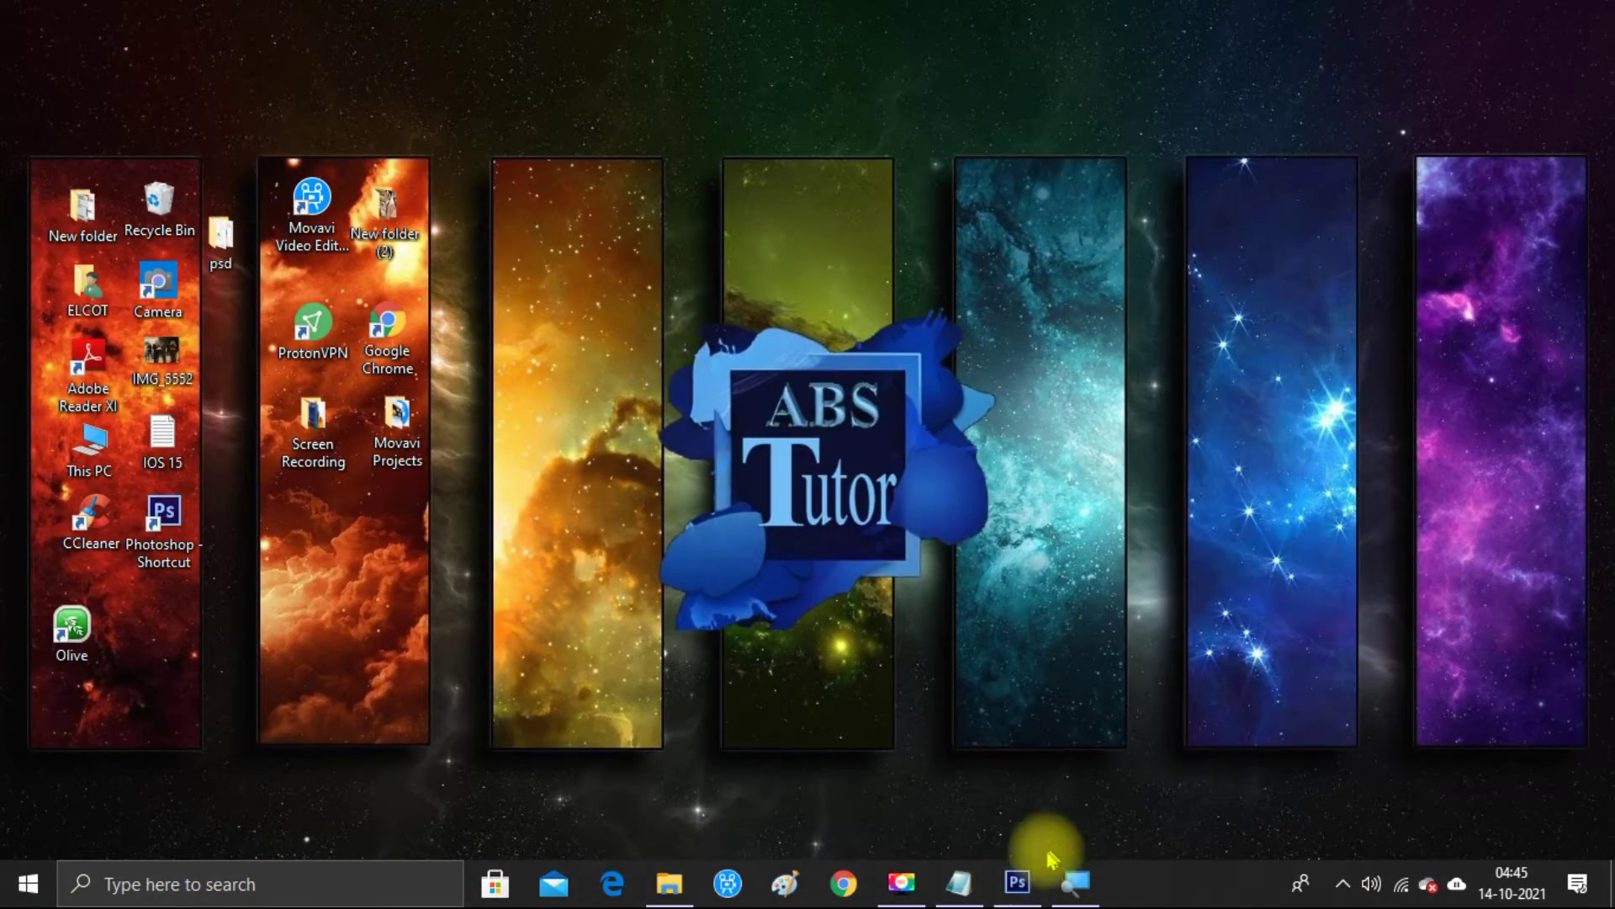
# - Switch to Adobe Photoshop CS6 from the Windows taskbar
pyautogui.click(1020, 882)
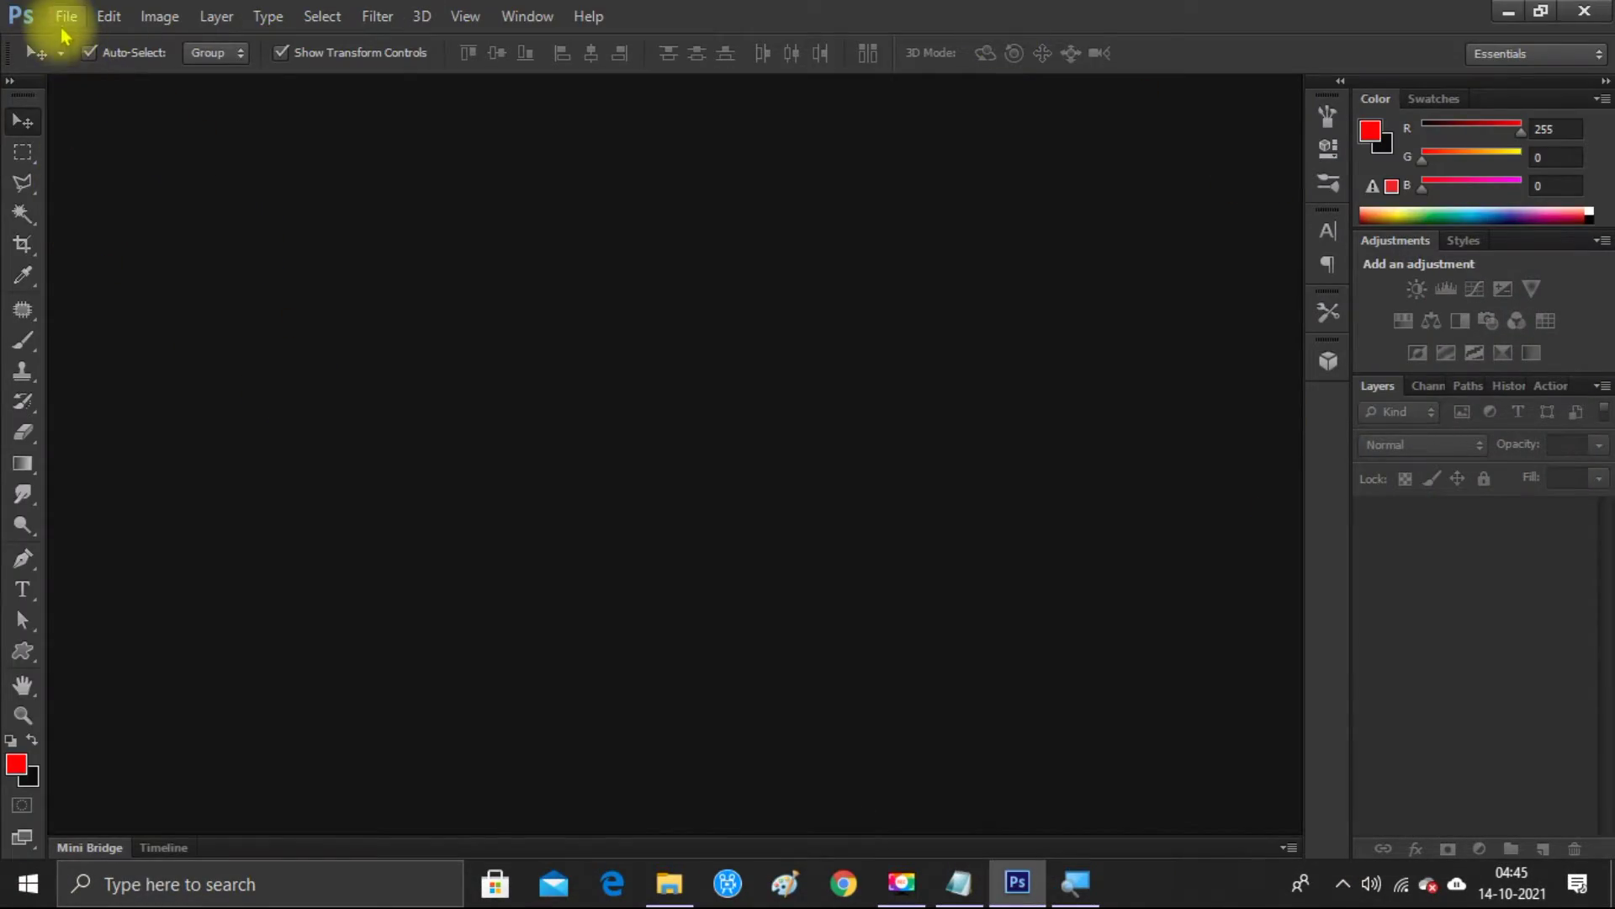
# - Open the freckled portrait photo from Downloads and select its Background layer
pyautogui.click(65, 17)
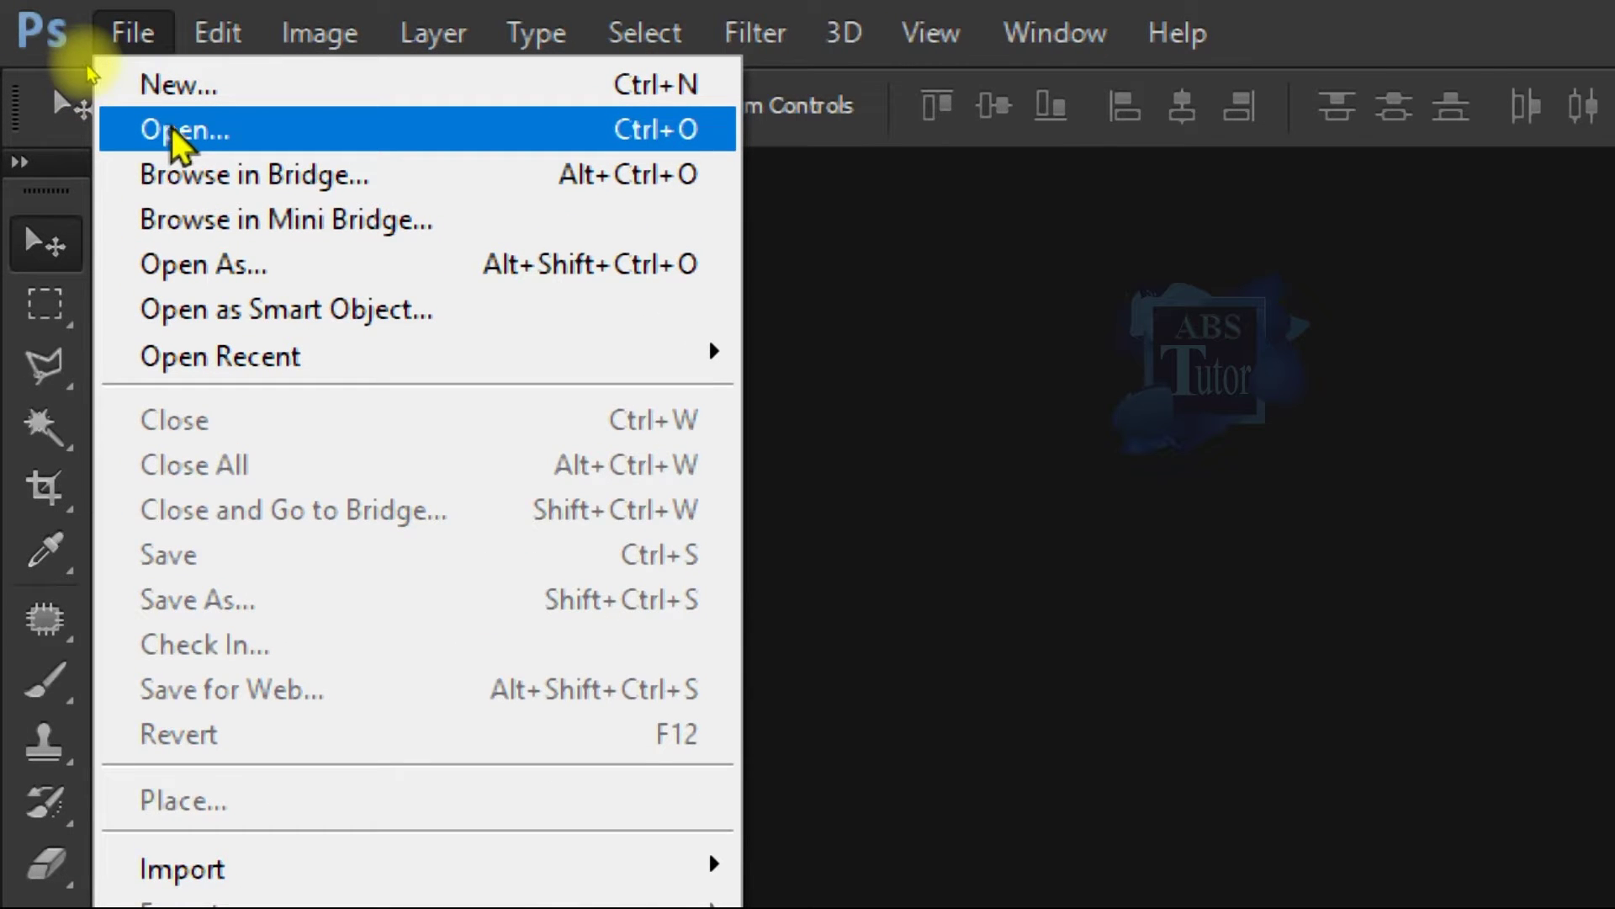
pyautogui.click(172, 133)
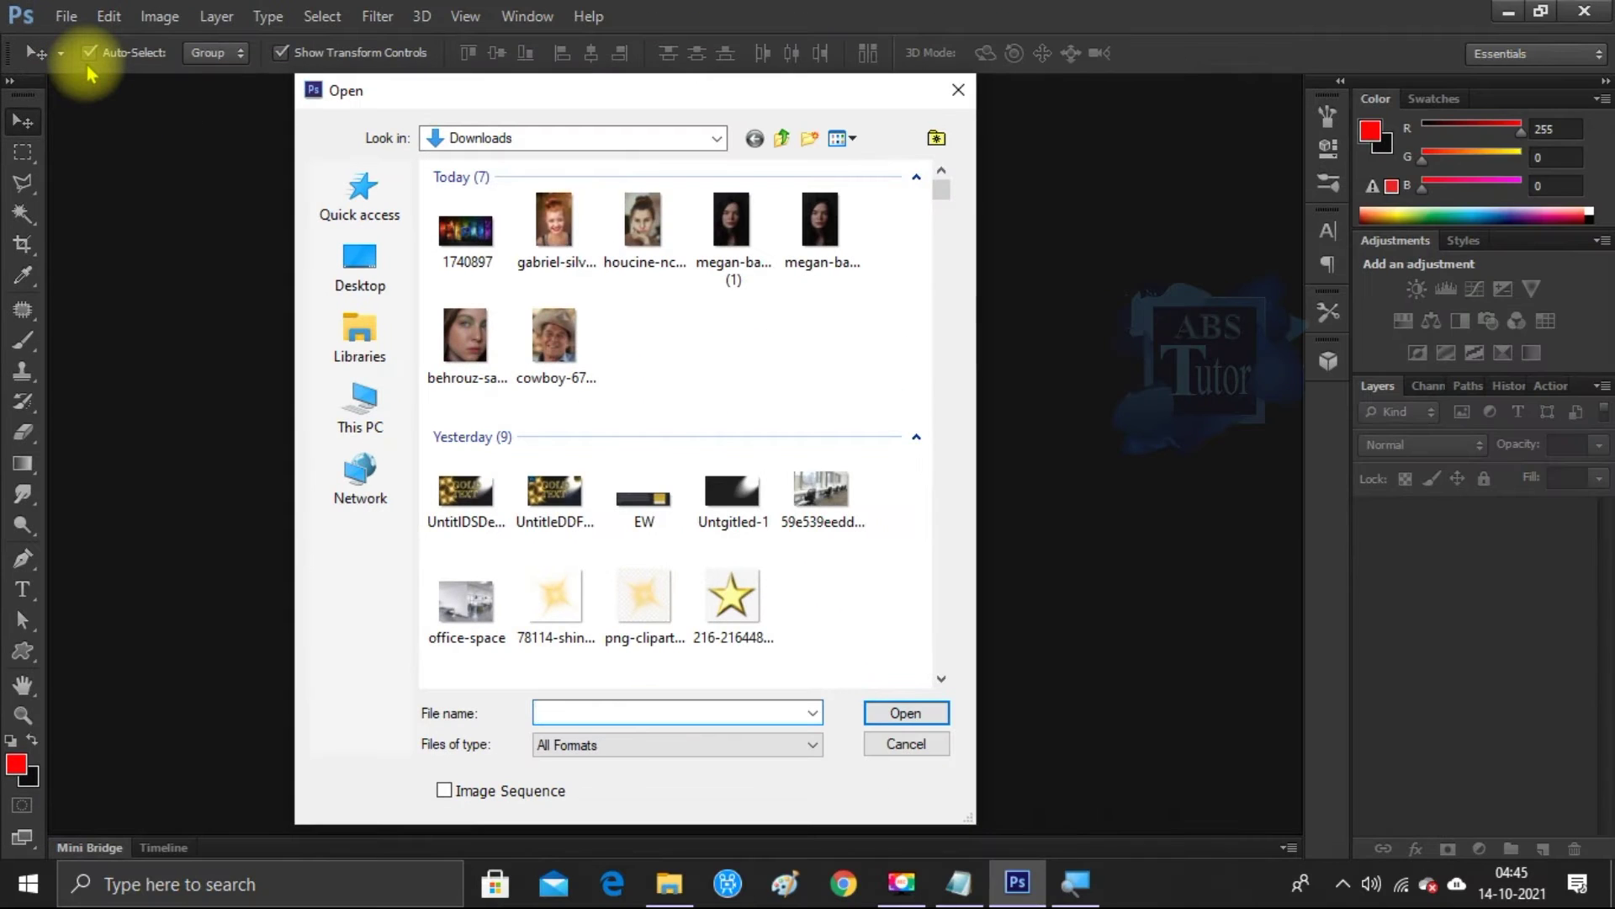
pyautogui.doubleClick(652, 240)
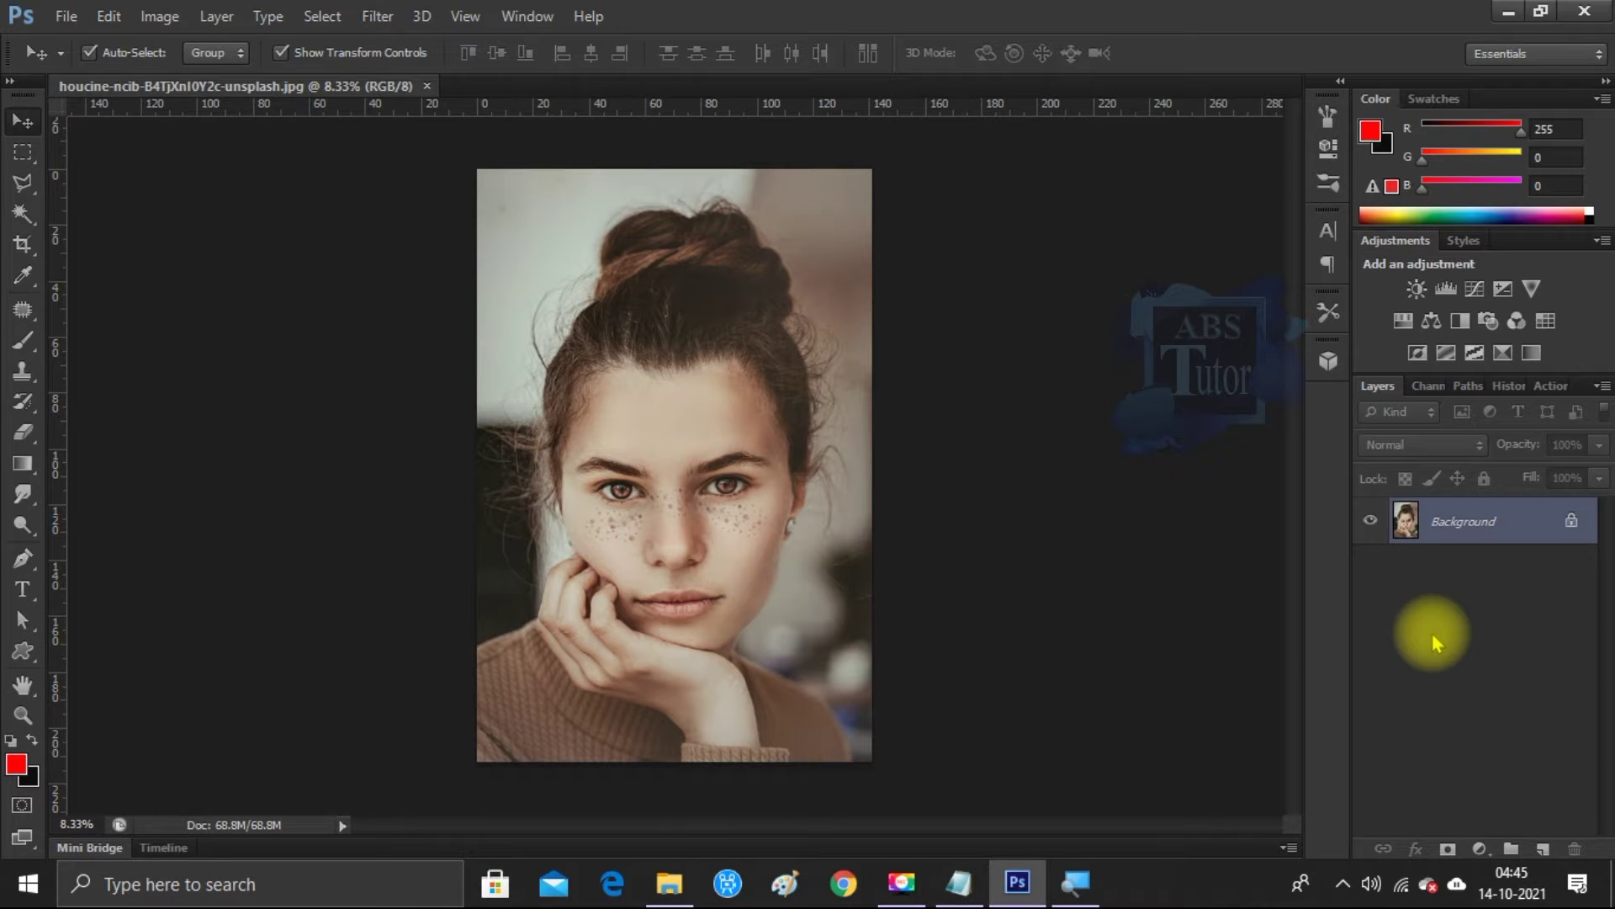
pyautogui.click(1462, 528)
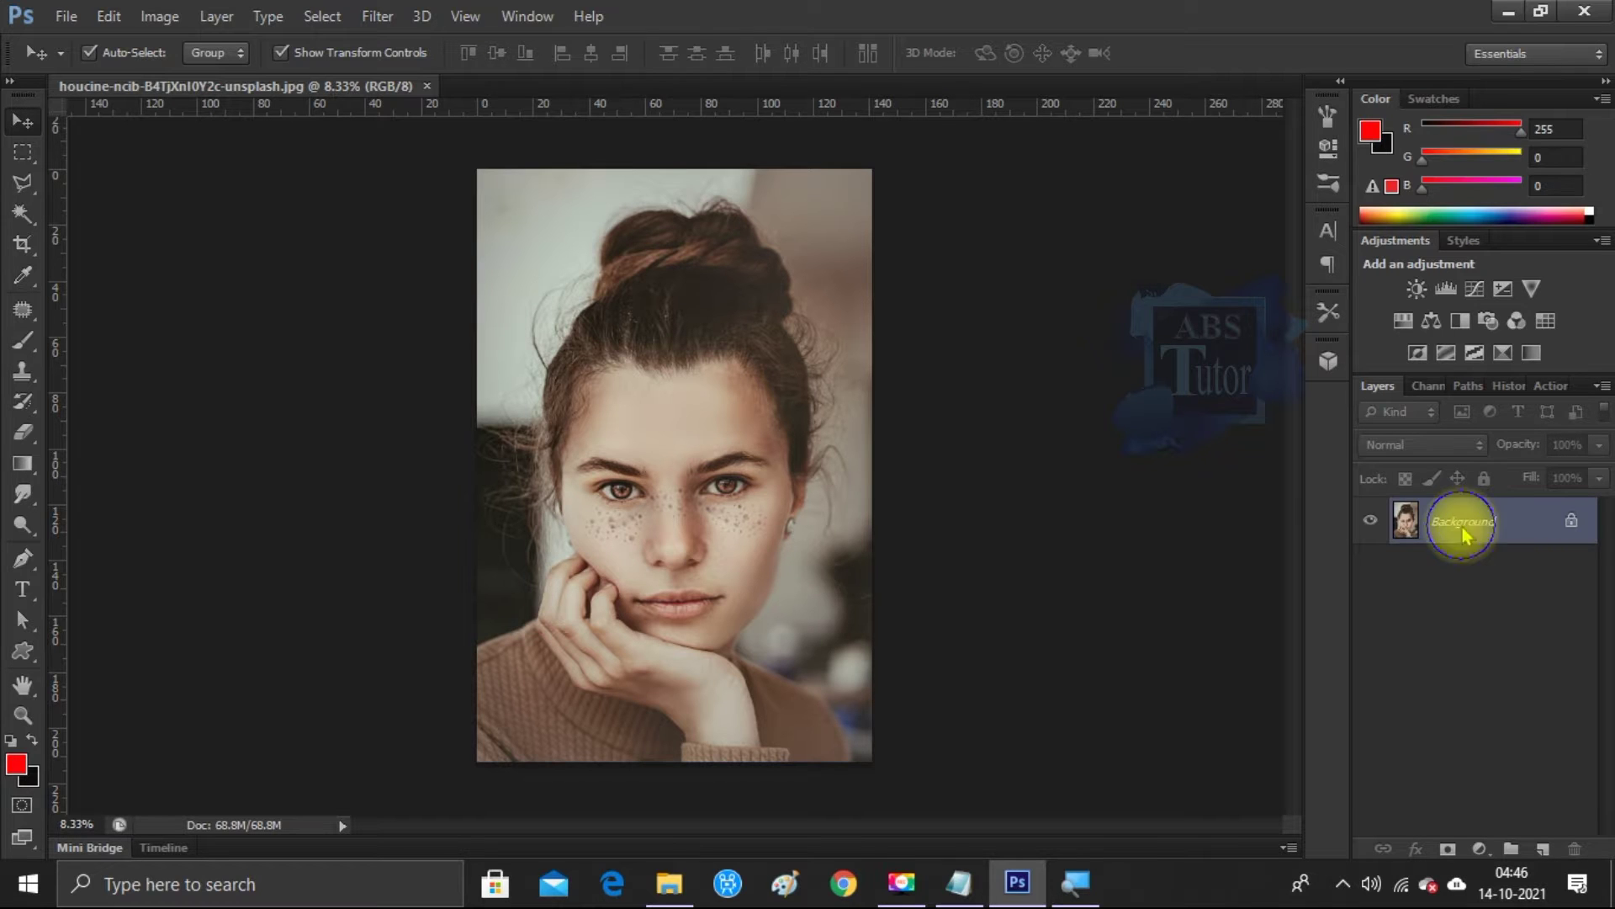
# - Duplicate the Background layer as 'Background copy'
pyautogui.rightClick(1465, 533)
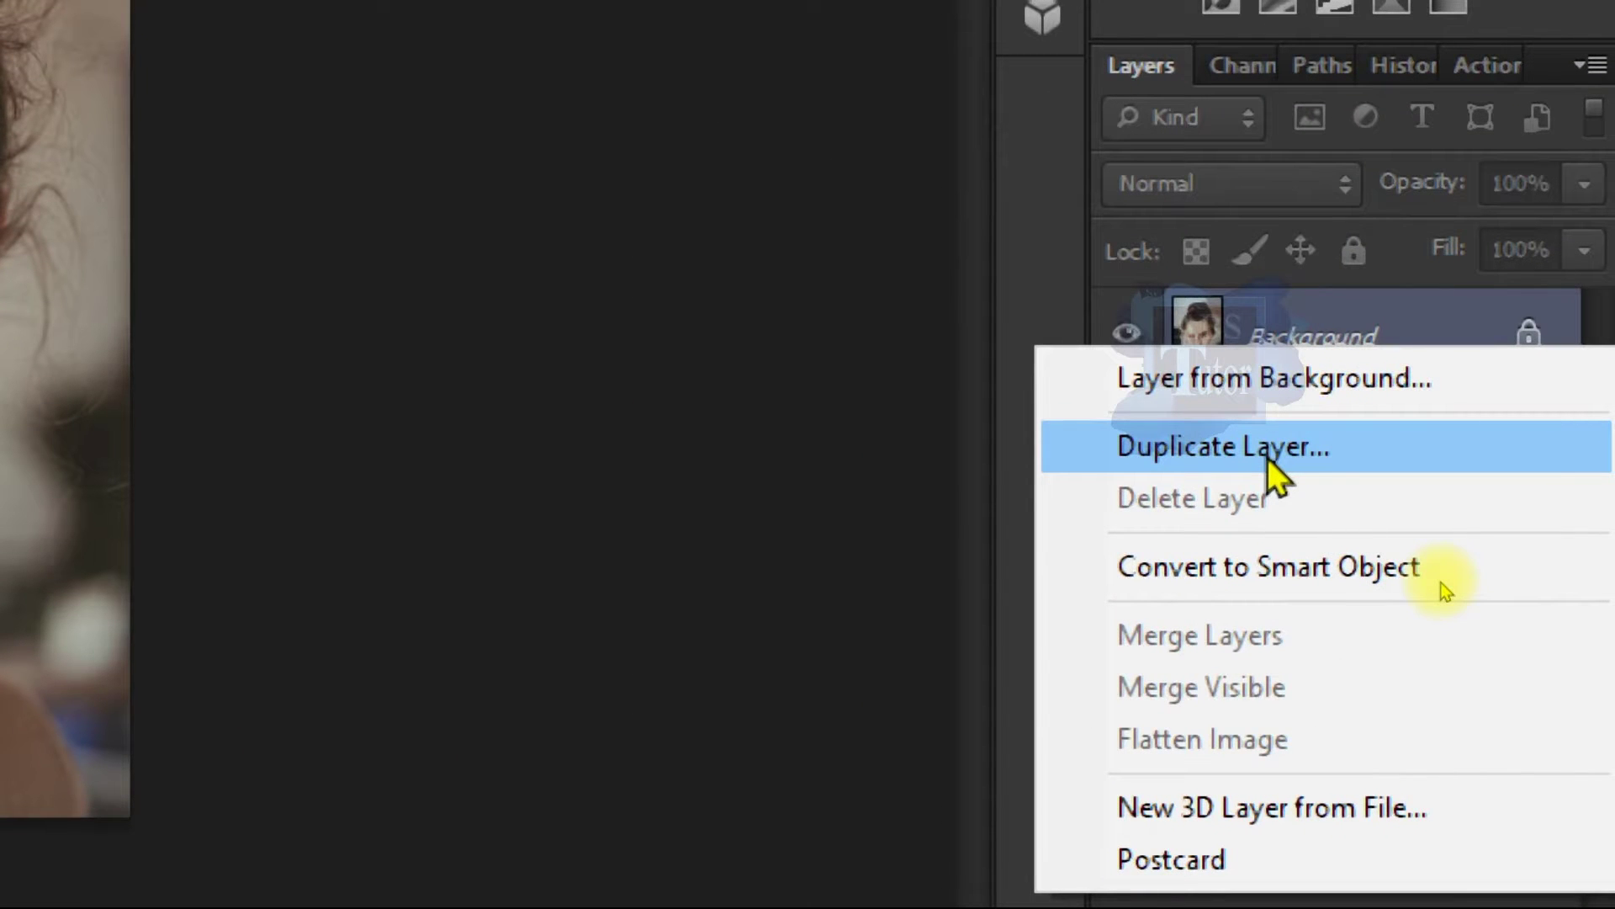
pyautogui.click(1441, 581)
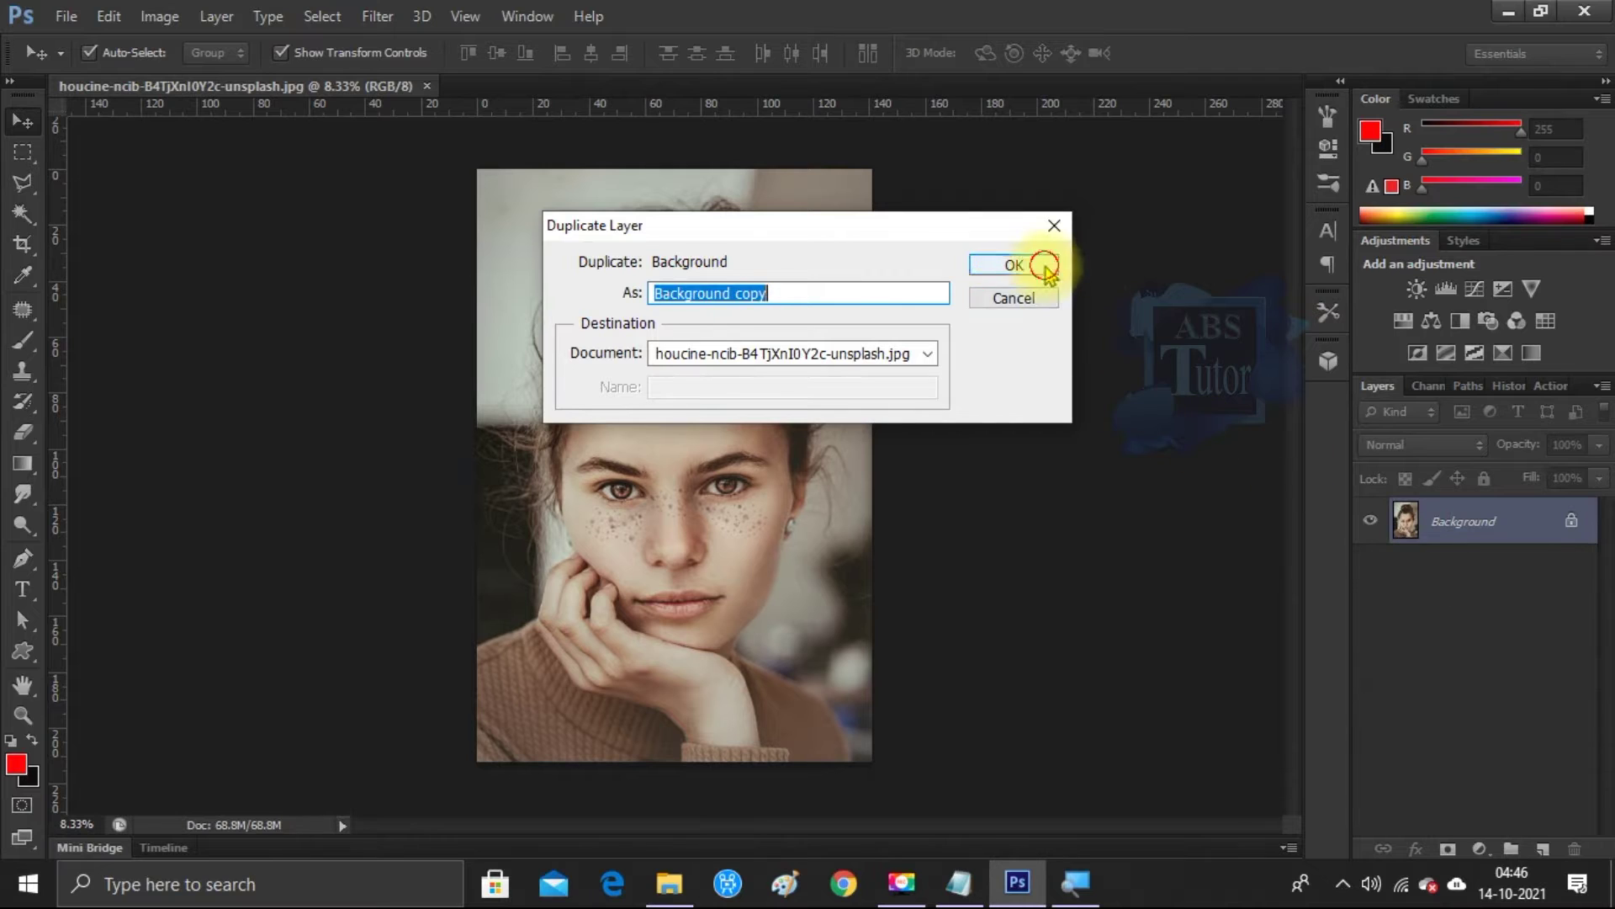
pyautogui.click(1048, 269)
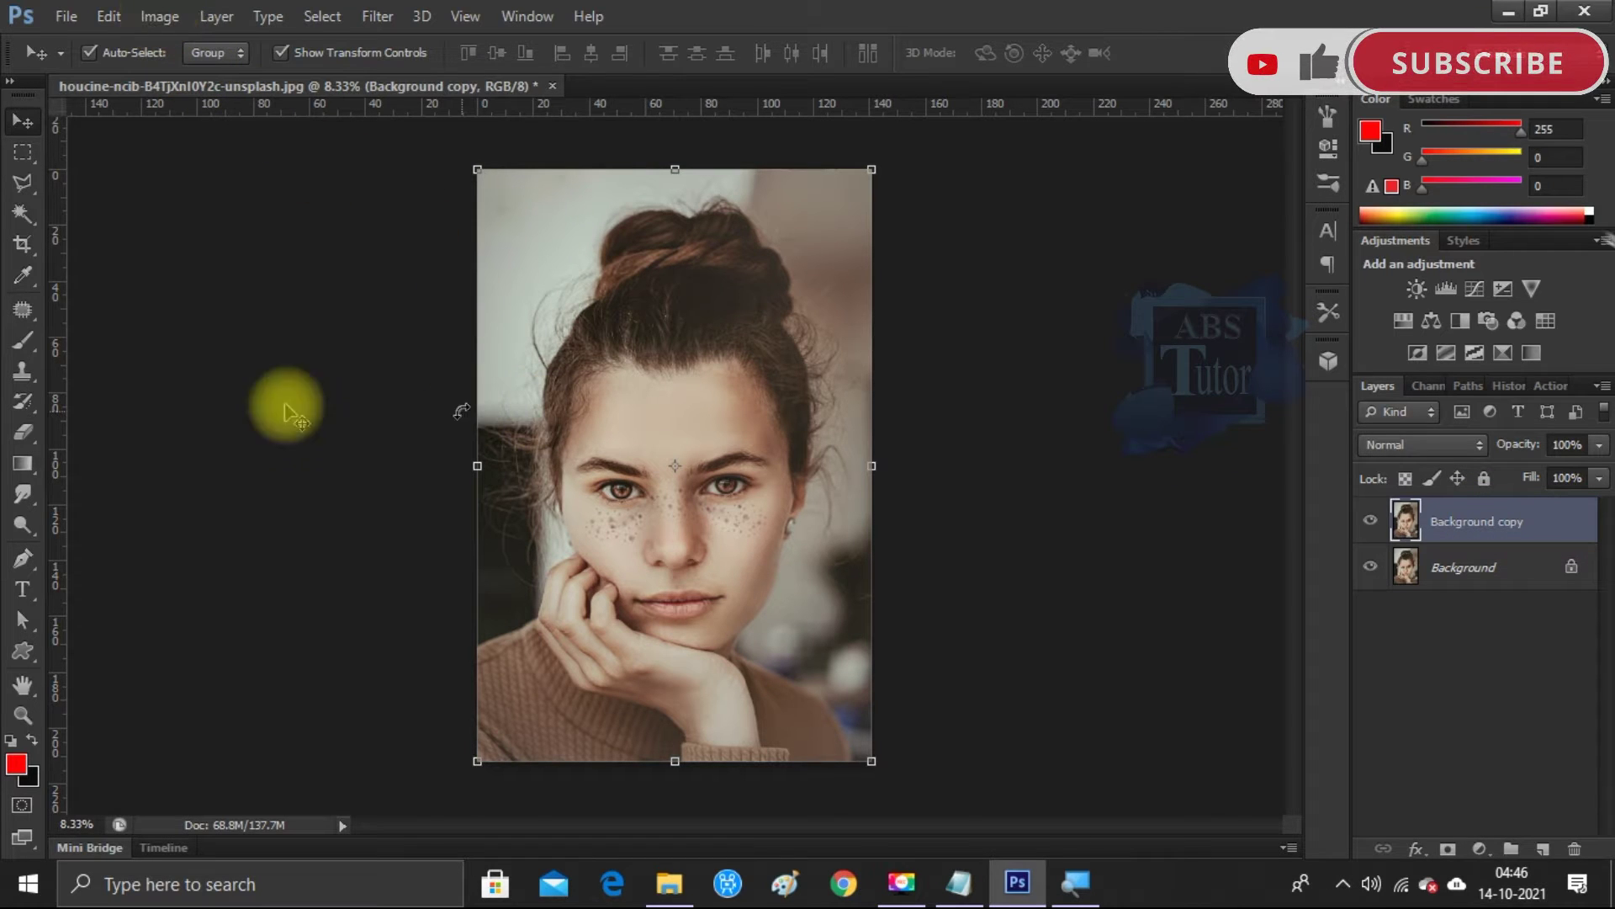
# - Zoom into the freckled cheeks and nose to about 50%
pyautogui.click(20, 717)
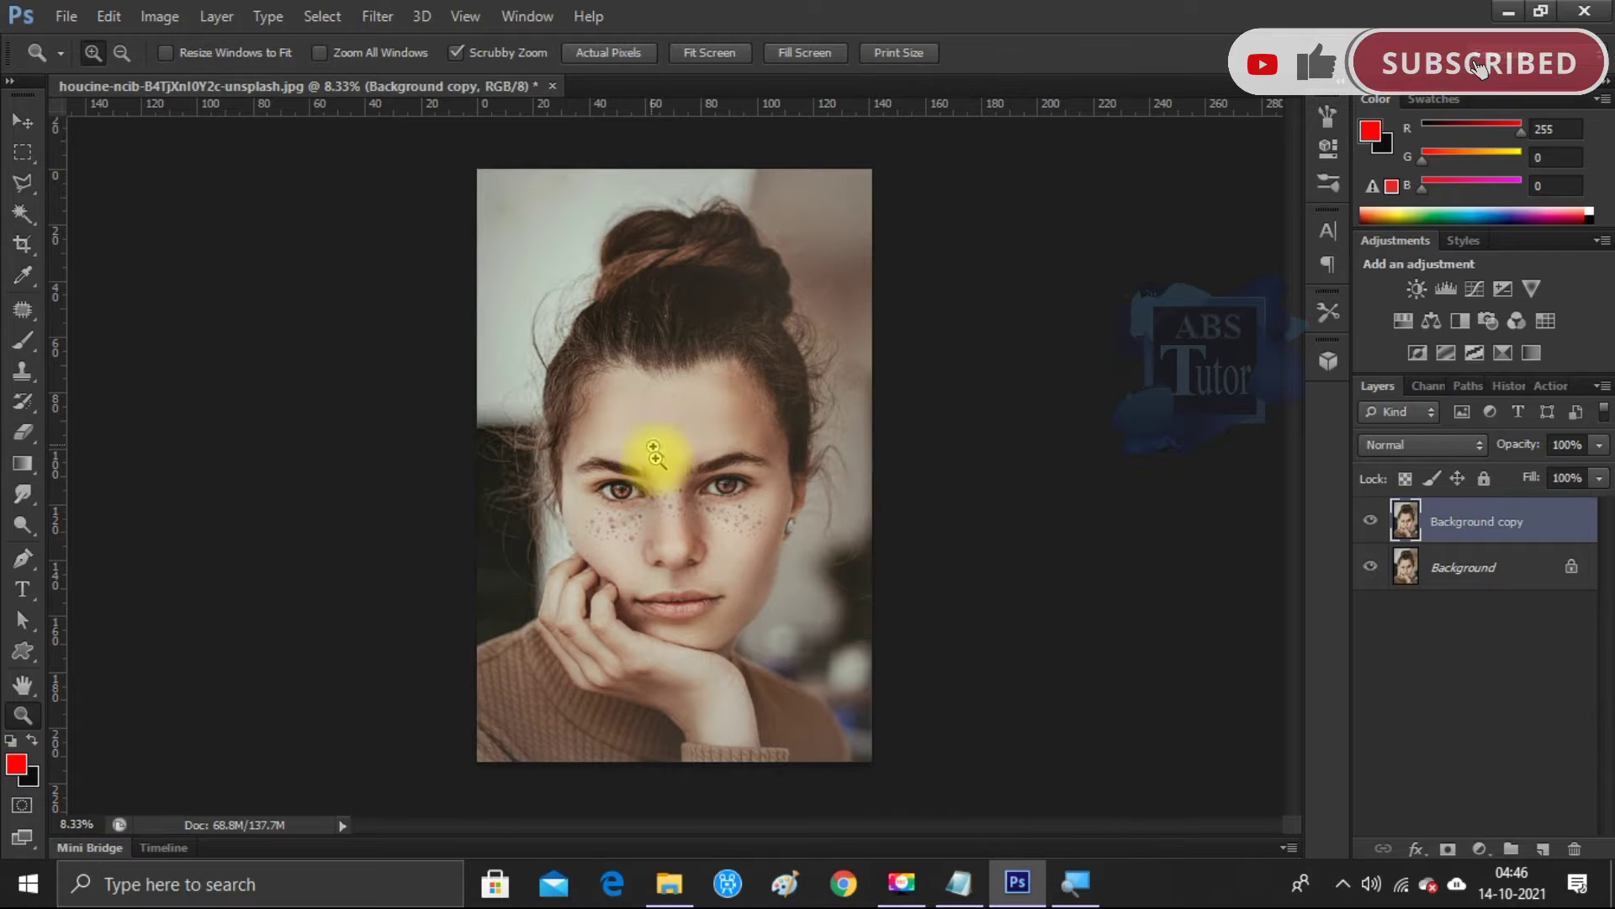
pyautogui.click(645, 547)
pyautogui.click(621, 595)
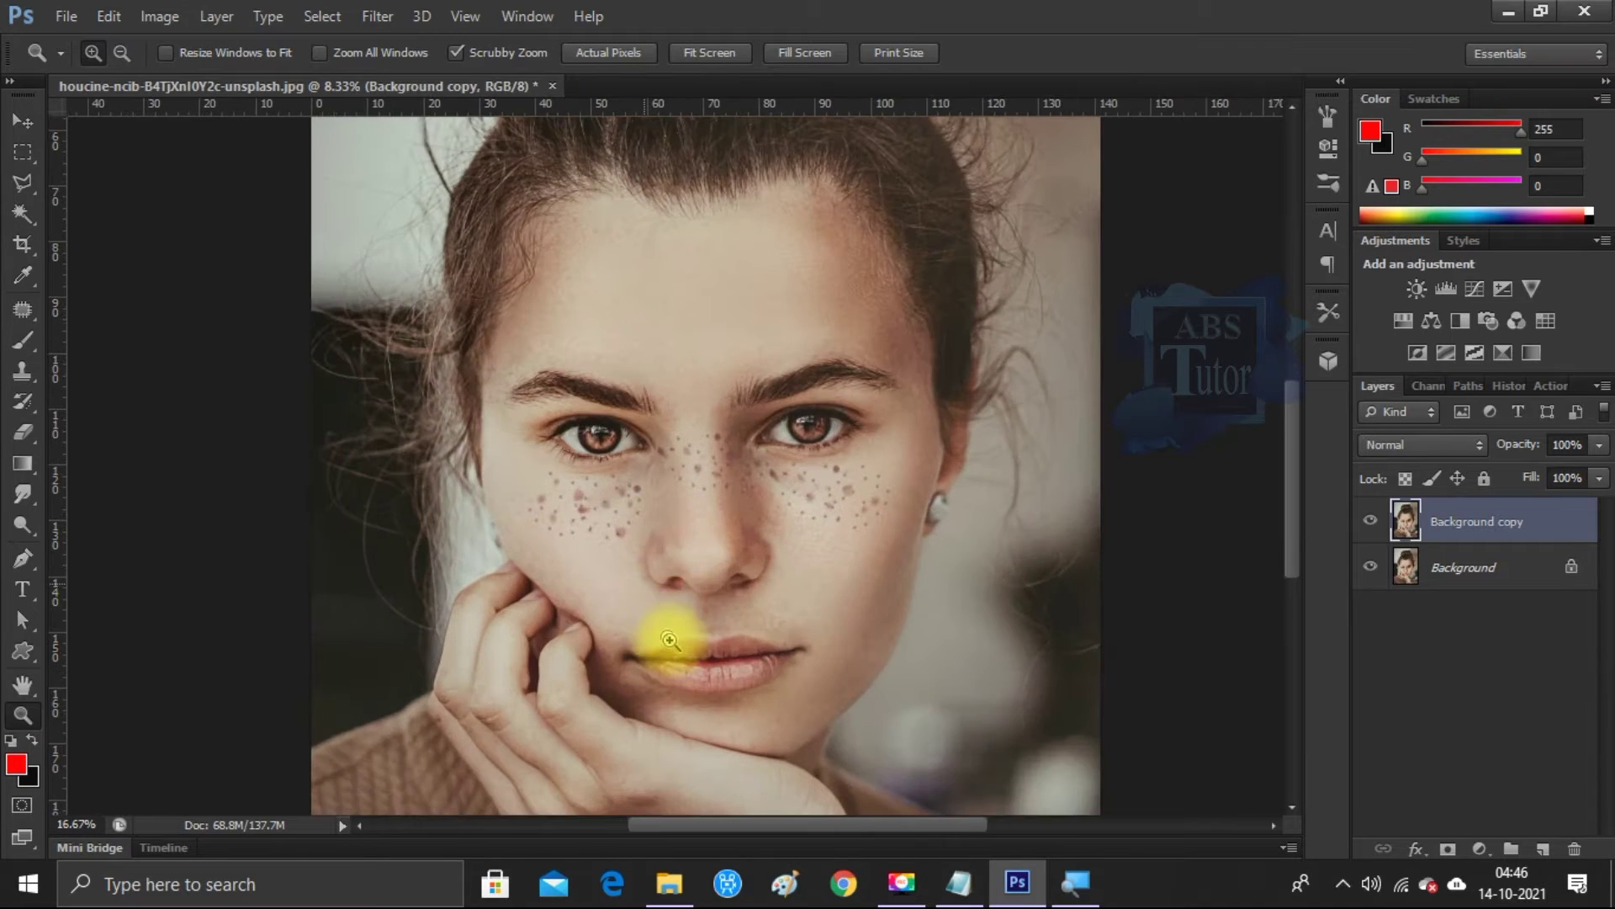
pyautogui.click(658, 636)
pyautogui.click(751, 483)
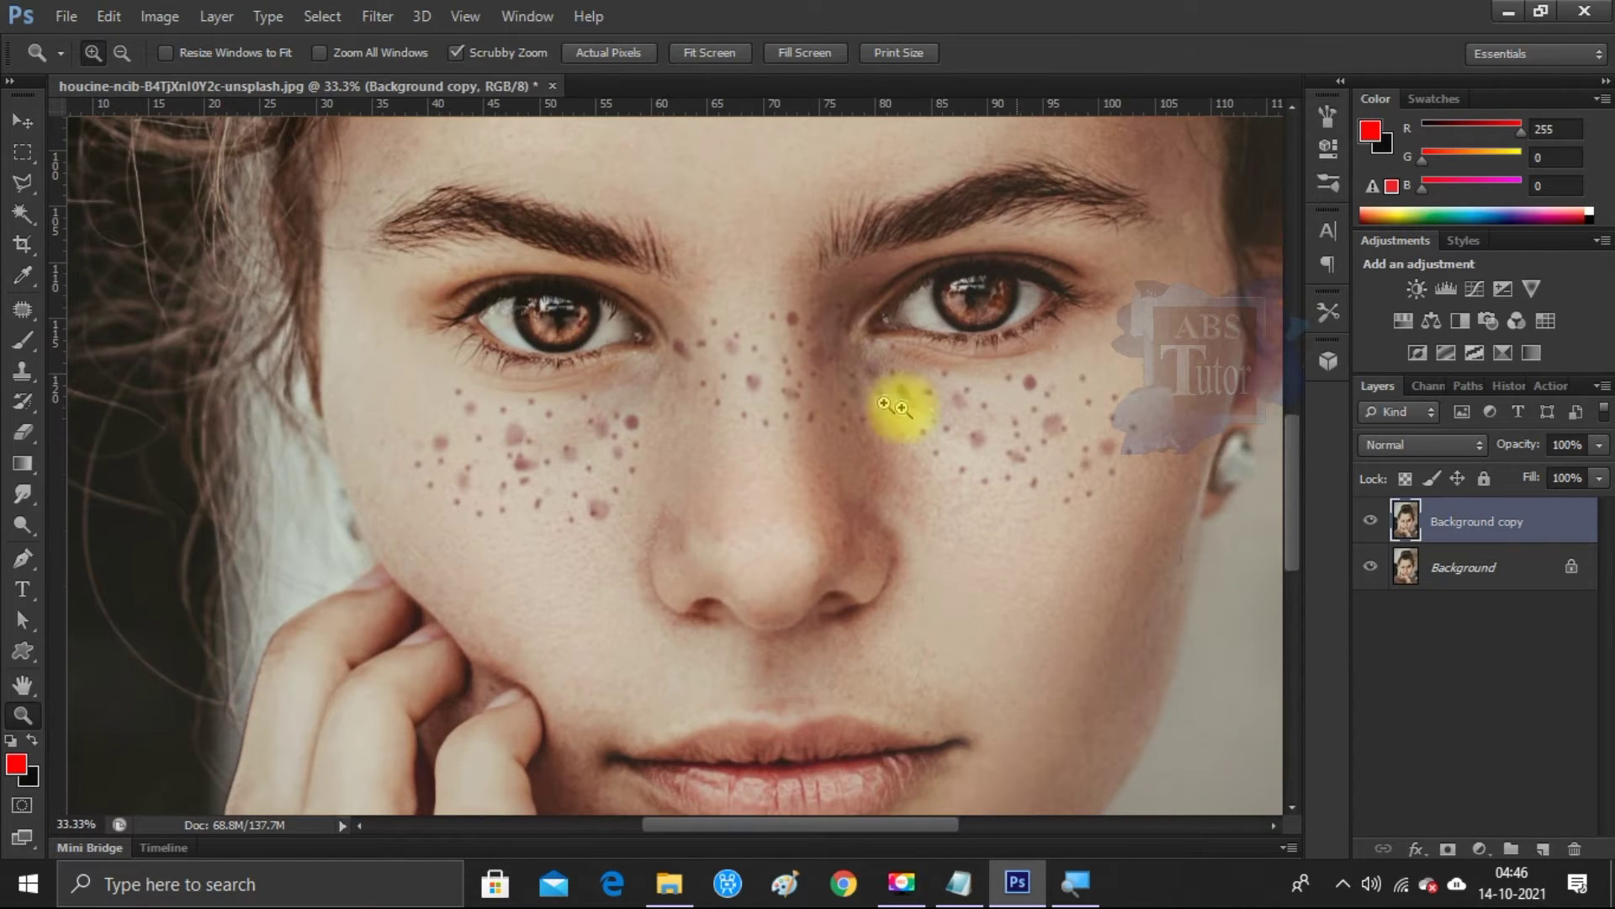
pyautogui.click(978, 406)
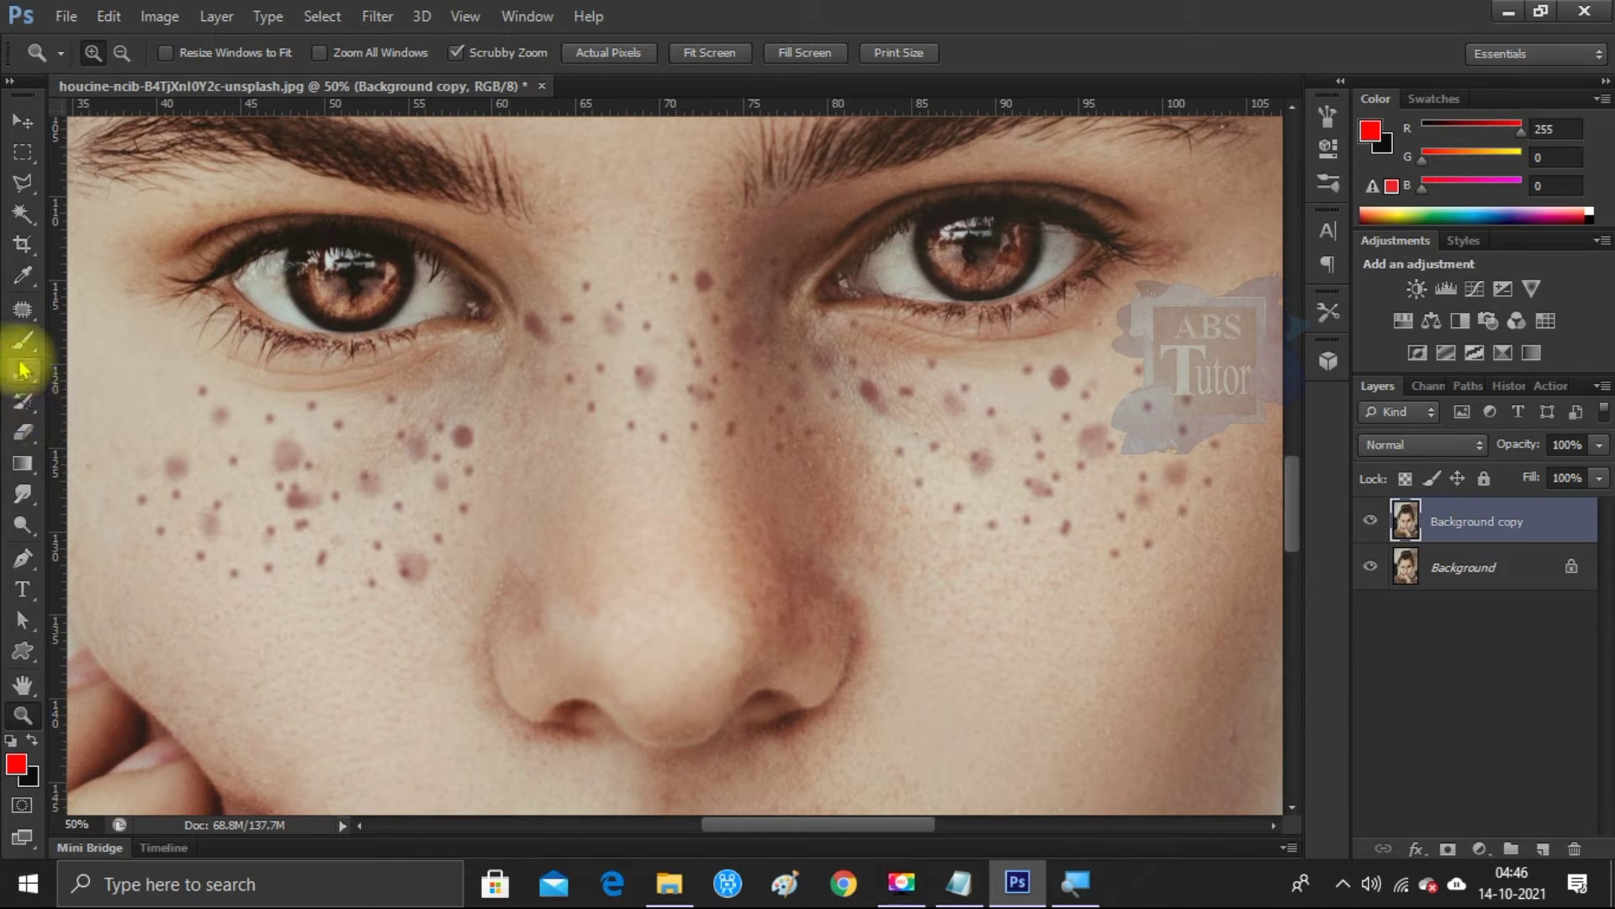
# - Choose the Patch Tool from the healing tools flyout
pyautogui.moveTo(23, 327); pyautogui.dragTo(143, 360)
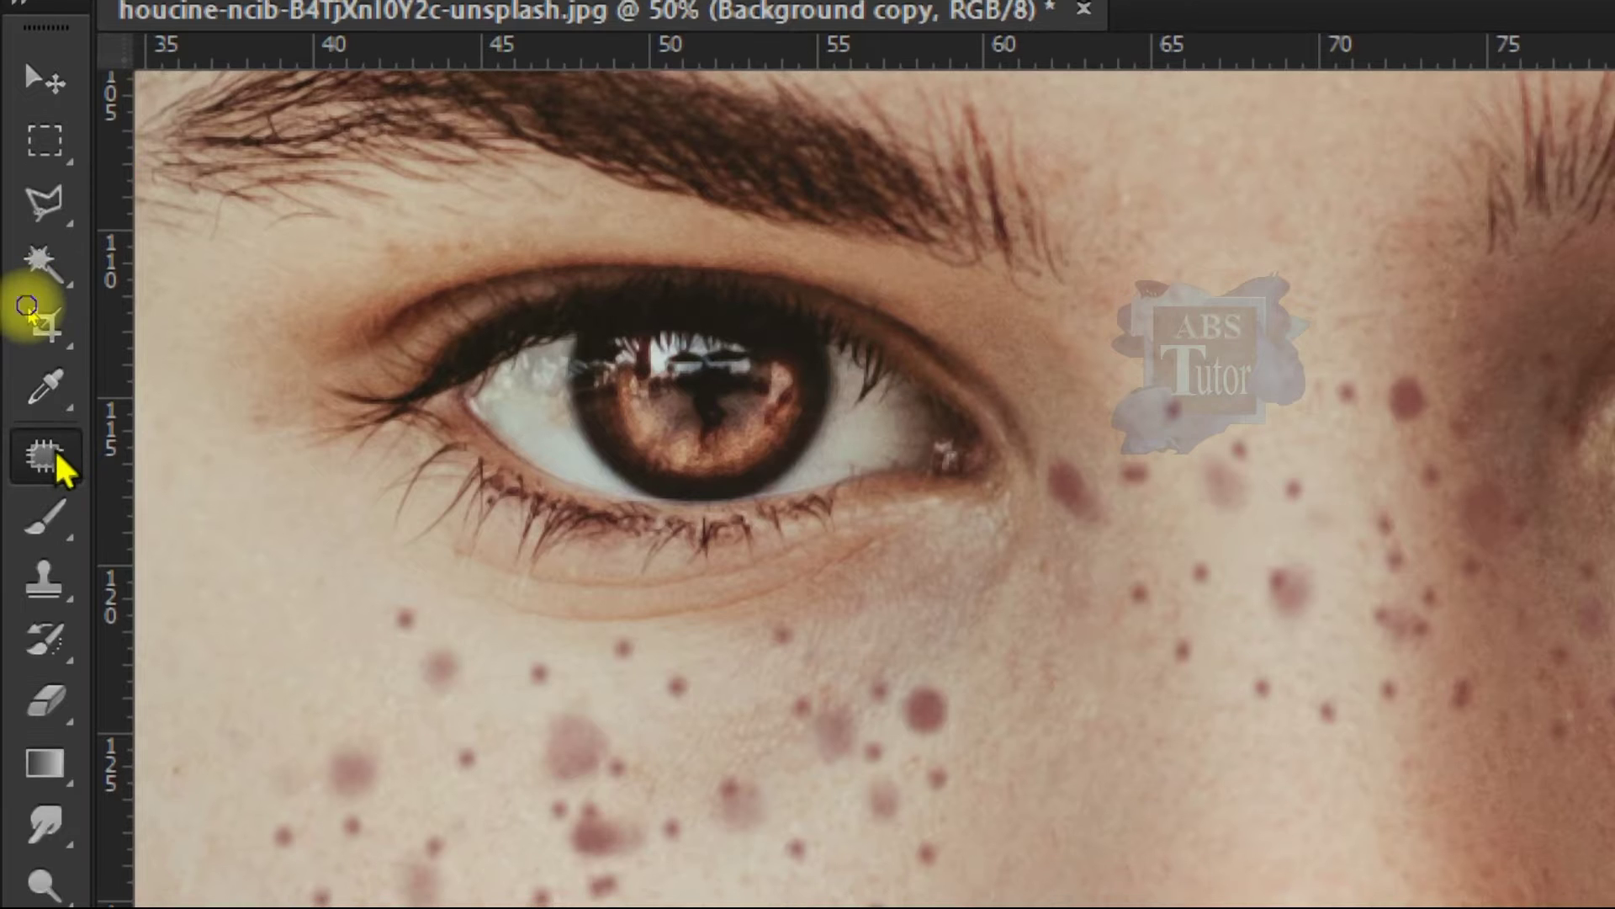
pyautogui.moveTo(67, 461); pyautogui.dragTo(355, 455)
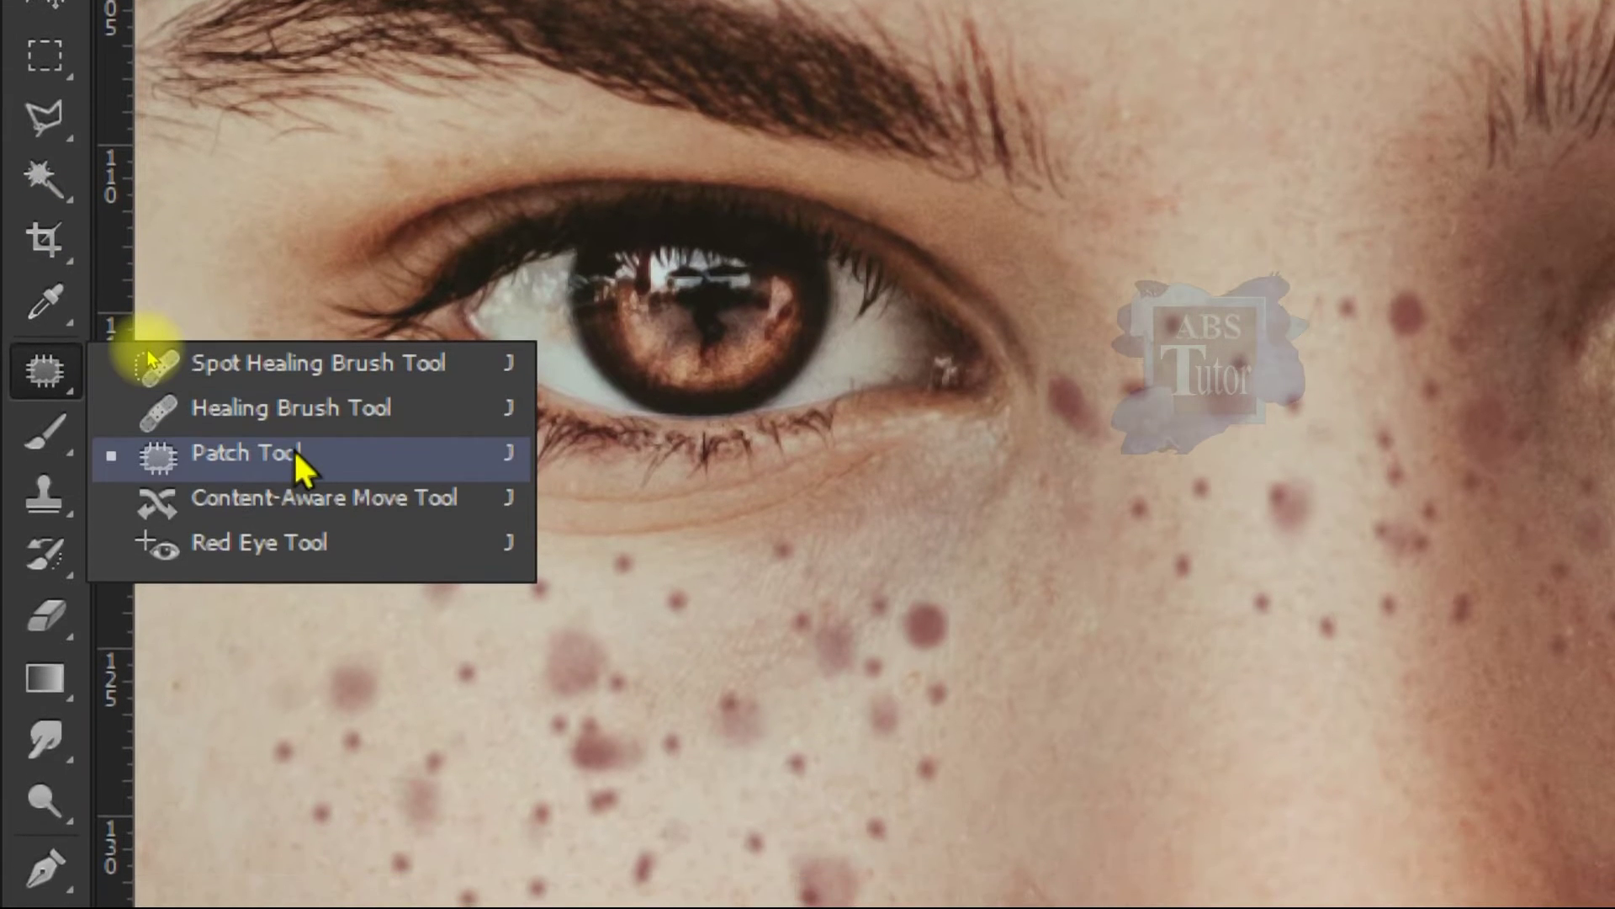
pyautogui.click(295, 450)
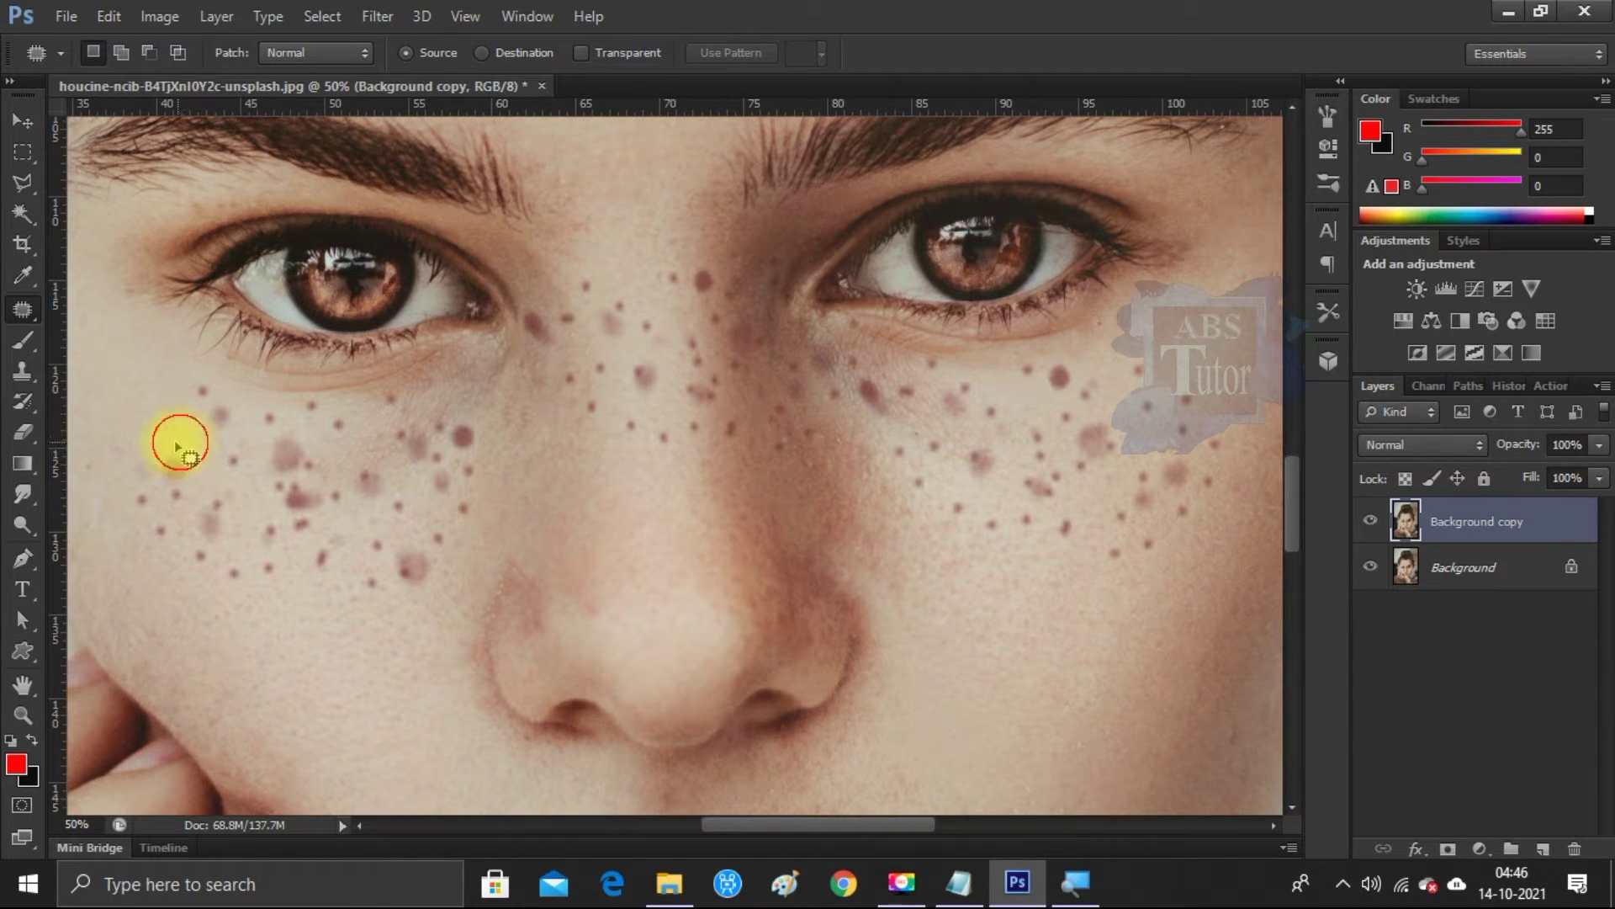
# - Patch the upper left-cheek freckles with nearby clean skin, undoing one failed patch
pyautogui.moveTo(177, 443)
pyautogui.mouseDown()
pyautogui.moveTo(204, 495)
pyautogui.moveTo(187, 455)
pyautogui.moveTo(301, 446)
pyautogui.mouseUp()
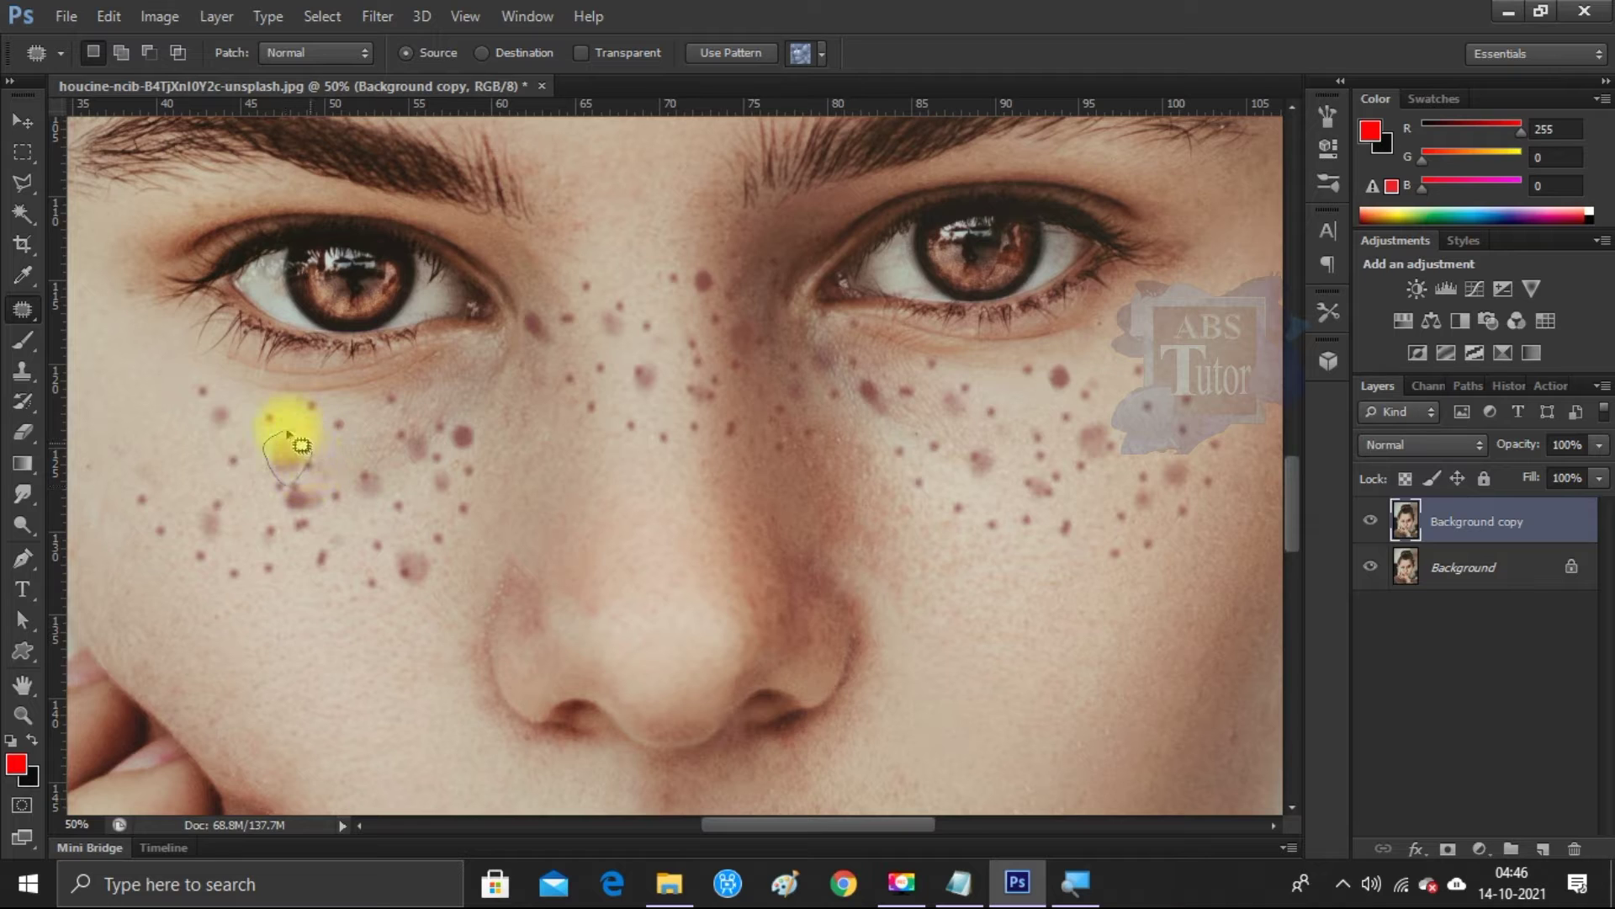
pyautogui.moveTo(301, 446)
pyautogui.mouseDown()
pyautogui.moveTo(240, 456)
pyautogui.moveTo(324, 498)
pyautogui.moveTo(319, 546)
pyautogui.moveTo(244, 504)
pyautogui.moveTo(226, 528)
pyautogui.mouseUp()
pyautogui.click(296, 613)
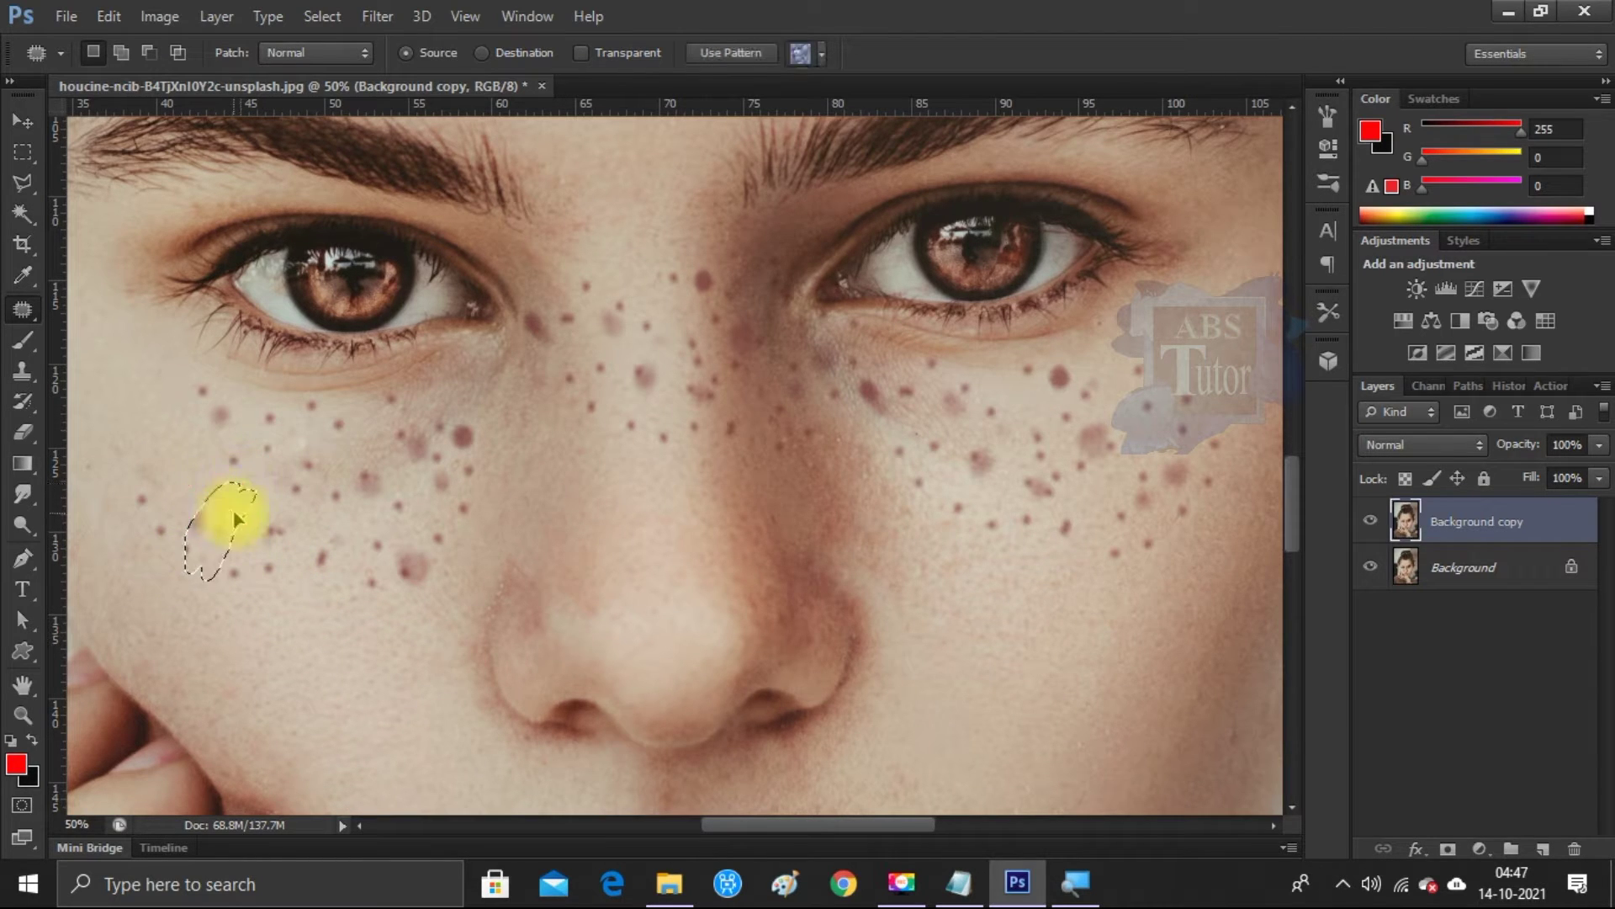
pyautogui.moveTo(262, 579)
pyautogui.mouseDown()
pyautogui.moveTo(319, 532)
pyautogui.moveTo(301, 536)
pyautogui.mouseUp()
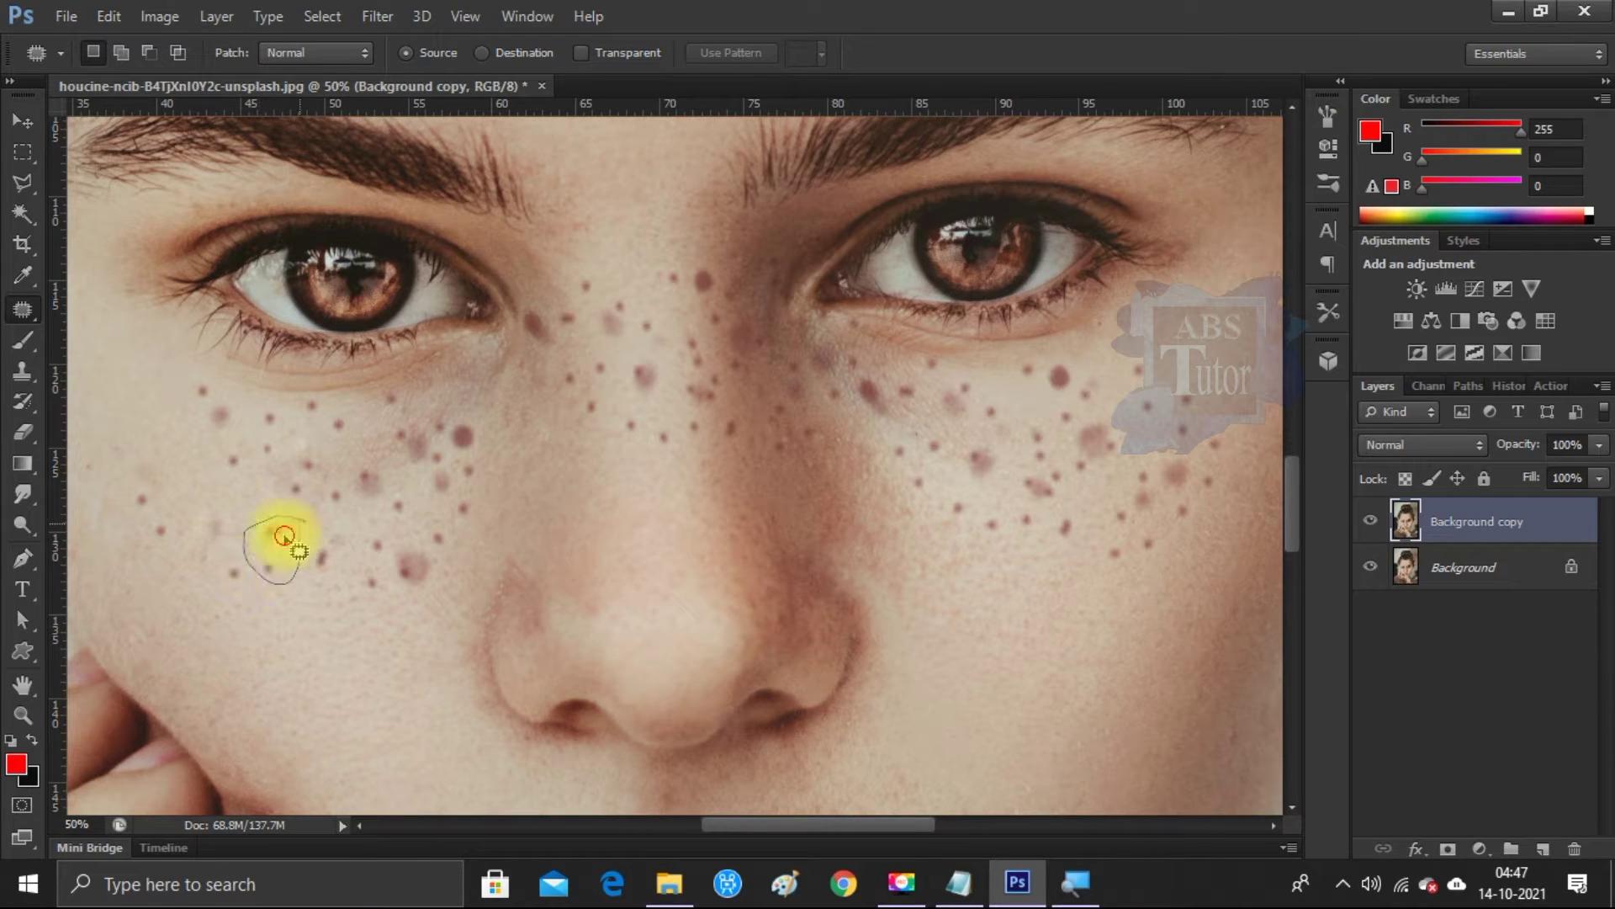
pyautogui.moveTo(250, 541); pyautogui.dragTo(296, 585)
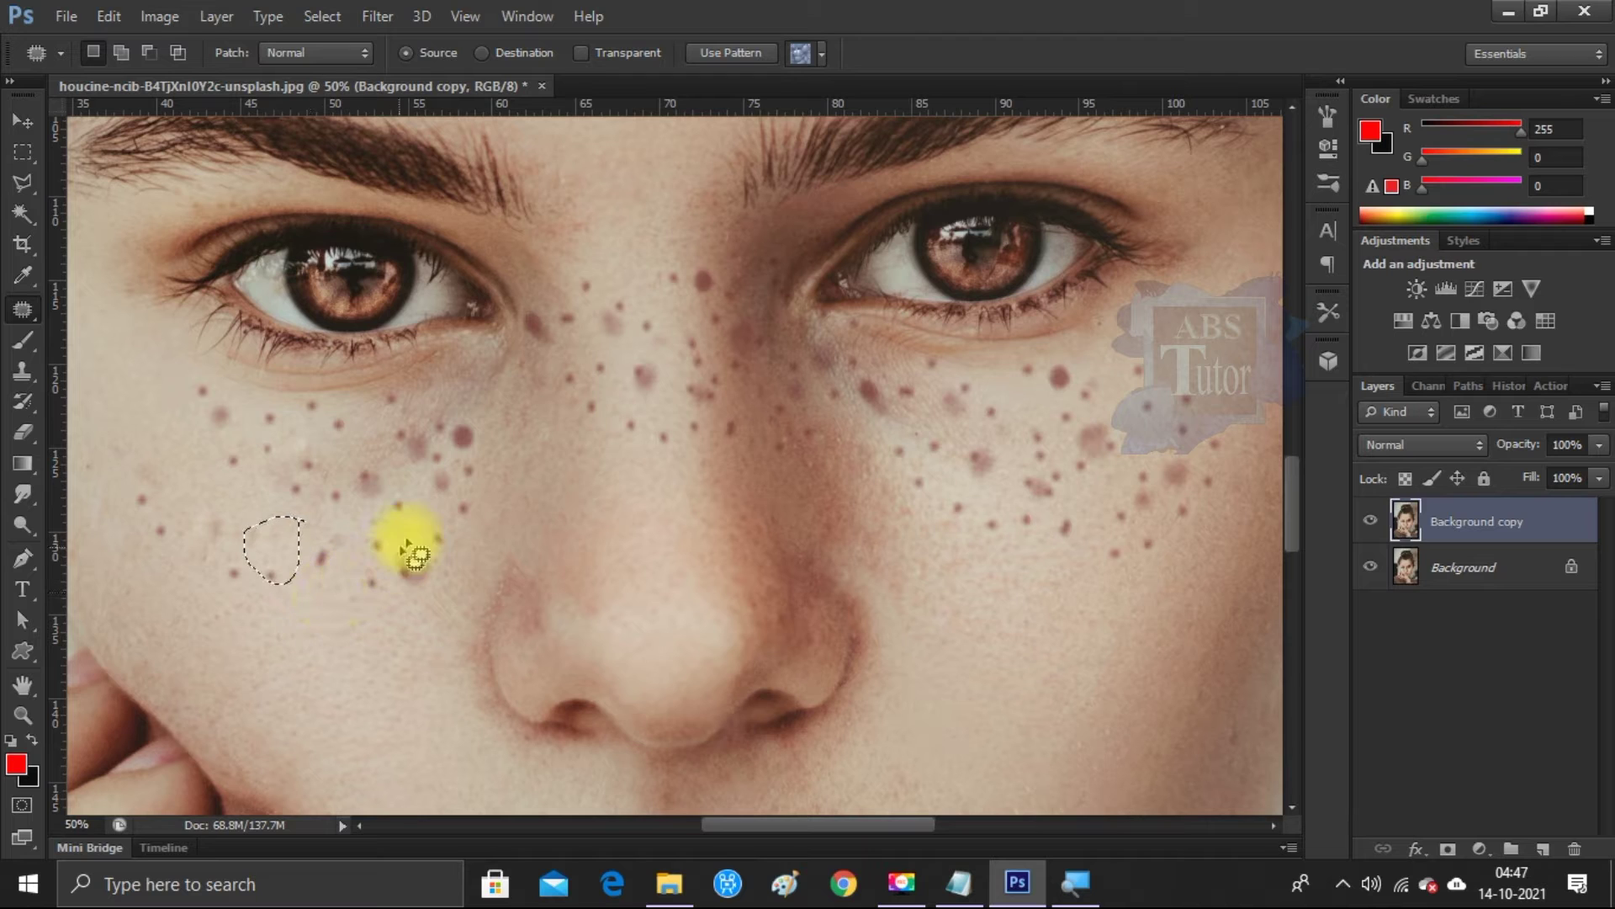
pyautogui.moveTo(417, 536); pyautogui.dragTo(404, 560)
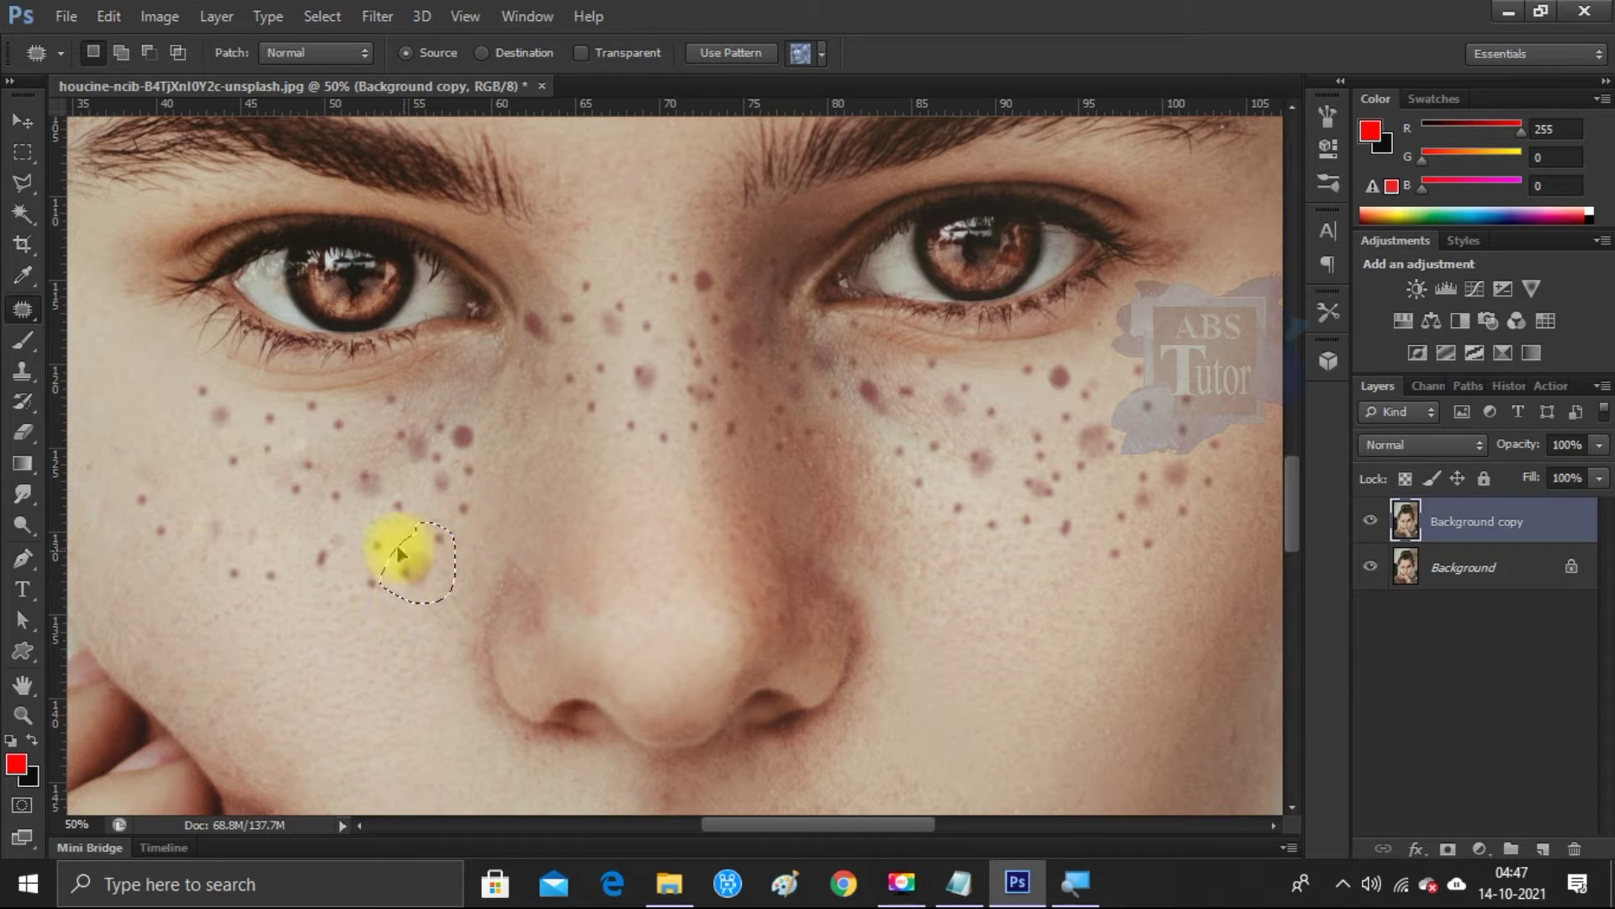
pyautogui.hotkey('ctrl', 'z')
pyautogui.moveTo(379, 469); pyautogui.dragTo(325, 543)
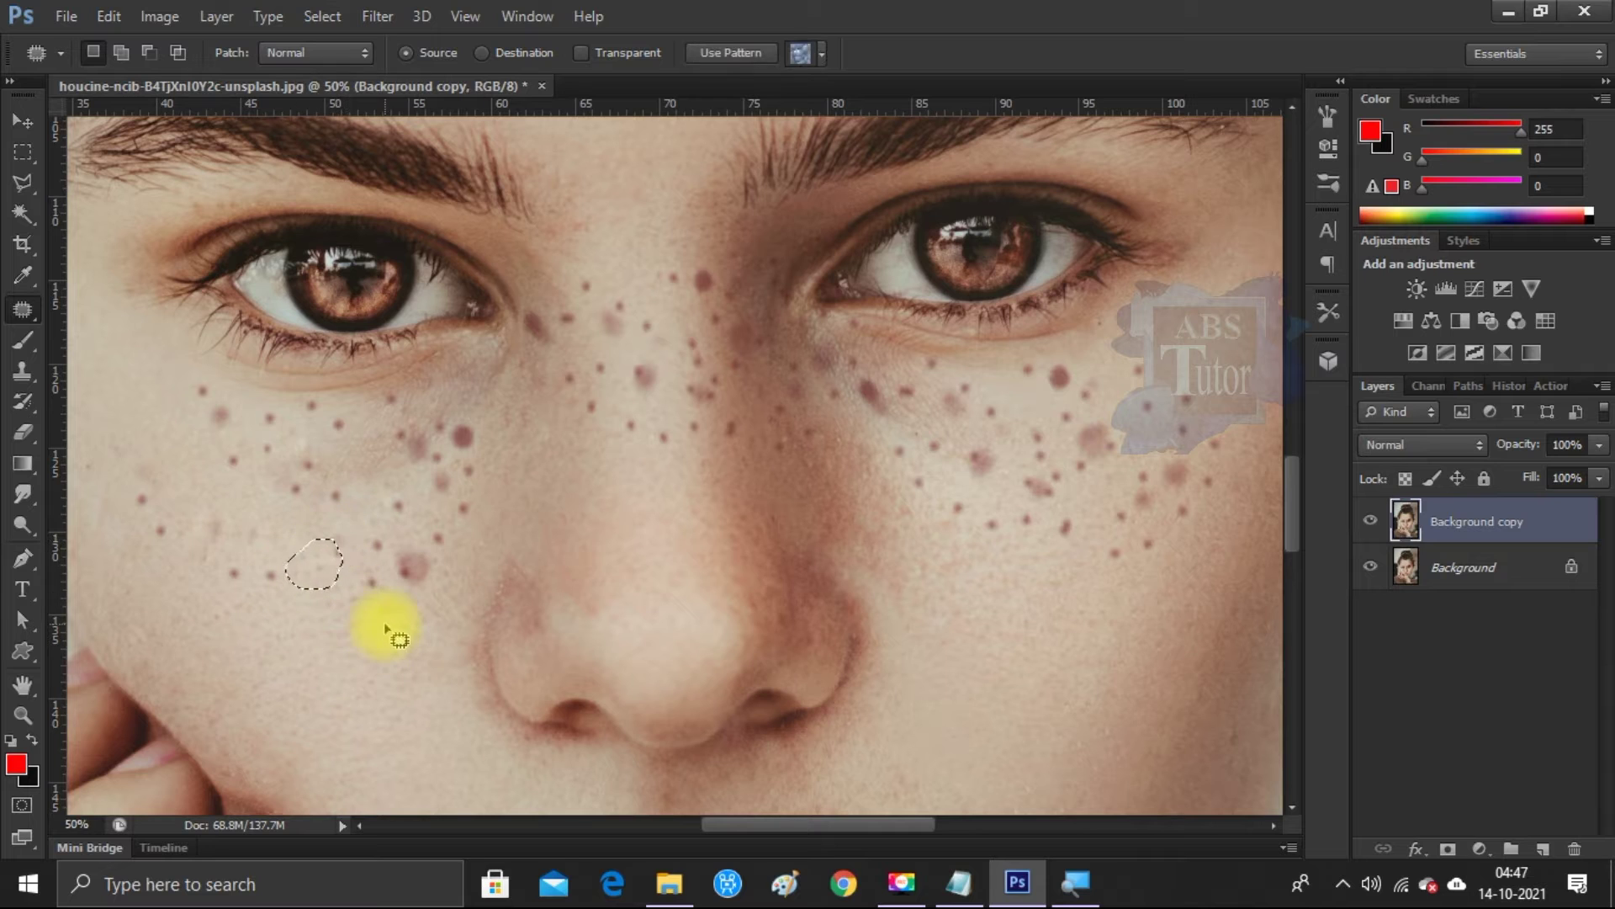
pyautogui.hotkey('ctrl', 'd')
# - Patch the lower-cheek and nose-side freckles, then outline those under the left eye
pyautogui.moveTo(238, 600); pyautogui.dragTo(264, 547)
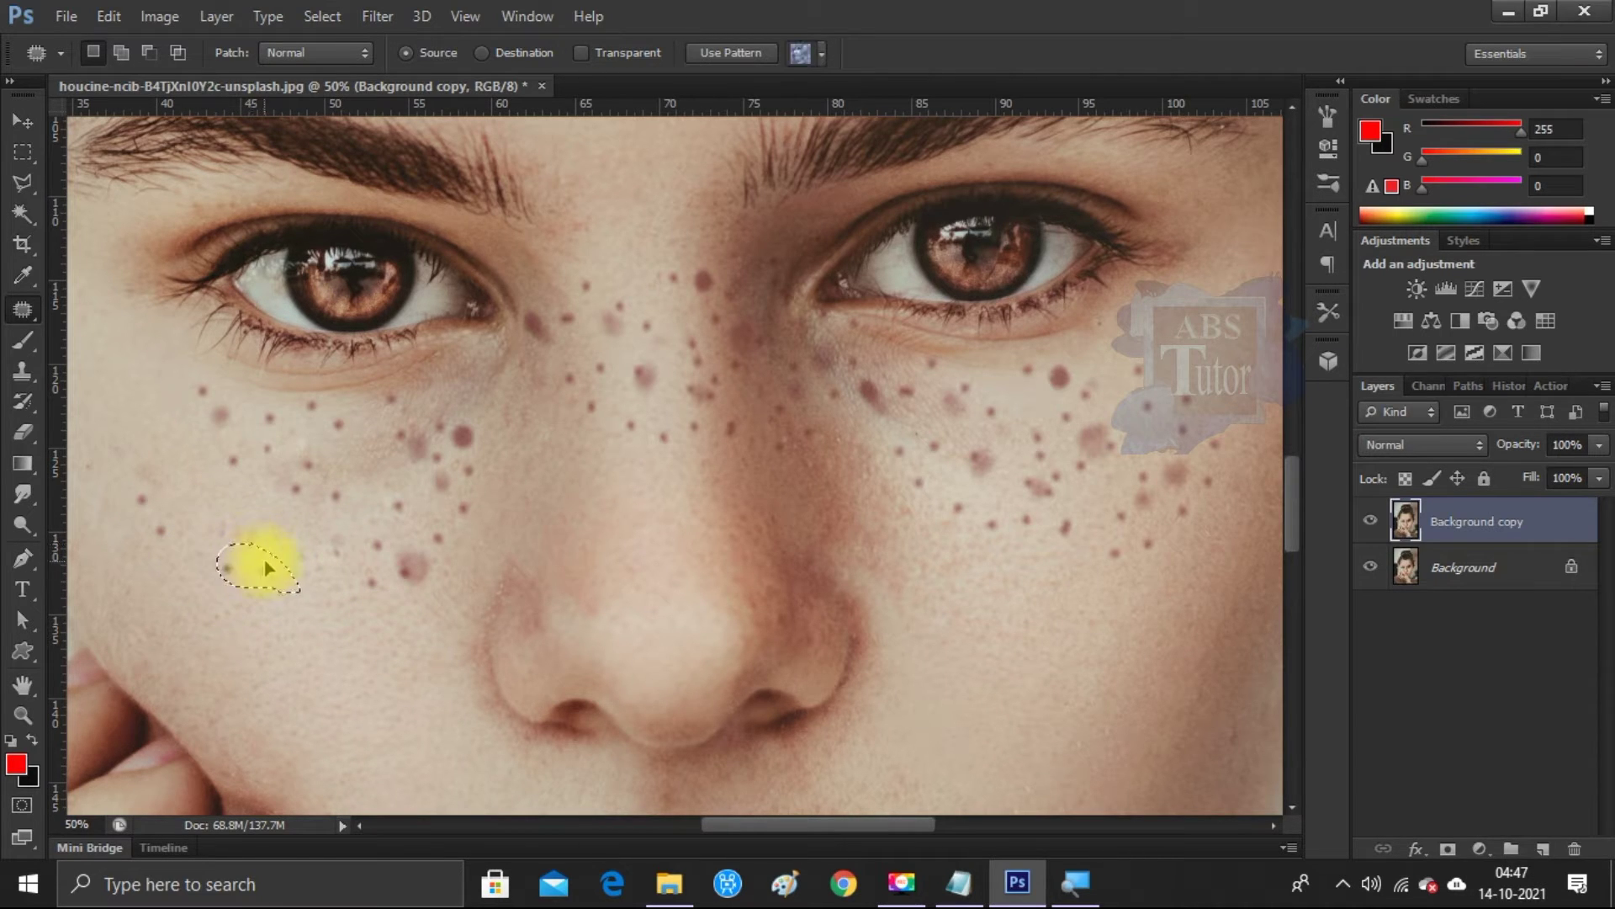
pyautogui.moveTo(337, 629)
pyautogui.mouseDown()
pyautogui.moveTo(425, 572)
pyautogui.moveTo(503, 446)
pyautogui.moveTo(447, 552)
pyautogui.mouseUp()
pyautogui.hotkey('ctrl', 'z')
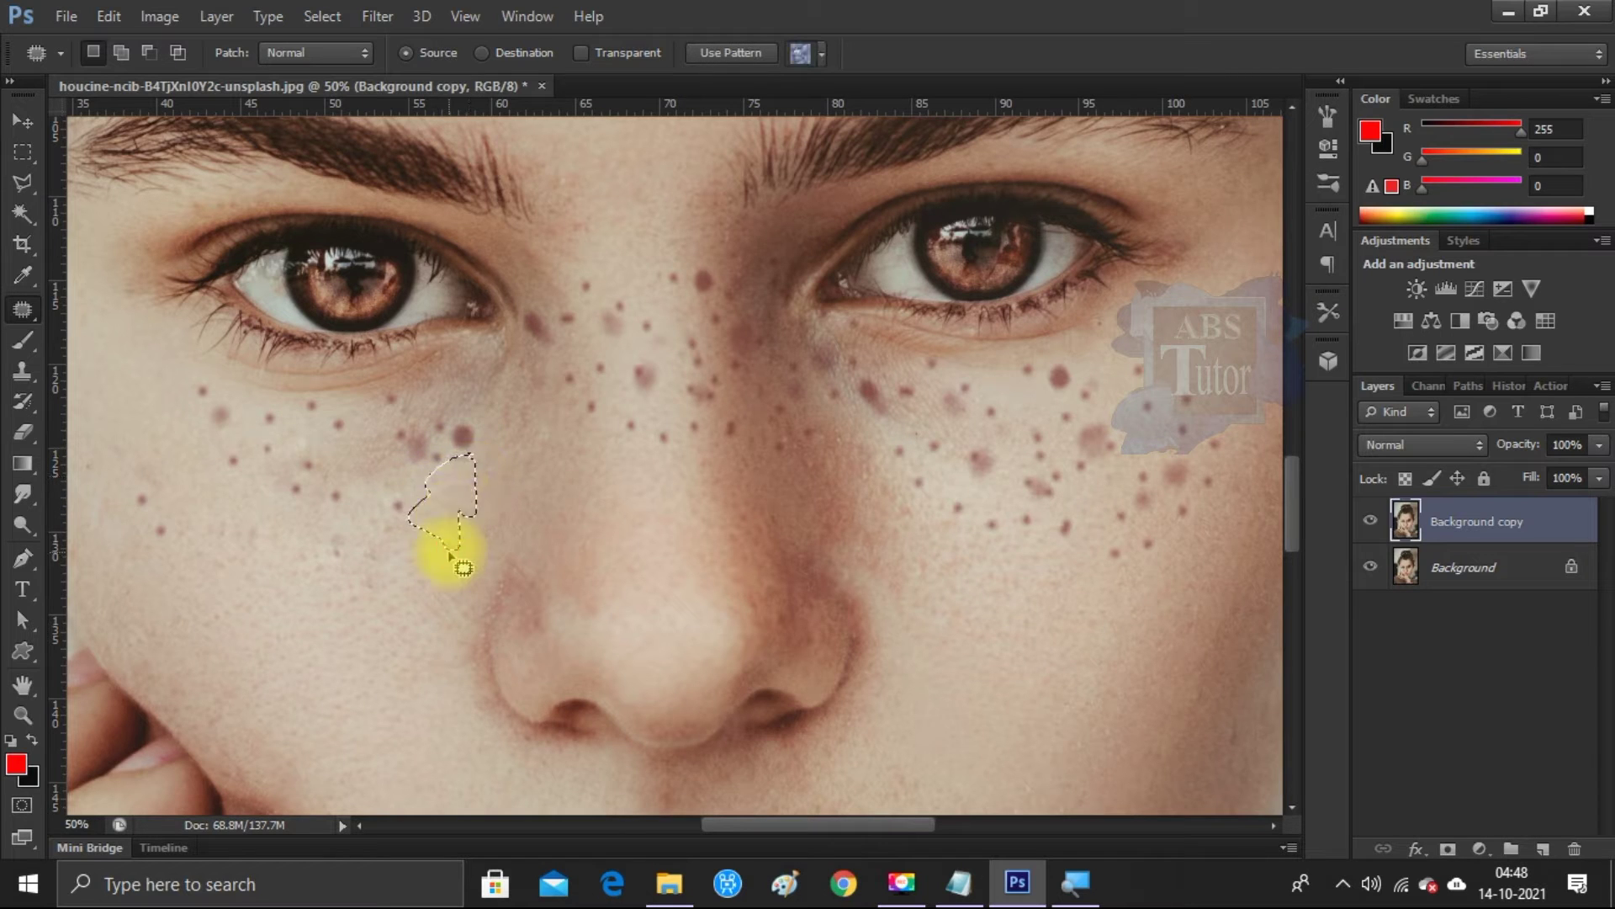
pyautogui.moveTo(386, 436)
pyautogui.mouseDown()
pyautogui.moveTo(449, 488)
pyautogui.moveTo(421, 551)
pyautogui.mouseUp()
pyautogui.moveTo(425, 461)
pyautogui.mouseDown()
pyautogui.moveTo(415, 534)
pyautogui.moveTo(376, 538)
pyautogui.moveTo(322, 508)
pyautogui.moveTo(281, 440)
pyautogui.moveTo(211, 433)
pyautogui.moveTo(350, 434)
pyautogui.moveTo(389, 462)
pyautogui.mouseUp()
pyautogui.click(270, 446)
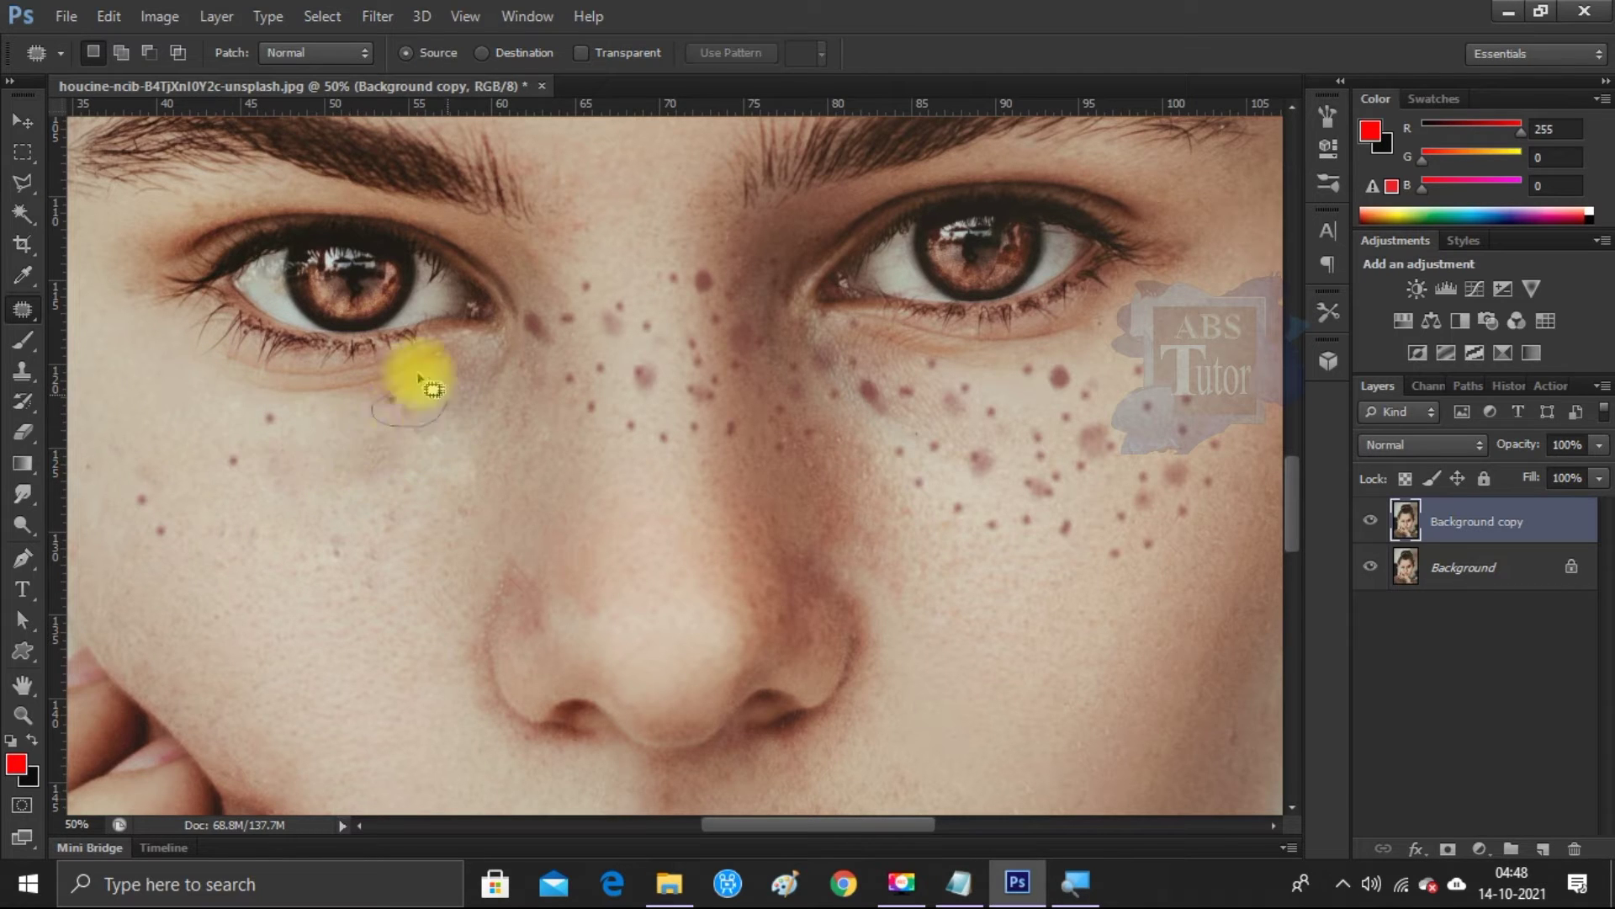
pyautogui.moveTo(286, 413); pyautogui.dragTo(269, 438)
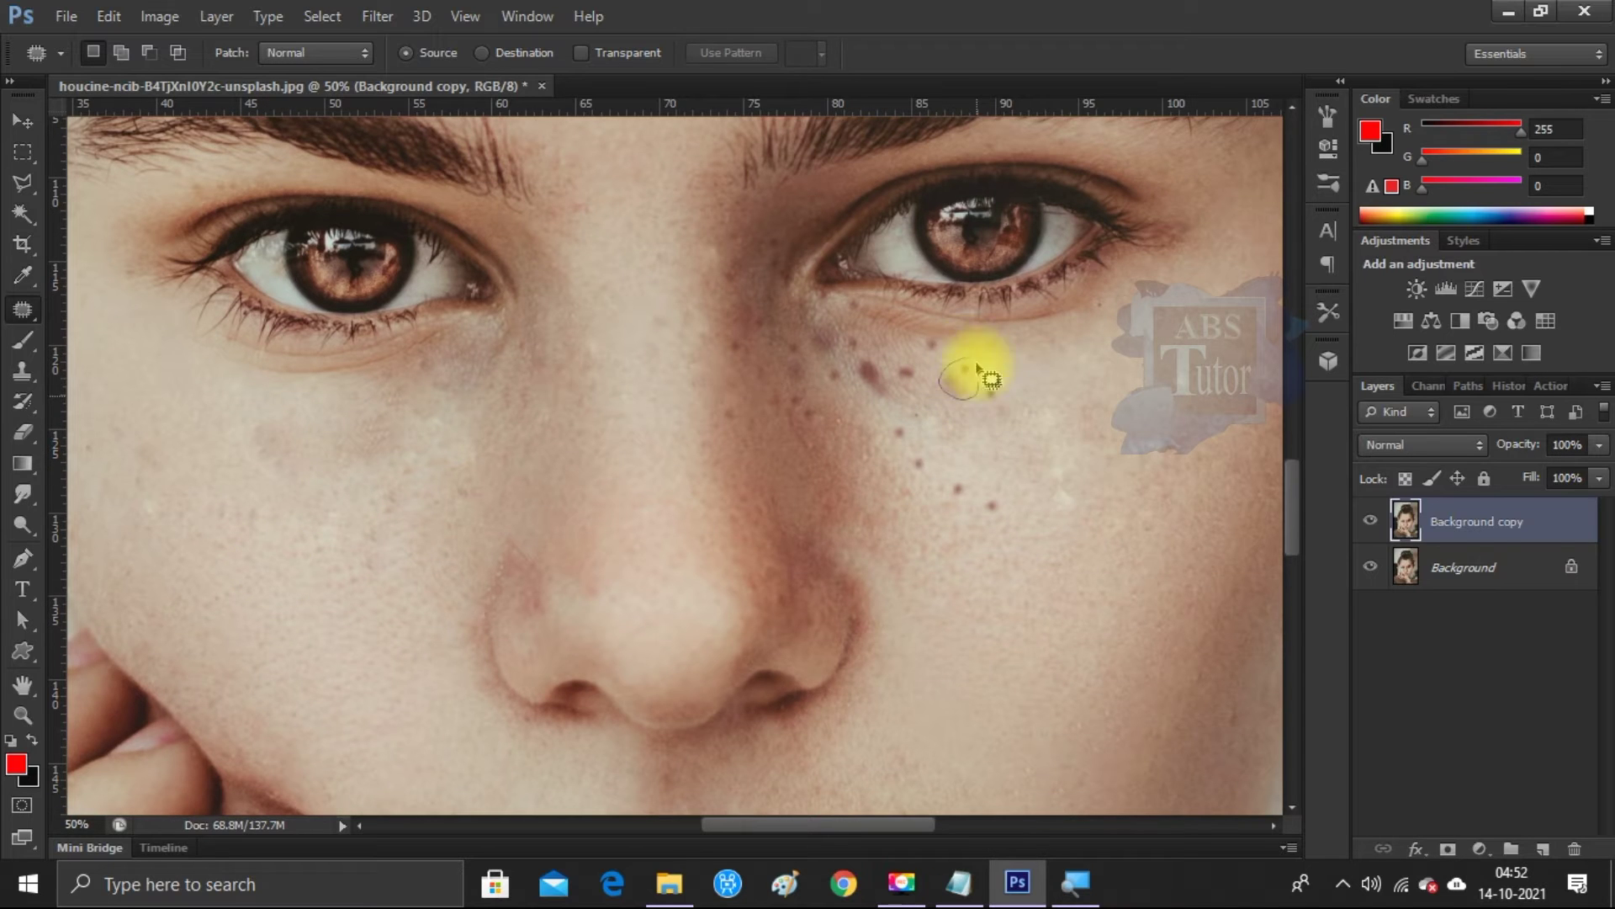
# - Patch the spots under the right eye and beside the nose
pyautogui.moveTo(976, 368)
pyautogui.mouseDown()
pyautogui.moveTo(1003, 378)
pyautogui.moveTo(982, 408)
pyautogui.mouseUp()
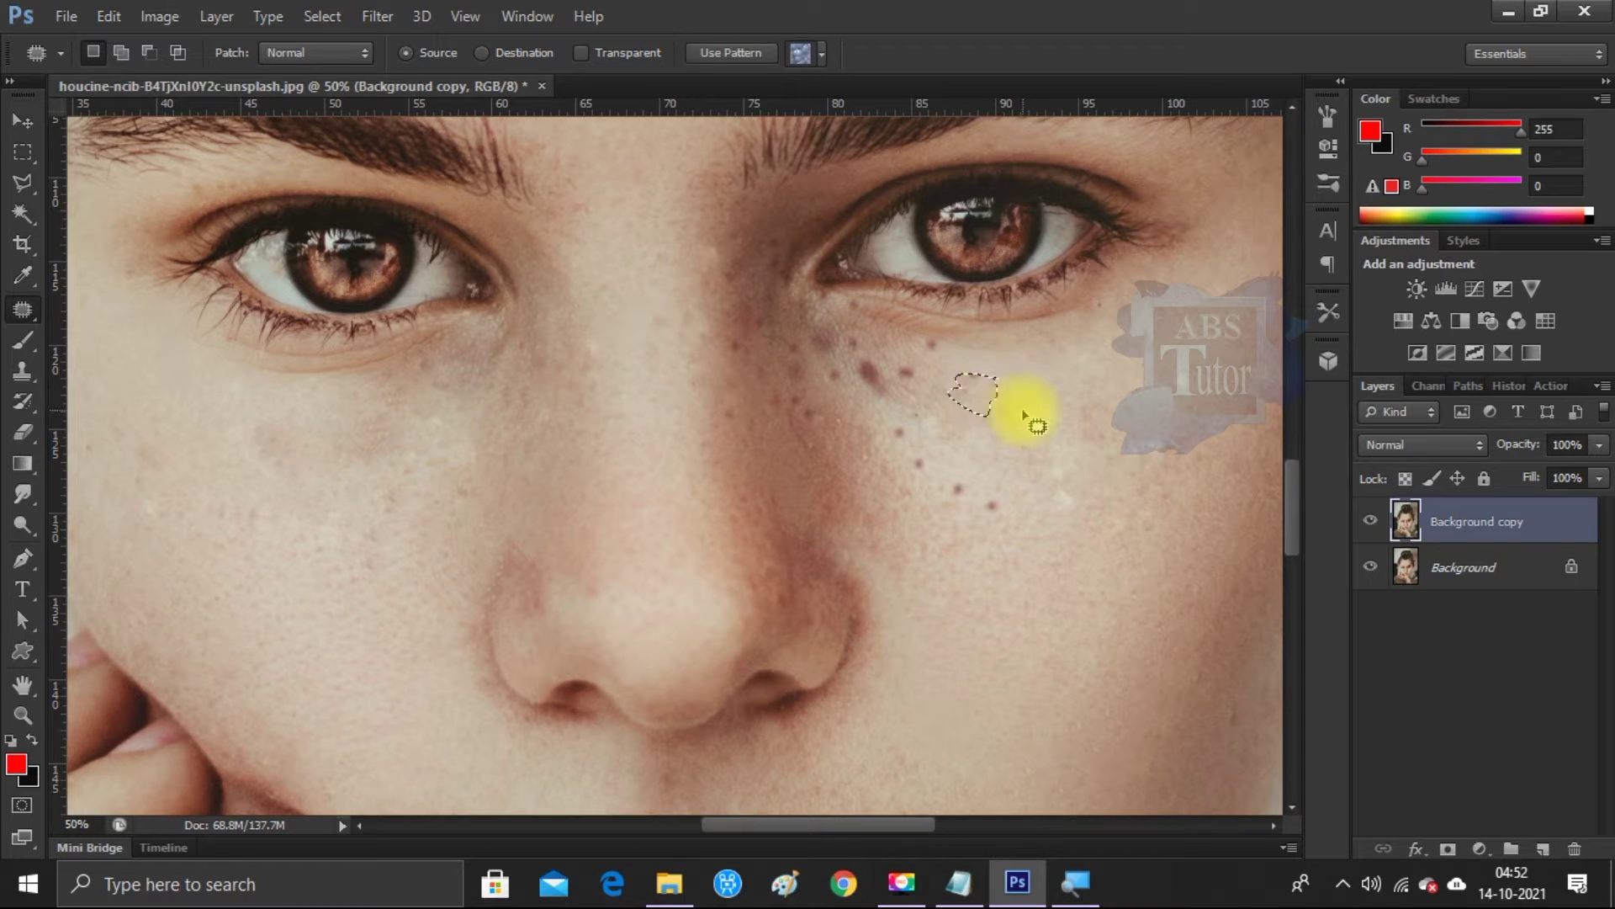
pyautogui.click(974, 410)
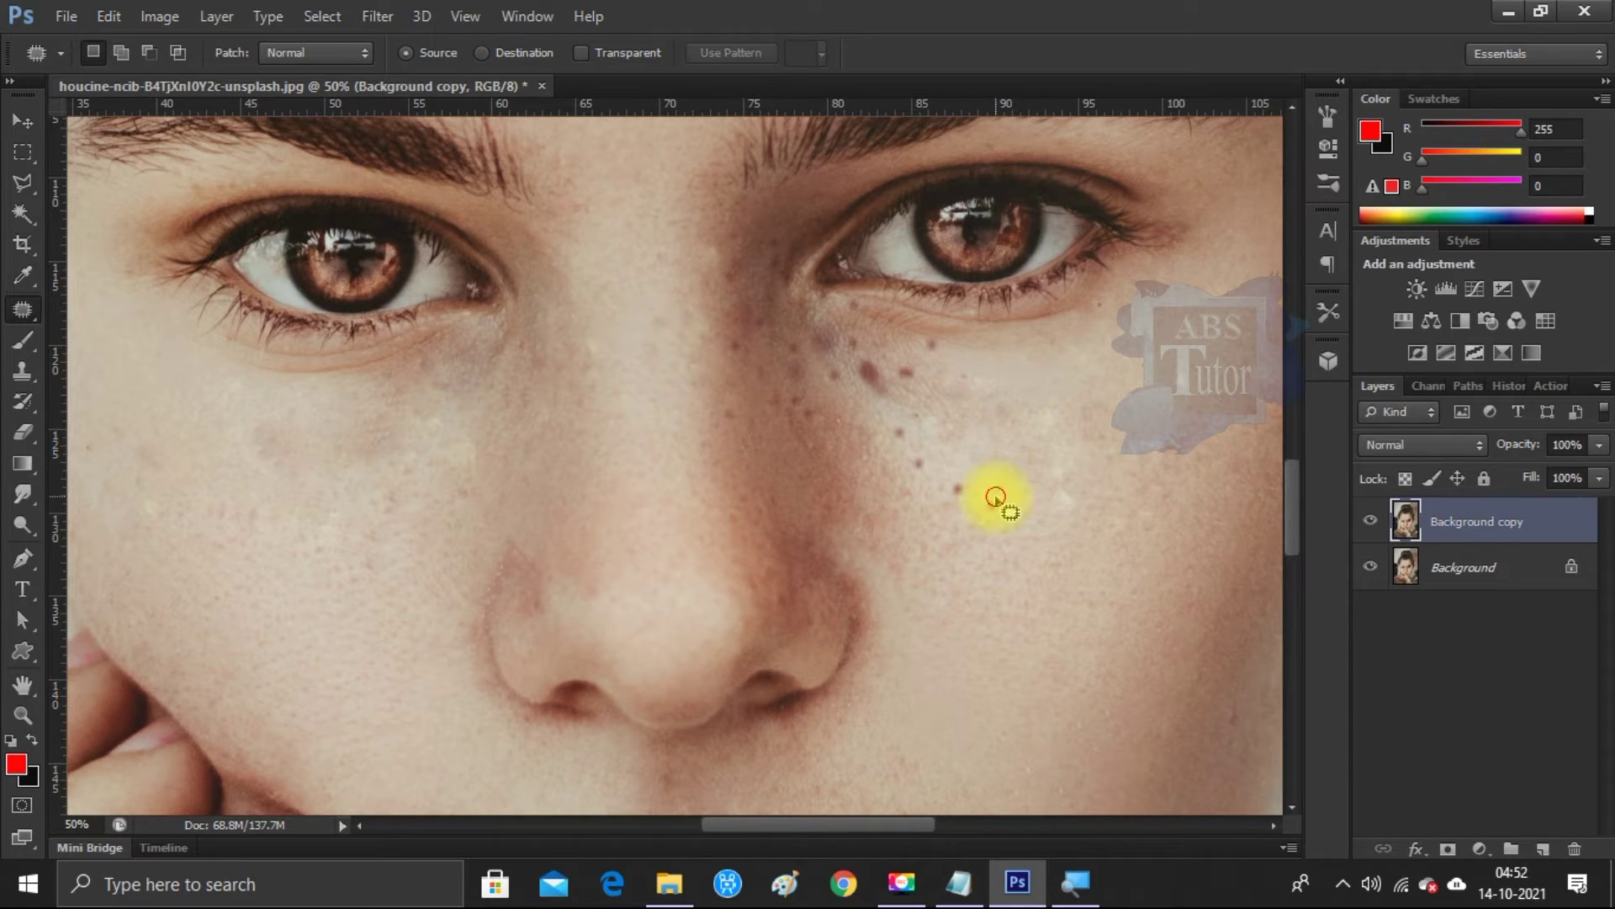
pyautogui.moveTo(955, 486); pyautogui.dragTo(953, 491)
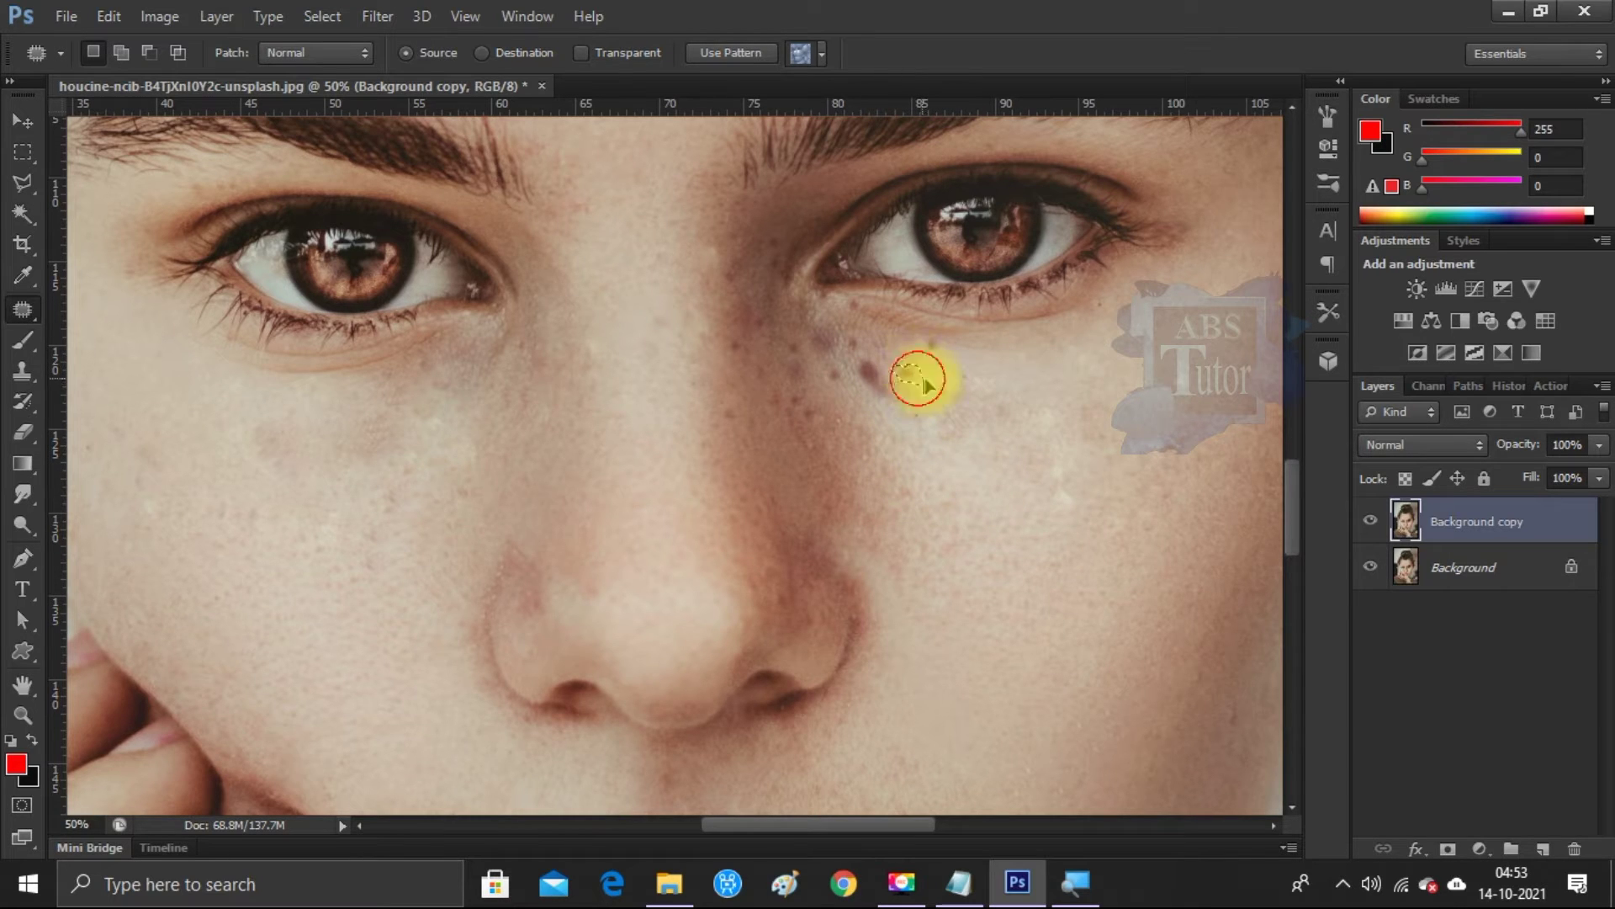
pyautogui.click(948, 357)
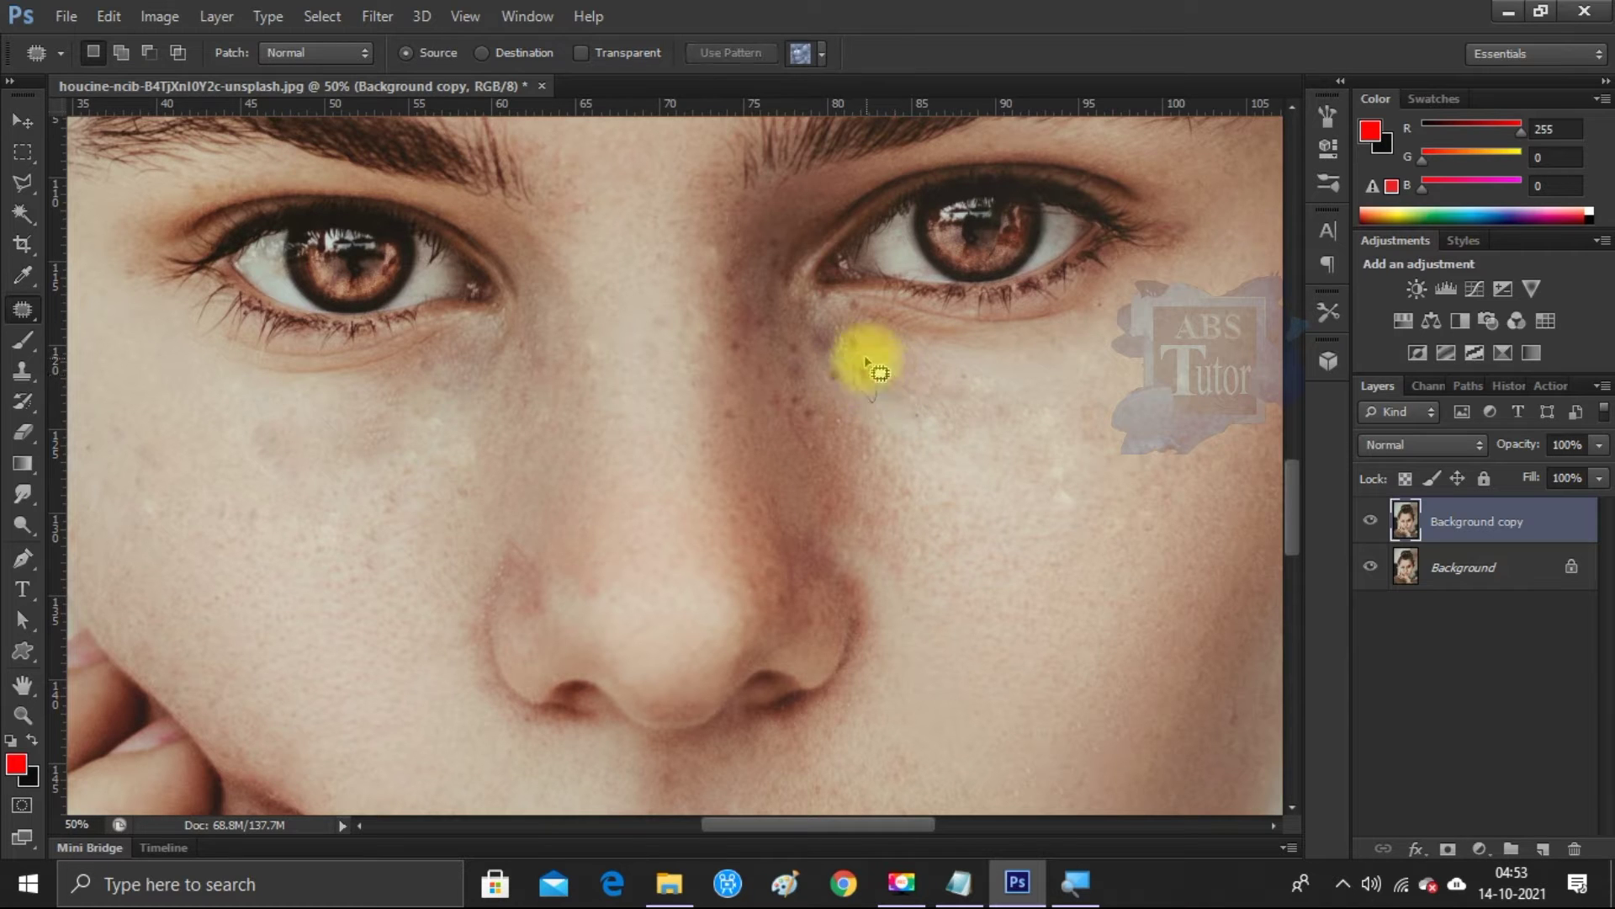
pyautogui.moveTo(857, 389); pyautogui.dragTo(793, 349)
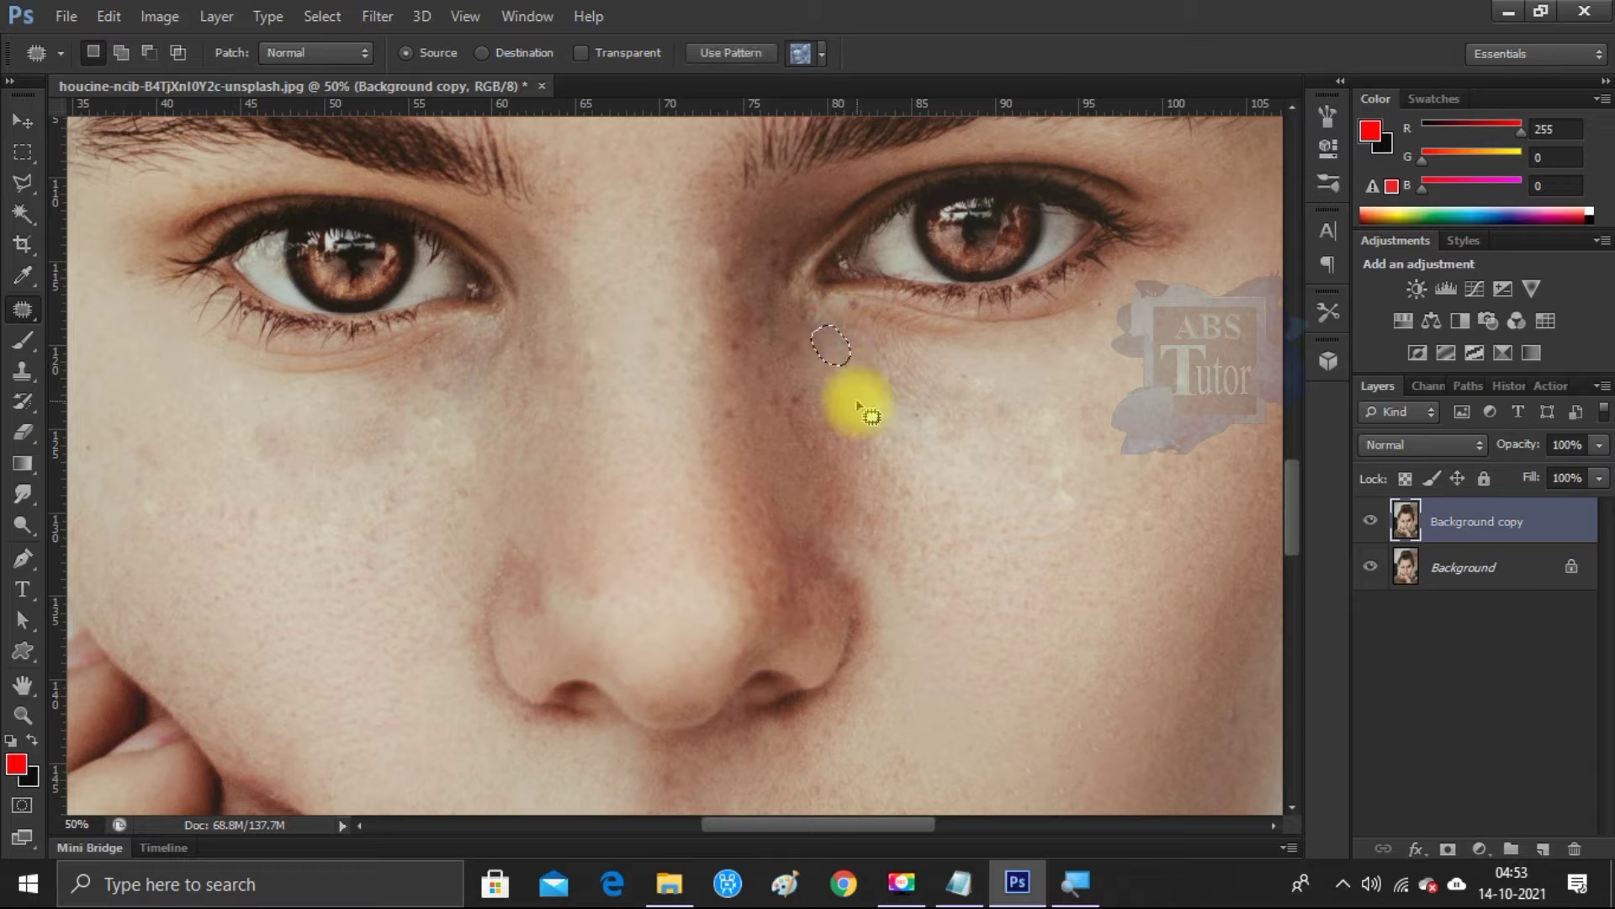
pyautogui.moveTo(811, 407)
pyautogui.mouseDown()
pyautogui.moveTo(785, 343)
pyautogui.moveTo(740, 425)
pyautogui.mouseUp()
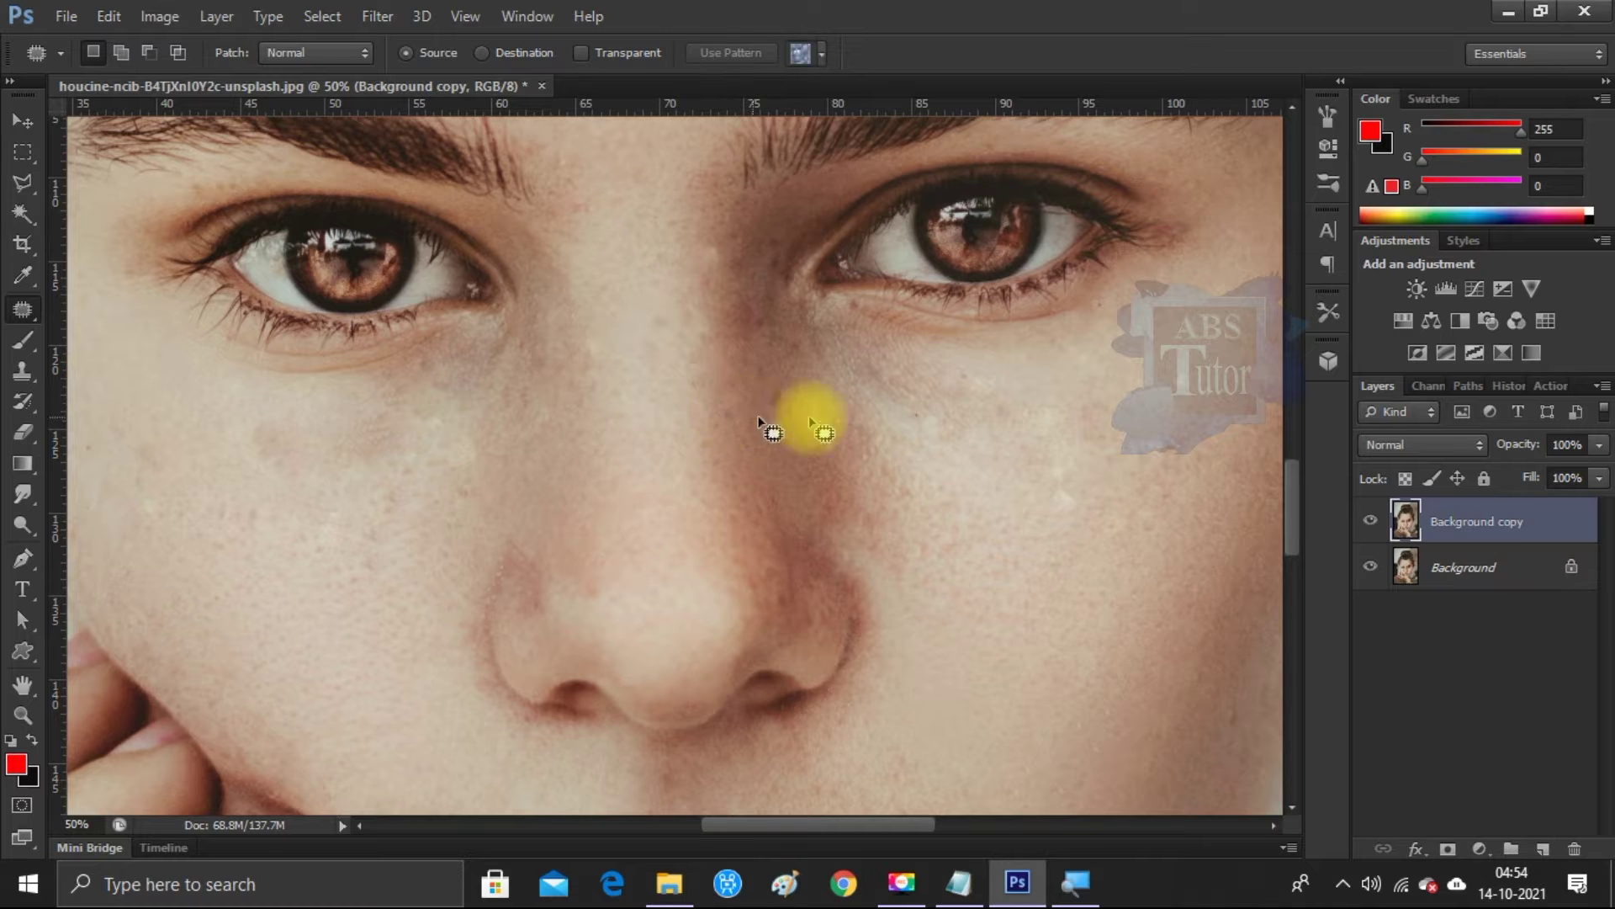
# - Patch two more cheek spots with clean skin and clear the selection
pyautogui.scroll(-2, 782, 437)
pyautogui.scroll(-1, 799, 447)
pyautogui.scroll(1, 797, 444)
pyautogui.scroll(1, 782, 438)
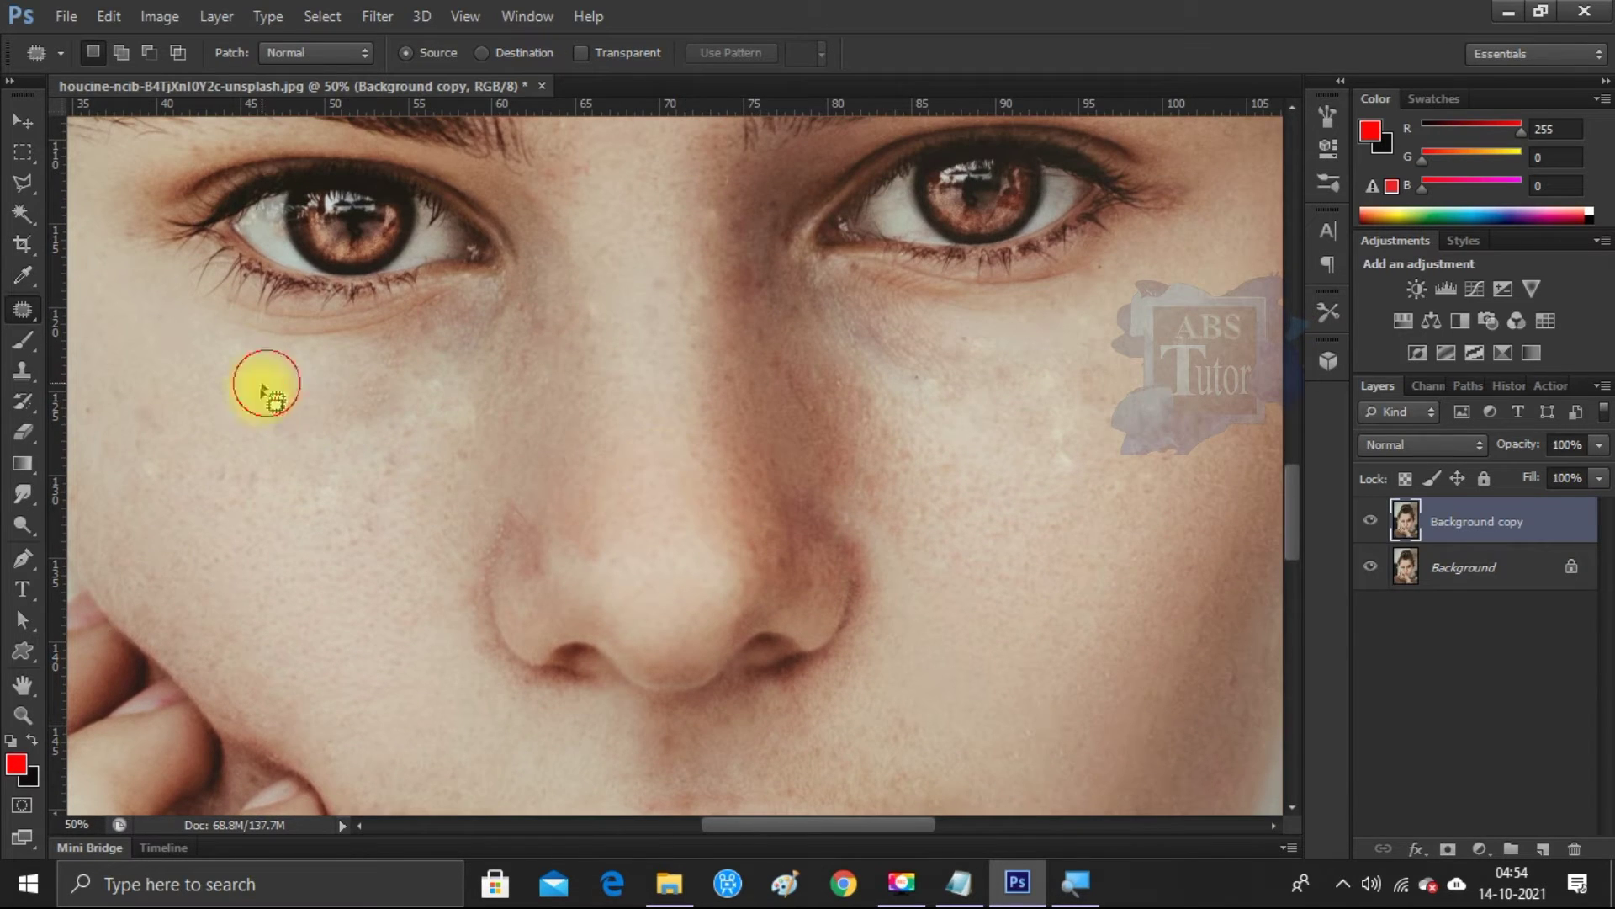
pyautogui.moveTo(261, 446)
pyautogui.mouseDown()
pyautogui.moveTo(252, 422)
pyautogui.moveTo(442, 451)
pyautogui.mouseUp()
pyautogui.moveTo(271, 378)
pyautogui.mouseDown()
pyautogui.moveTo(224, 353)
pyautogui.moveTo(337, 502)
pyautogui.mouseUp()
pyautogui.hotkey('ctrl', 'd')
pyautogui.scroll(-1, 584, 403)
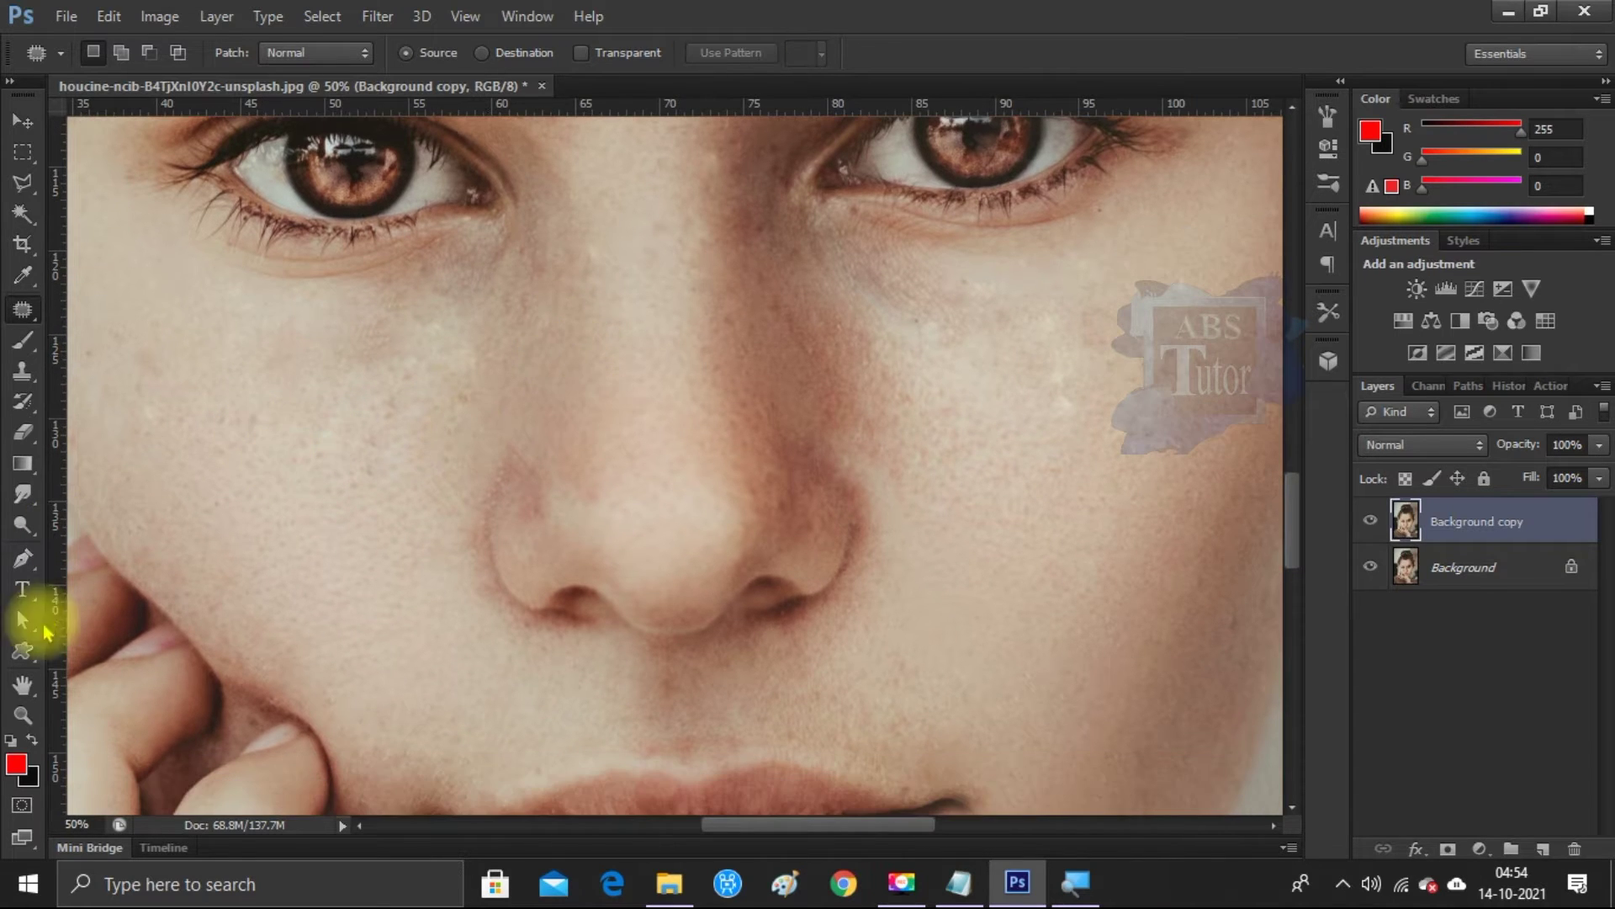
# - Fit the photo on screen, then frame the face and shoulders
pyautogui.click(23, 714)
pyautogui.rightClick(246, 588)
pyautogui.click(357, 602)
pyautogui.moveTo(762, 543); pyautogui.dragTo(710, 469)
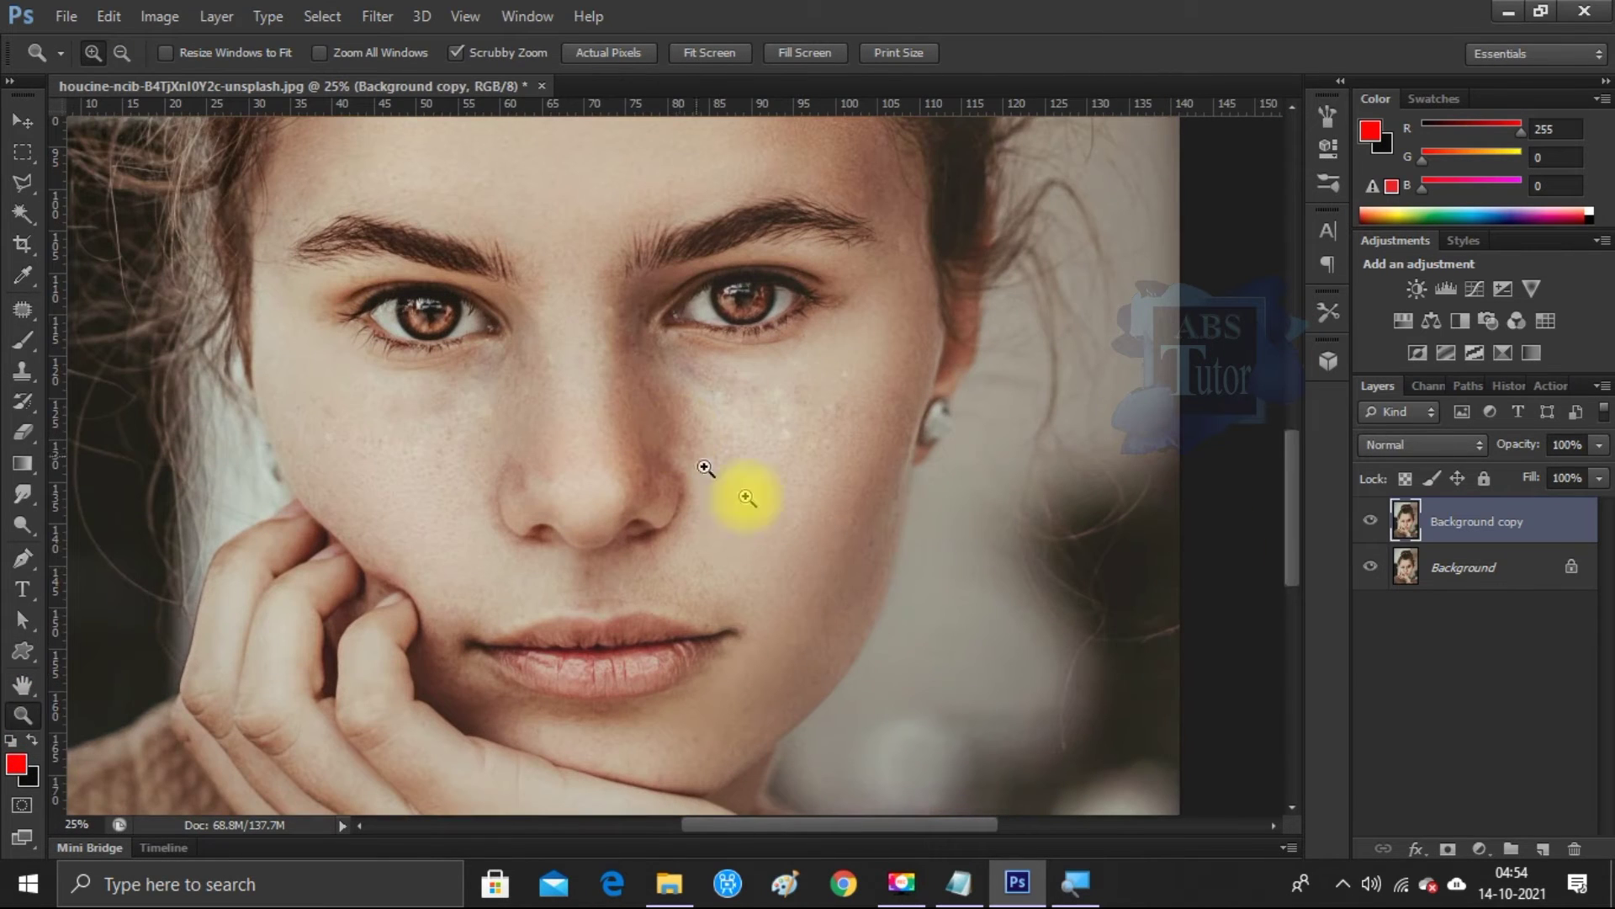
pyautogui.click(1370, 520)
pyautogui.keyDown('alt'); pyautogui.click(704, 541); pyautogui.keyUp('alt')
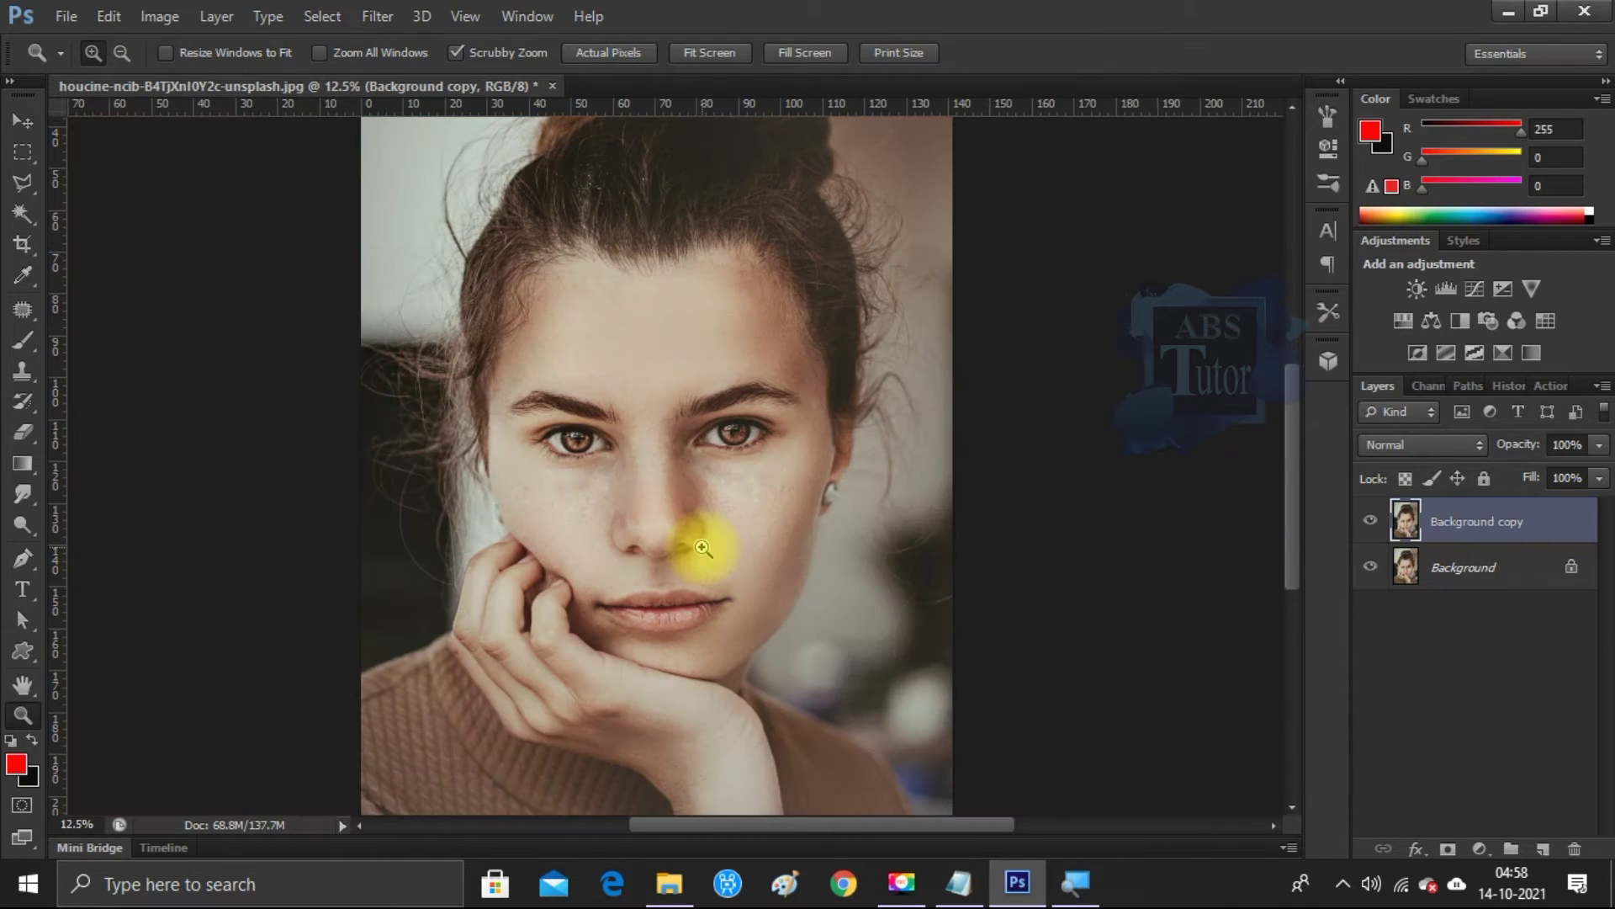
# - Duplicate the retouched Background copy layer as 'Background copy 2'
pyautogui.rightClick(1475, 530)
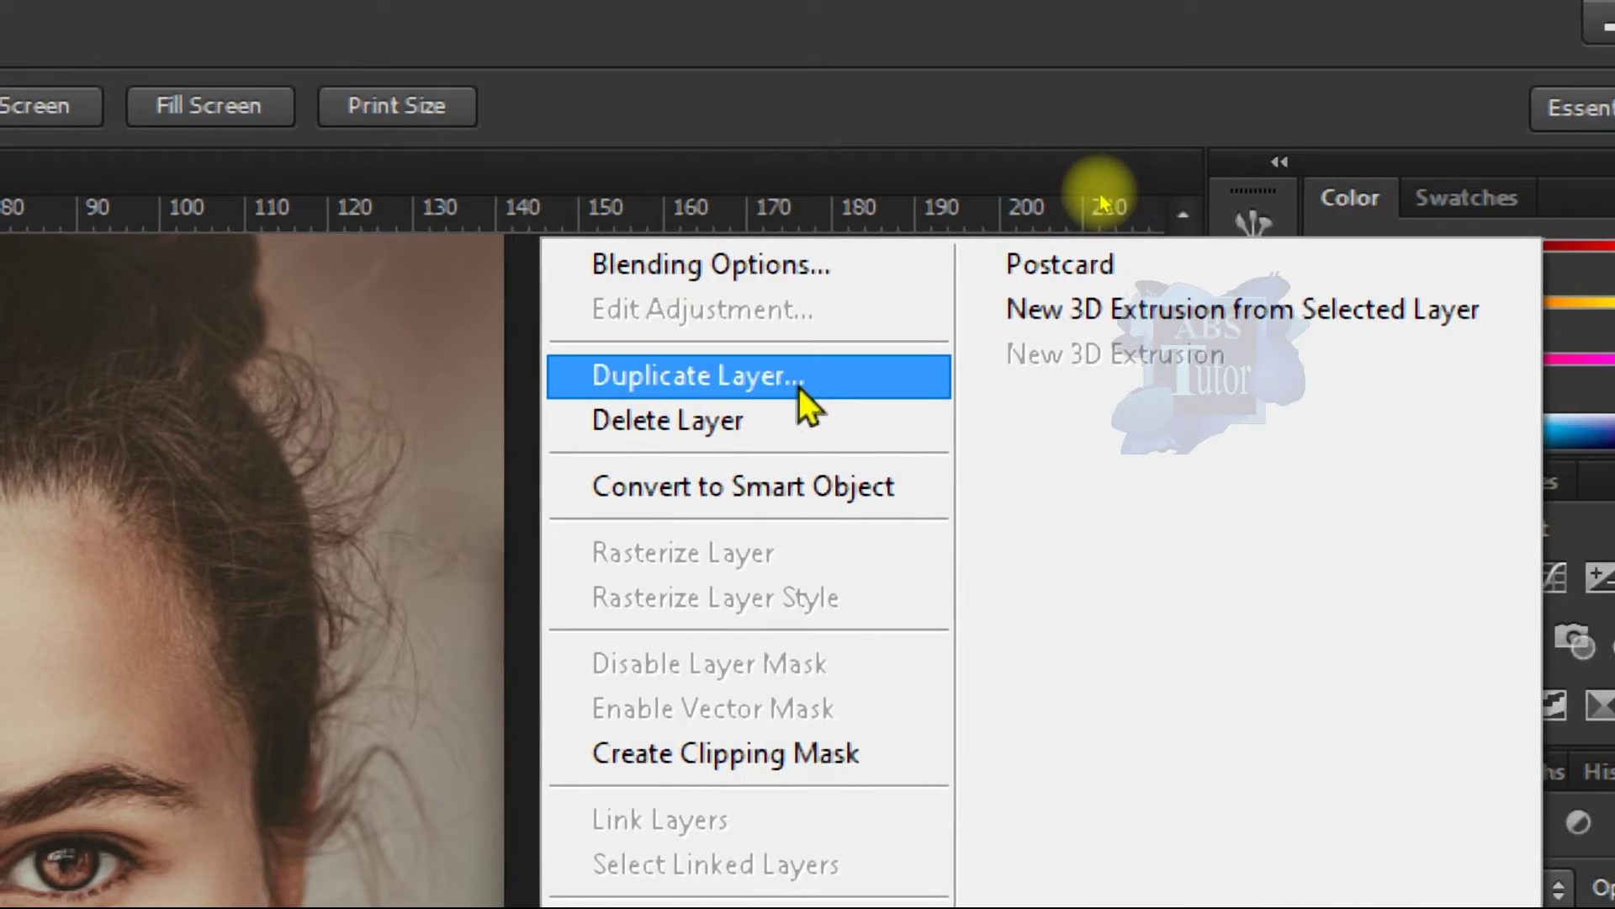
pyautogui.click(799, 386)
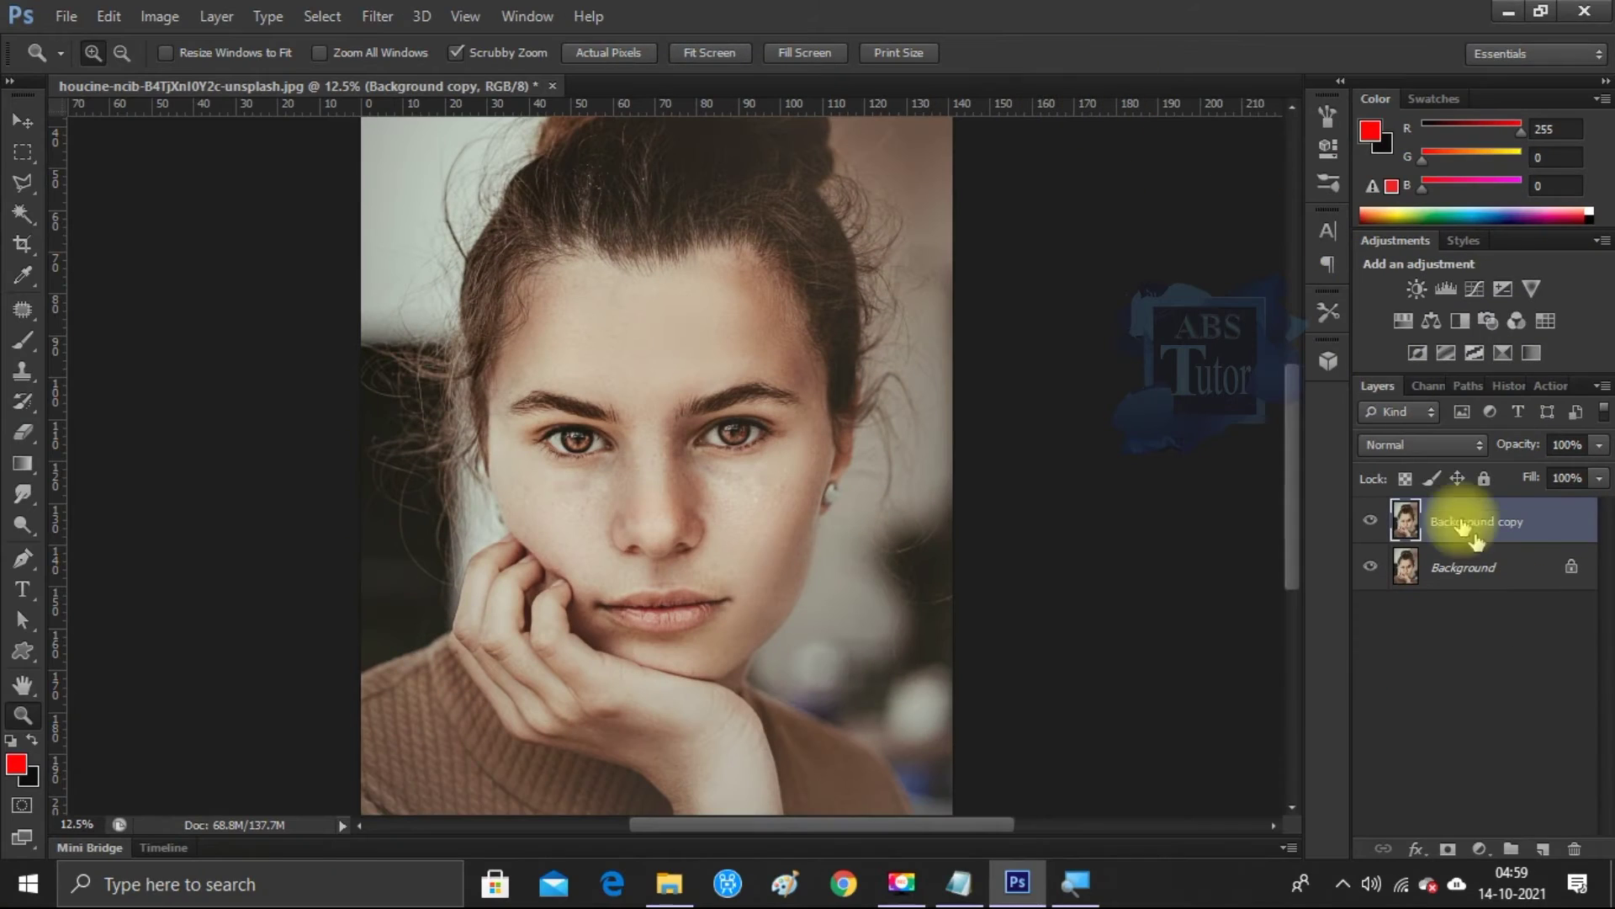
pyautogui.rightClick(1473, 528)
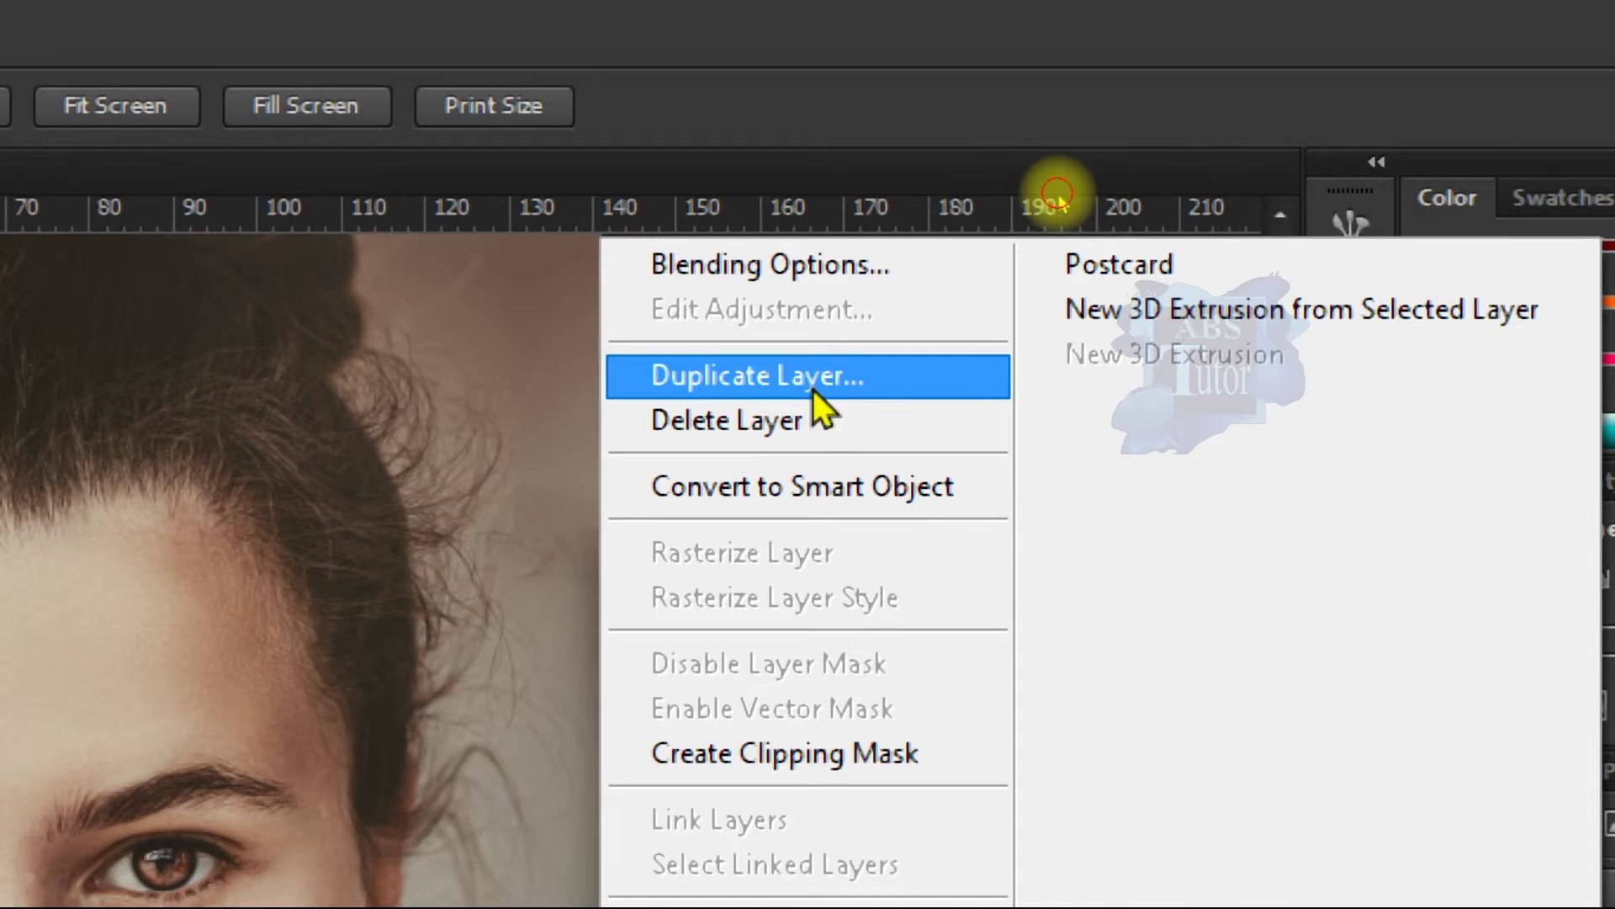
pyautogui.click(812, 389)
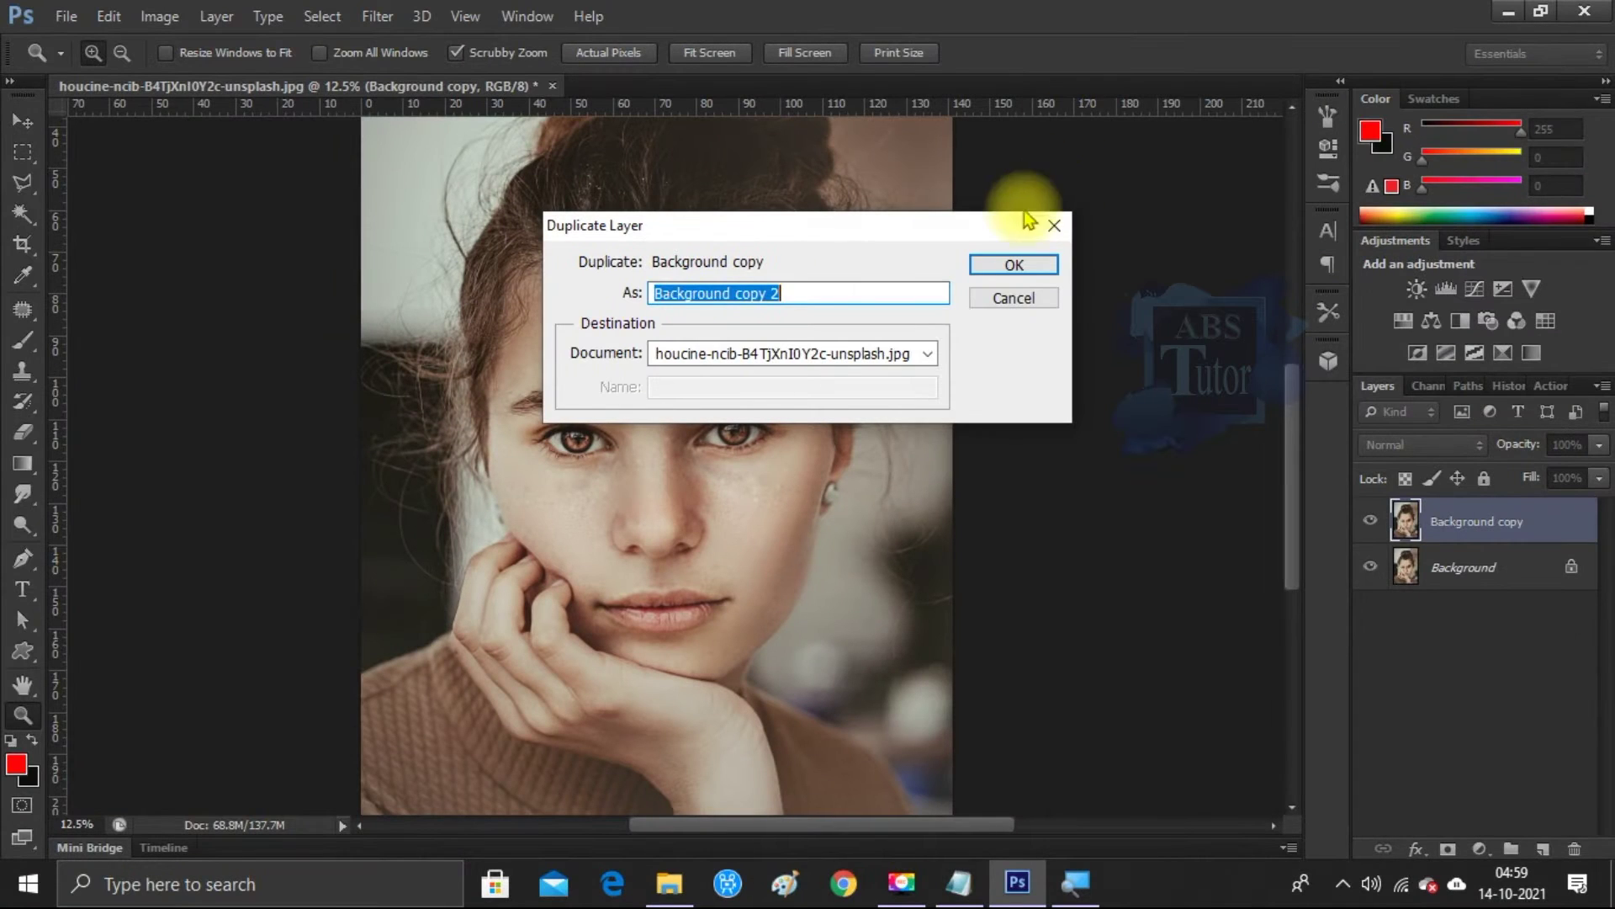
pyautogui.click(1027, 261)
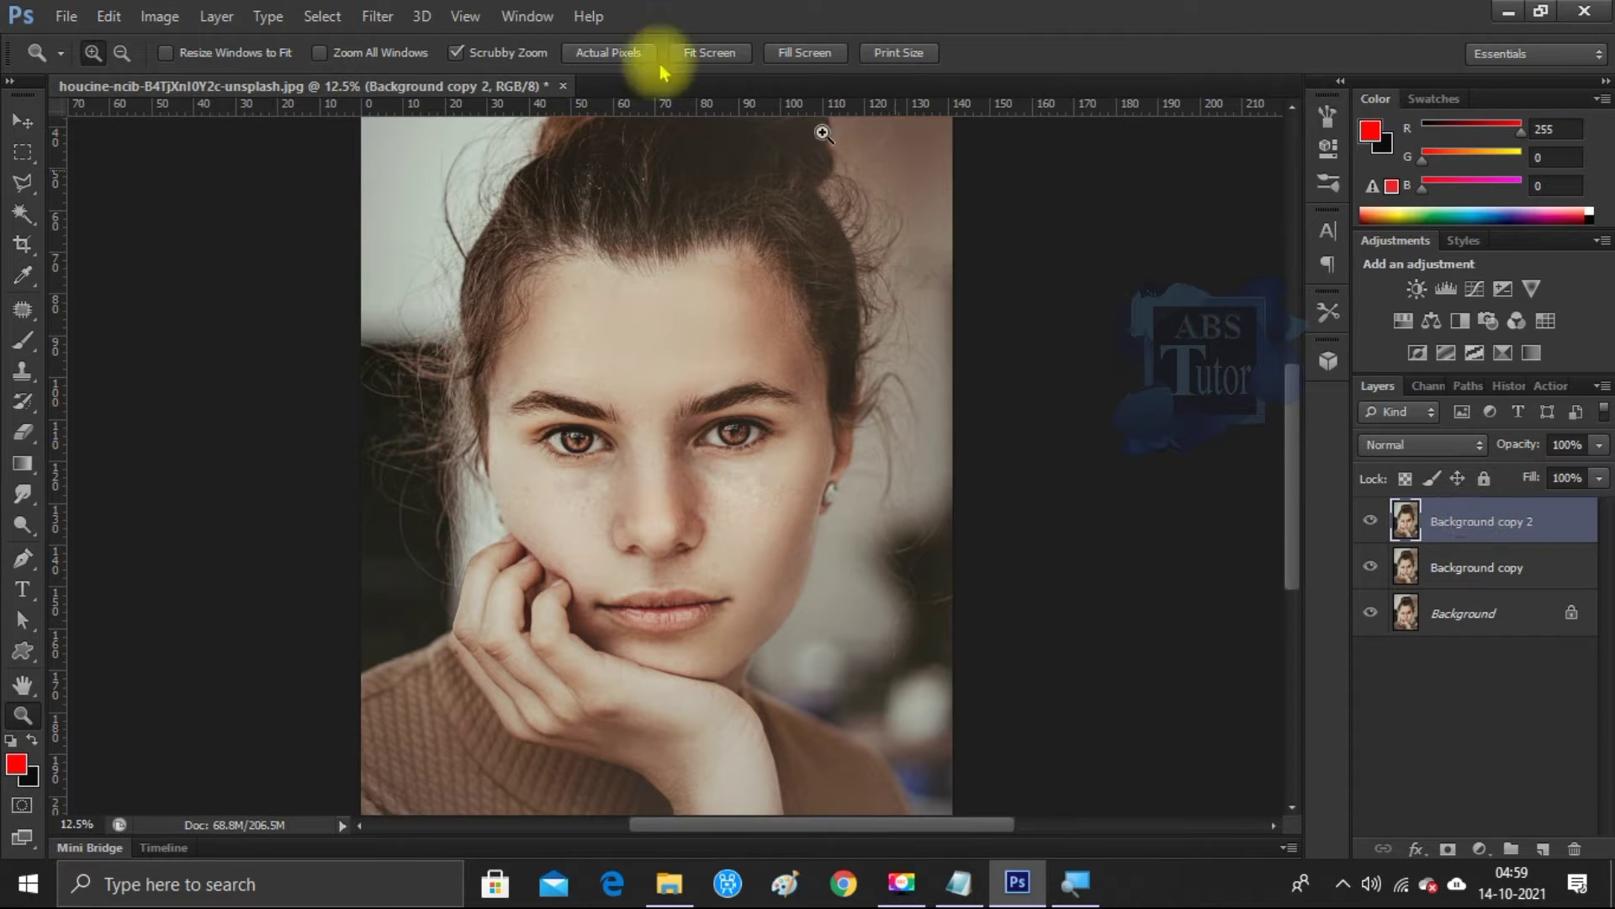
pyautogui.click(160, 17)
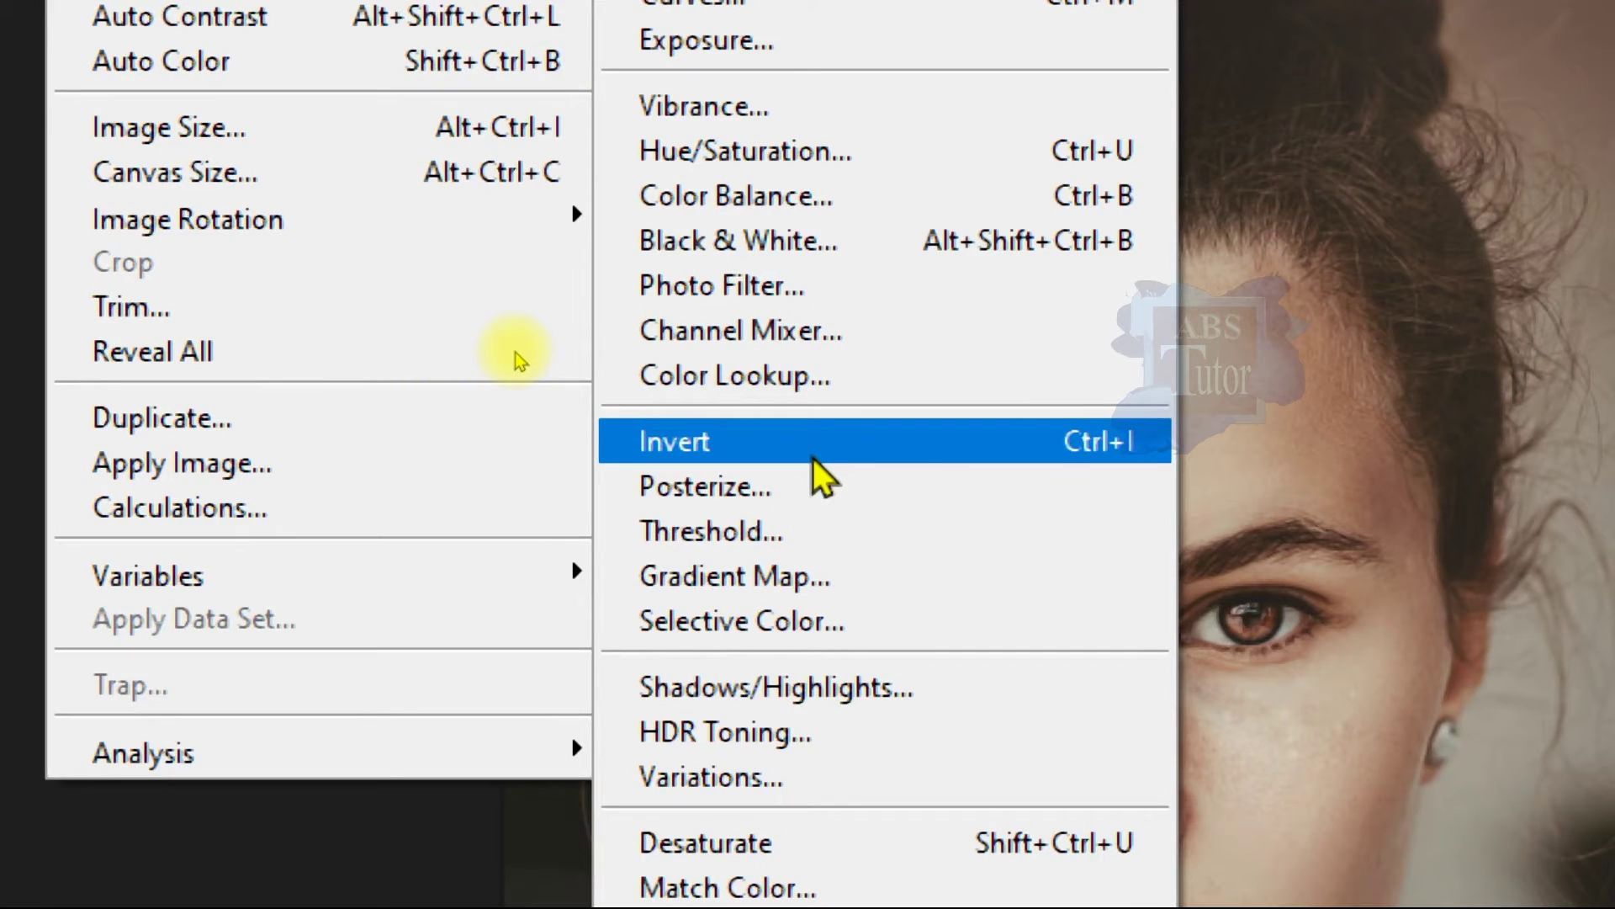
# - Invert Background copy 2 and set its blend mode to Vivid Light
pyautogui.click(812, 457)
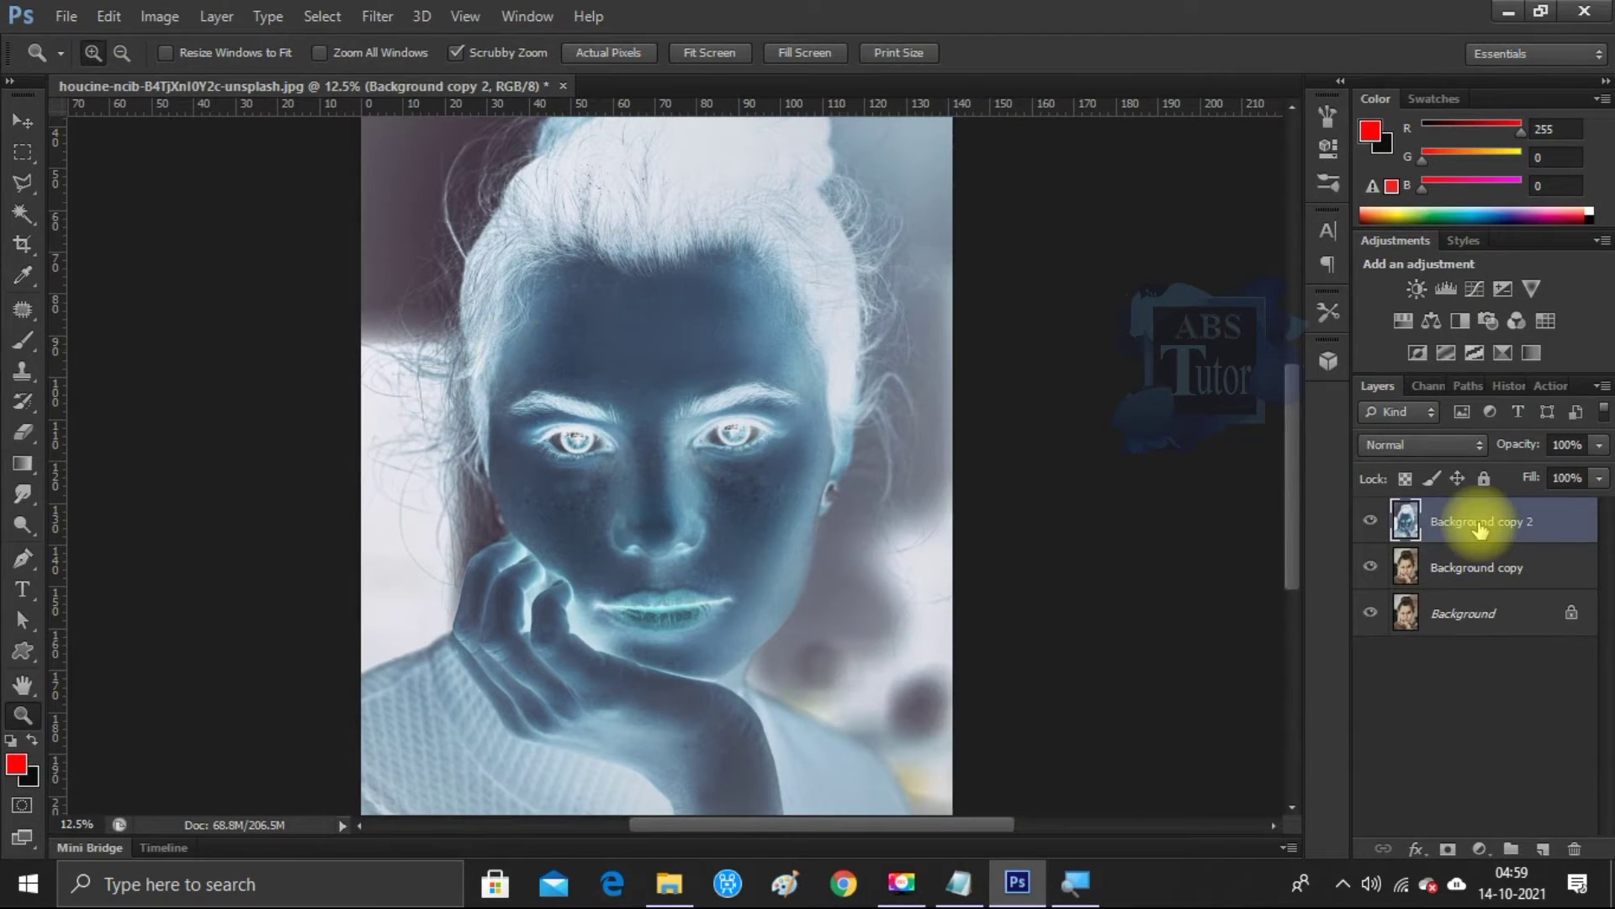
pyautogui.click(1422, 444)
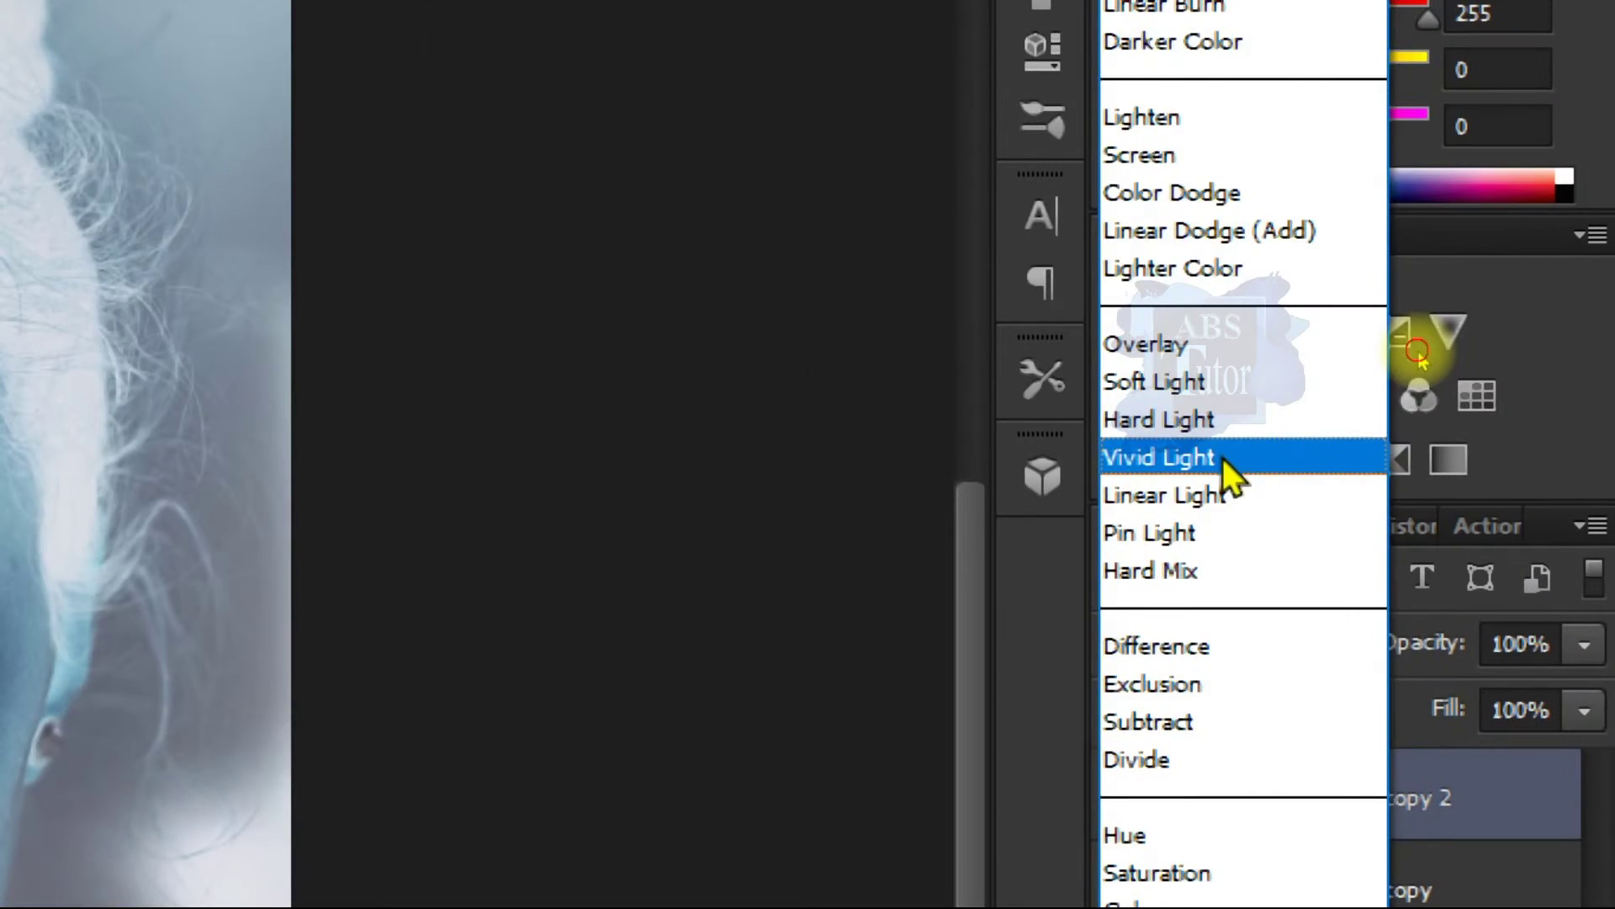
pyautogui.click(1419, 351)
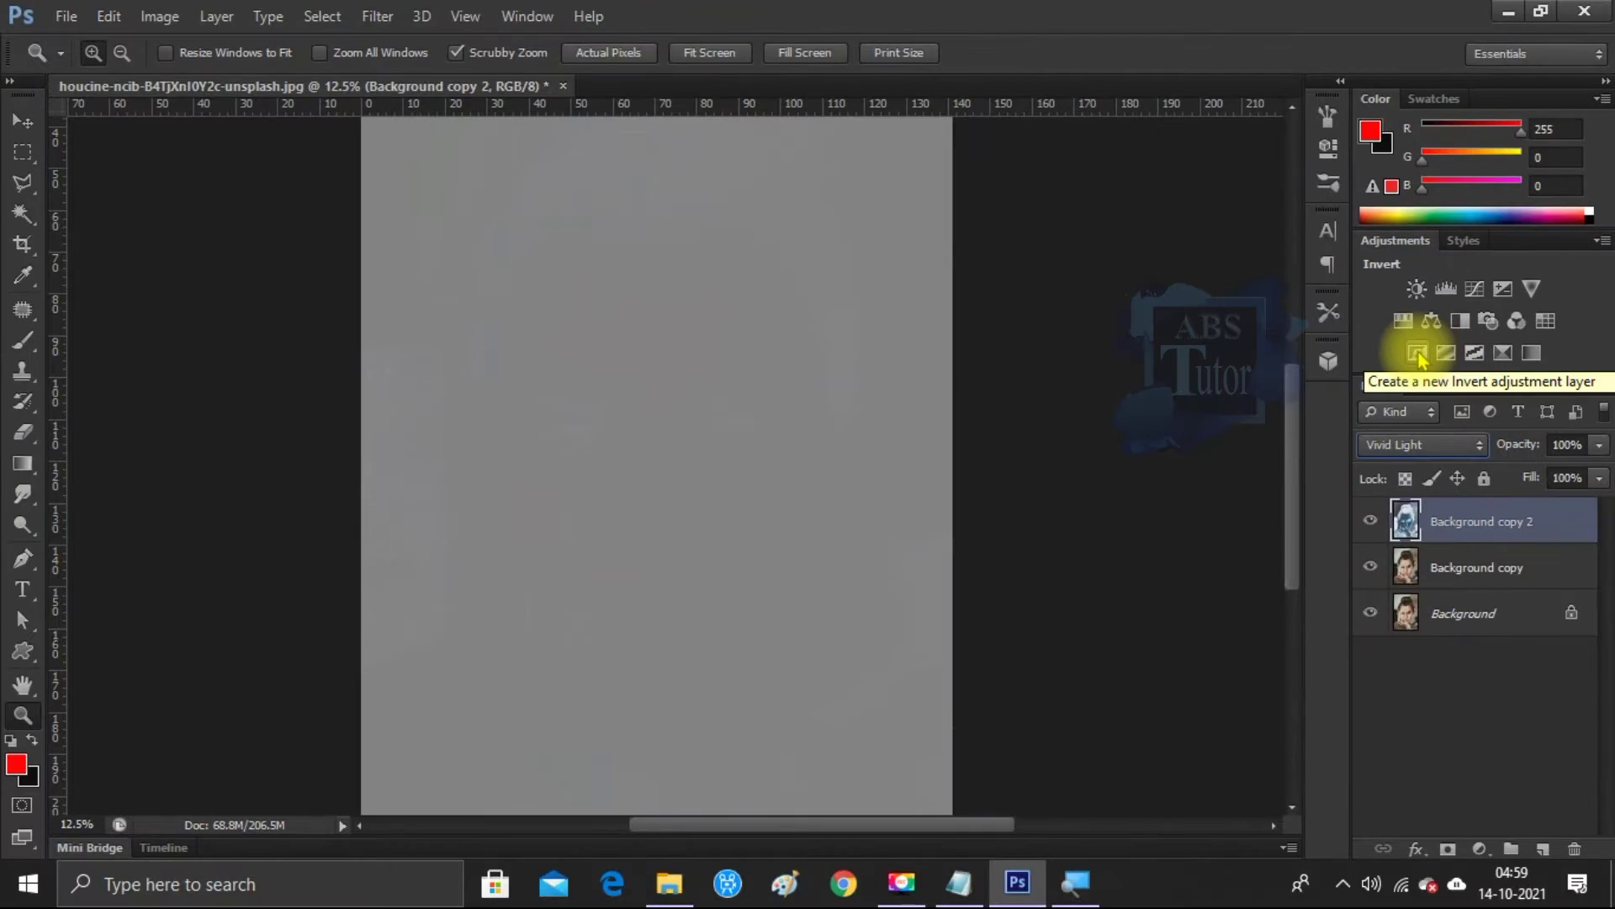
# - Apply an 18.2-pixel High Pass filter and add a layer mask
pyautogui.click(377, 16)
pyautogui.moveTo(328, 384)
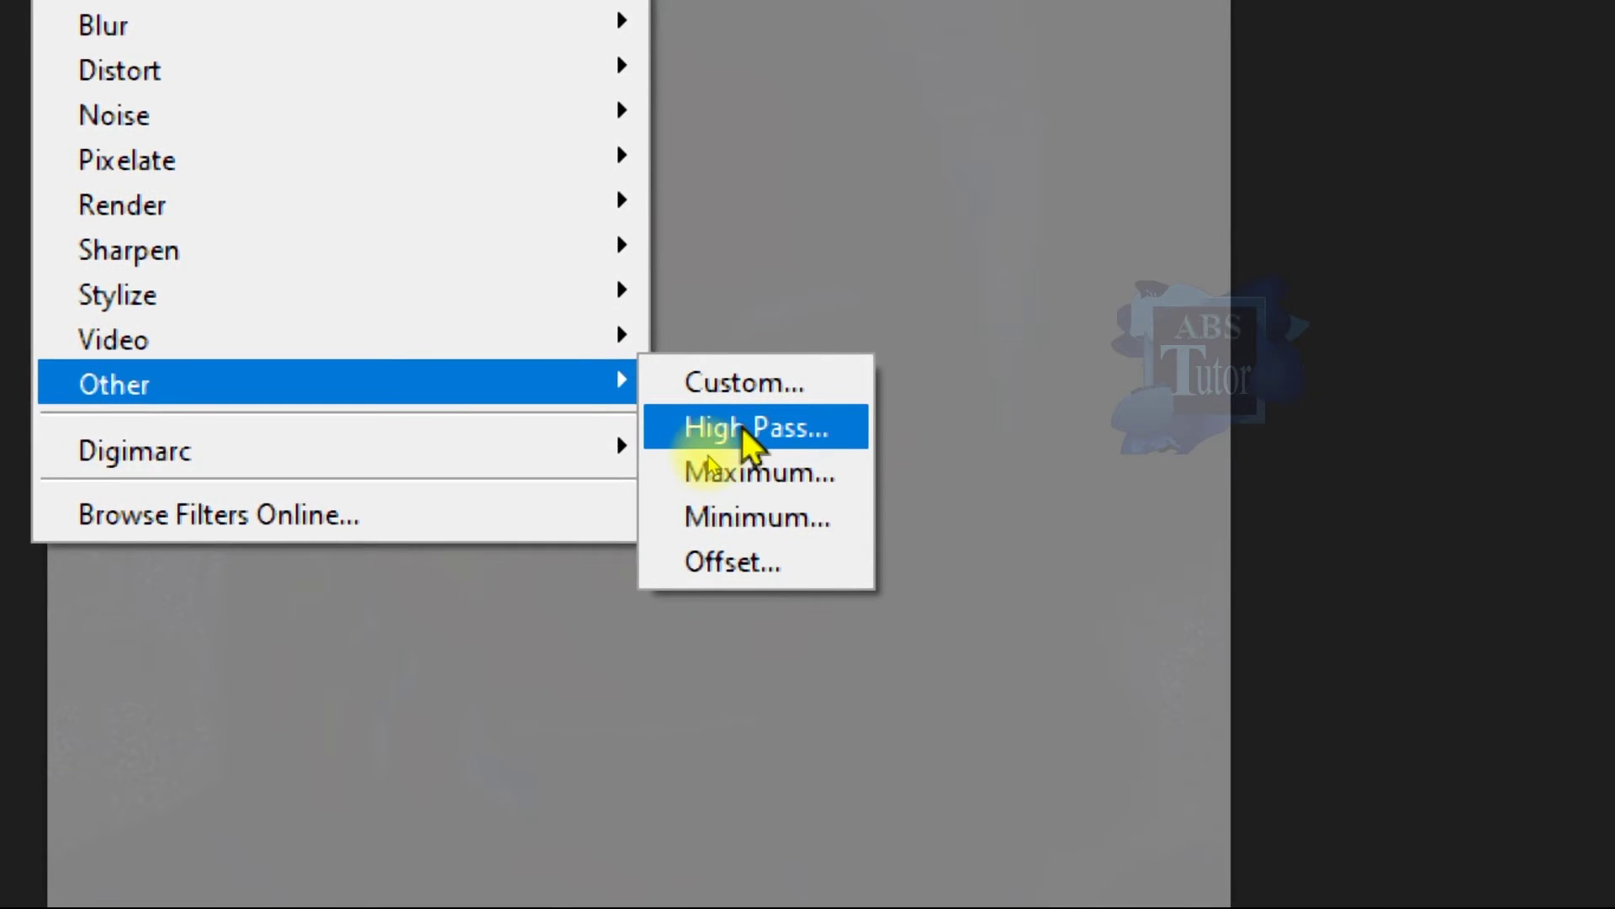
pyautogui.click(742, 428)
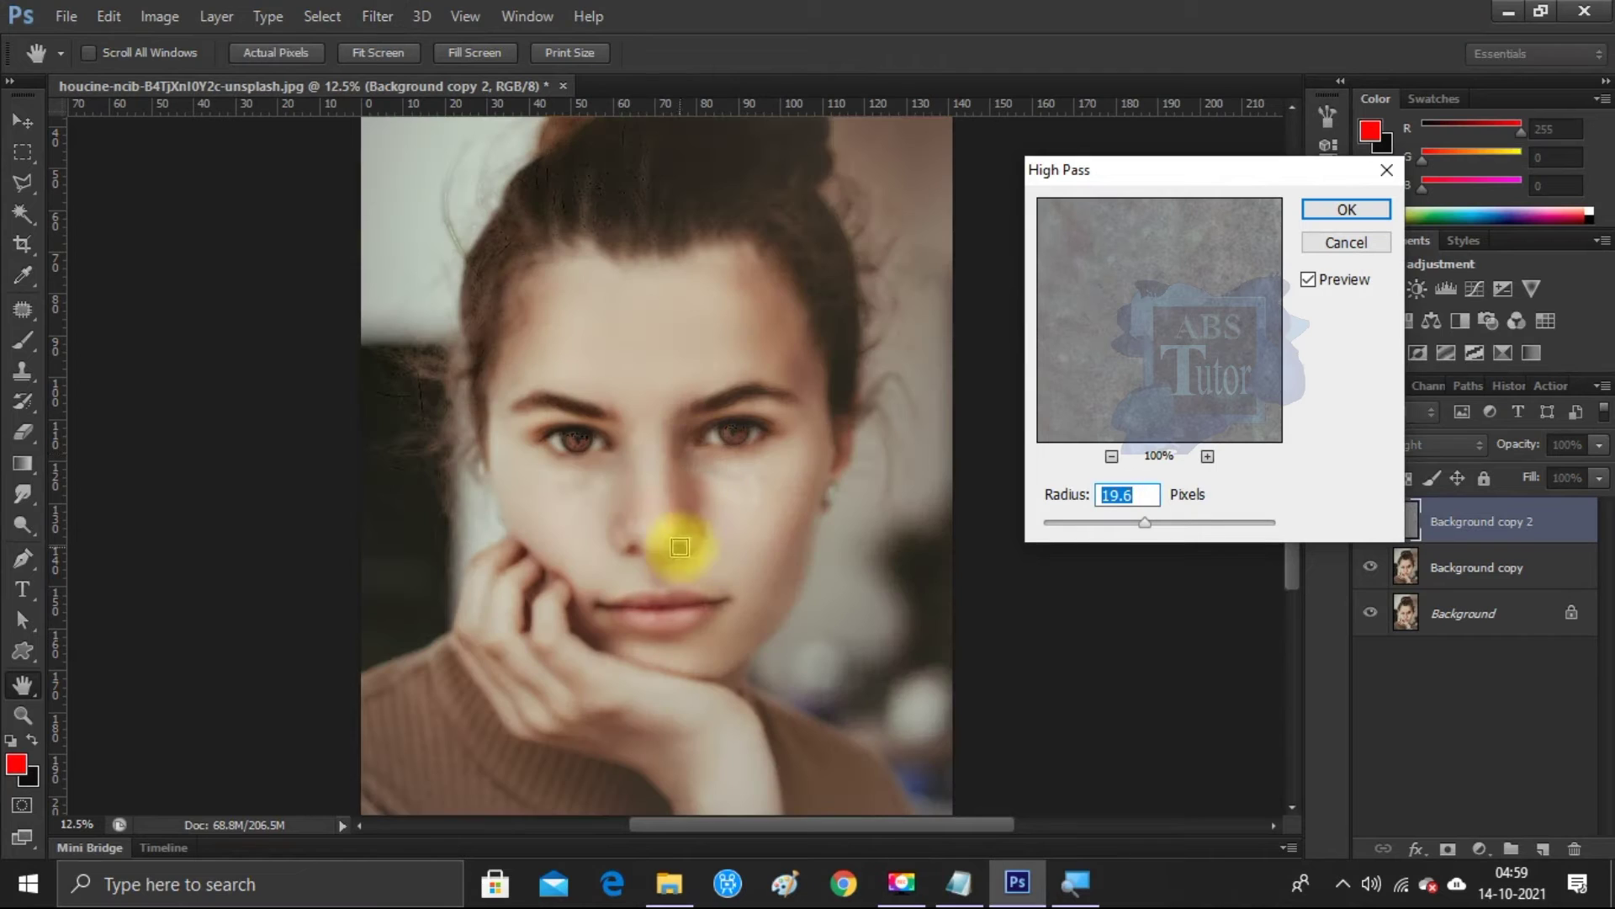
pyautogui.moveTo(1146, 530); pyautogui.dragTo(1137, 532)
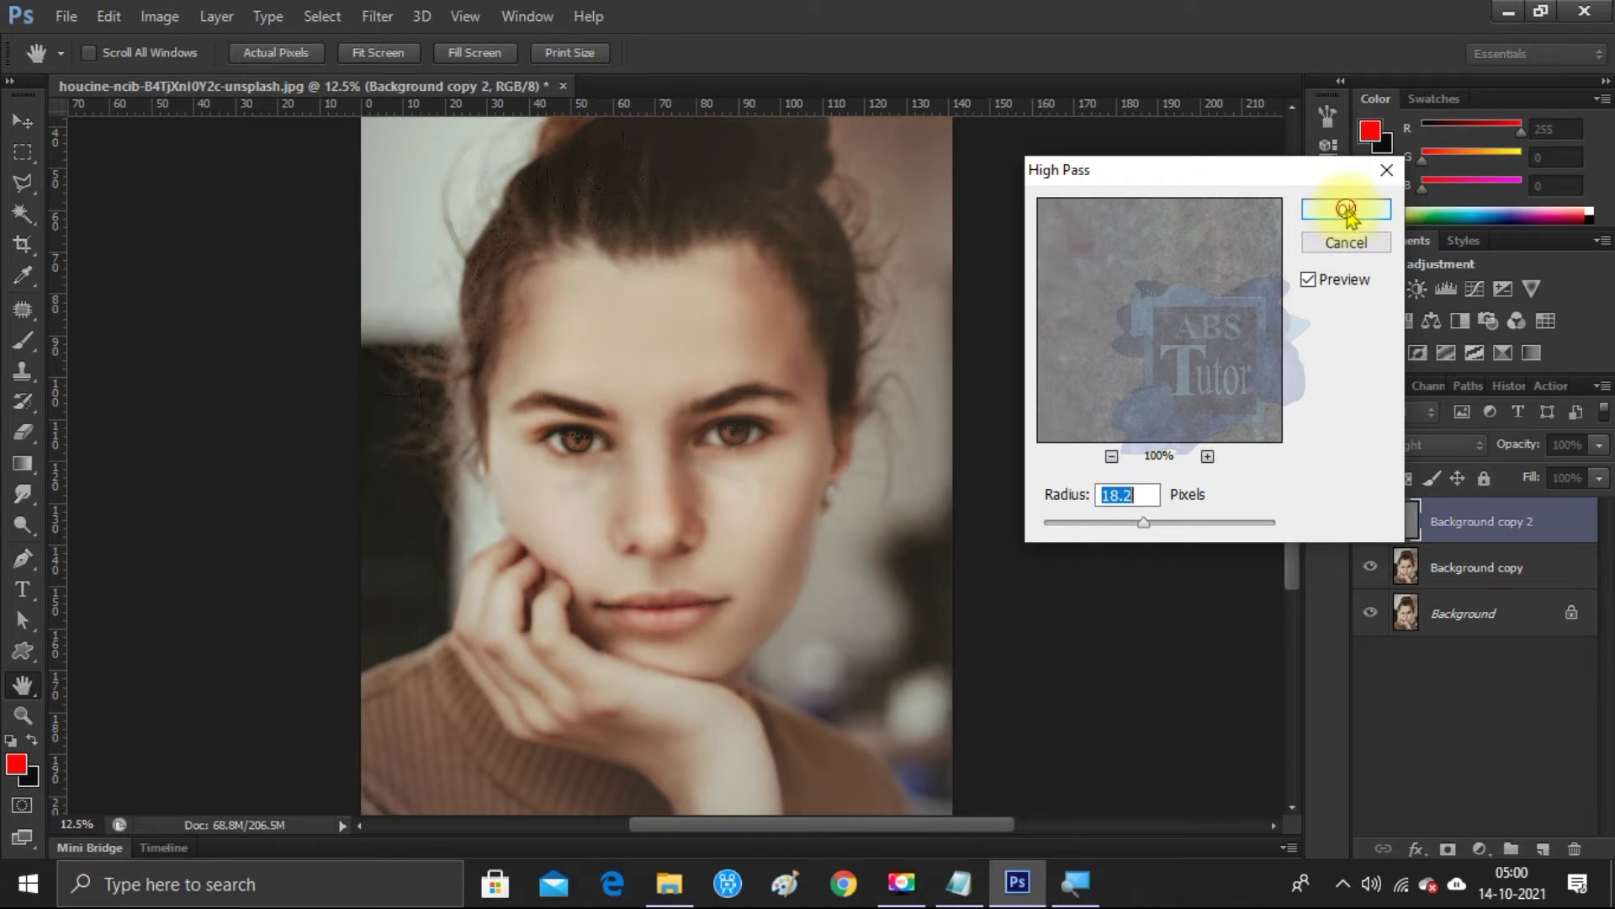
pyautogui.click(1348, 210)
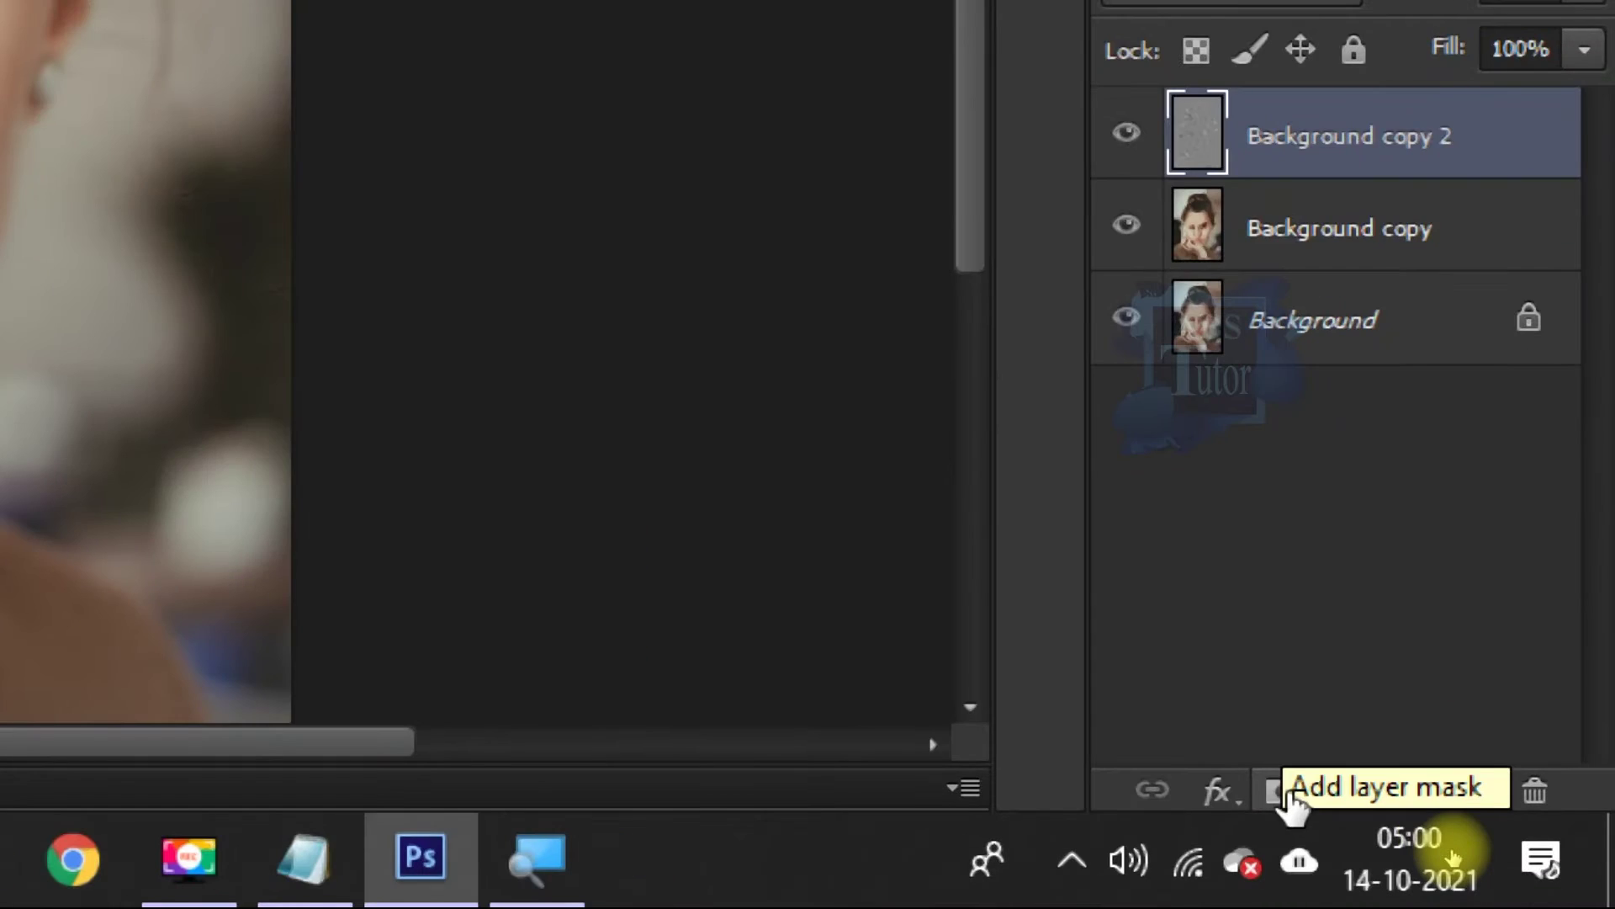
pyautogui.click(1448, 850)
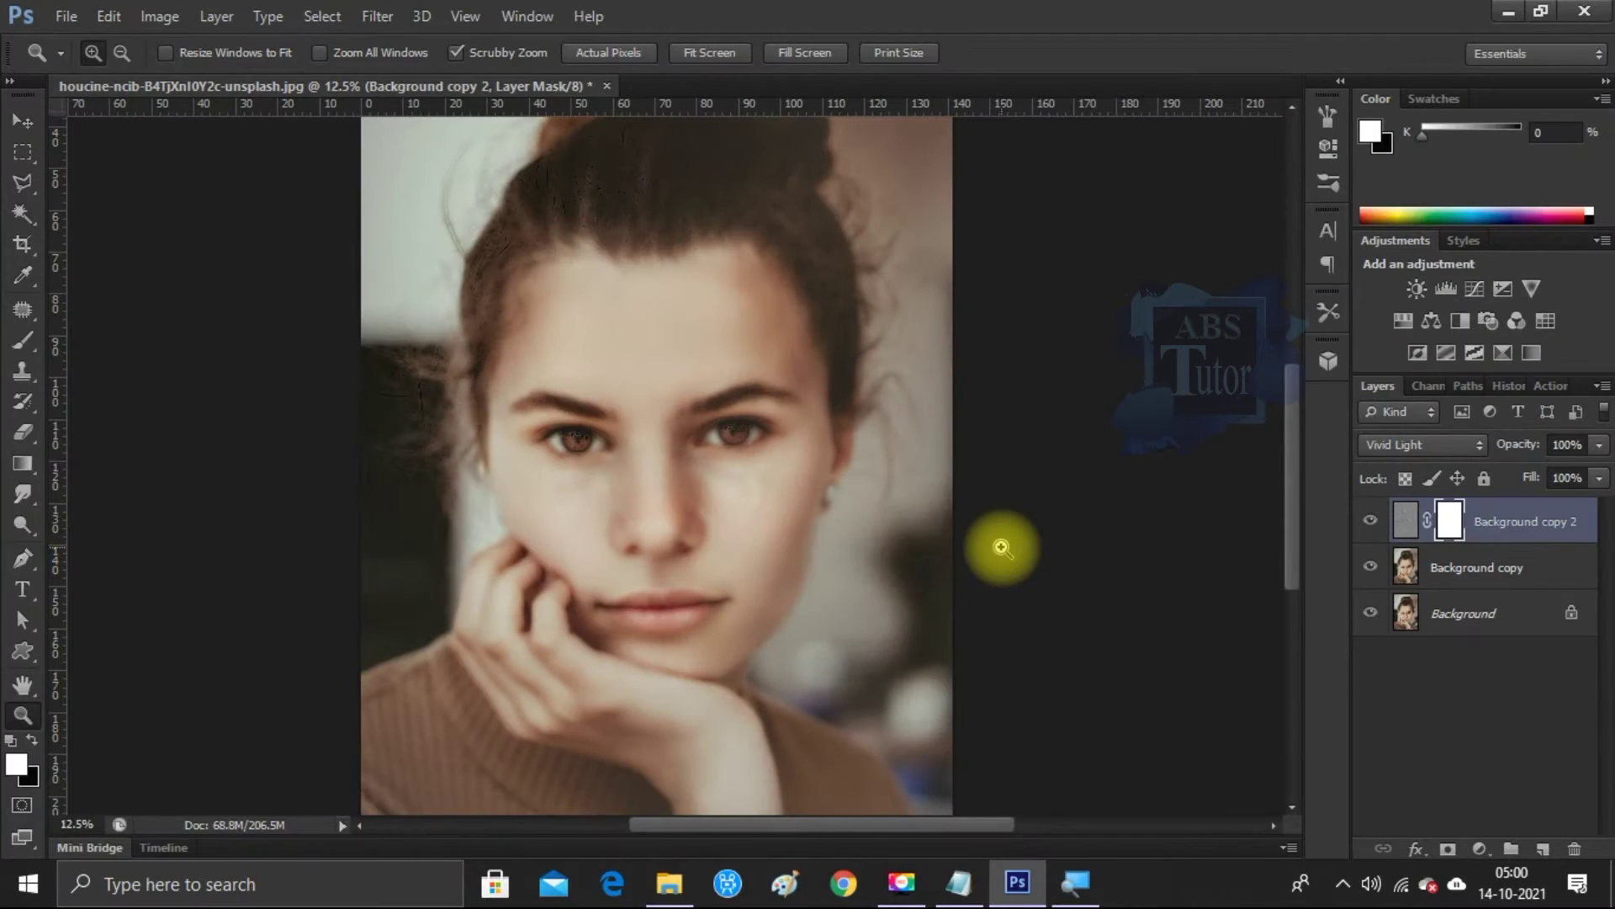
# - Fill Background copy 2's layer mask with black to hide the softening
pyautogui.click(18, 762)
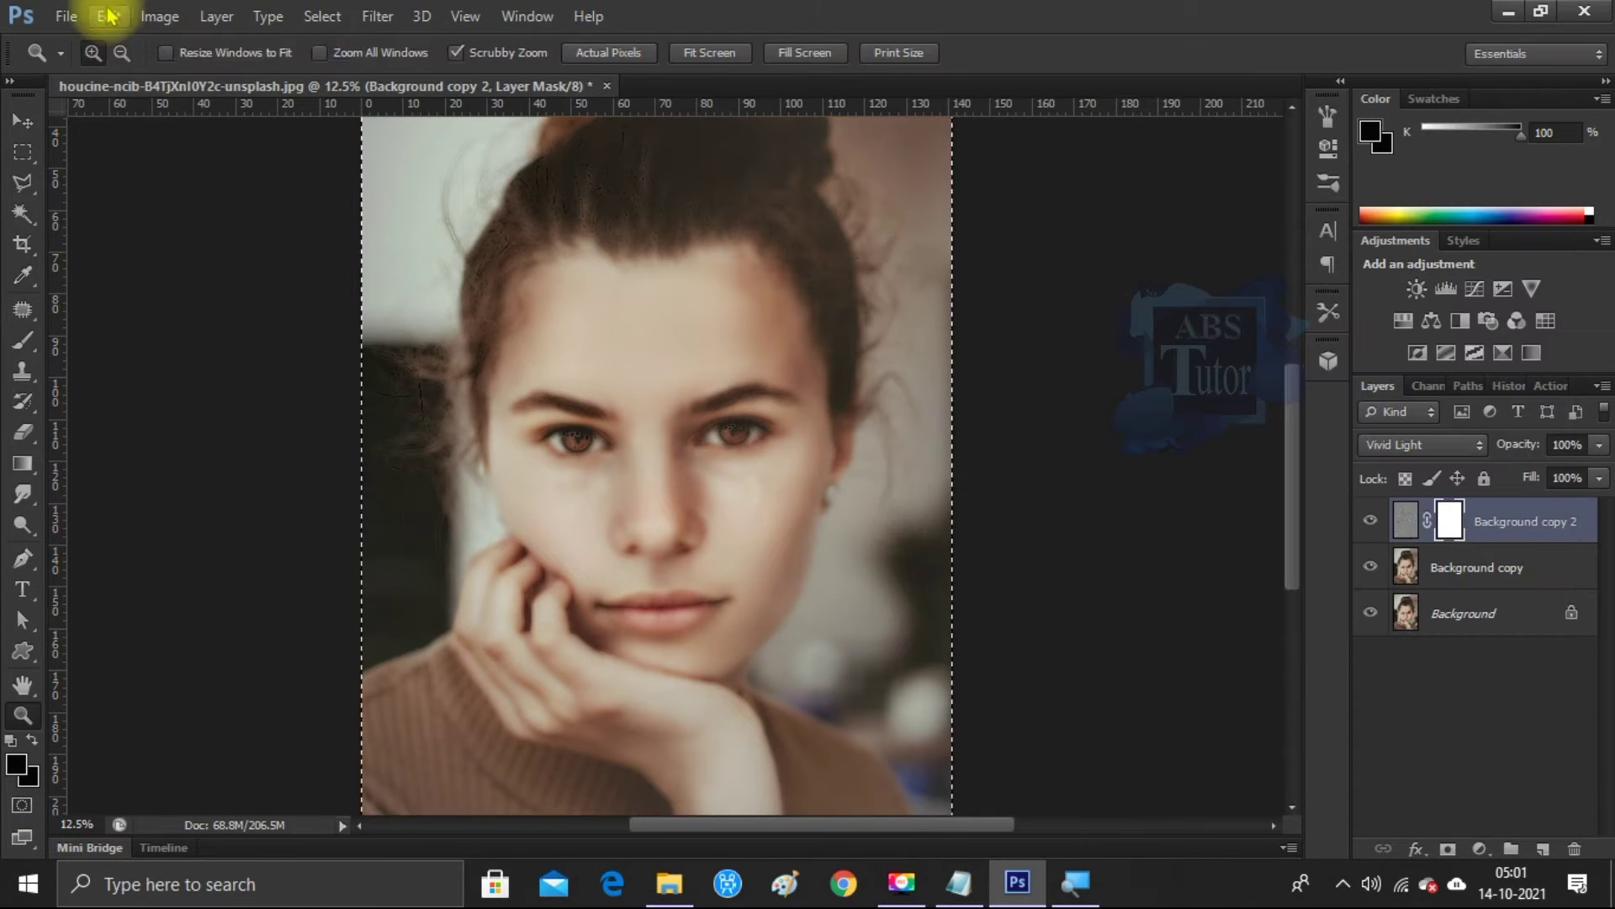
pyautogui.click(109, 16)
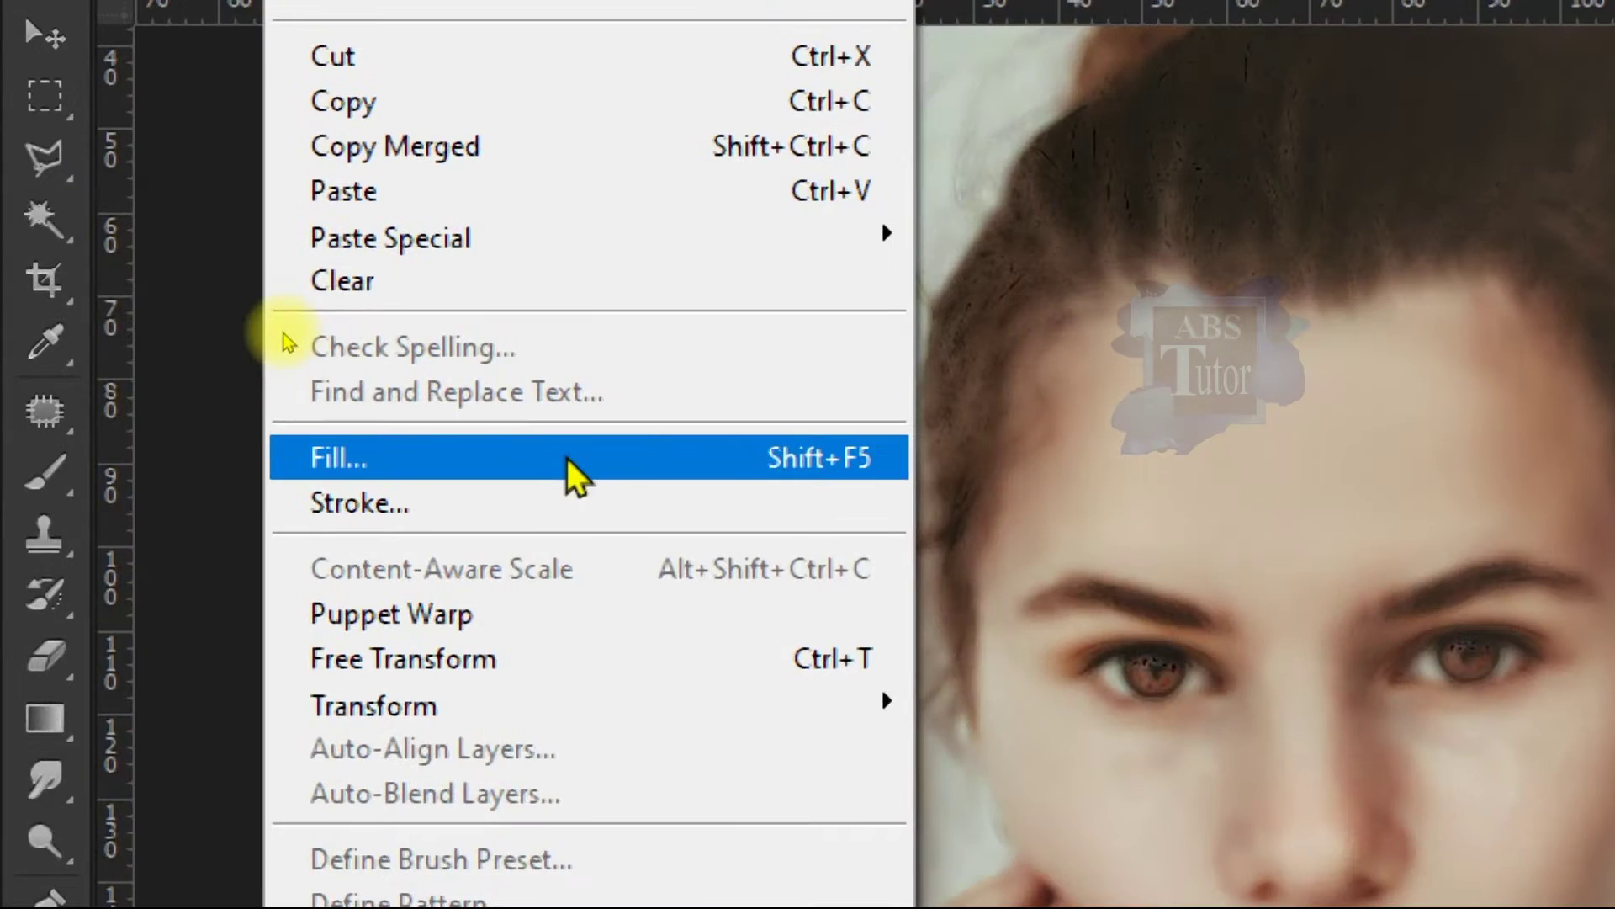
pyautogui.click(286, 337)
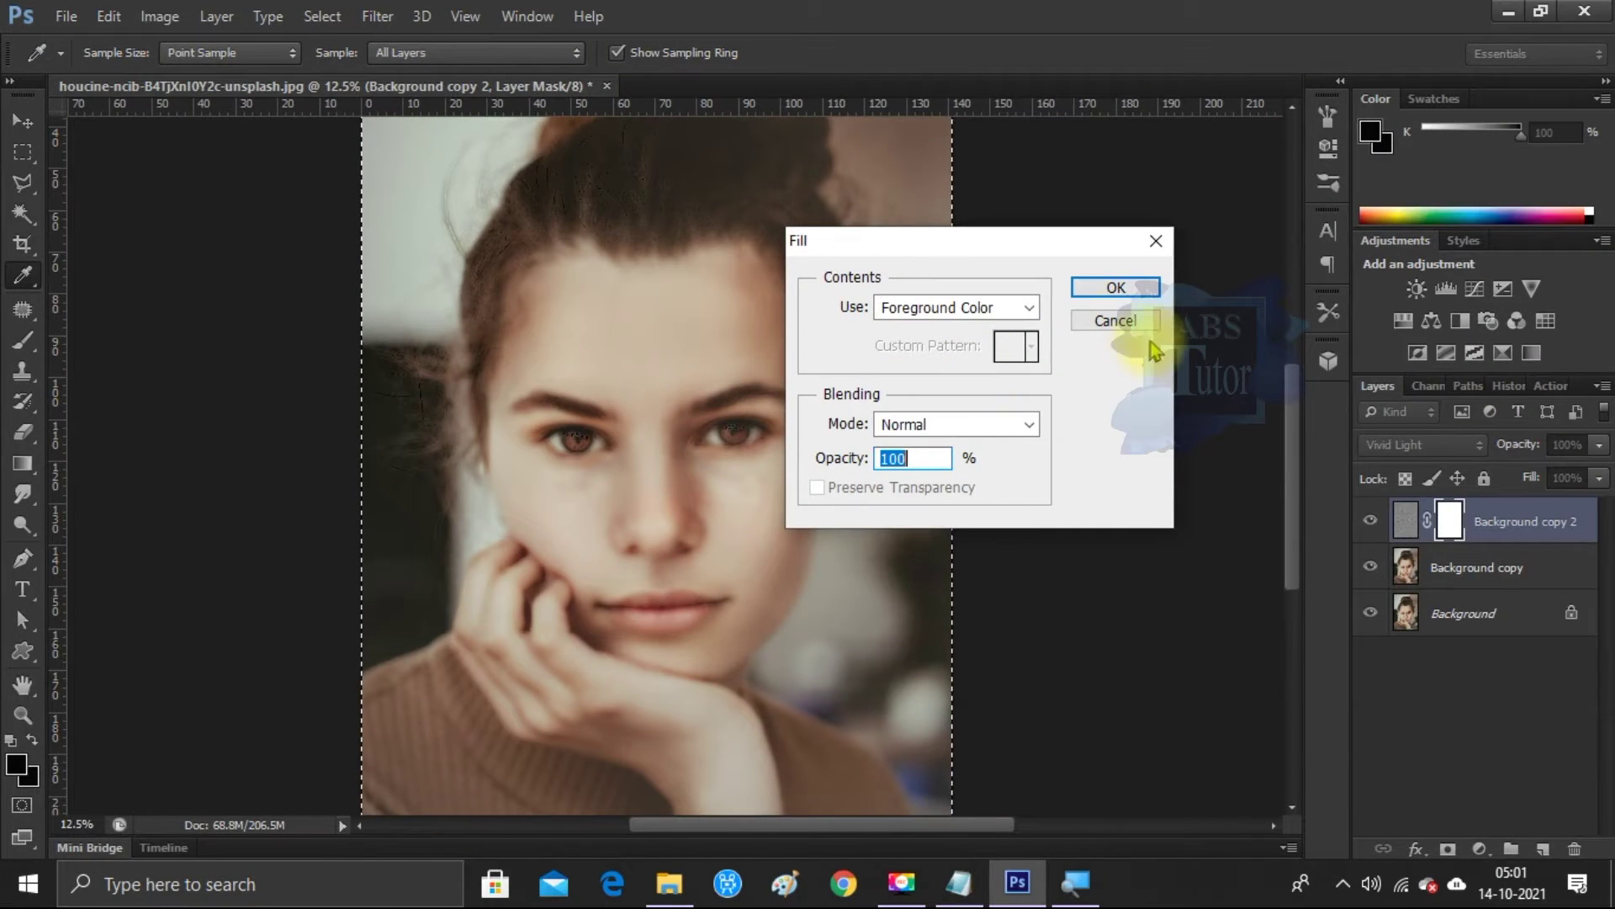
pyautogui.click(1116, 288)
pyautogui.press('z')
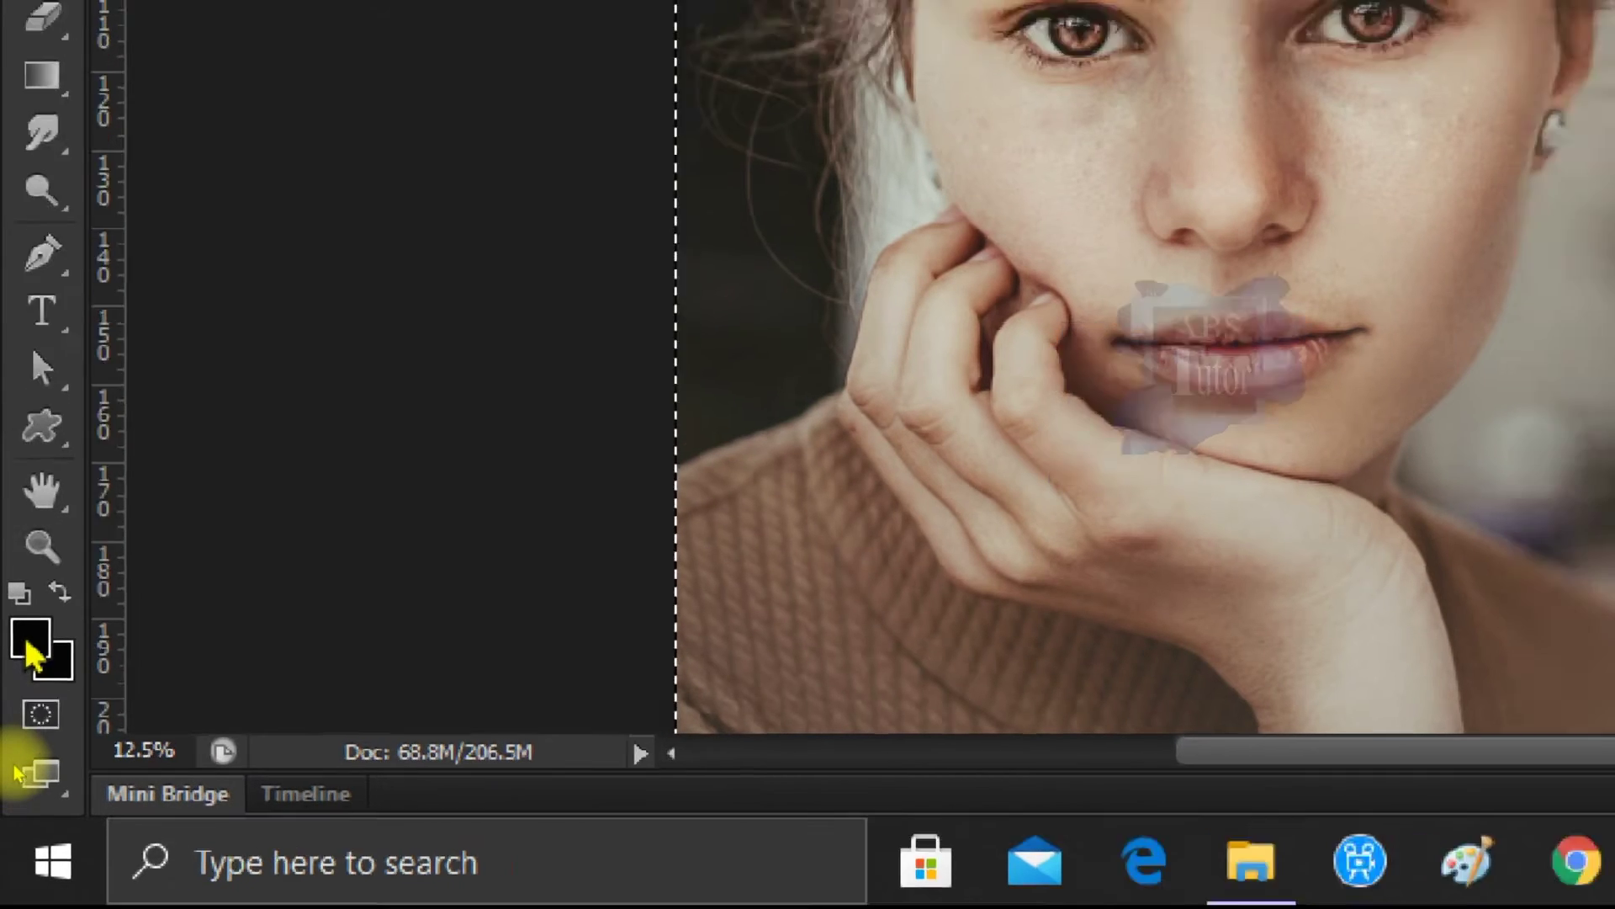
# - Set white as the foreground colour and pick the Brush tool
pyautogui.click(32, 626)
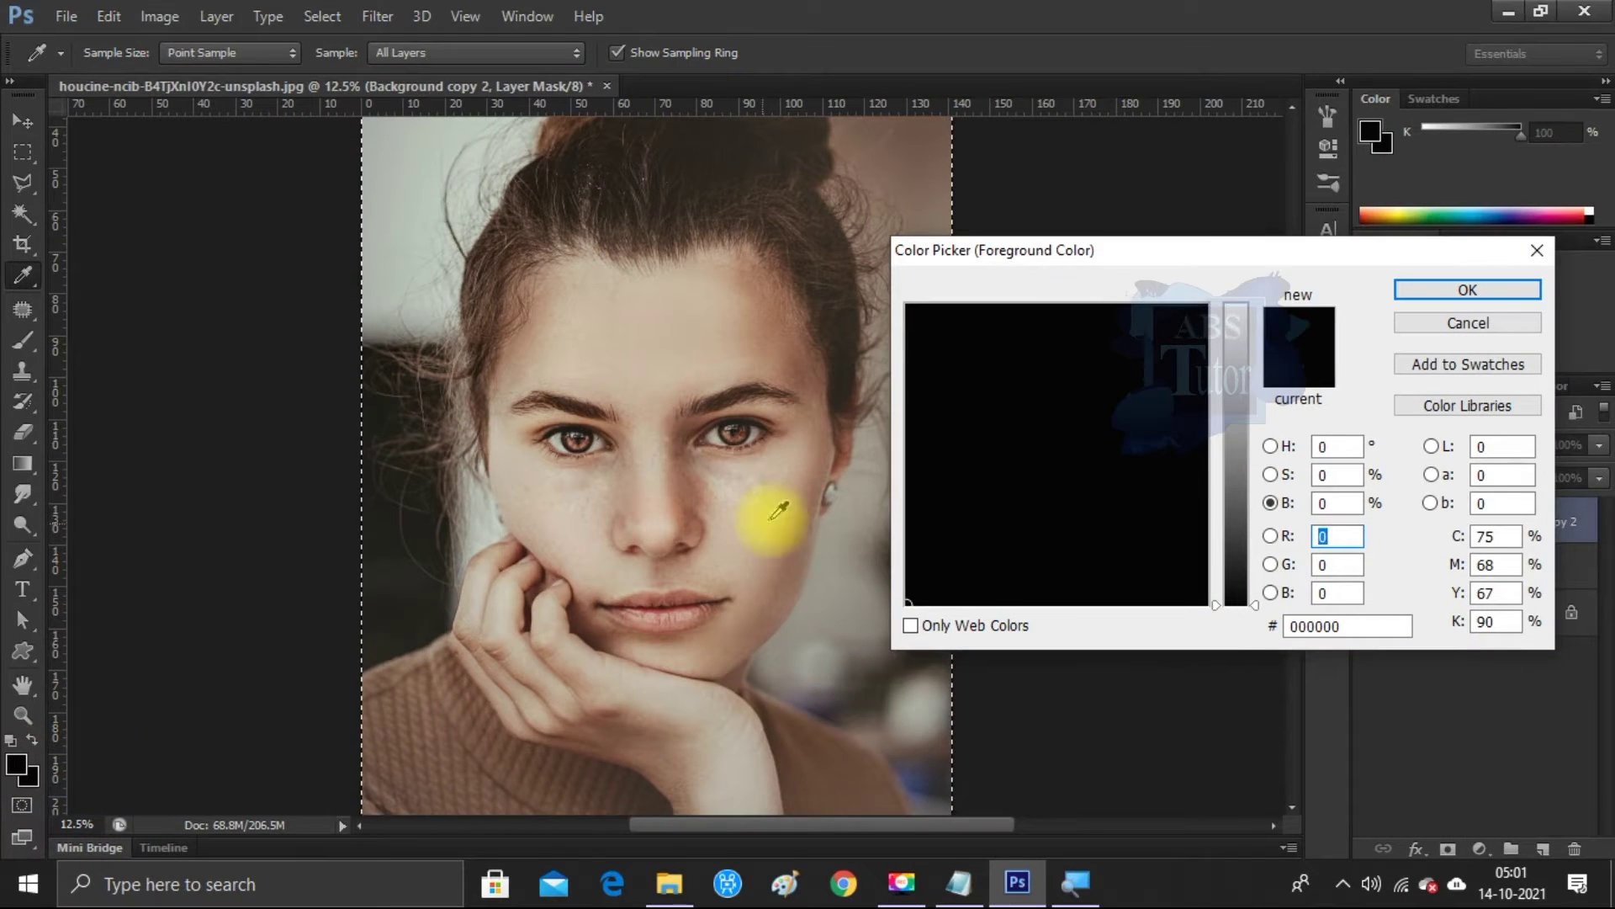
pyautogui.click(1235, 311)
pyautogui.click(1468, 290)
pyautogui.click(23, 715)
pyautogui.click(23, 344)
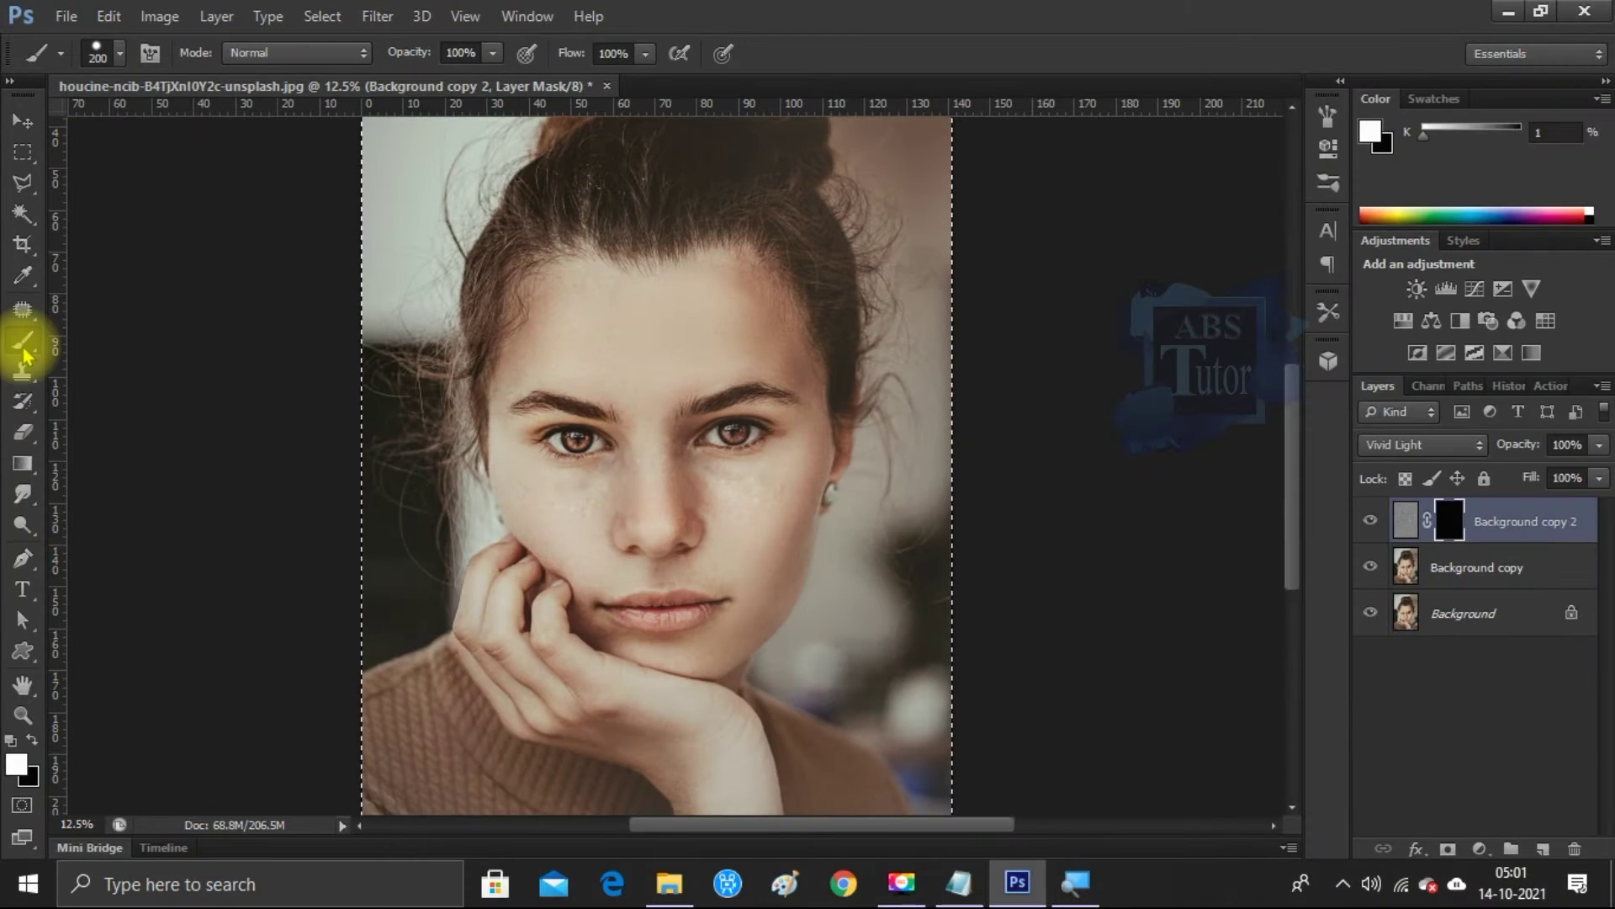
# - Enlarge the brush and zoom in on the face
pyautogui.rightClick(572, 362)
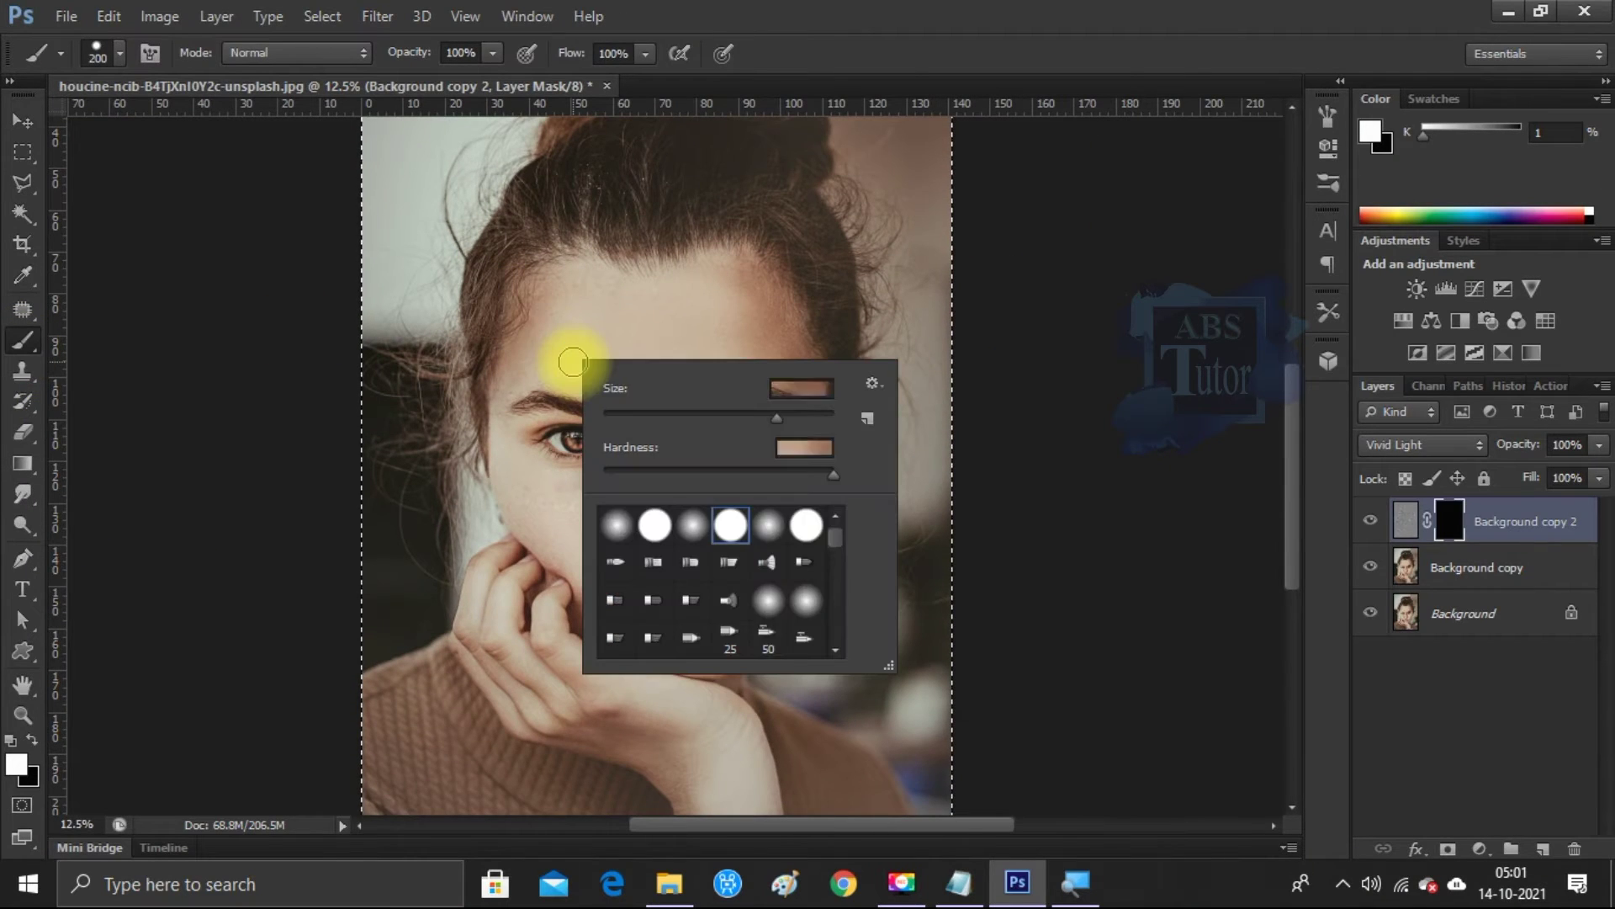
pyautogui.click(807, 525)
pyautogui.press('Return')
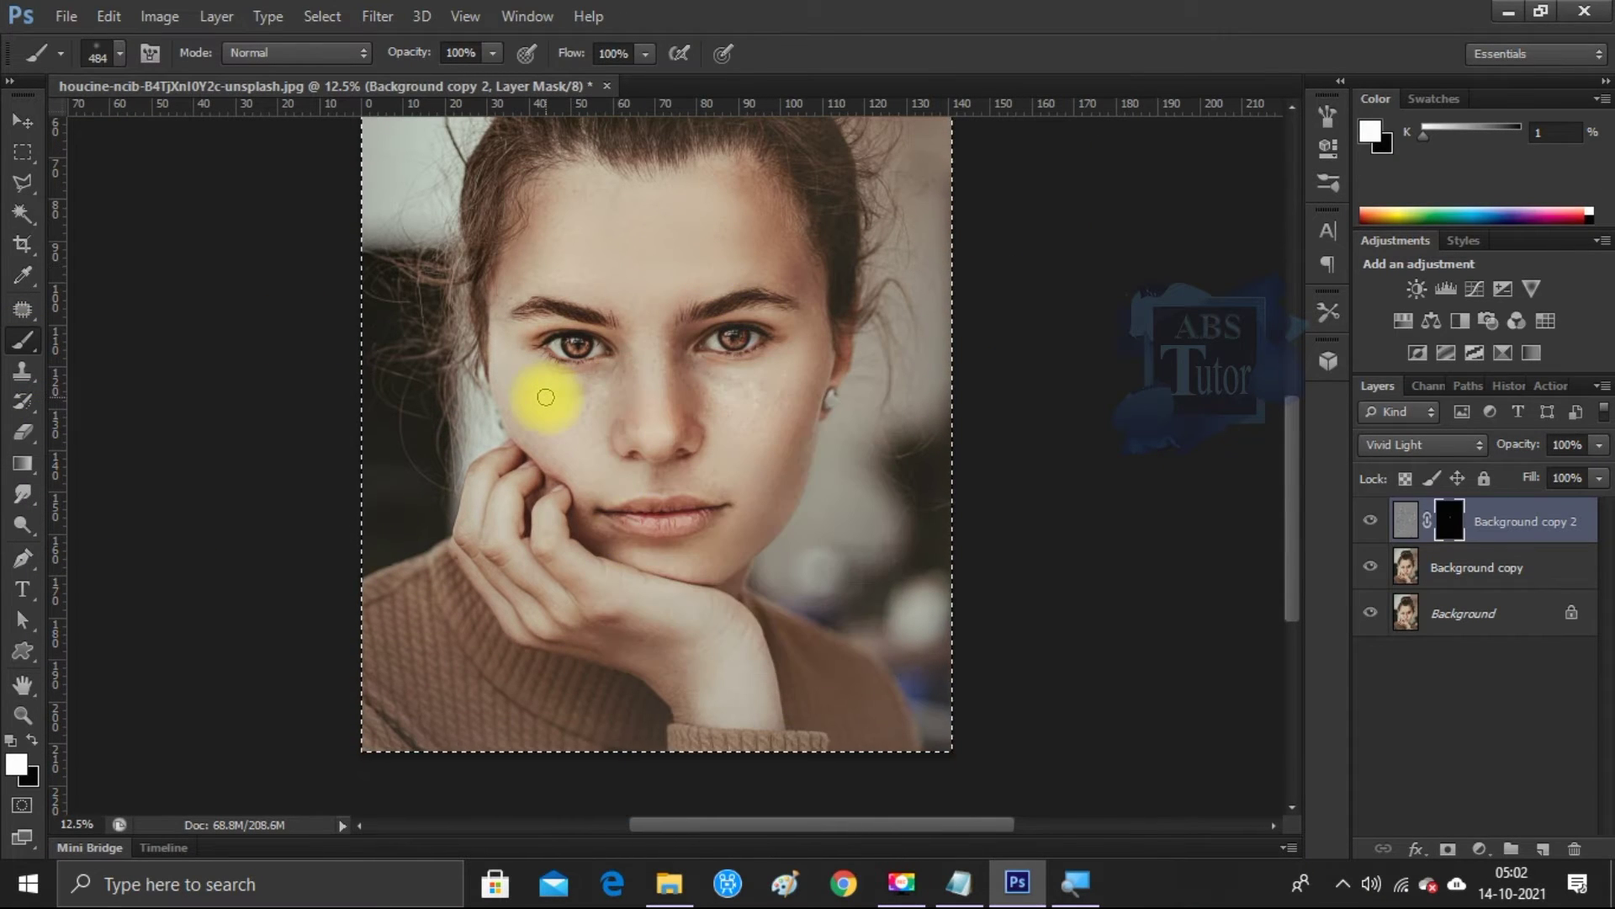
pyautogui.hotkey('ctrl', '+')
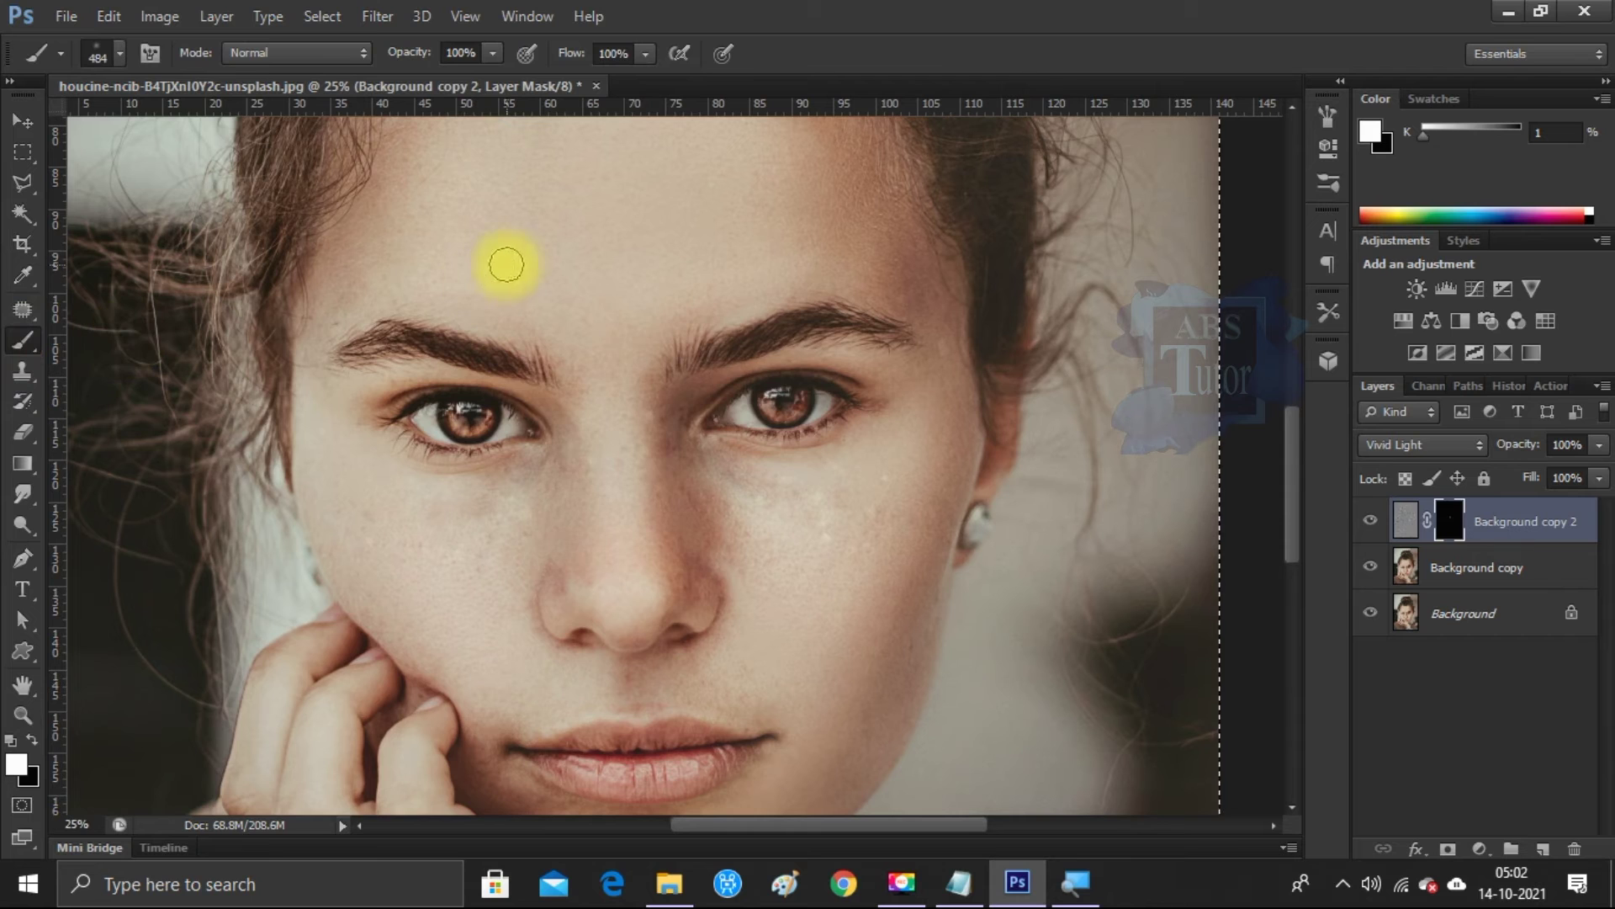
pyautogui.rightClick(506, 264)
pyautogui.press('Return')
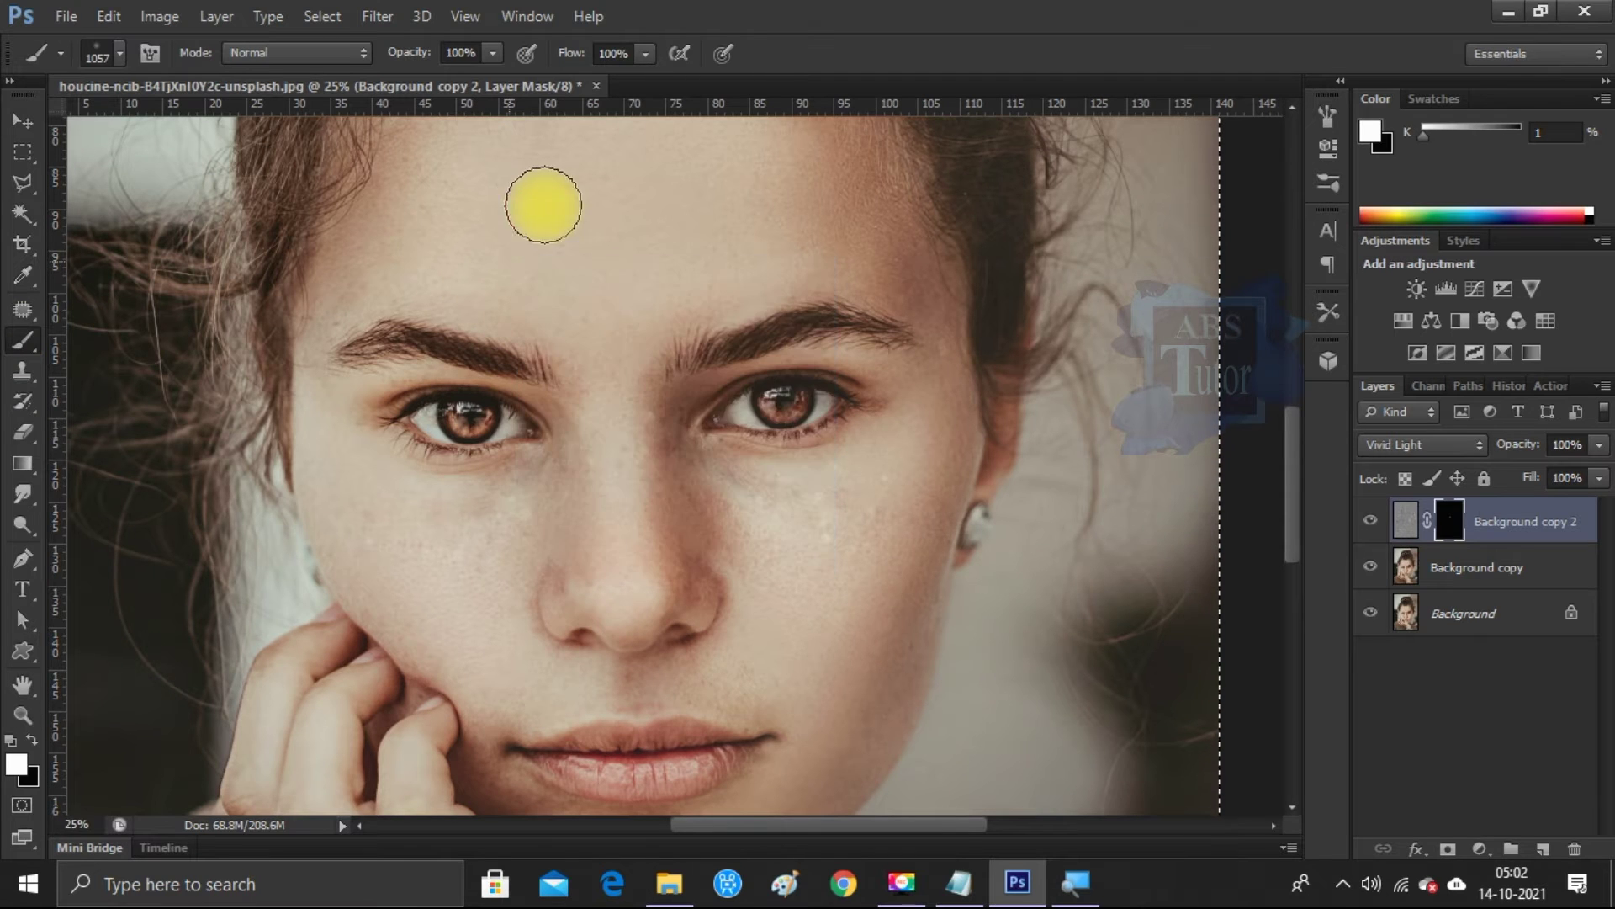
# - Paint white on the mask over the forehead and cheeks to reveal smoothing
pyautogui.moveTo(505, 246); pyautogui.dragTo(610, 321)
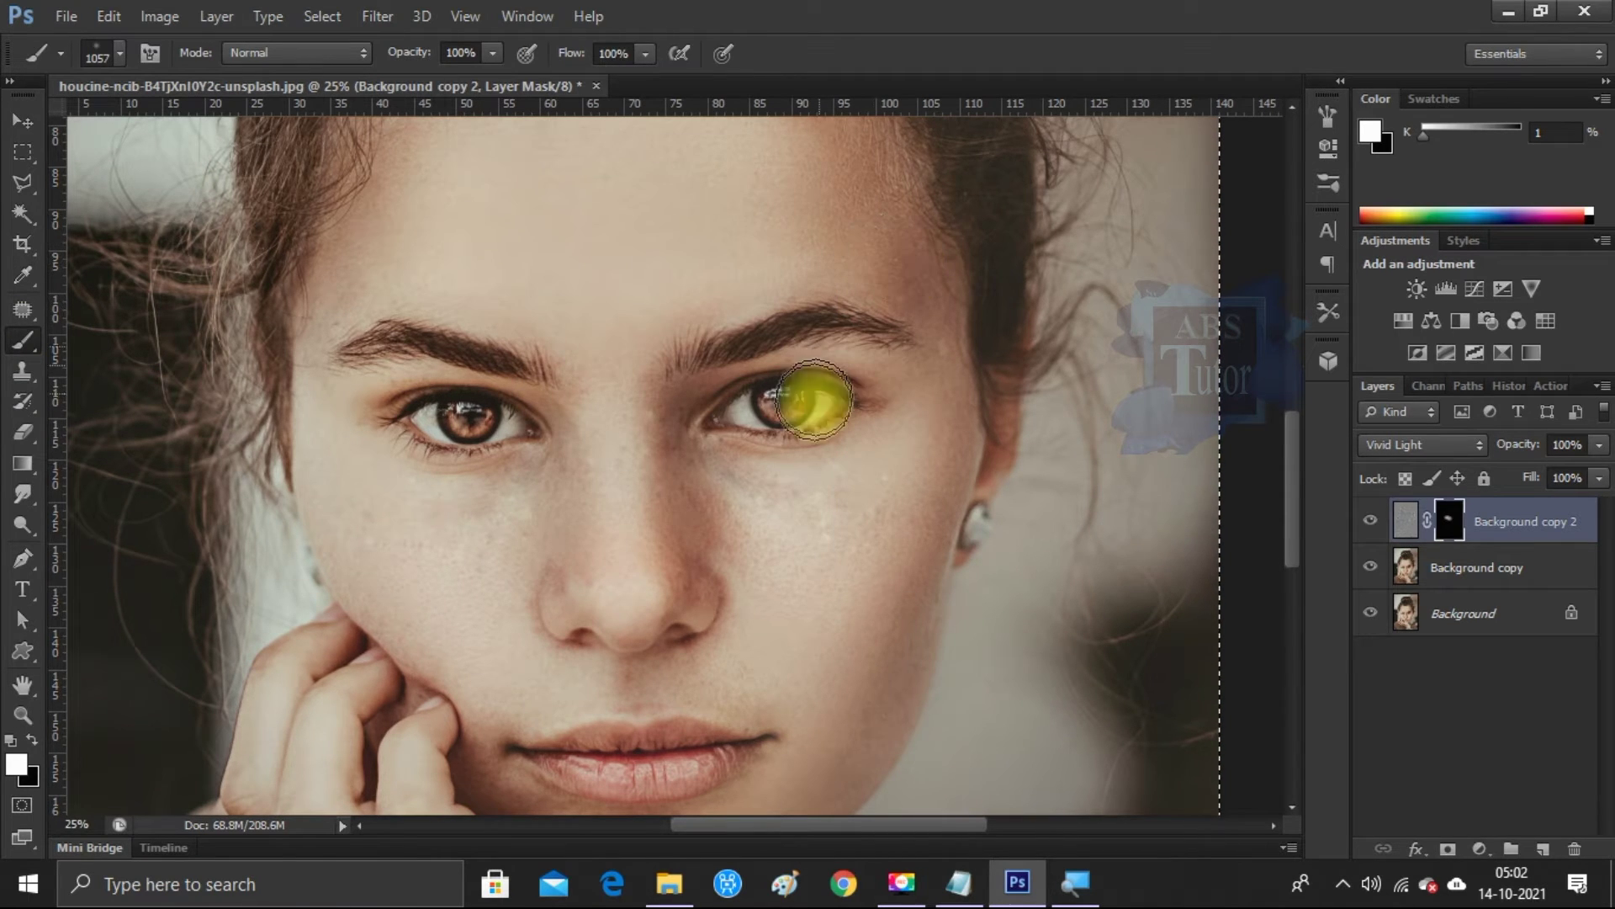
pyautogui.scroll(-2, 724, 383)
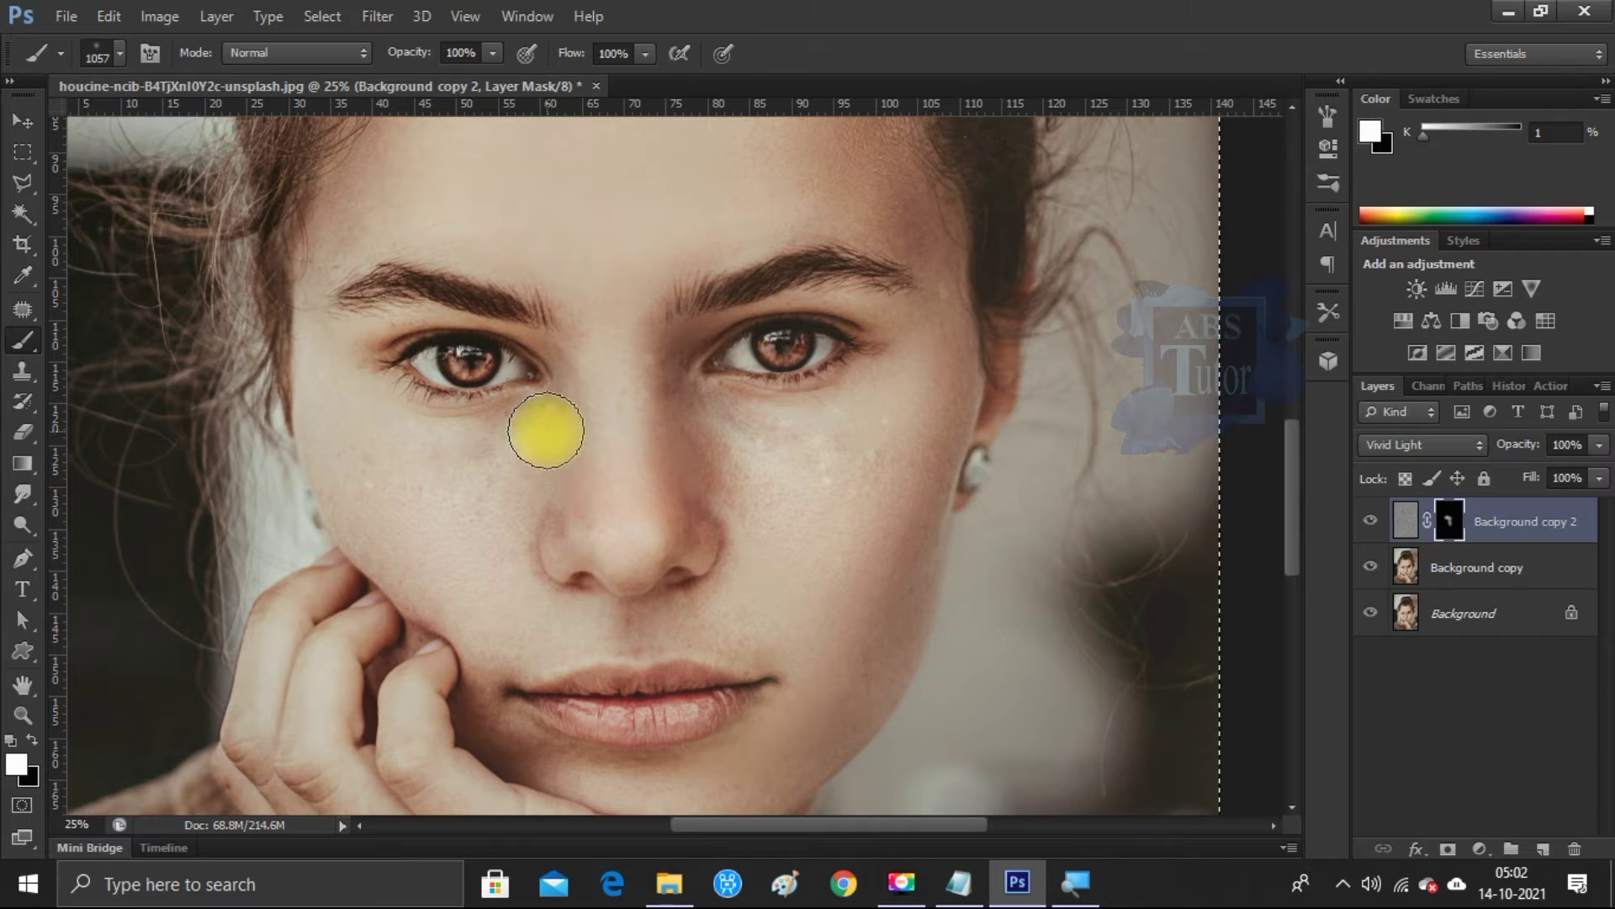
pyautogui.moveTo(805, 504)
pyautogui.mouseDown()
pyautogui.moveTo(753, 461)
pyautogui.moveTo(949, 370)
pyautogui.mouseUp()
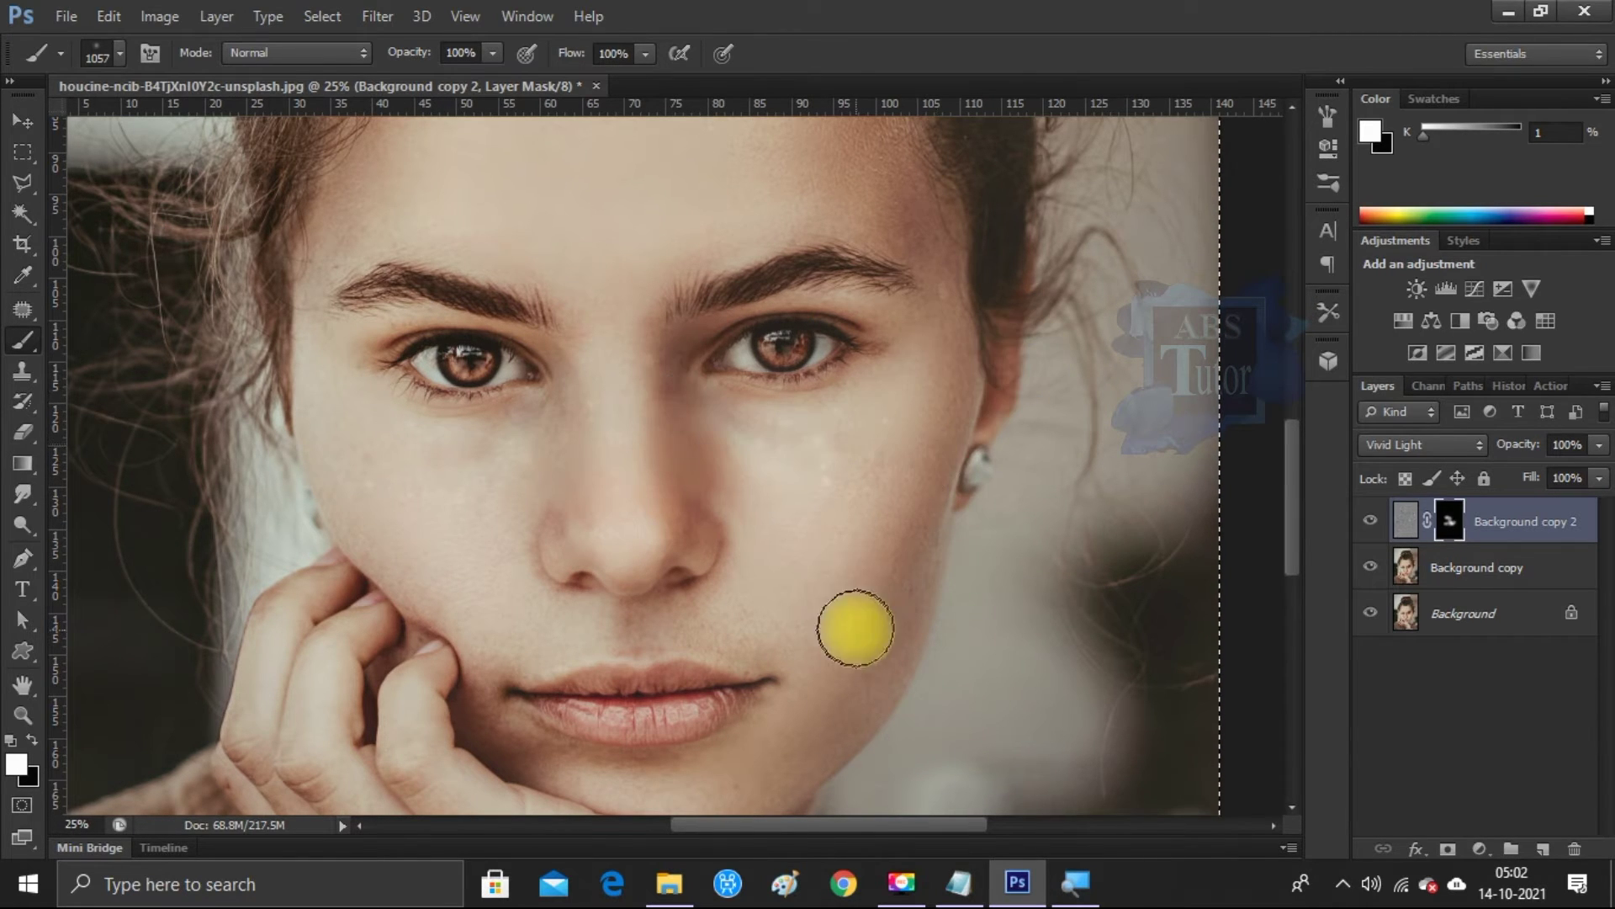
pyautogui.scroll(2, 850, 631)
pyautogui.scroll(2, 912, 468)
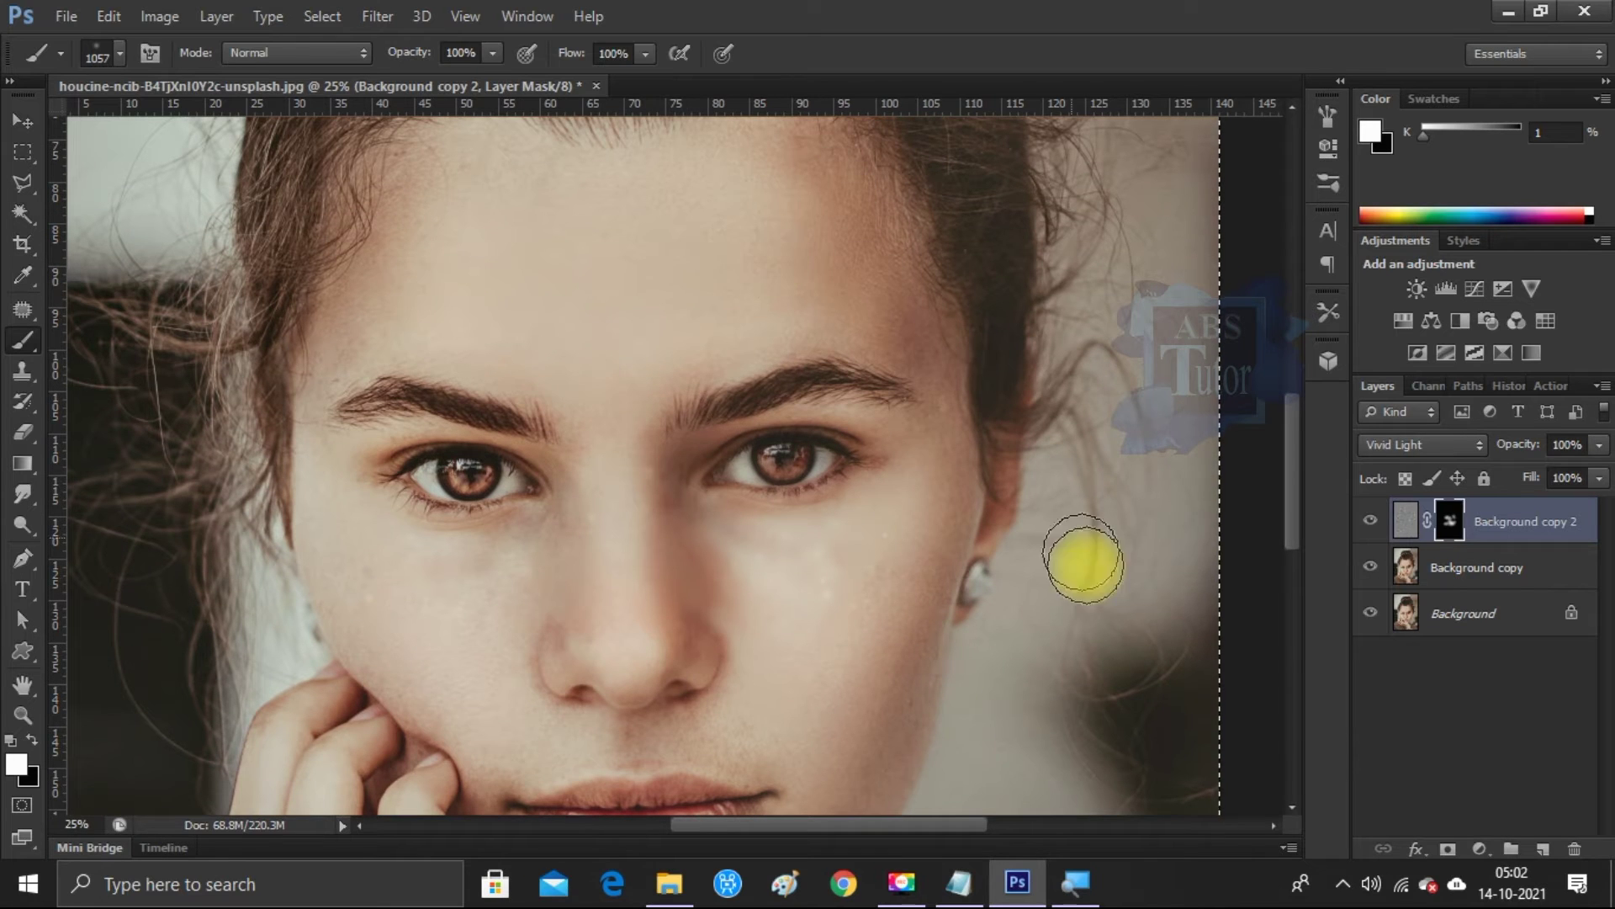
pyautogui.moveTo(404, 224); pyautogui.dragTo(415, 480)
pyautogui.scroll(-2, 415, 480)
pyautogui.scroll(-2, 483, 527)
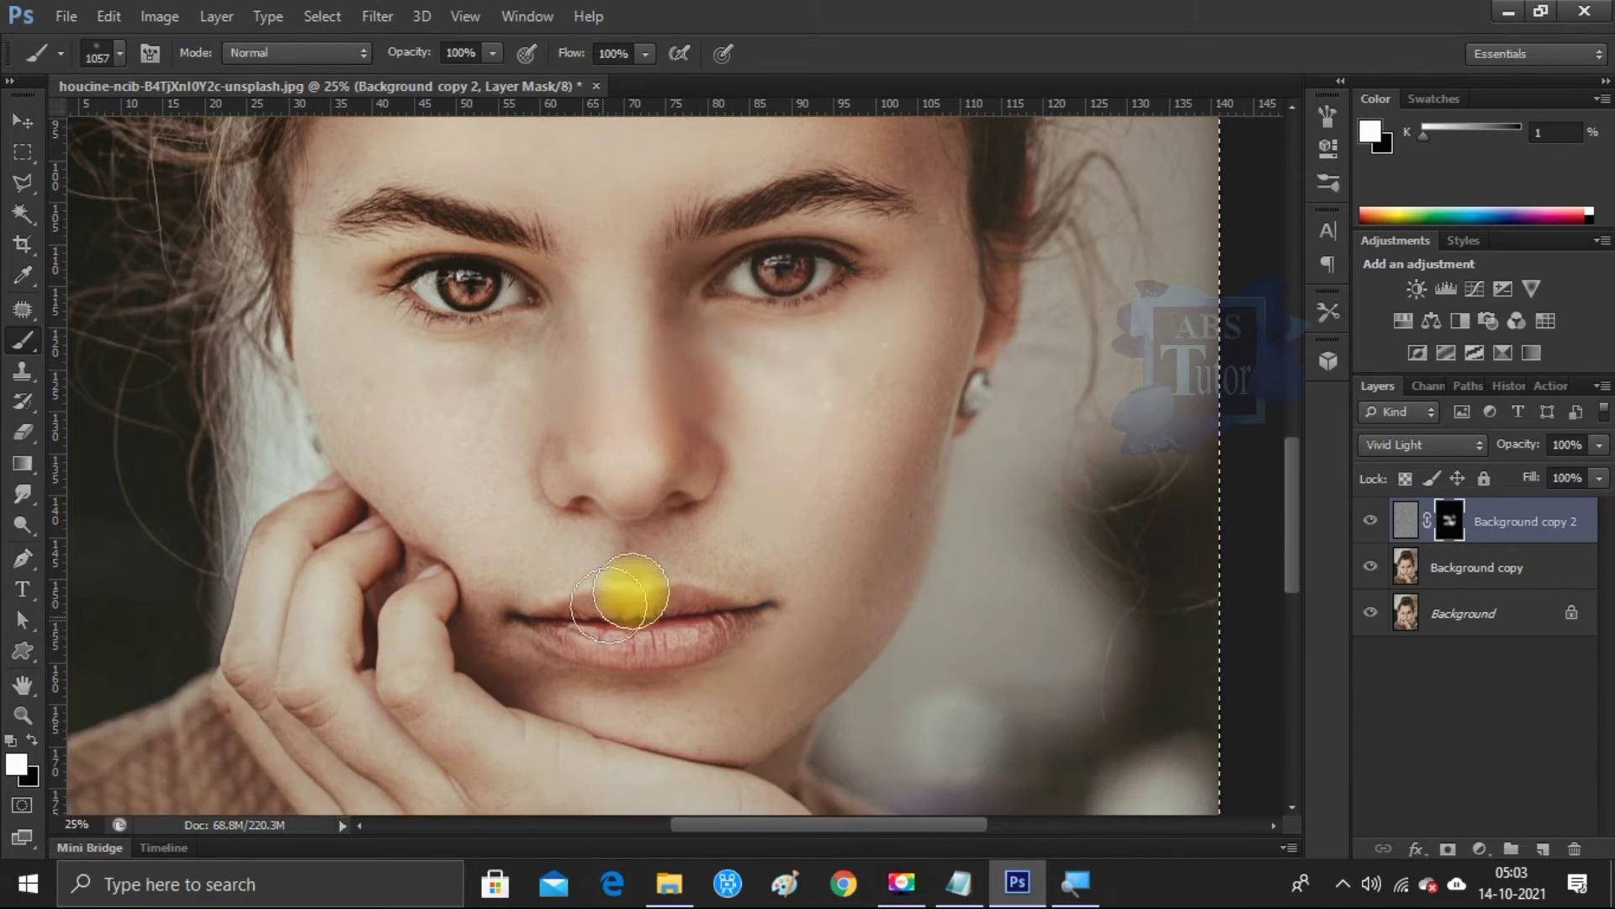
# - Shrink the brush to 391 px and paint smoothing around the mouth and chin
pyautogui.rightClick(714, 551)
pyautogui.moveTo(932, 606); pyautogui.dragTo(812, 589)
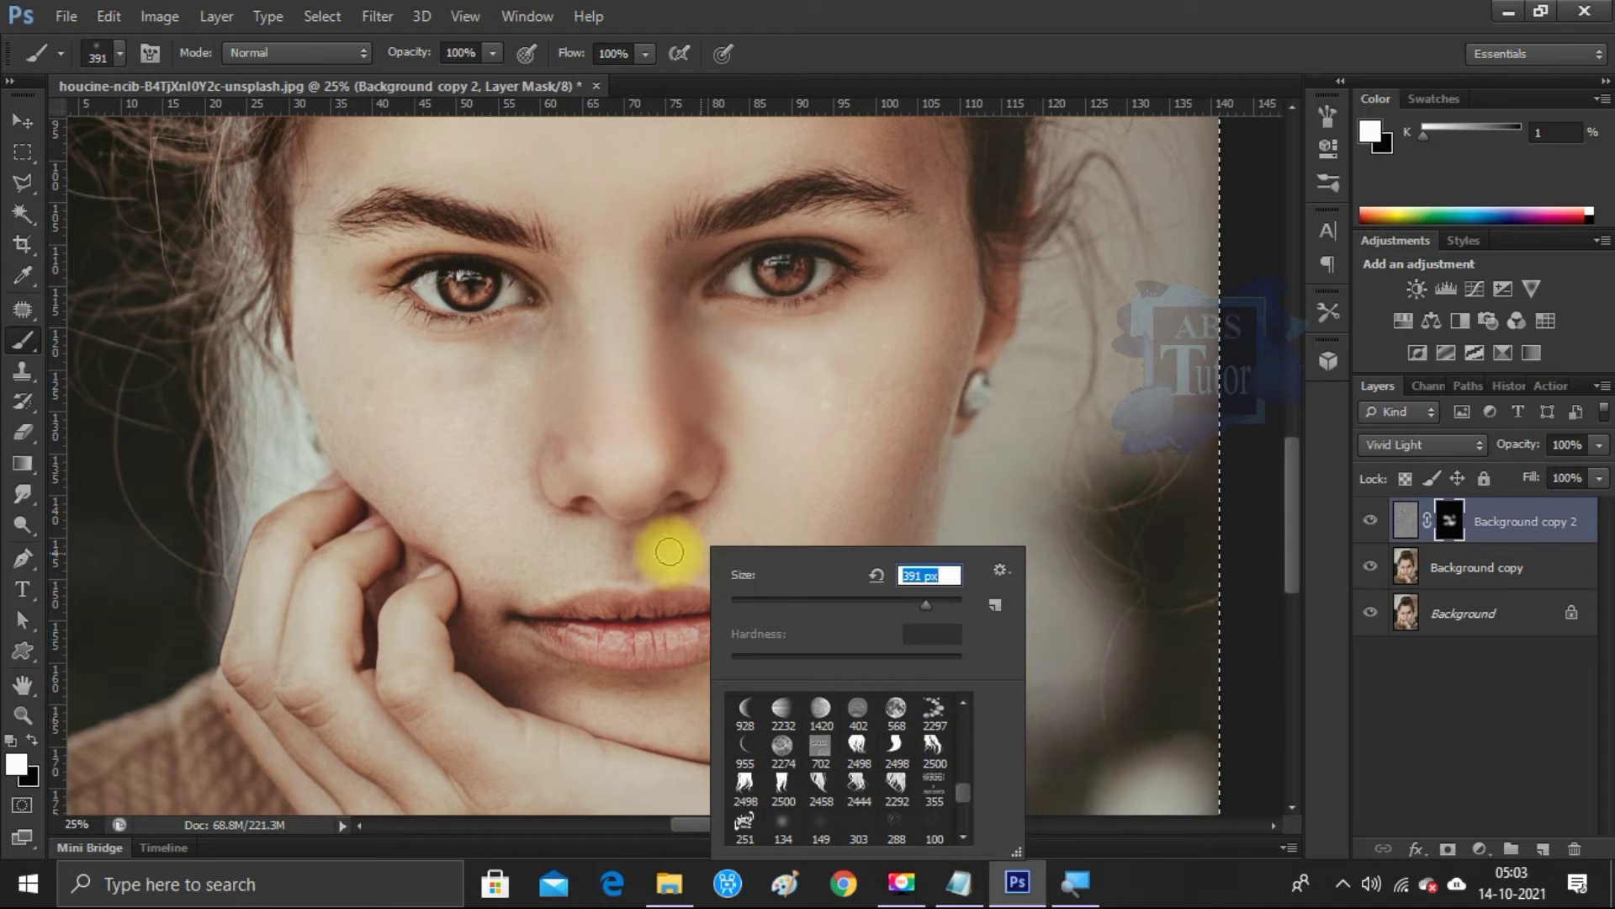
pyautogui.click(669, 541)
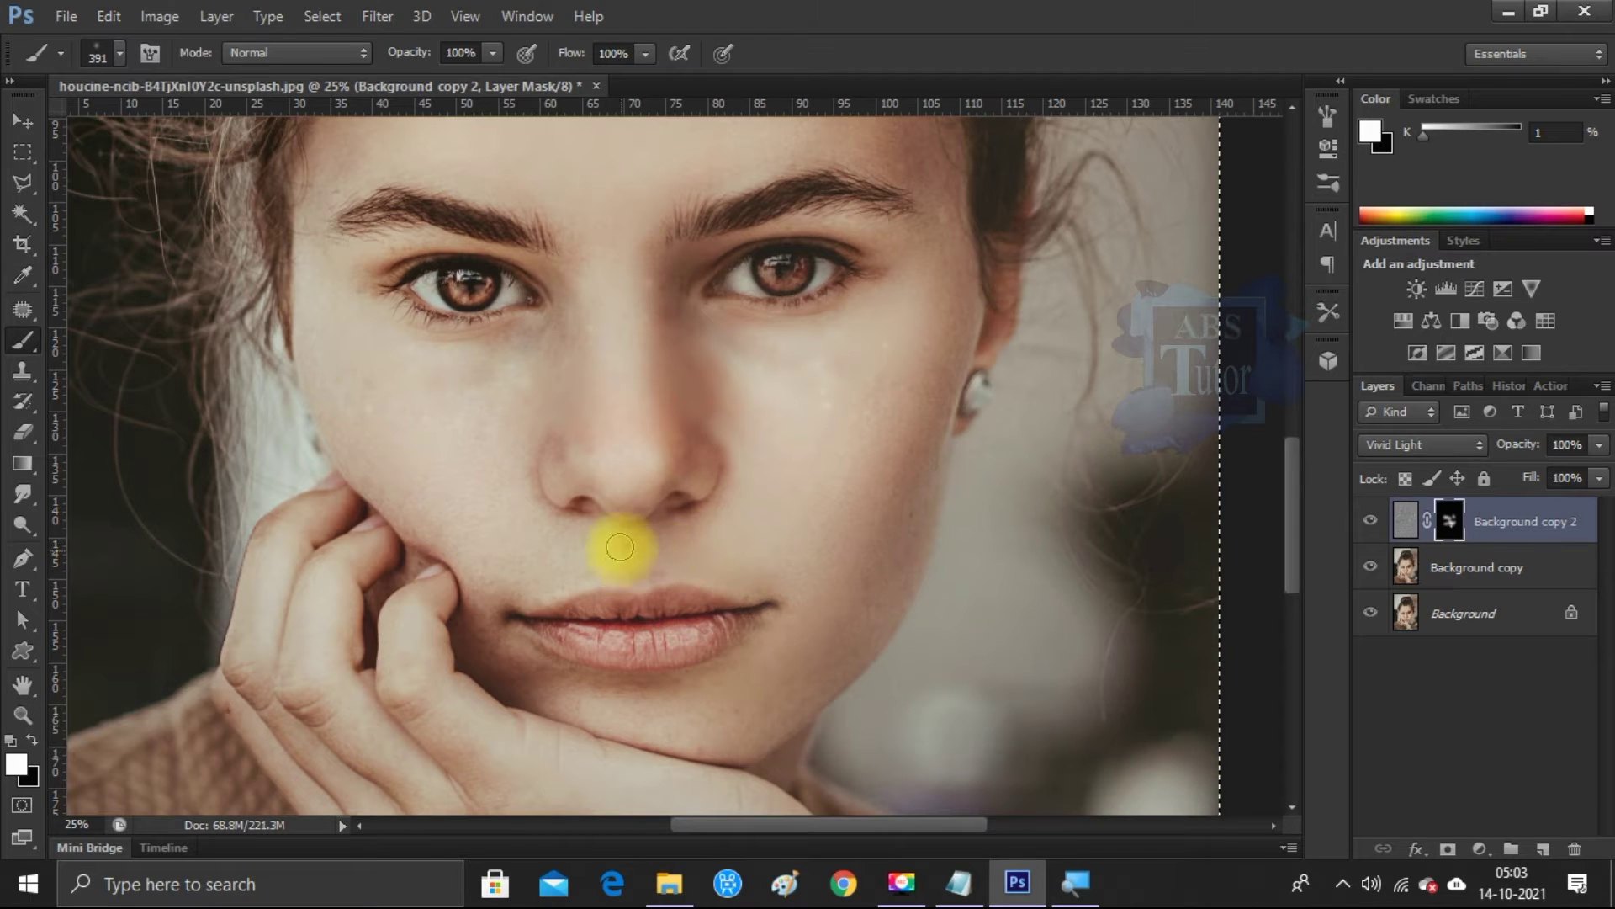
pyautogui.moveTo(516, 572)
pyautogui.mouseDown()
pyautogui.moveTo(473, 583)
pyautogui.moveTo(329, 413)
pyautogui.moveTo(883, 401)
pyautogui.mouseUp()
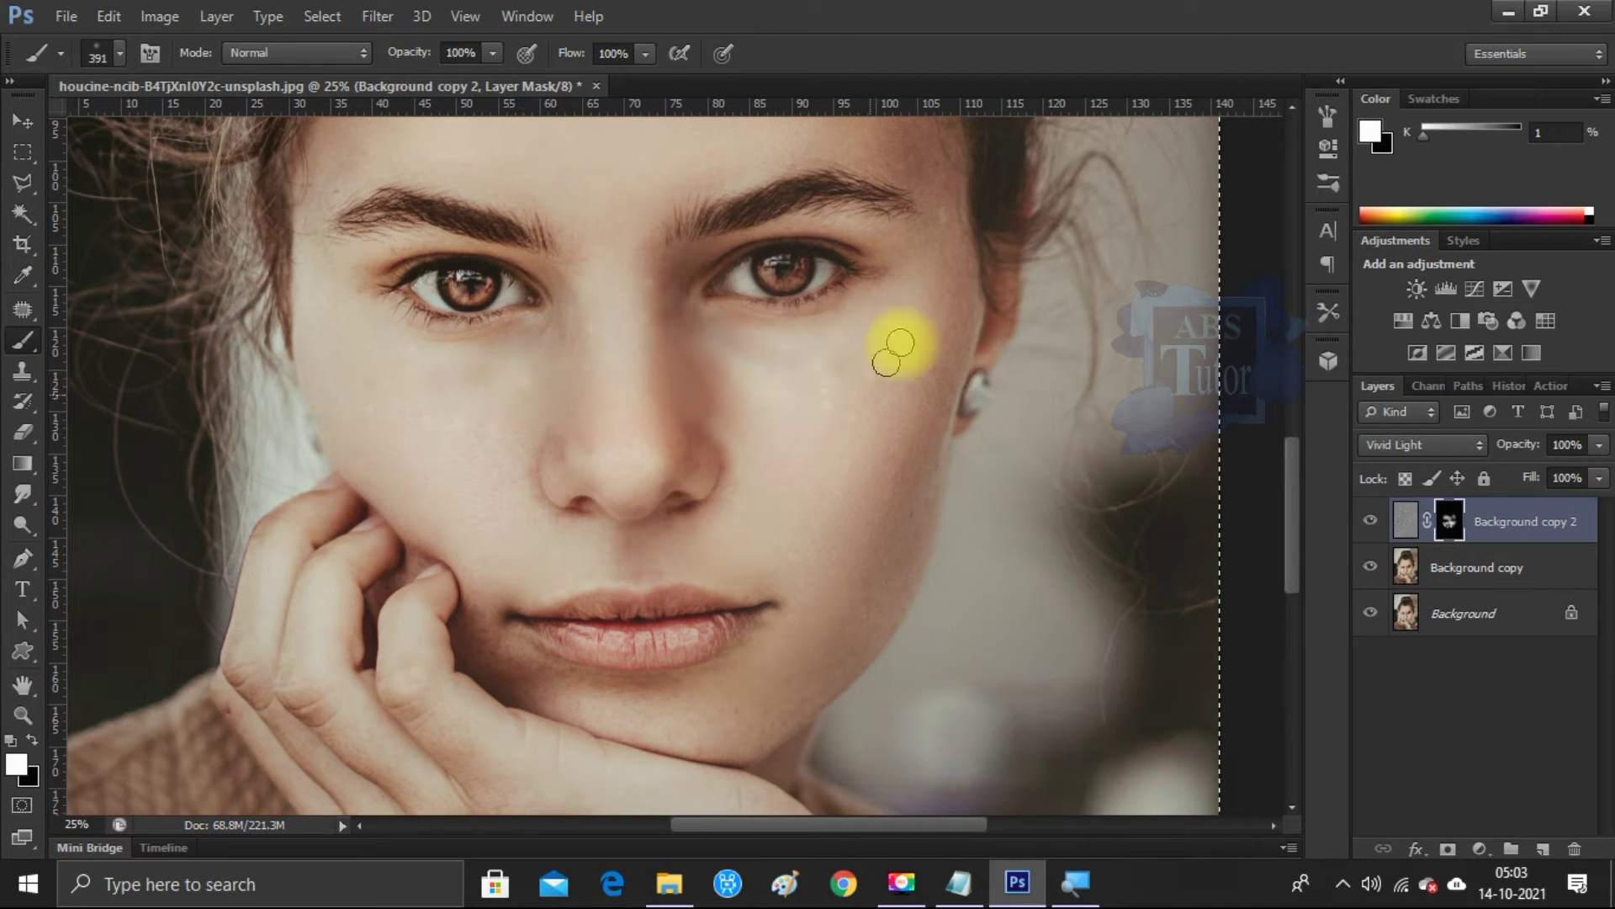
pyautogui.scroll(-2, 826, 628)
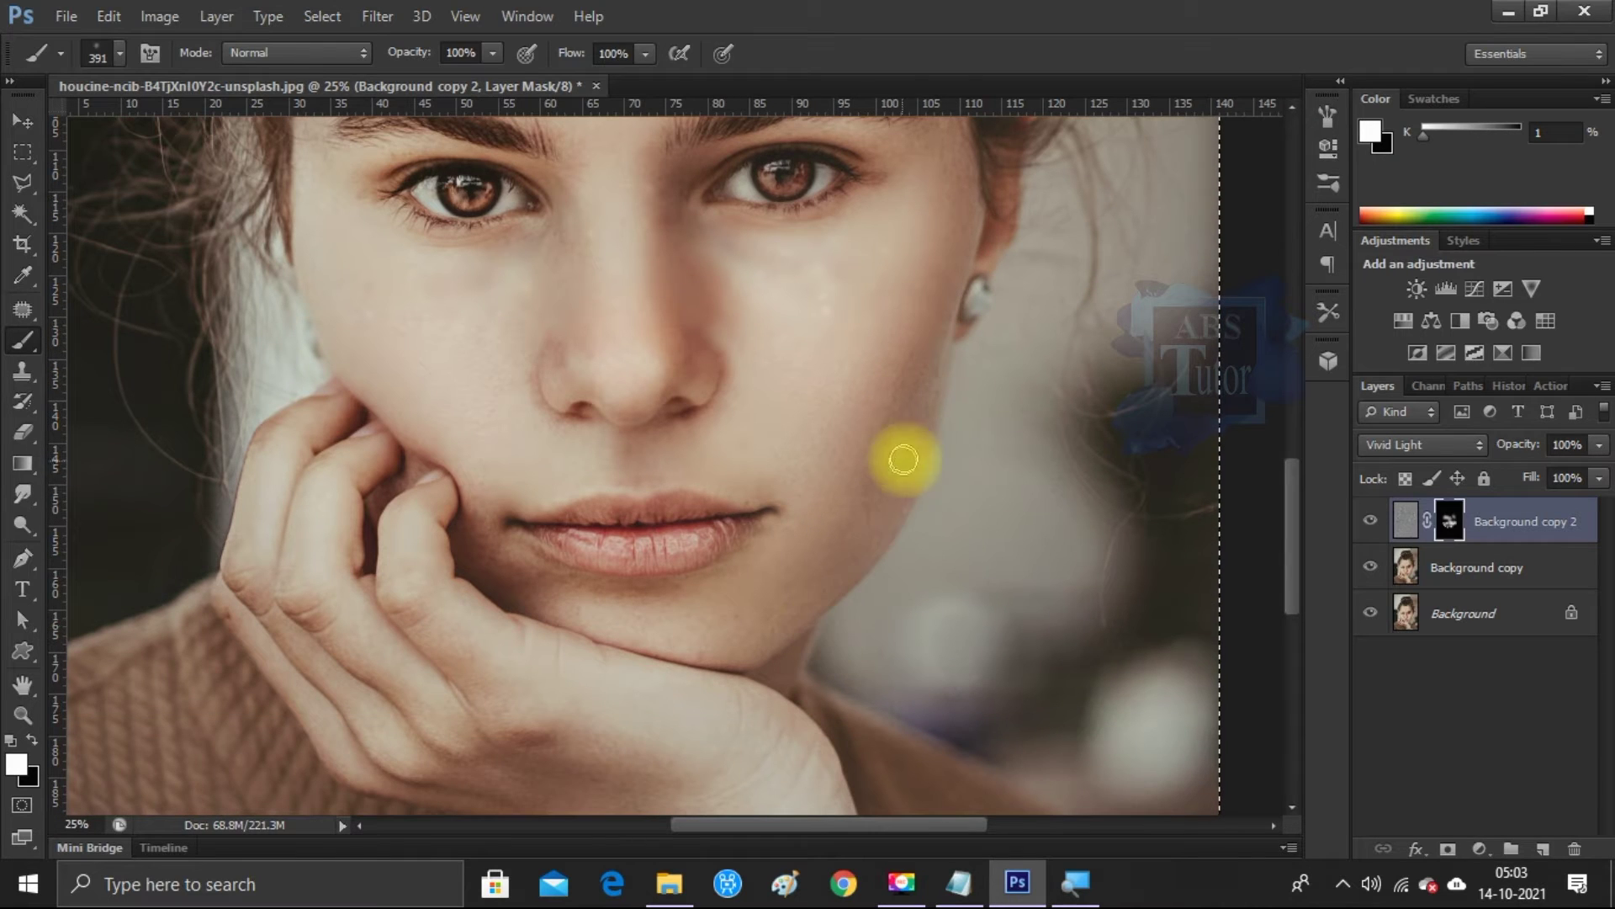
pyautogui.scroll(3, 806, 531)
pyautogui.scroll(1, 805, 530)
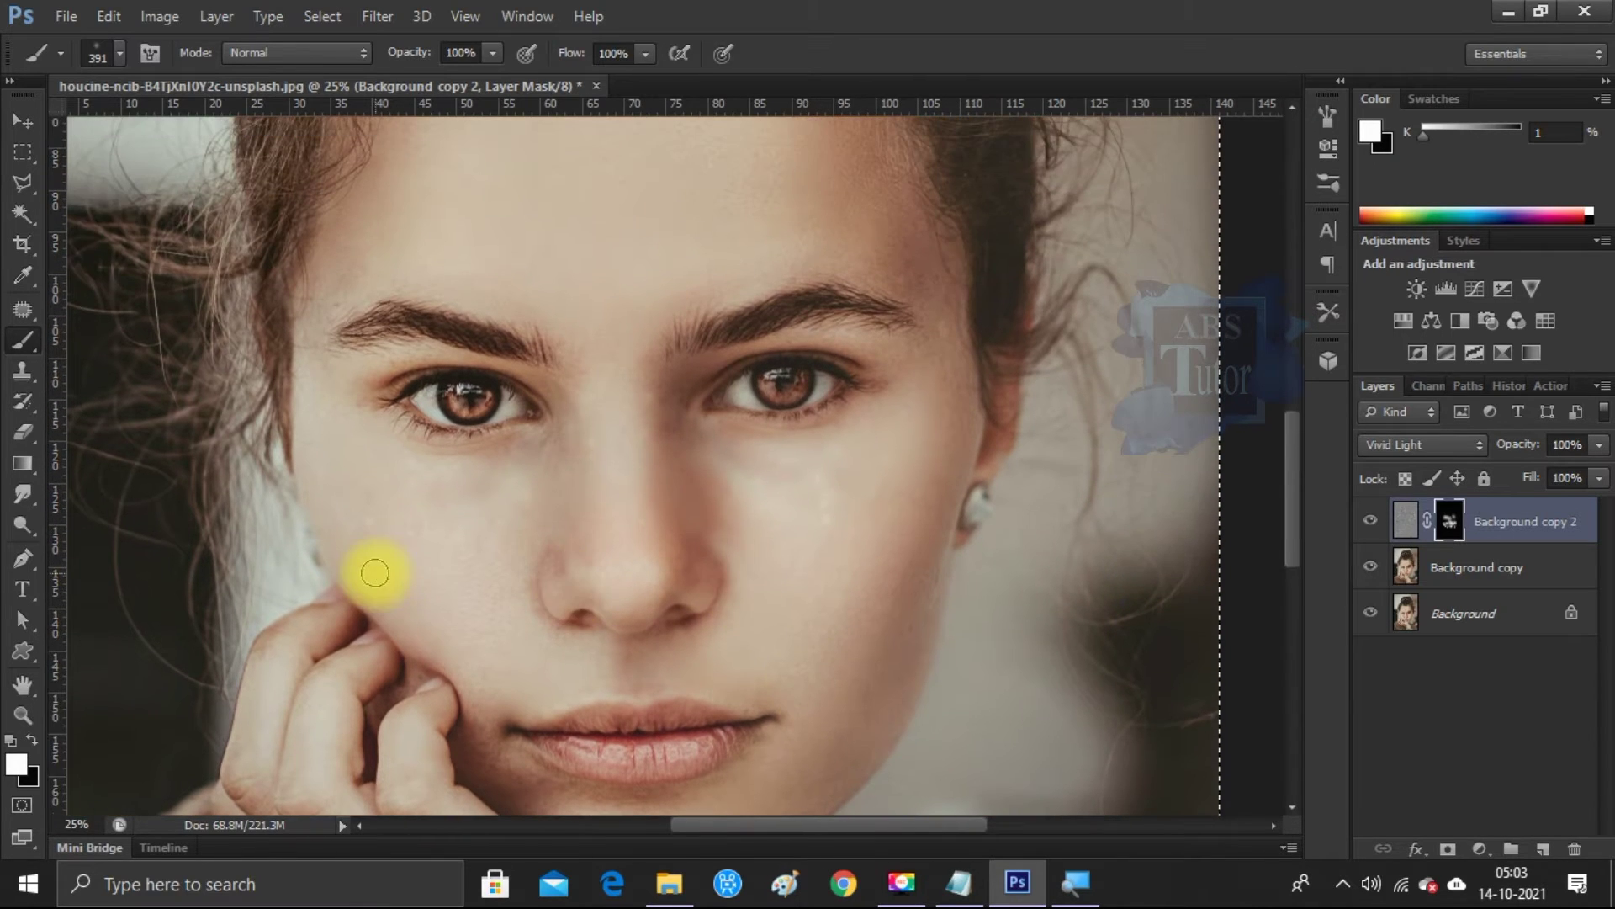
pyautogui.moveTo(602, 433); pyautogui.dragTo(620, 523)
pyautogui.scroll(-1, 619, 523)
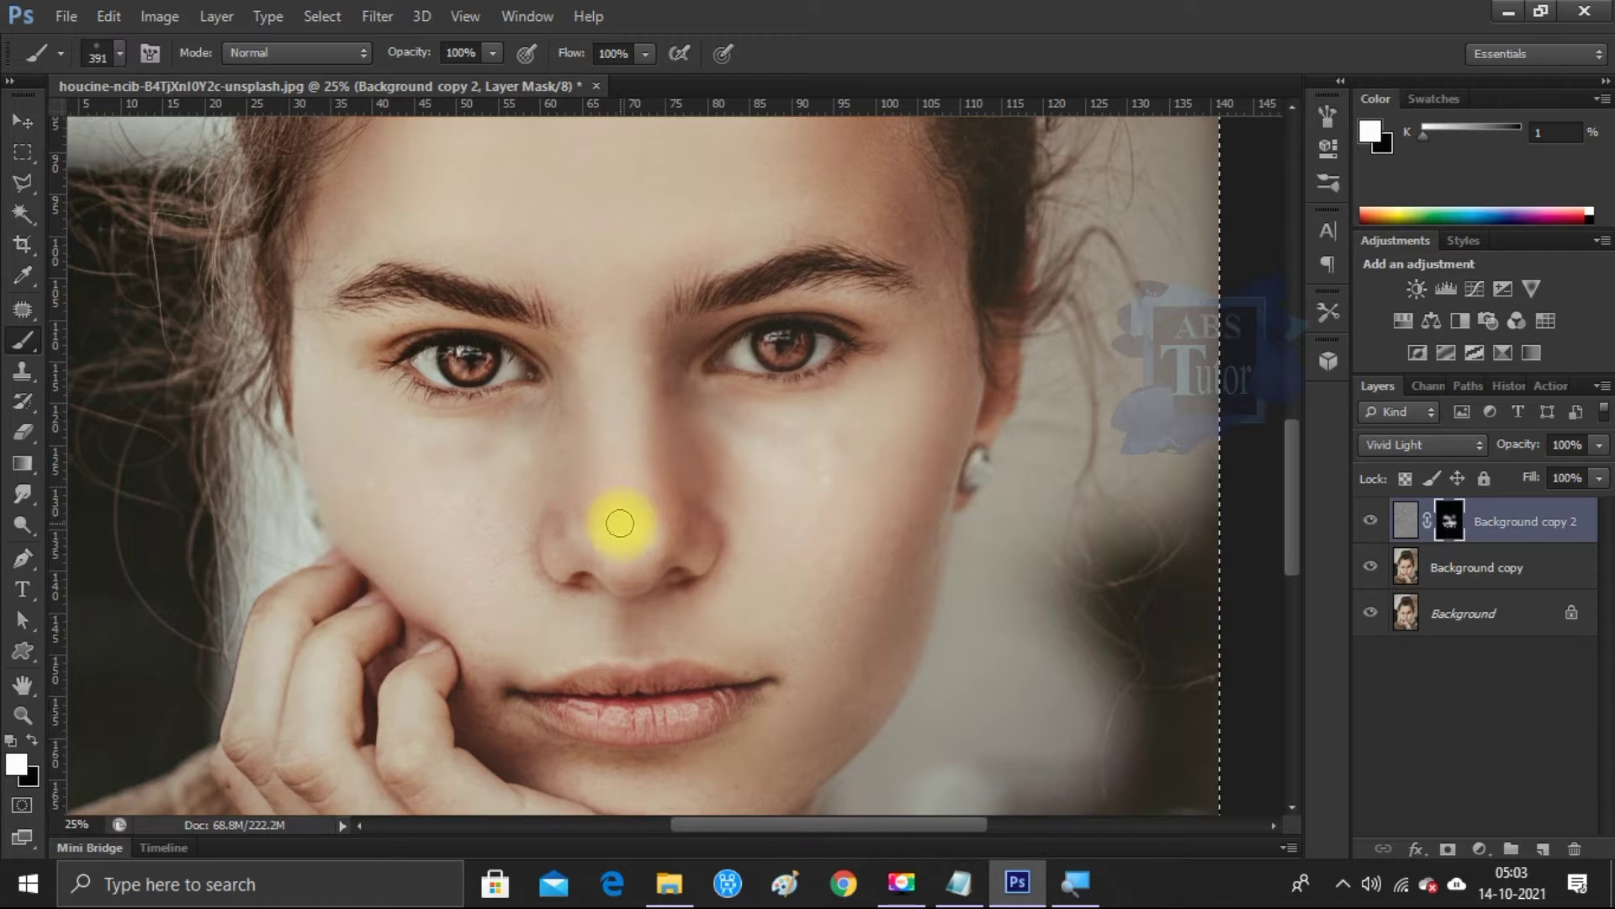
pyautogui.scroll(-2, 621, 538)
pyautogui.scroll(-1, 618, 549)
pyautogui.scroll(2, 722, 552)
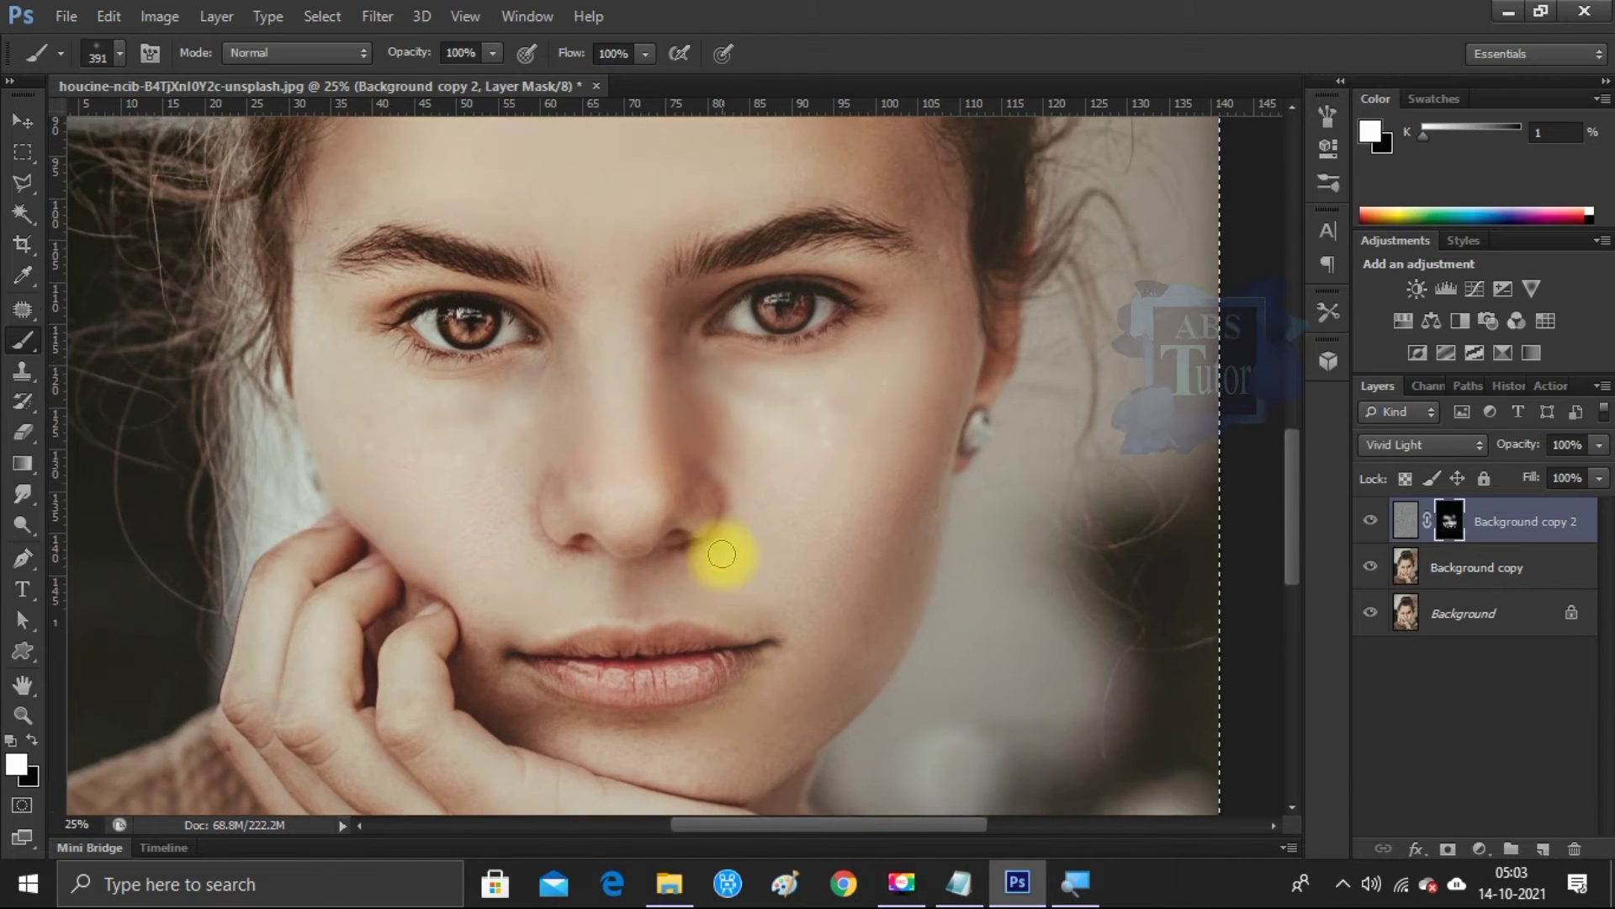
pyautogui.scroll(2, 747, 571)
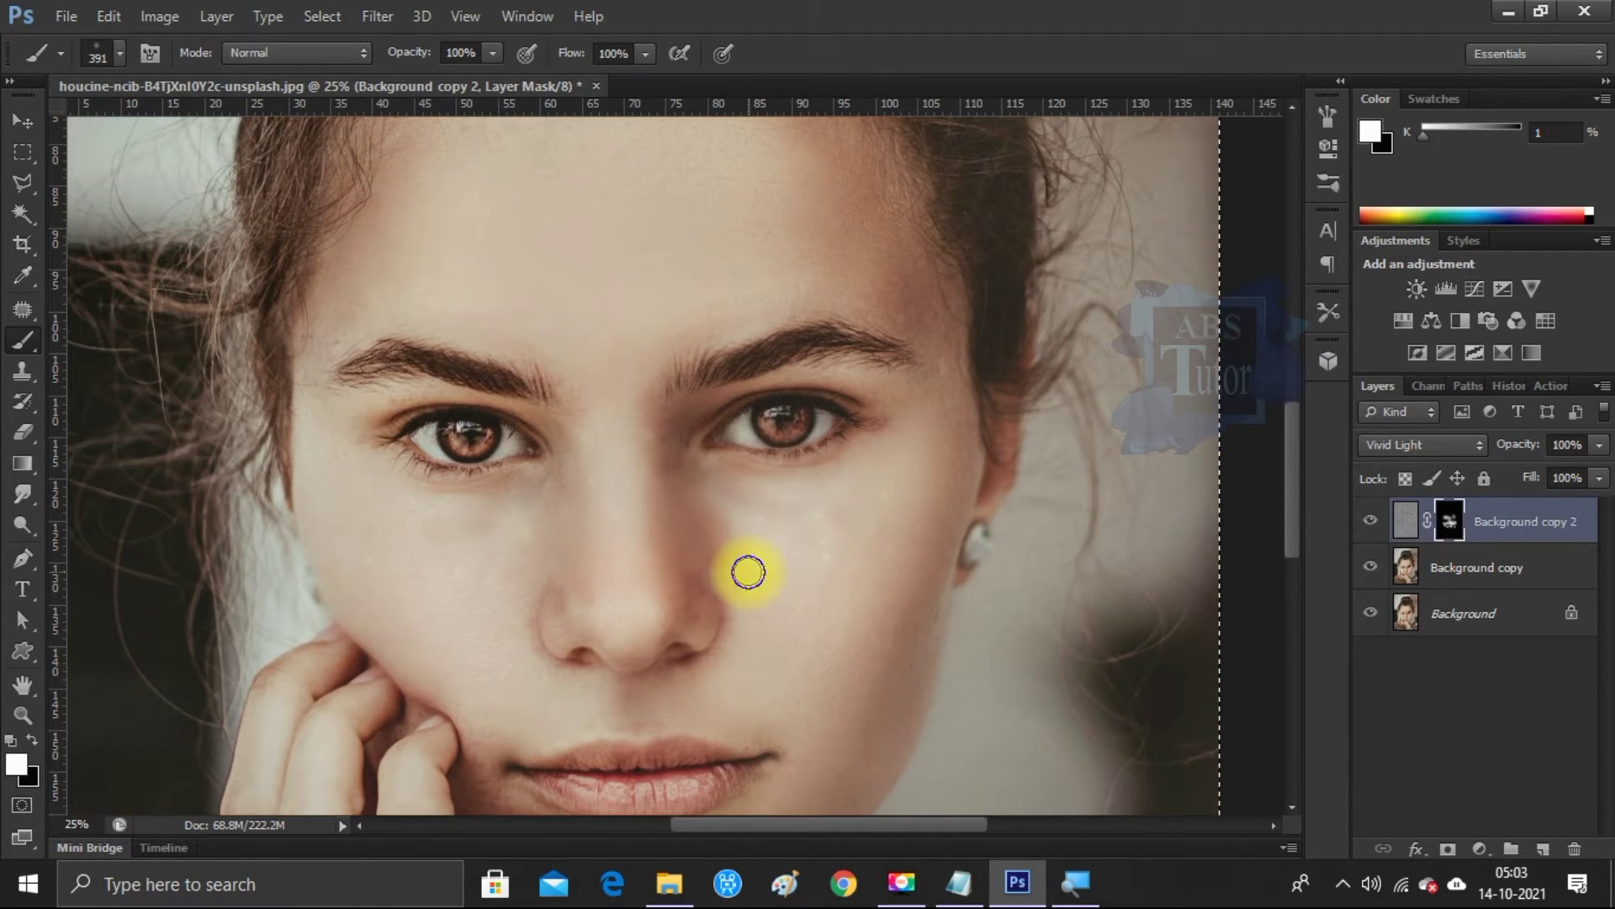
# - Enlarge the brush to 1521 px and make Background copy the active layer
pyautogui.rightClick(748, 572)
pyautogui.moveTo(960, 605); pyautogui.dragTo(981, 605)
pyautogui.click(768, 534)
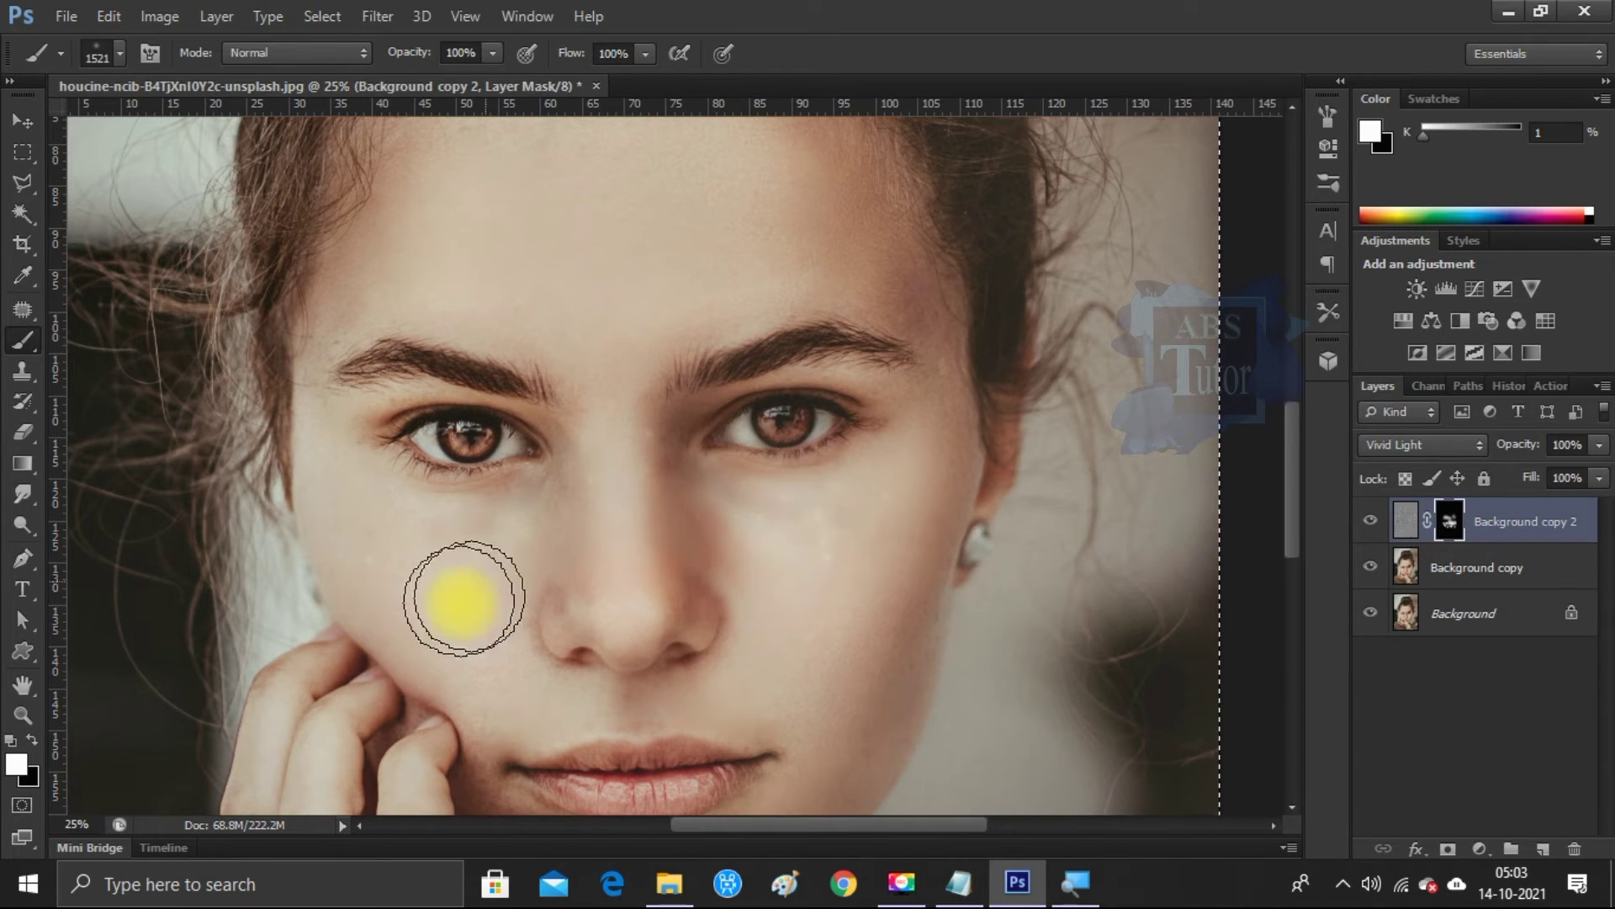
pyautogui.scroll(-3, 476, 552)
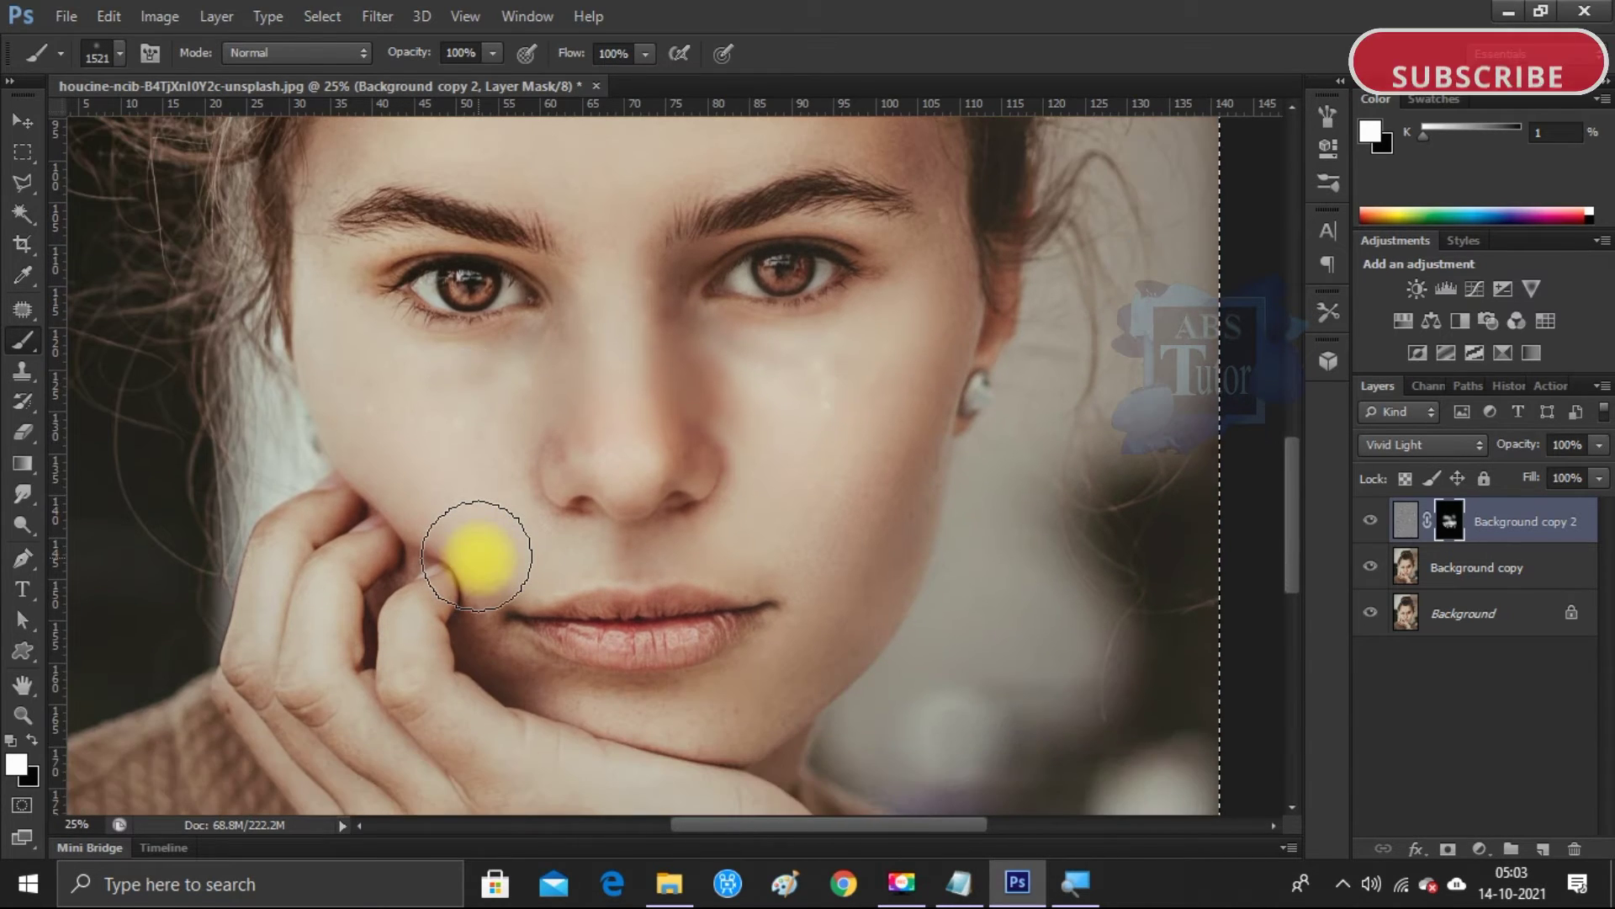
pyautogui.scroll(-1, 476, 556)
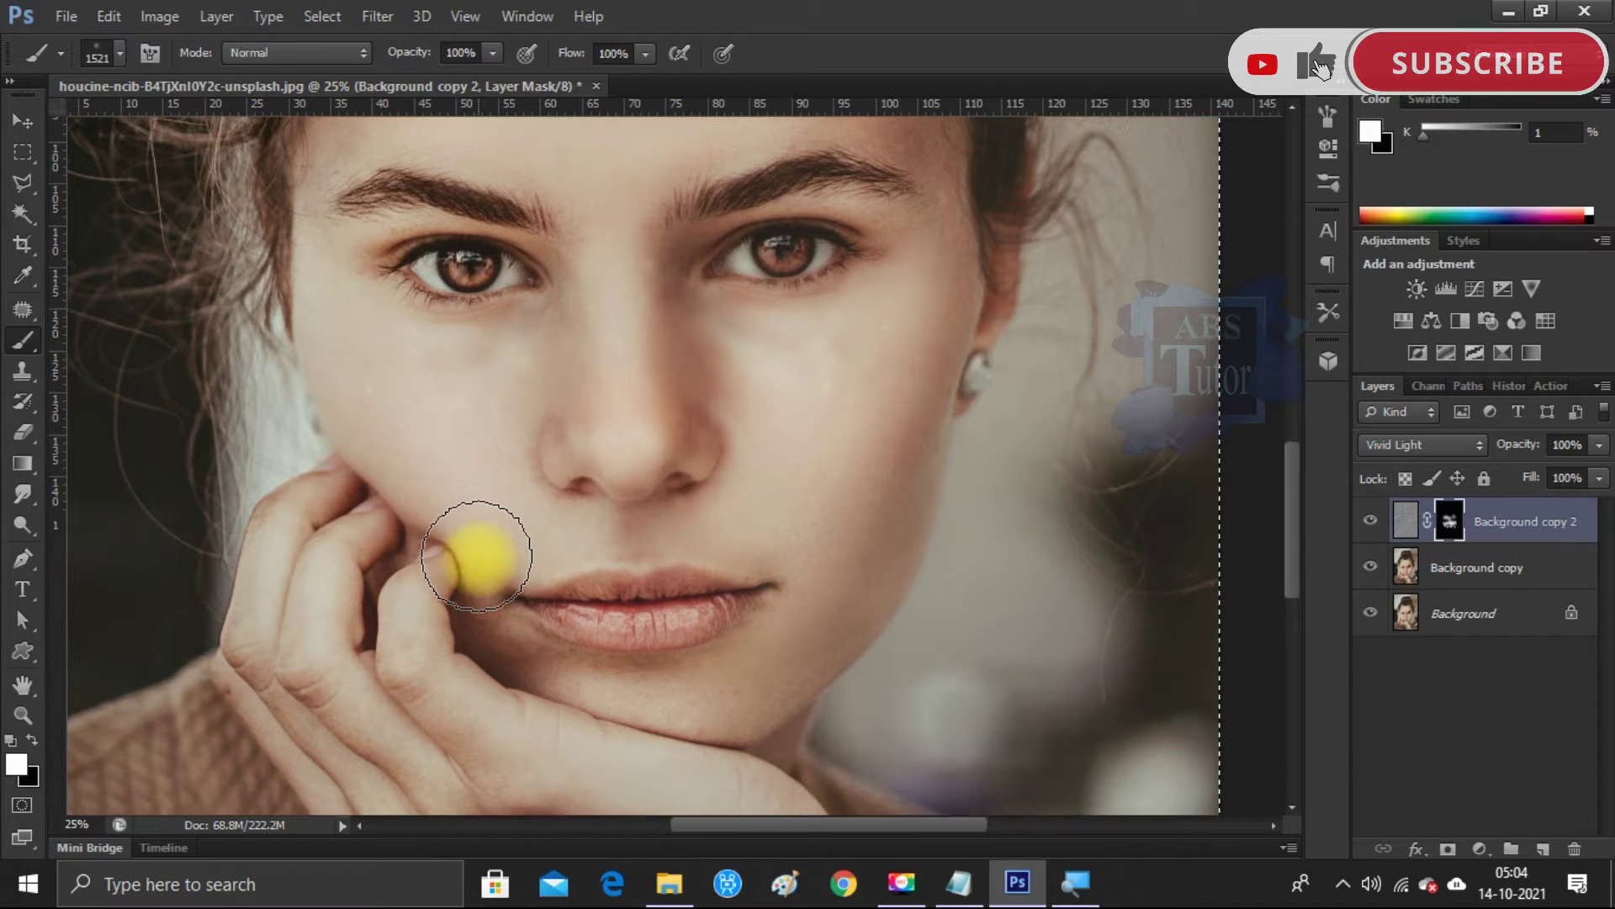
pyautogui.click(1493, 569)
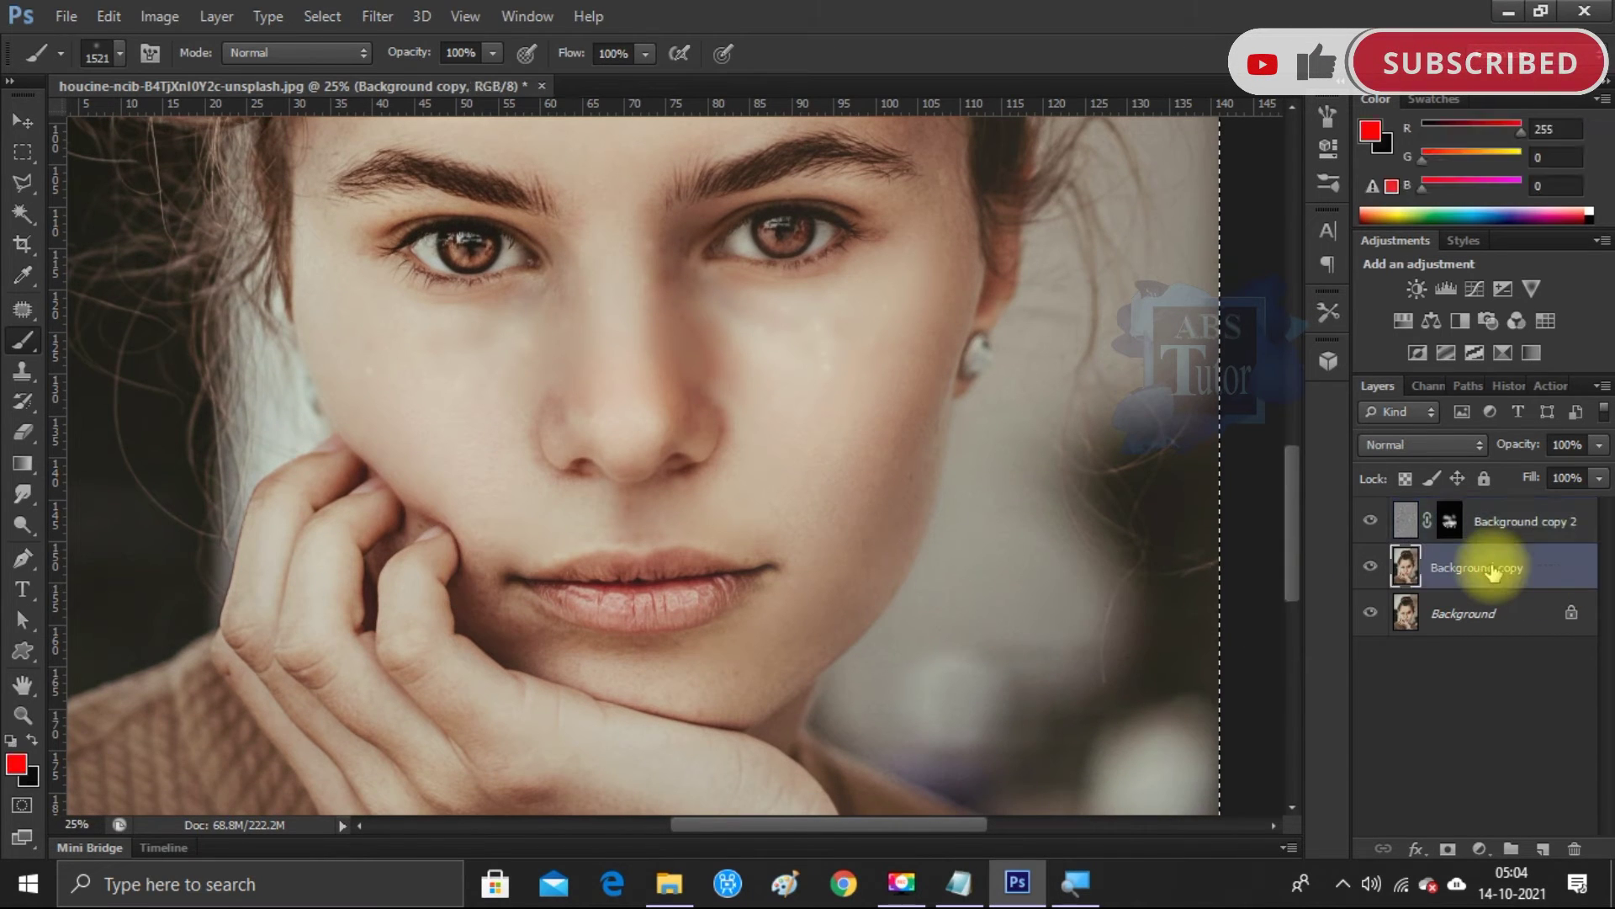
# - Duplicate Background copy as Layer 1 and add an empty Layer 2 above it
pyautogui.press('j')
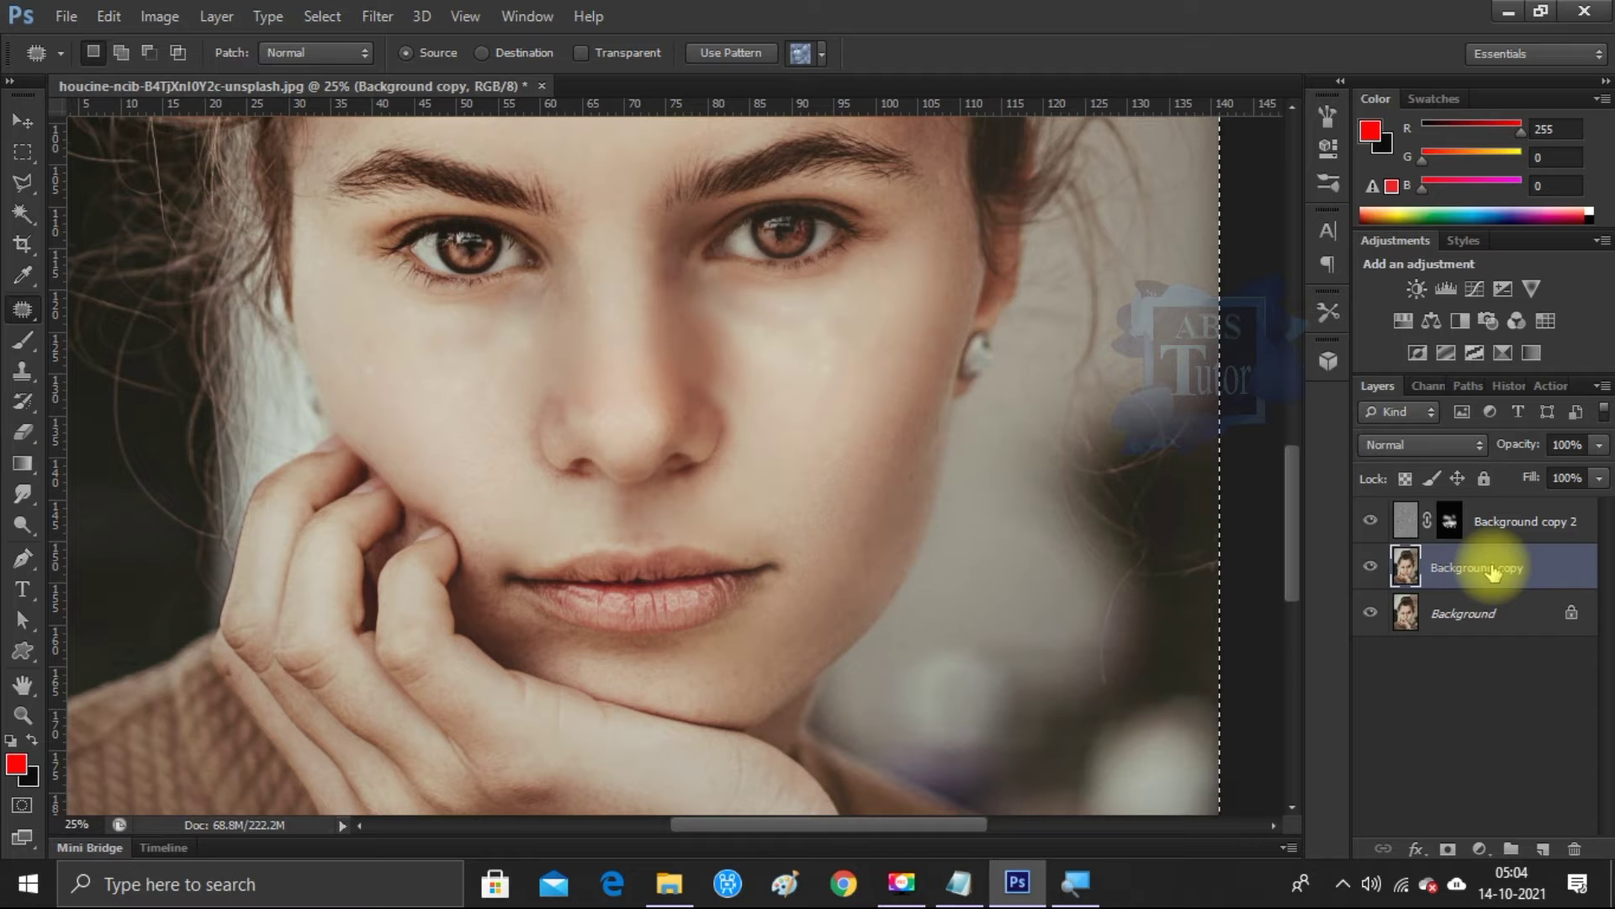
pyautogui.hotkey('ctrl', 'j')
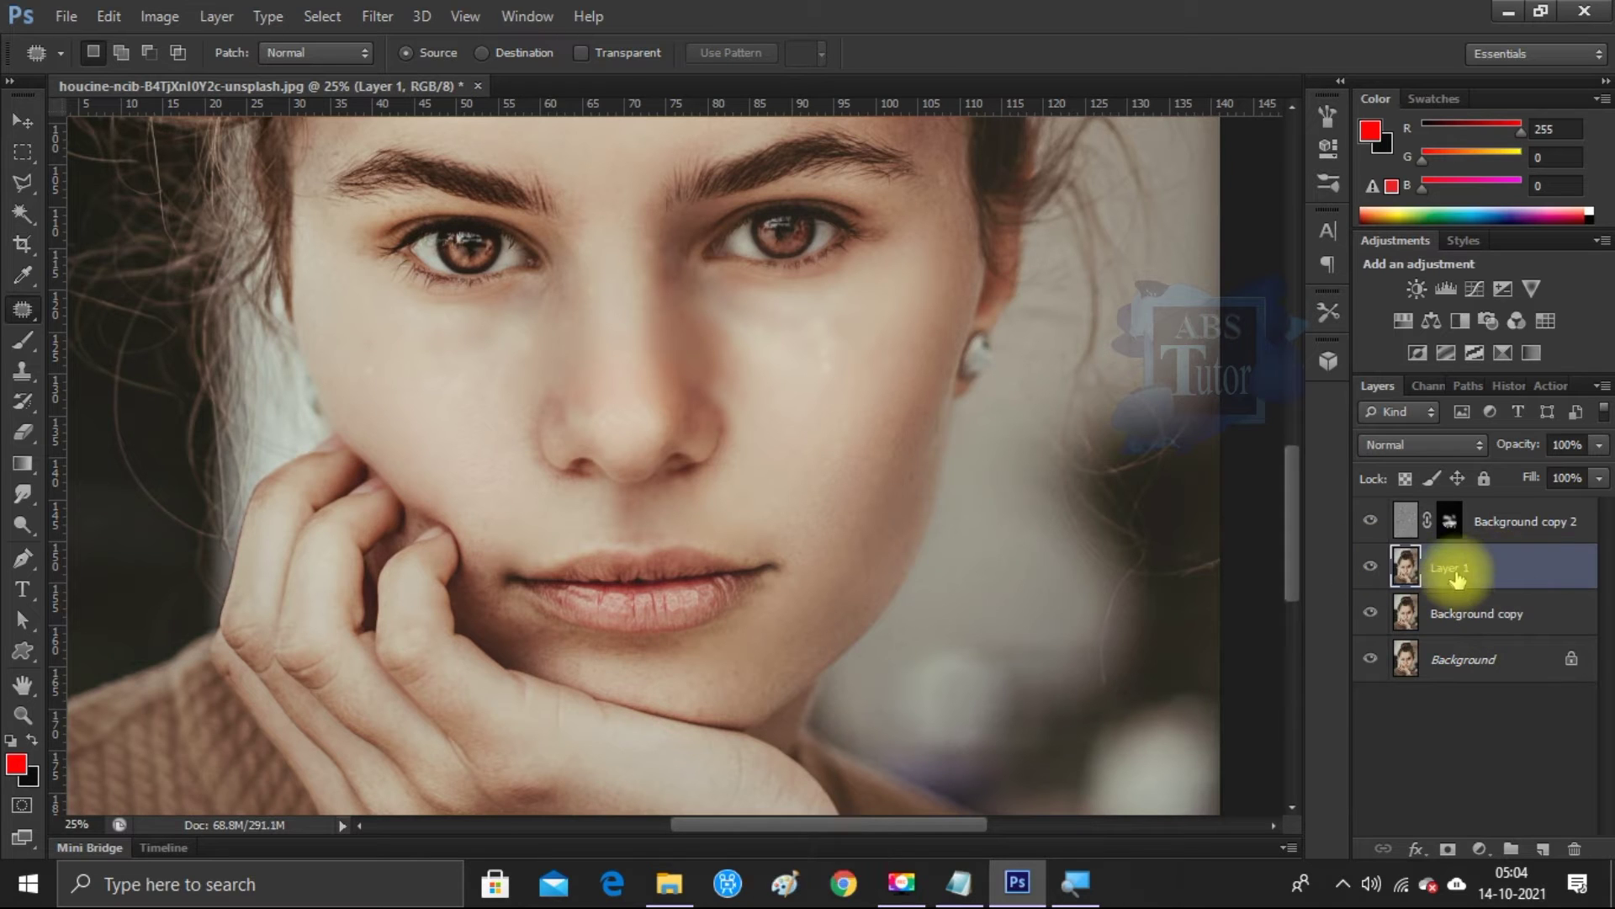
pyautogui.moveTo(1455, 578)
pyautogui.mouseDown()
pyautogui.moveTo(1460, 511)
pyautogui.moveTo(1481, 576)
pyautogui.mouseUp()
pyautogui.click(1543, 848)
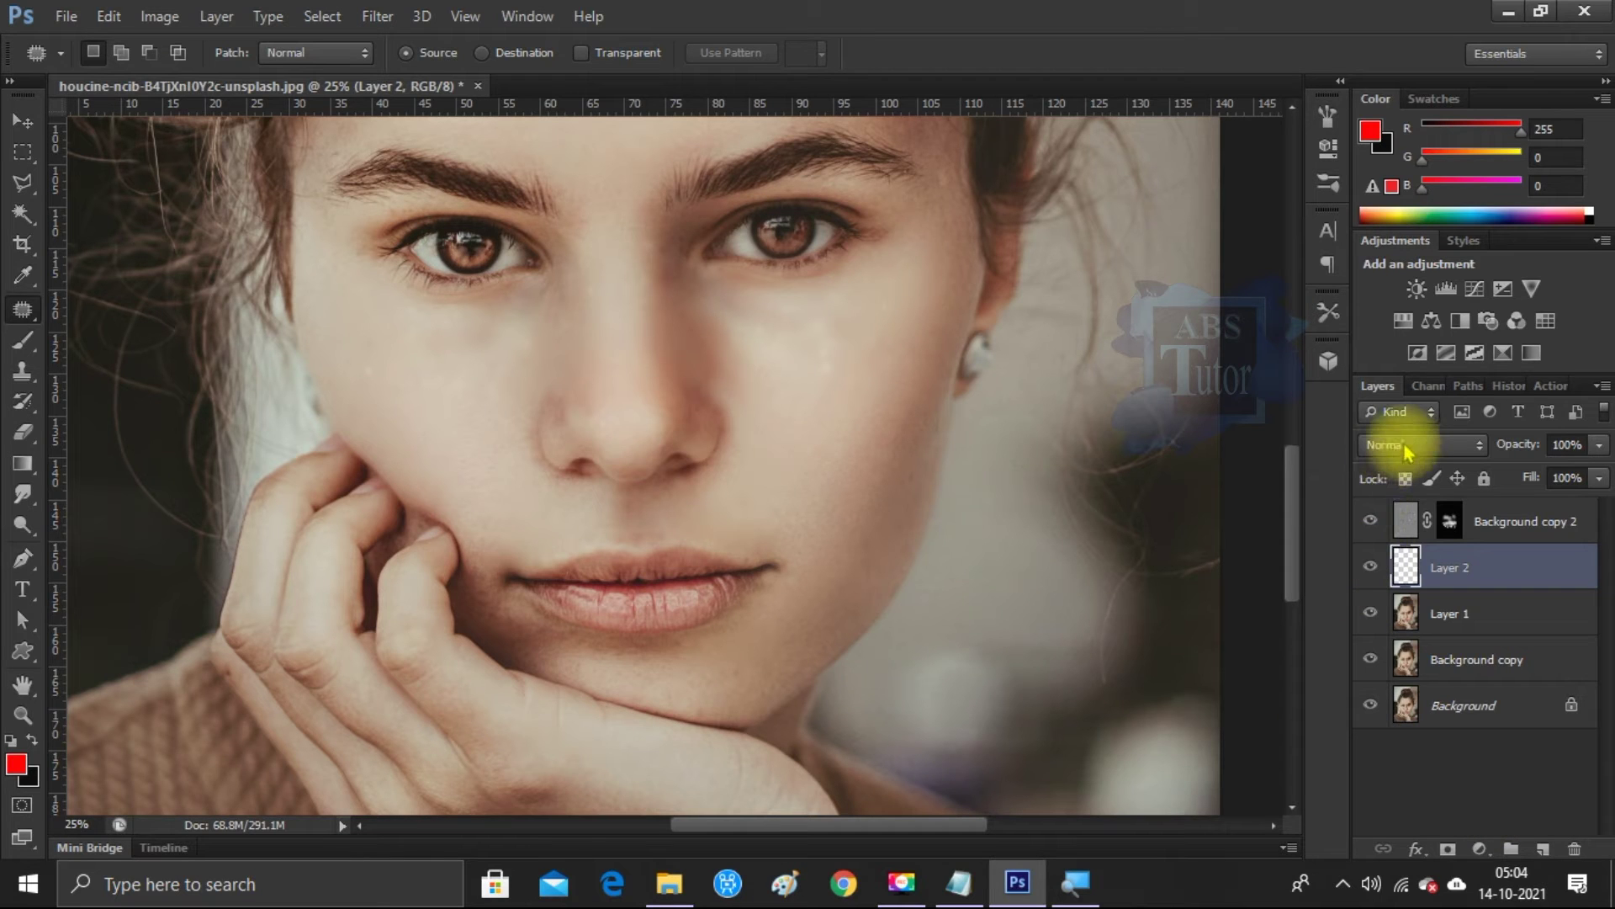
# - Zoom in on the eyes to 33.3%
pyautogui.click(23, 715)
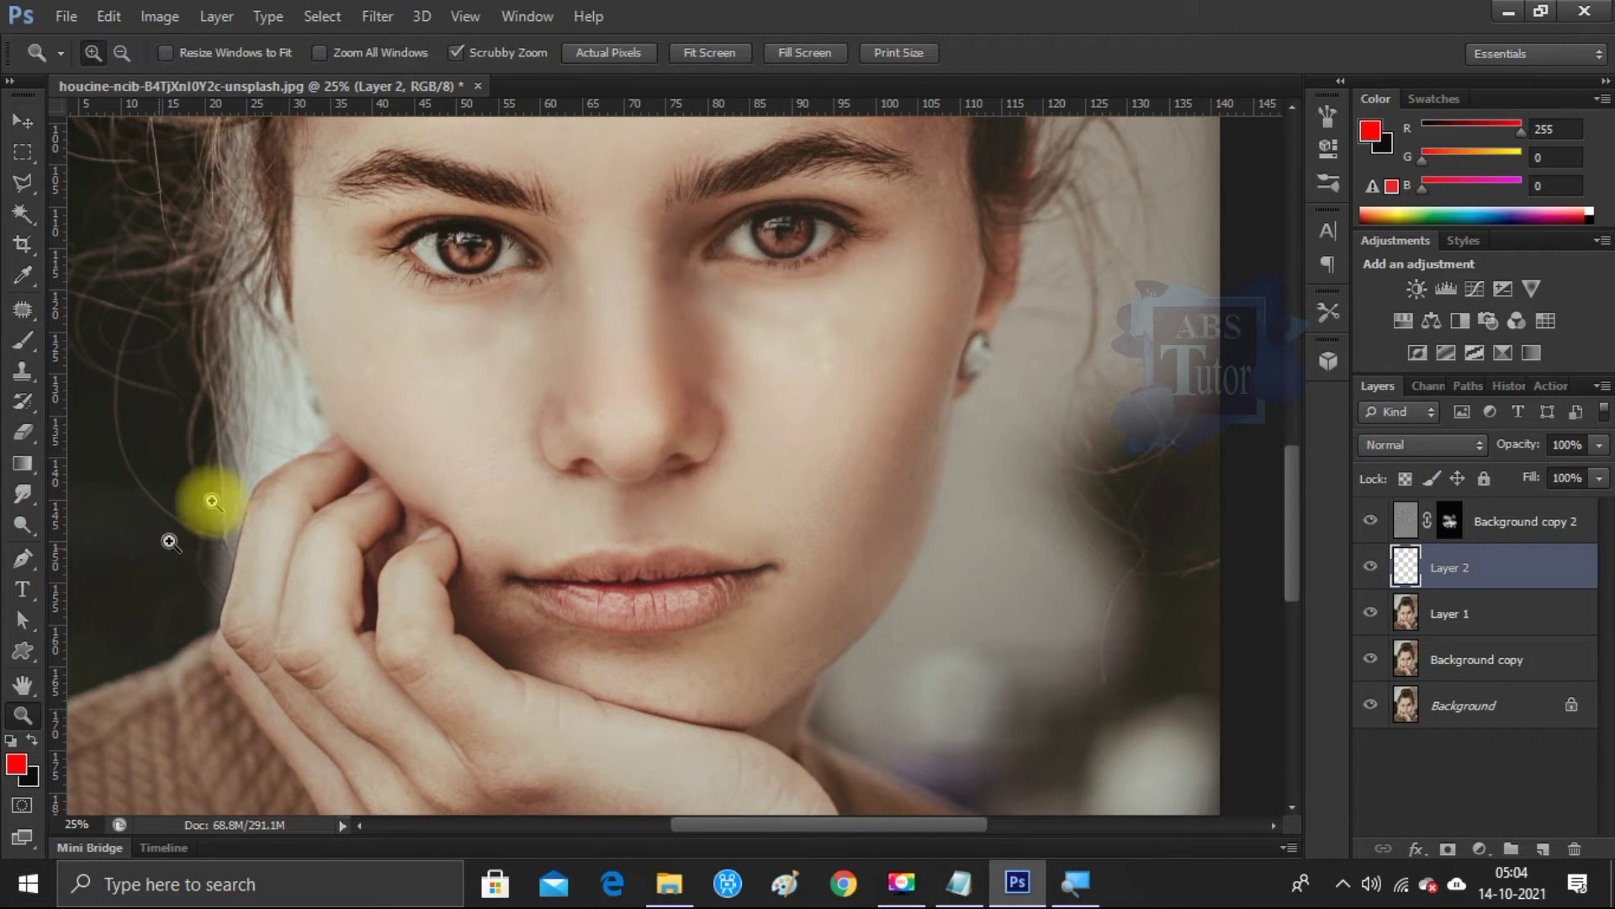
pyautogui.click(462, 257)
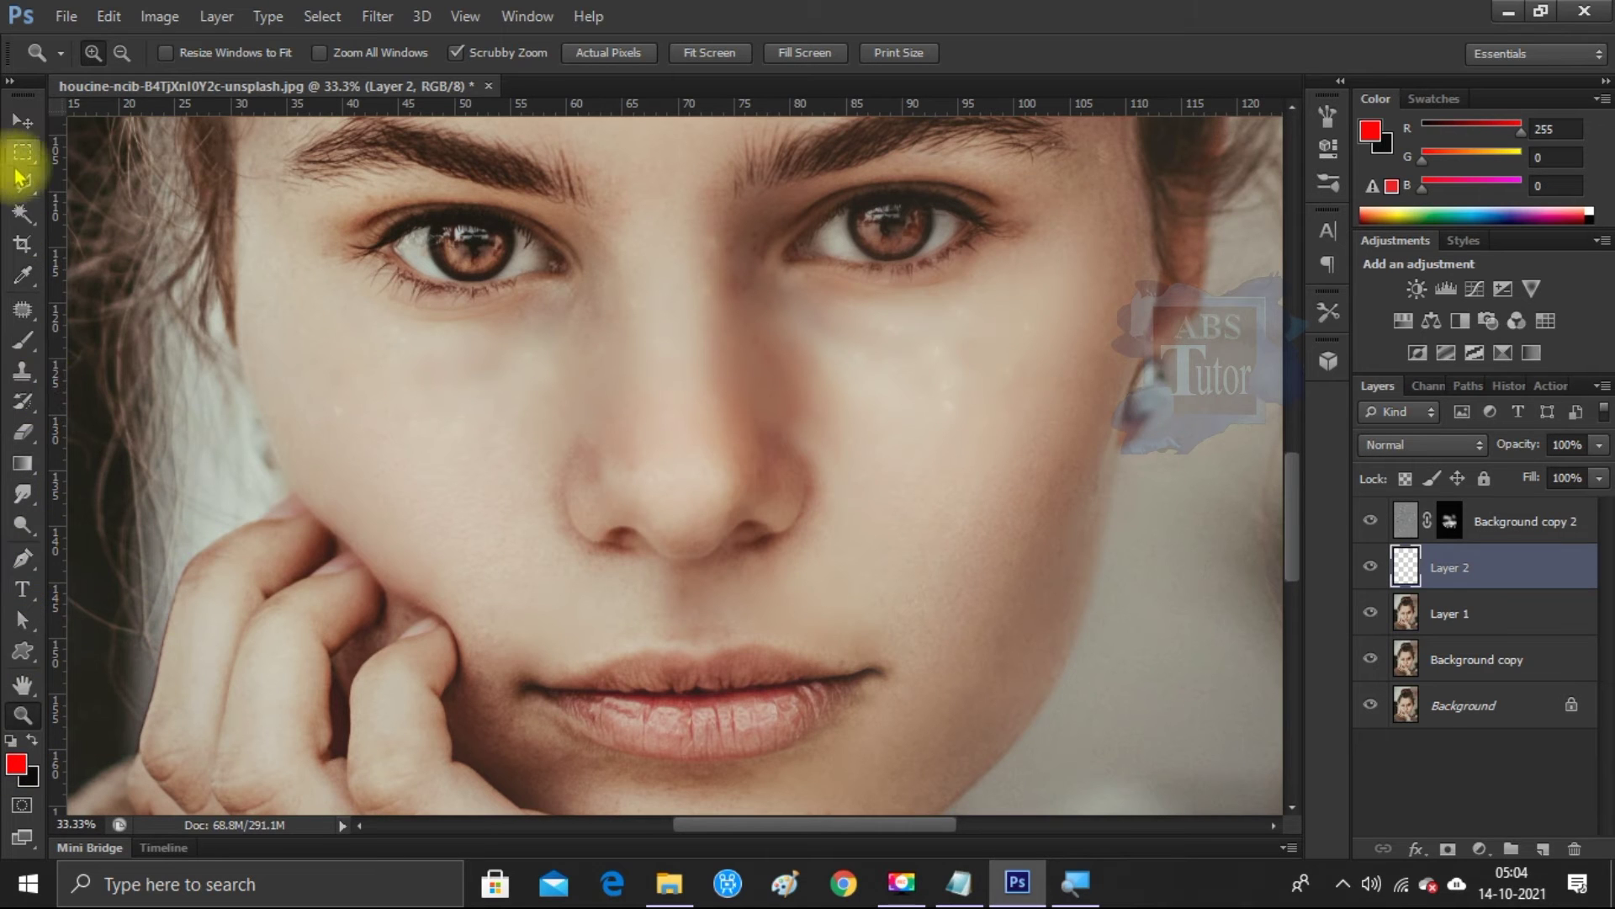
pyautogui.click(23, 340)
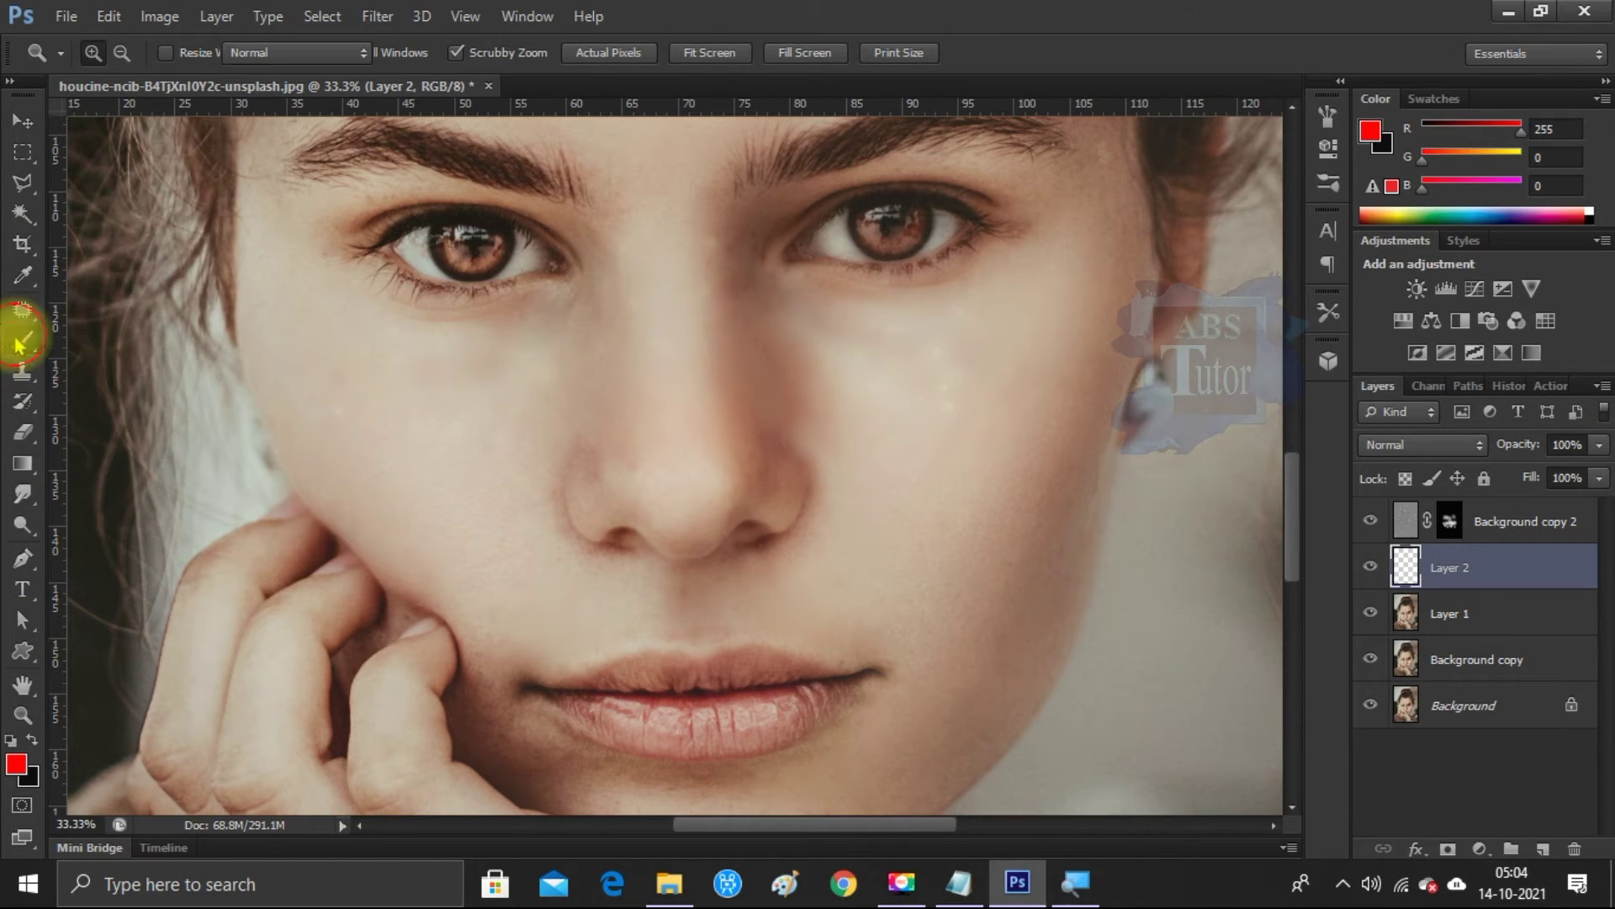
# - Choose a hard round brush and enlarge it, undoing a test spot on the left iris
pyautogui.rightClick(273, 252)
pyautogui.scroll(10, 530, 502)
pyautogui.click(350, 415)
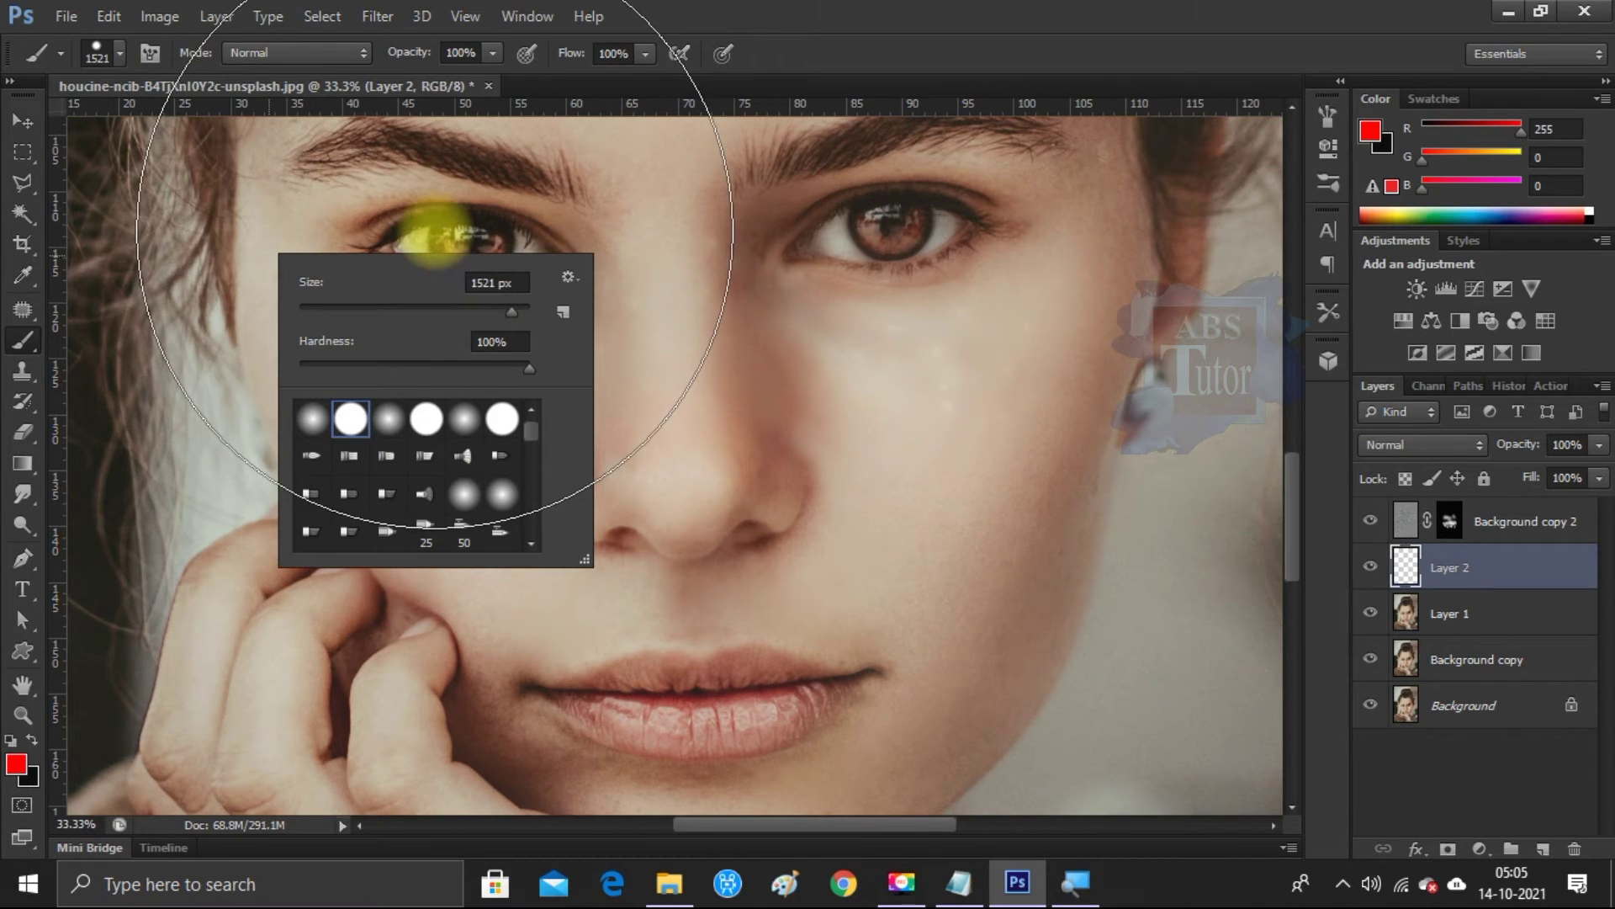
pyautogui.write('[]]]]]')
pyautogui.press('Return')
pyautogui.click(808, 357)
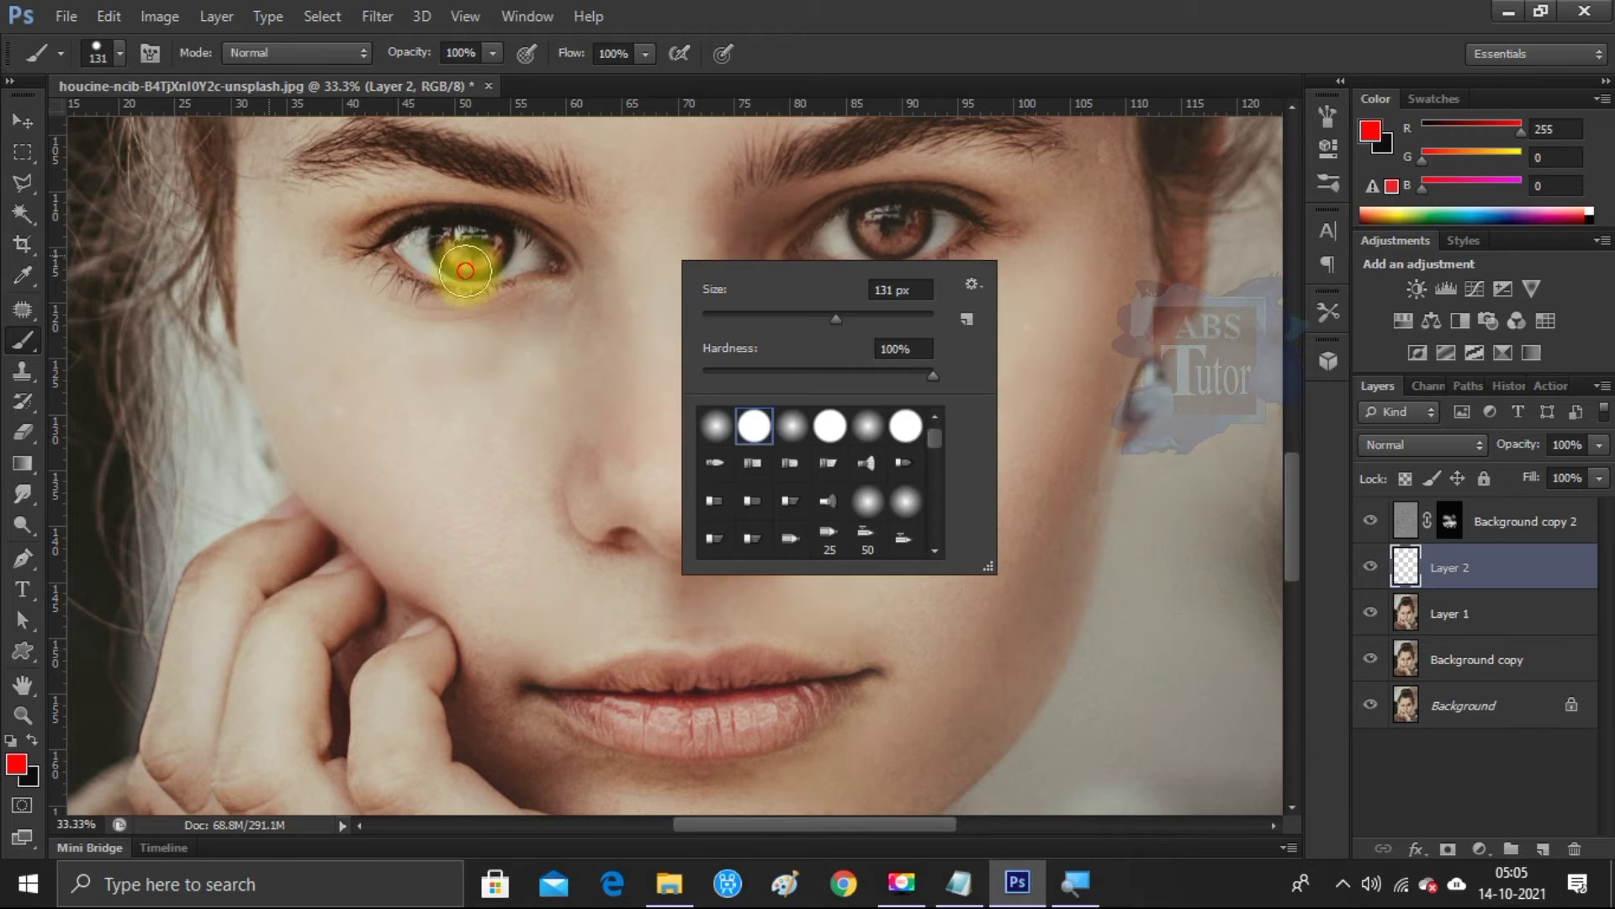
pyautogui.click(465, 271)
pyautogui.hotkey('ctrl', 'z')
pyautogui.press(']')
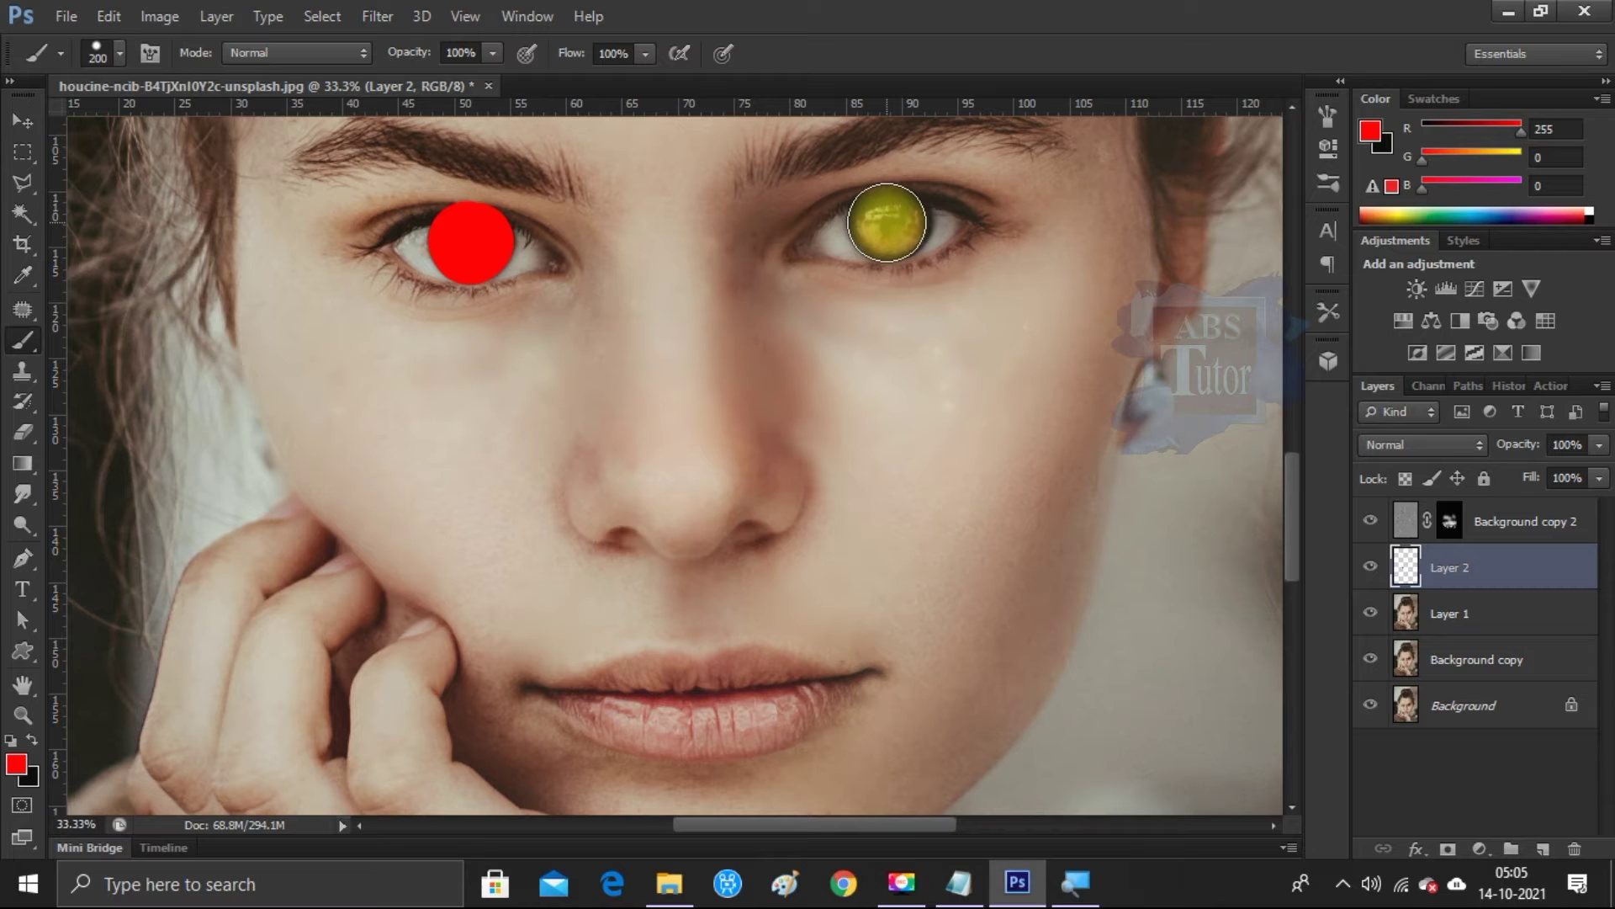
# - Set the foreground colour to blue and paint the left iris solid blue
pyautogui.click(15, 762)
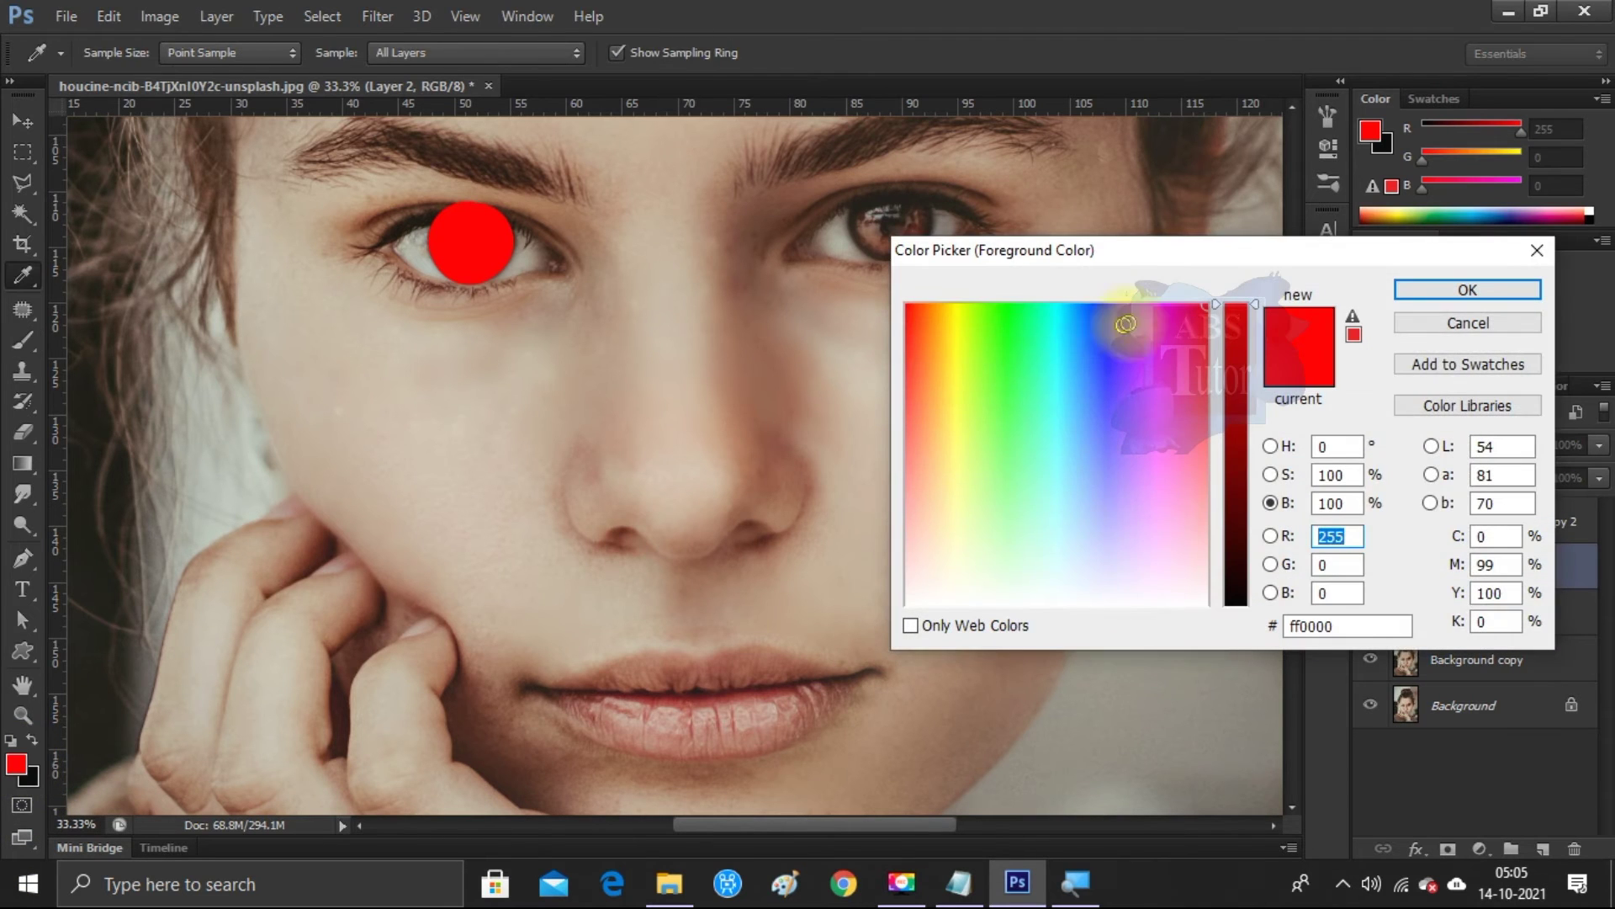
pyautogui.click(1110, 316)
pyautogui.moveTo(1249, 304); pyautogui.dragTo(1249, 344)
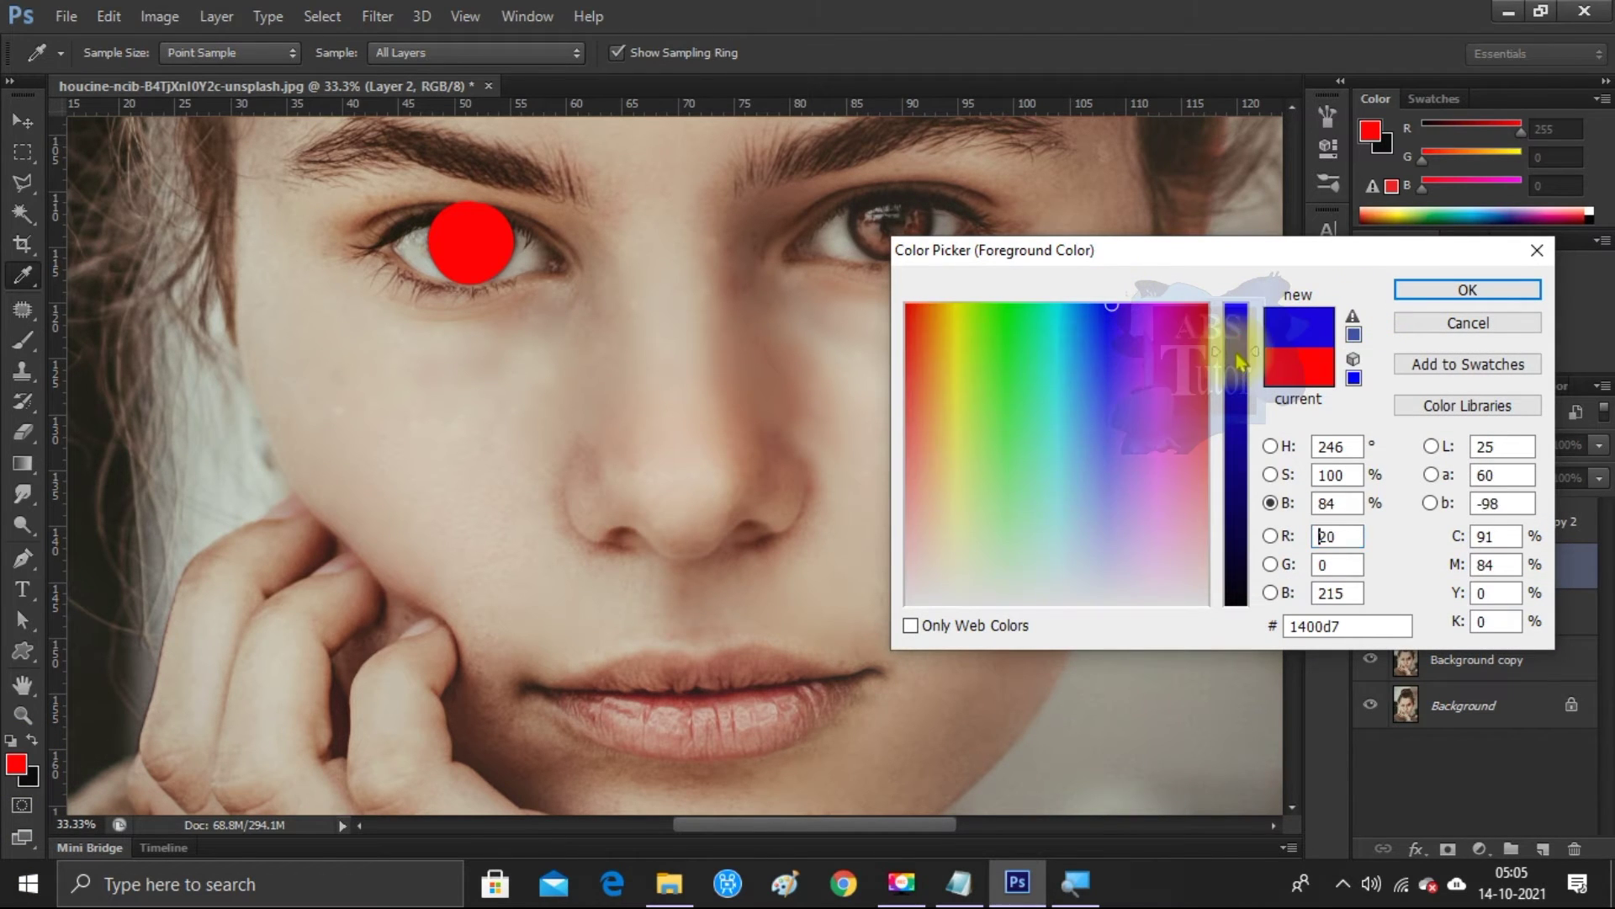
pyautogui.click(1392, 288)
pyautogui.press('b')
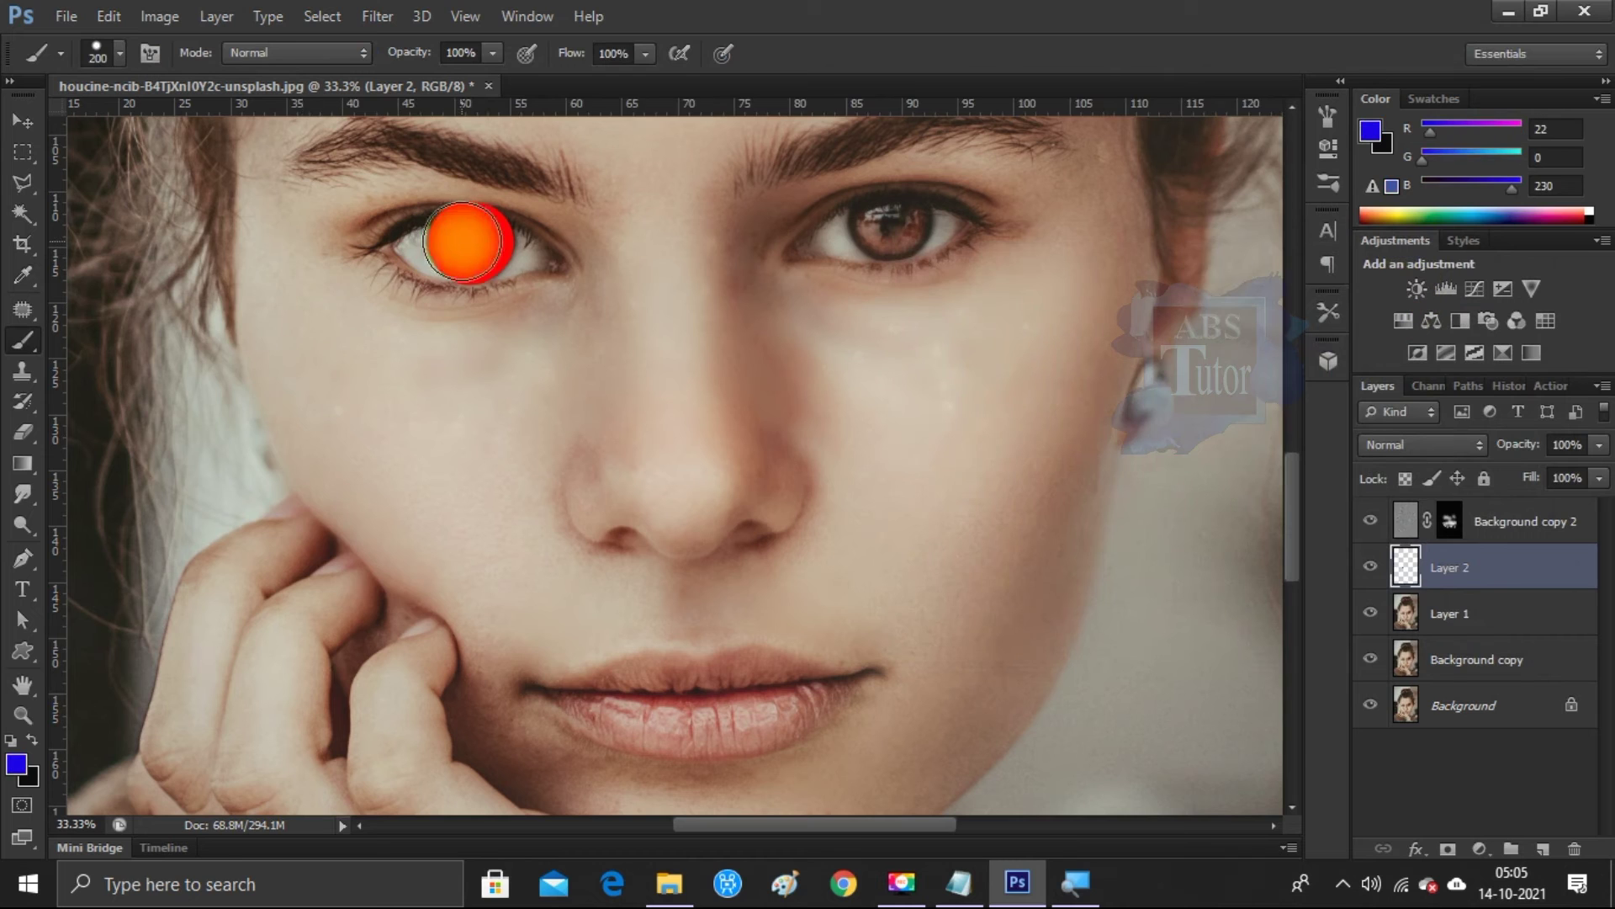
pyautogui.click(469, 242)
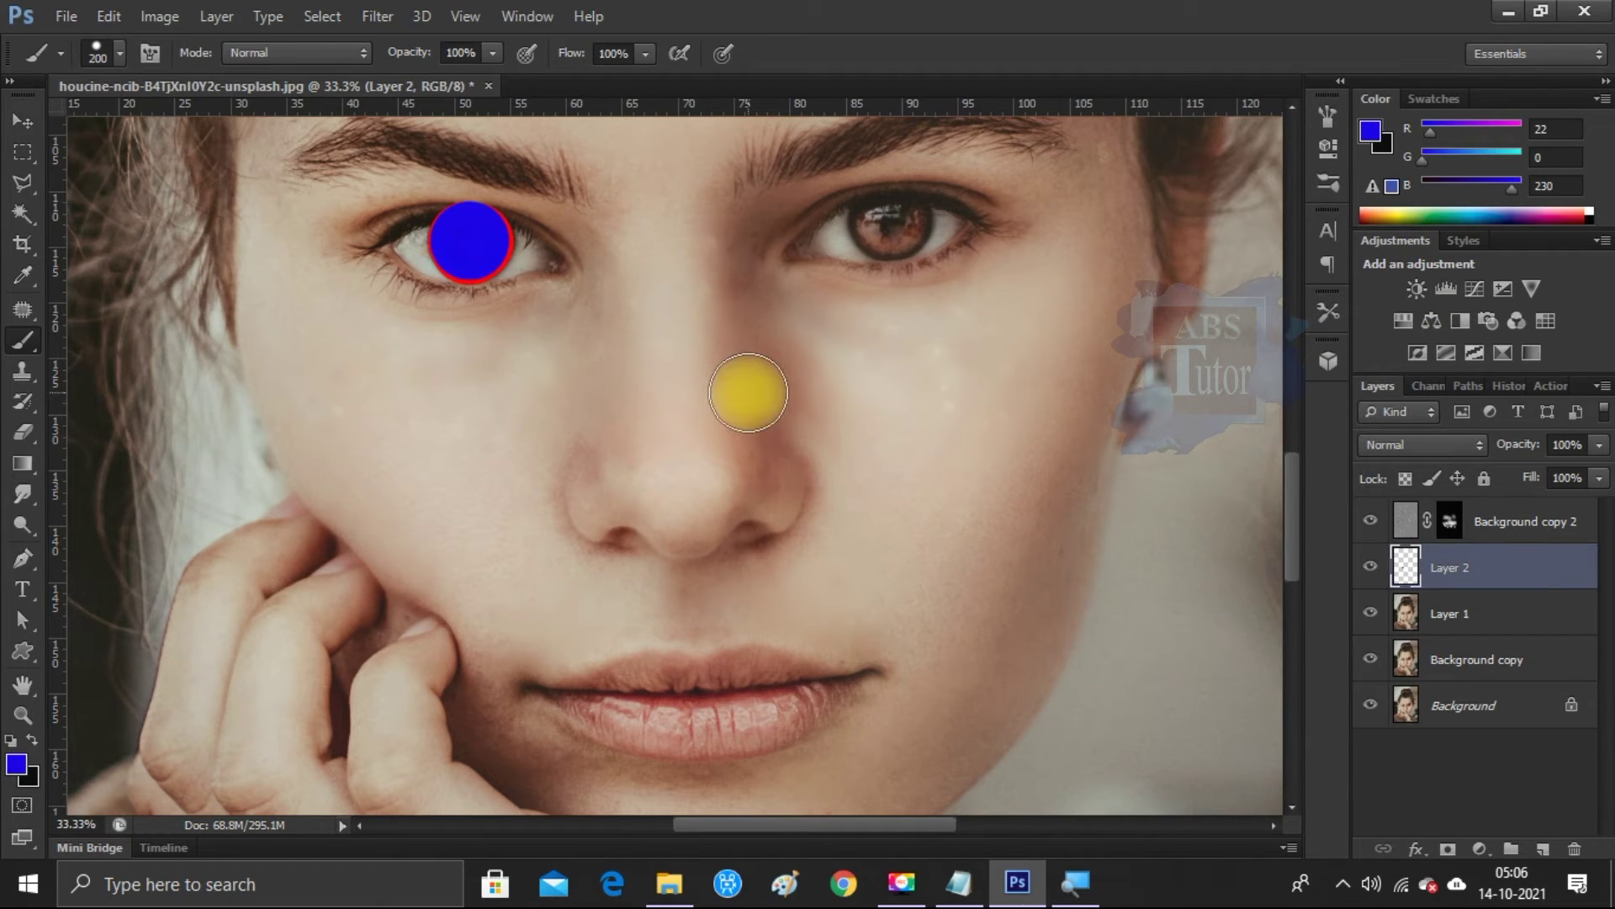
# - Change the foreground colour to red sampled from the iris rim
pyautogui.click(20, 768)
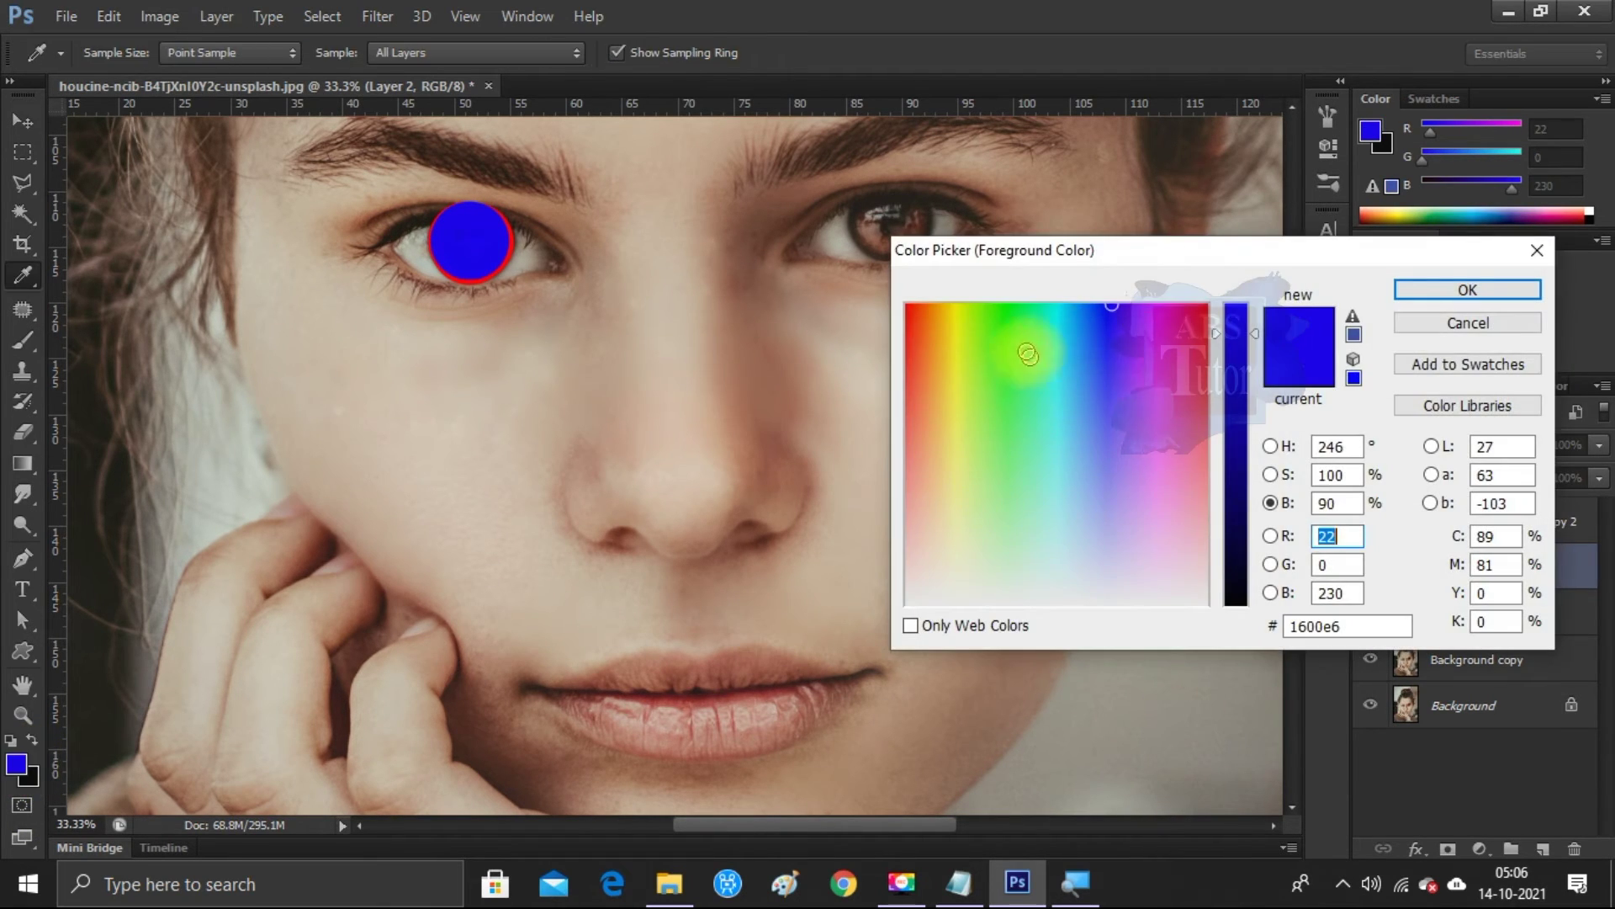
pyautogui.click(1202, 311)
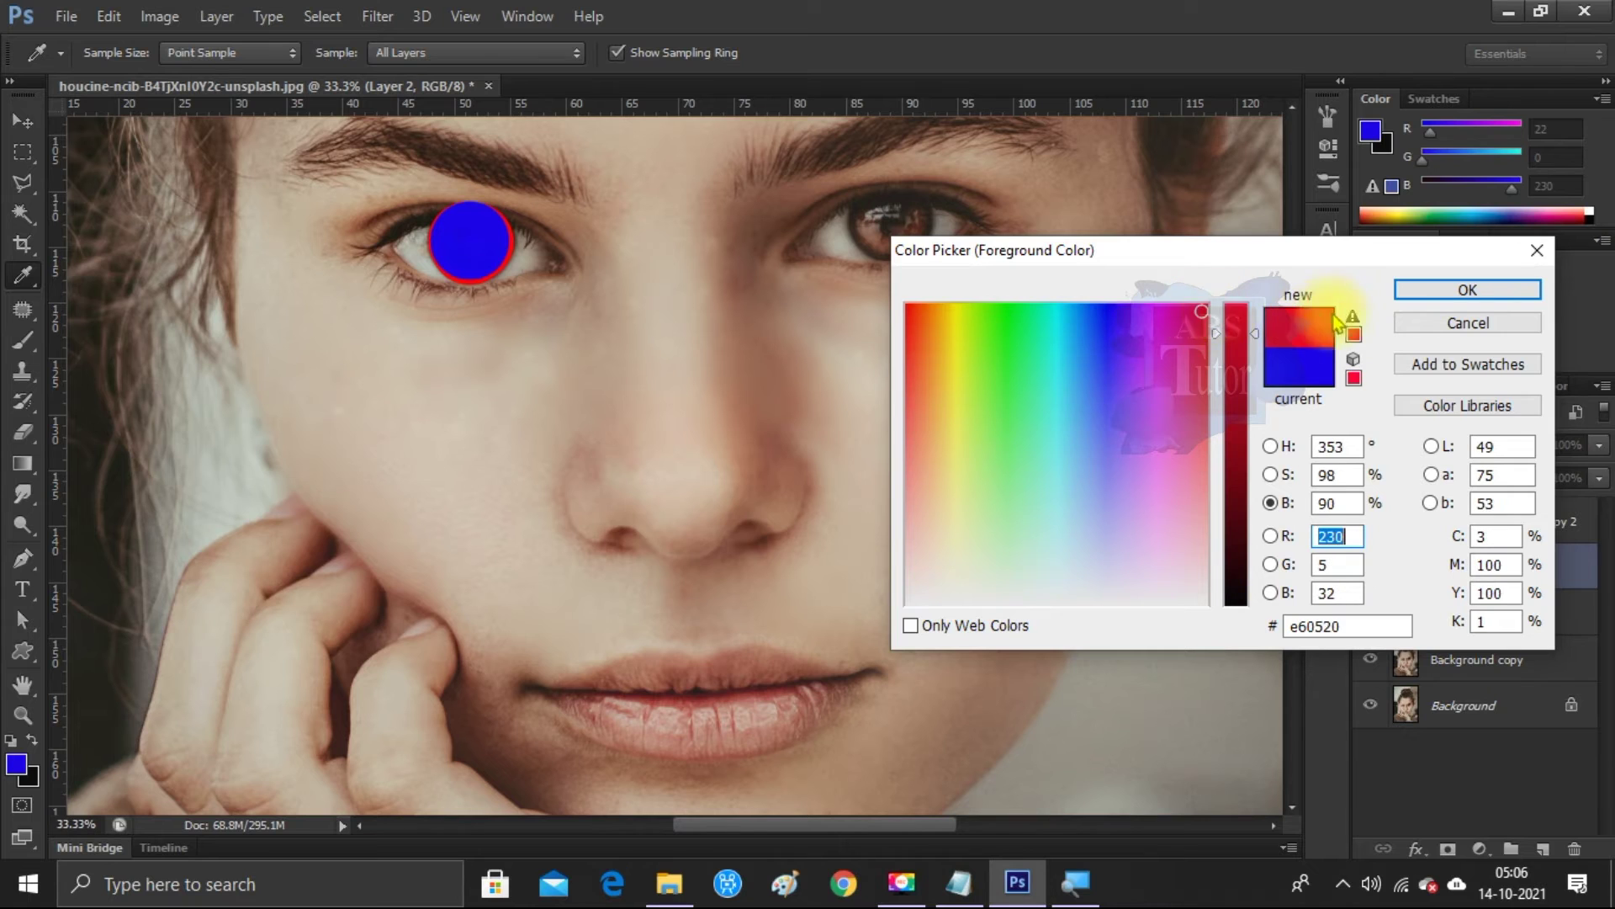
pyautogui.click(517, 247)
pyautogui.click(503, 253)
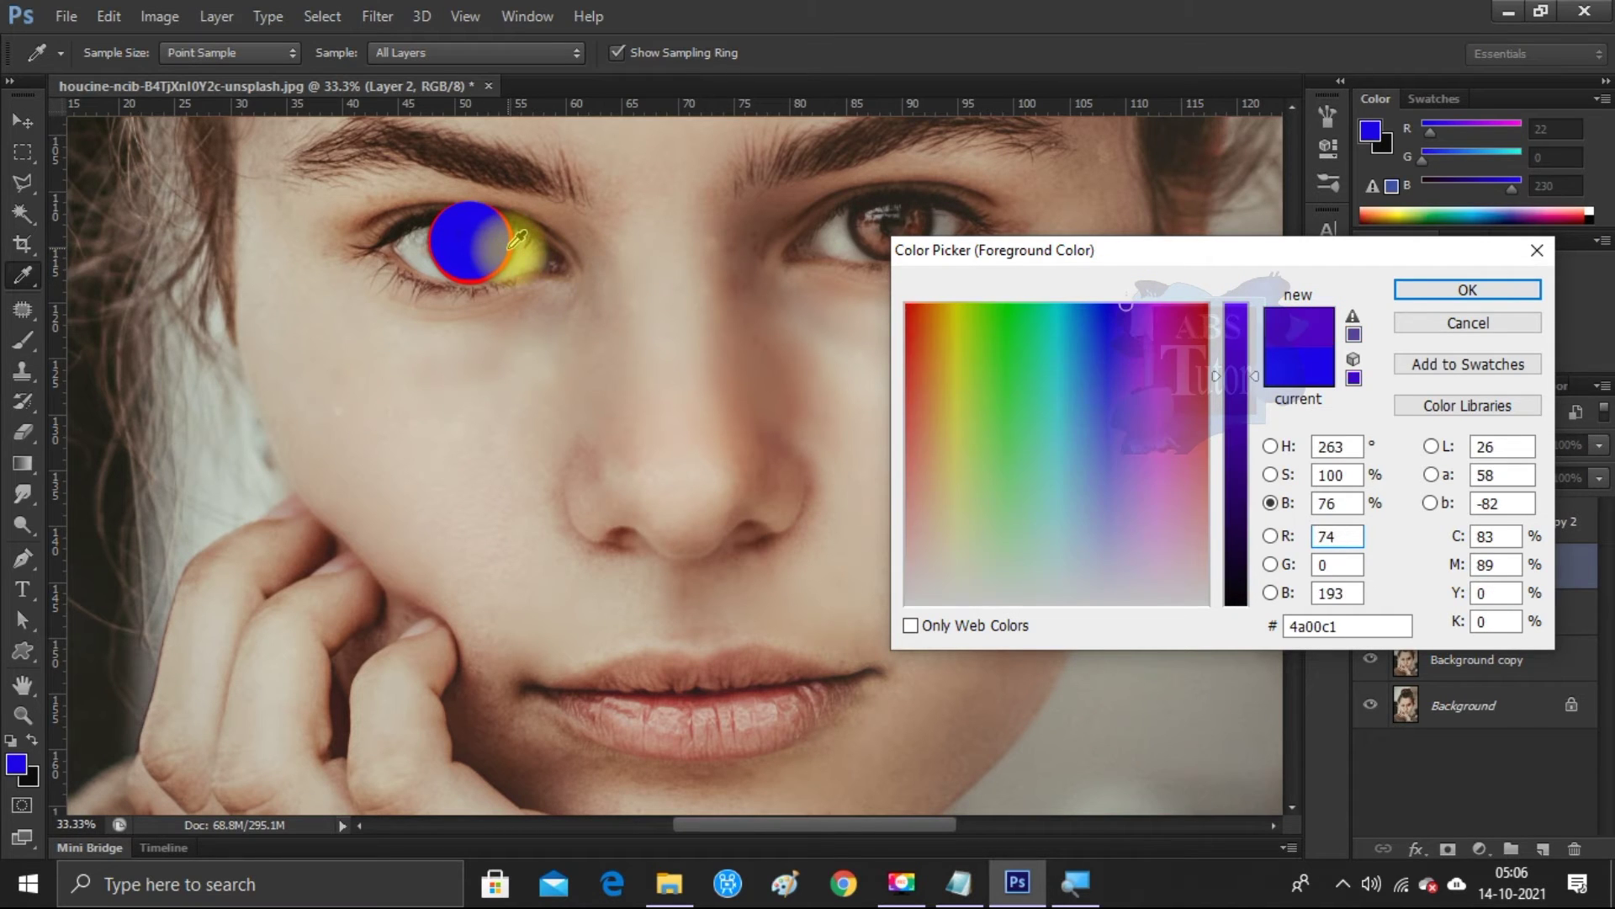
pyautogui.click(476, 281)
pyautogui.click(1430, 290)
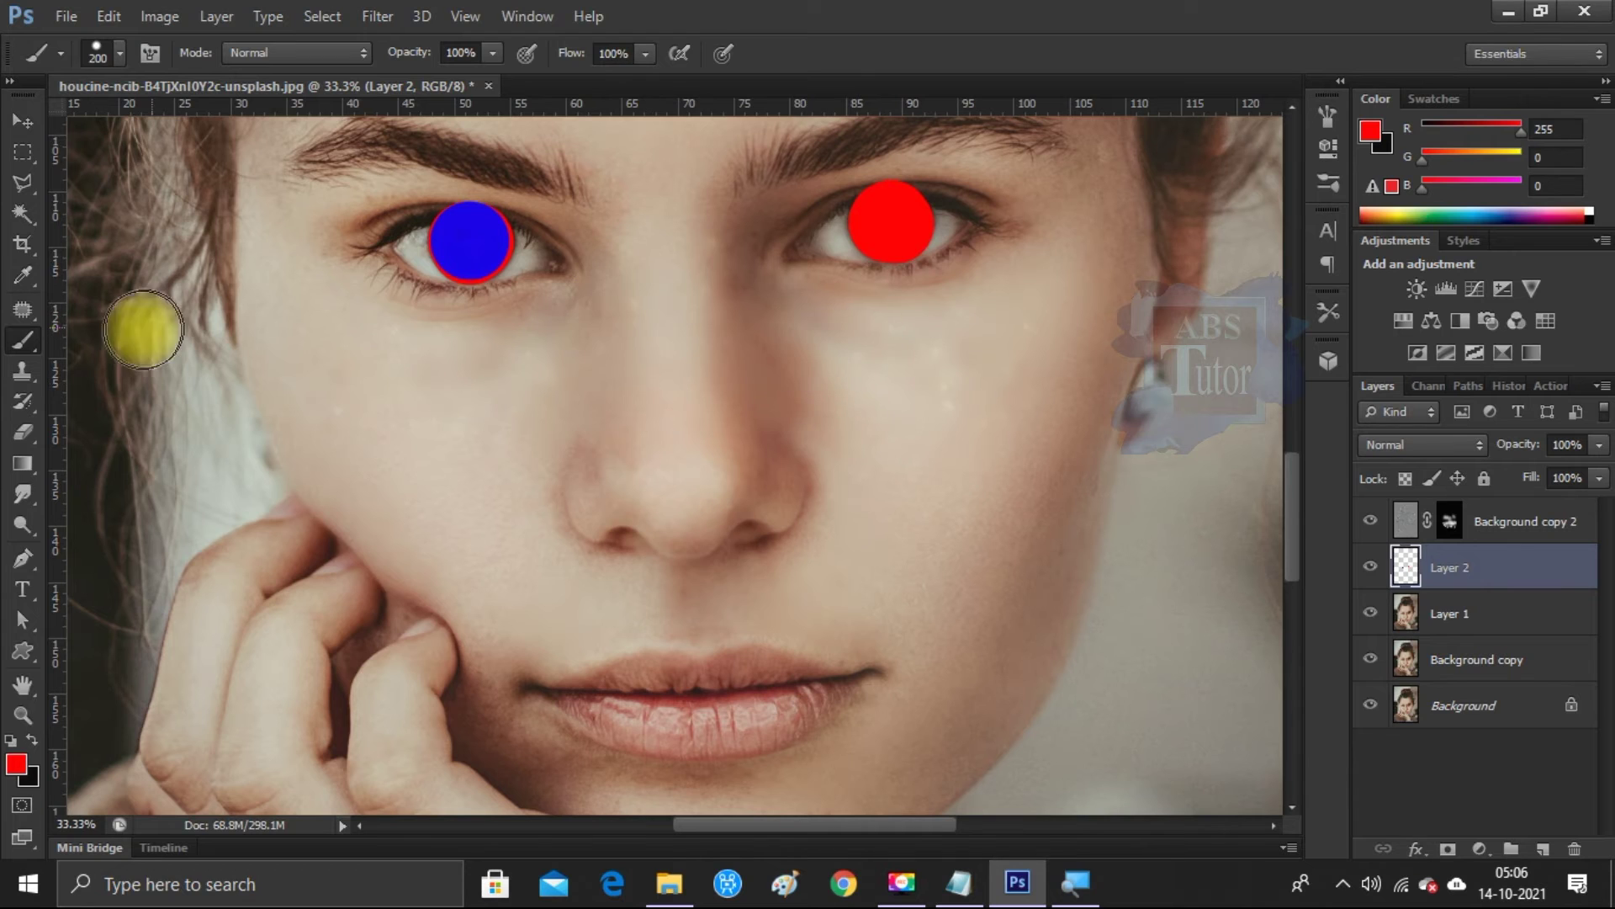
# - Sample the blue from the left iris and paint the right iris blue
pyautogui.click(16, 764)
pyautogui.click(459, 240)
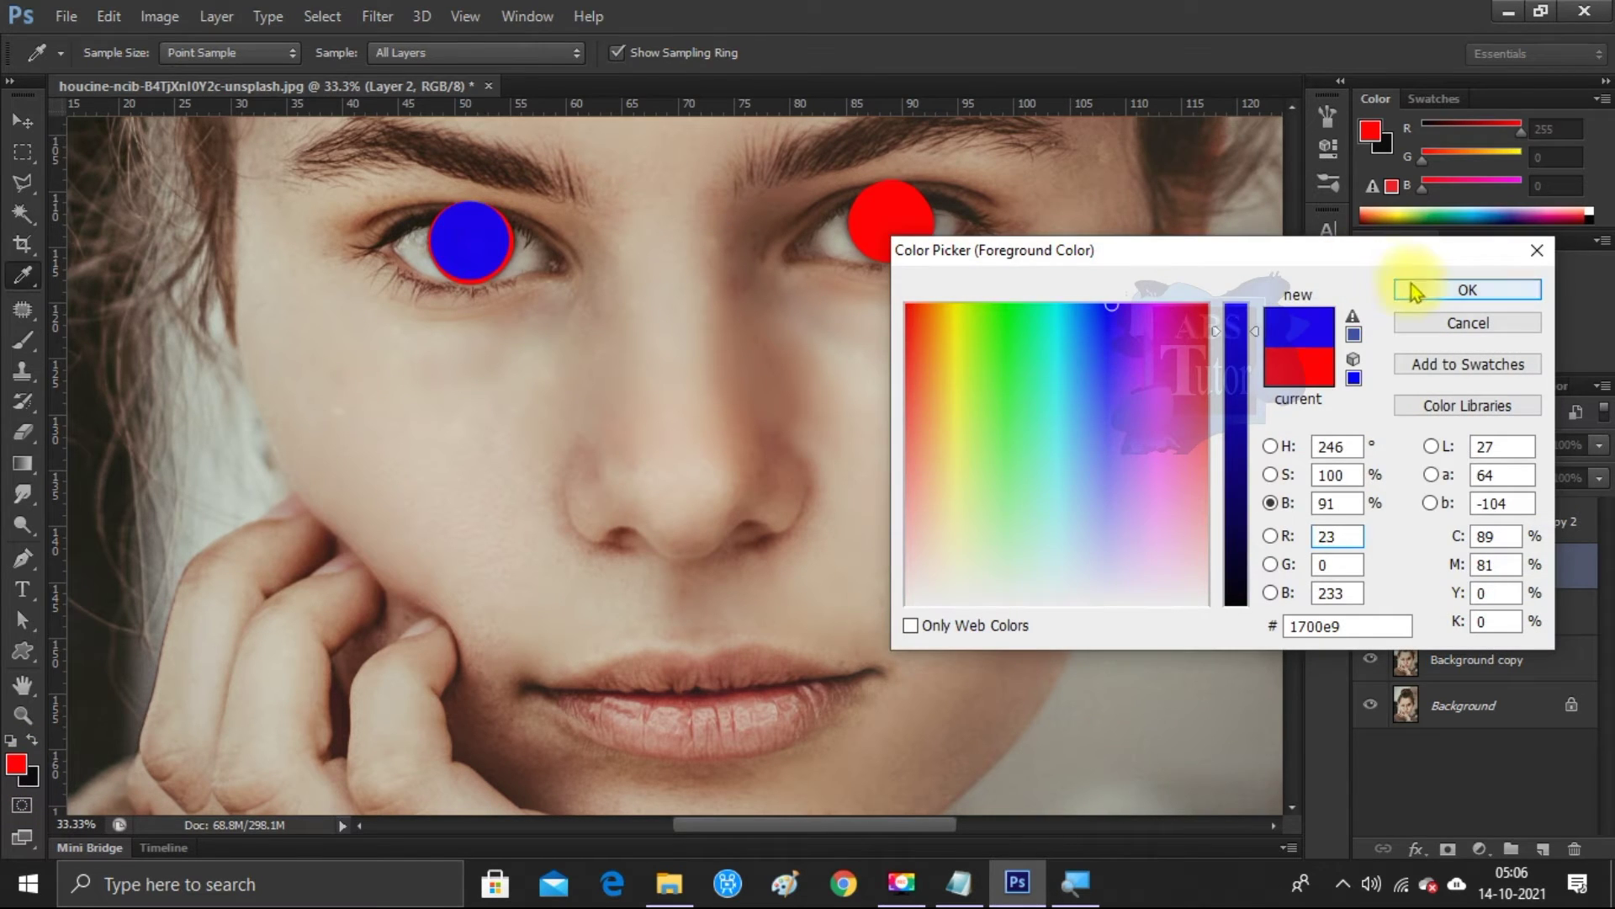
pyautogui.click(1416, 292)
pyautogui.press('b')
pyautogui.click(875, 225)
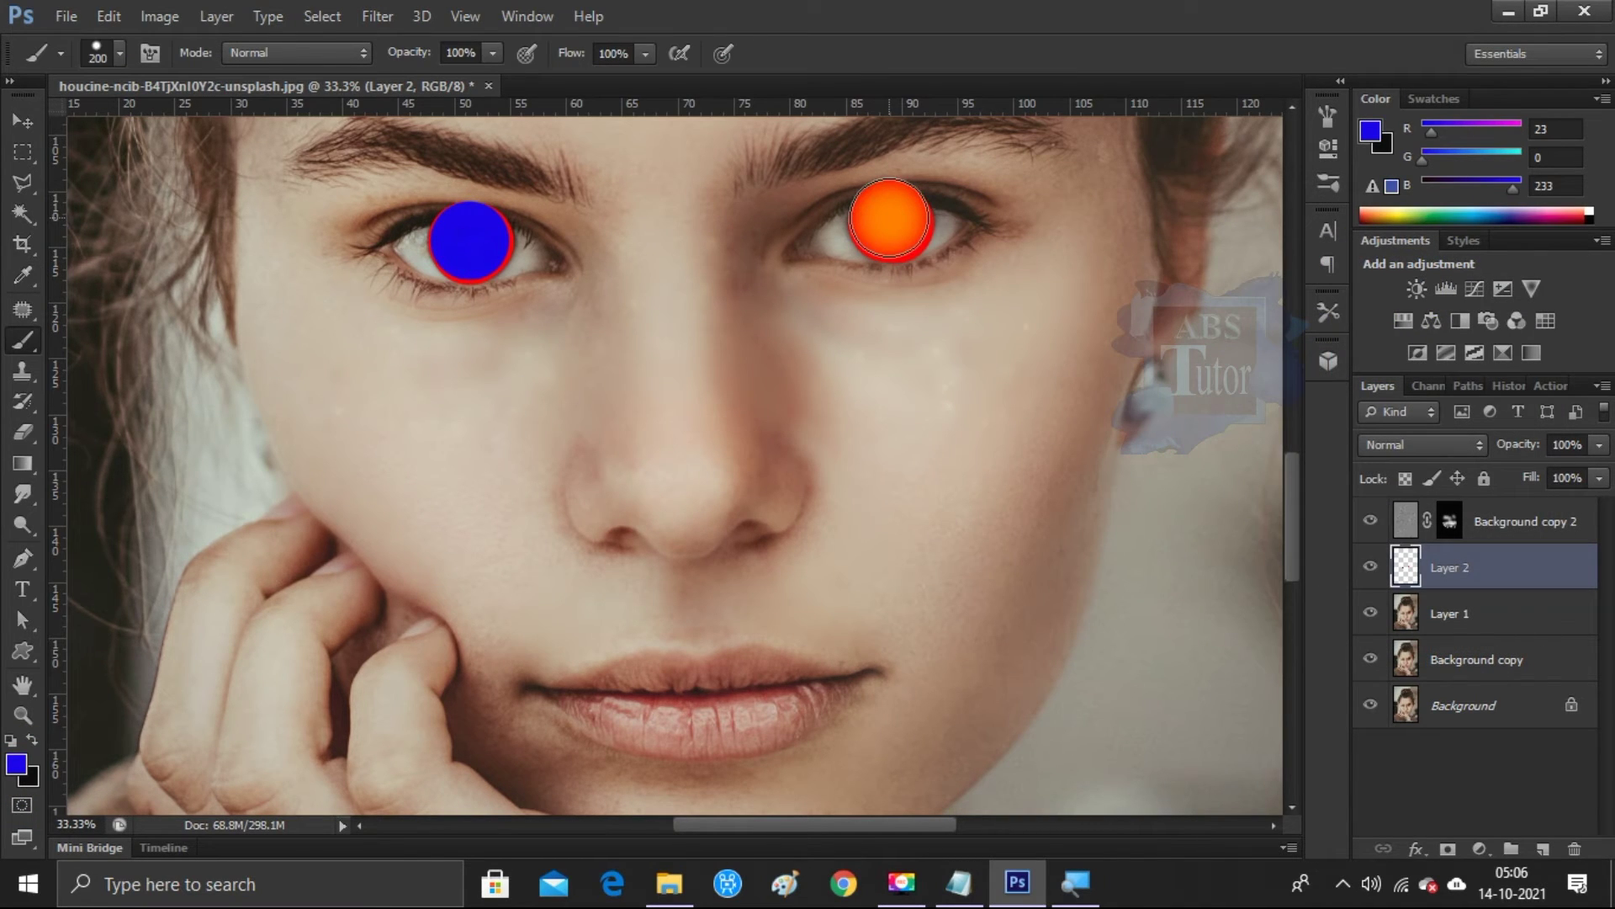
pyautogui.click(890, 223)
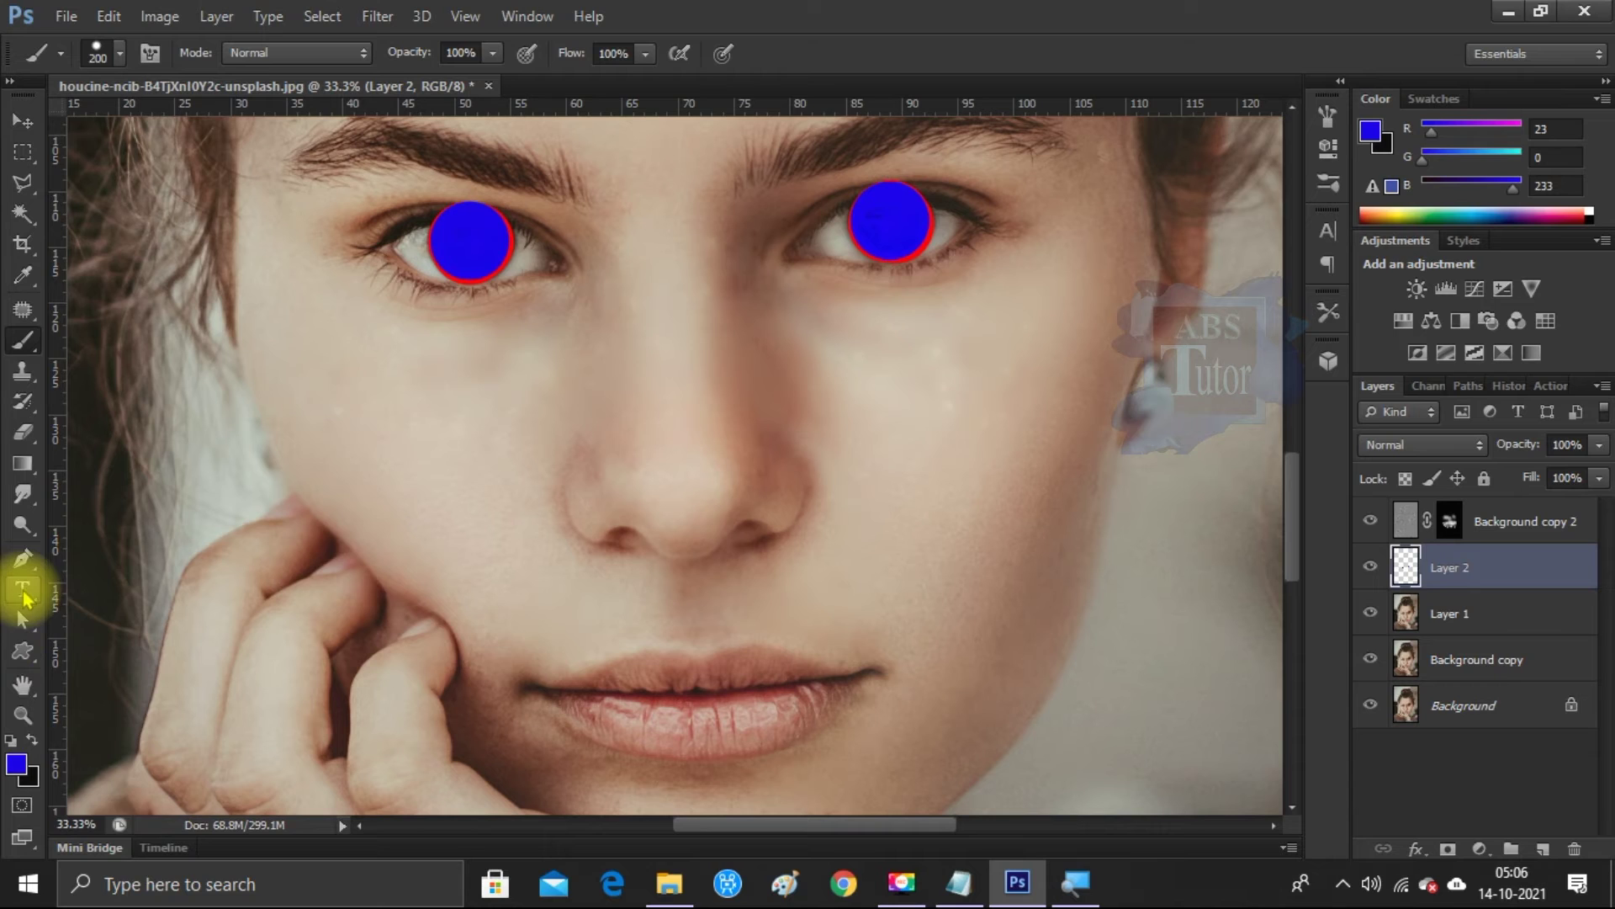
# - Select the Polygonal Lasso tool and zoom in closely on the lips
pyautogui.click(22, 183)
pyautogui.click(149, 202)
pyautogui.scroll(-3, 595, 650)
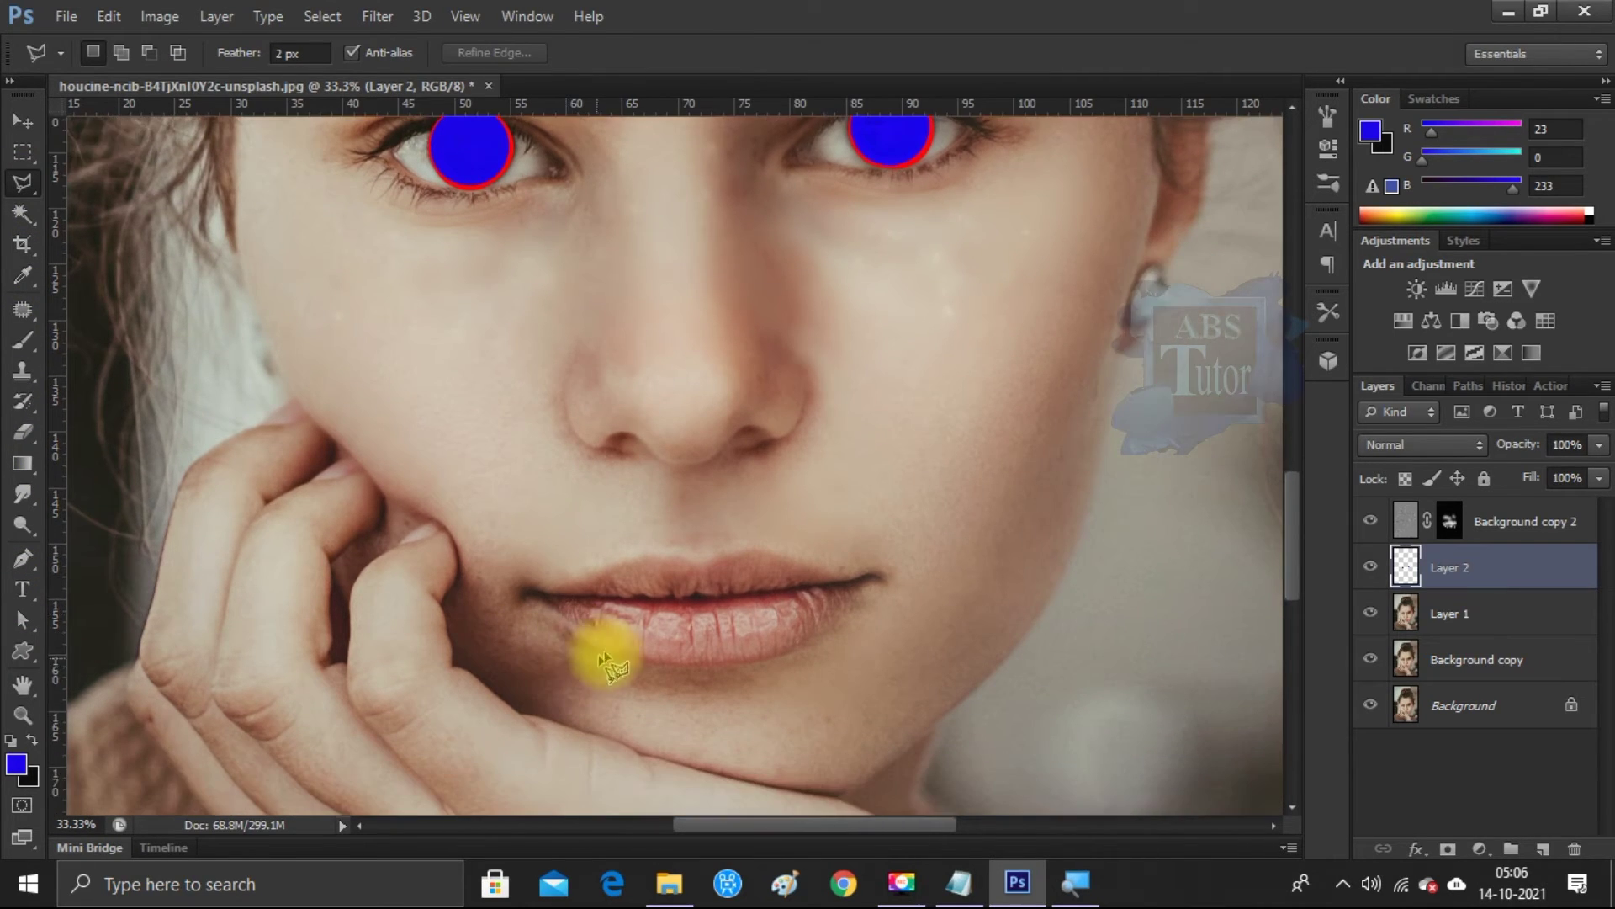
pyautogui.scroll(-1, 643, 587)
pyautogui.hotkey('ctrl', '=')
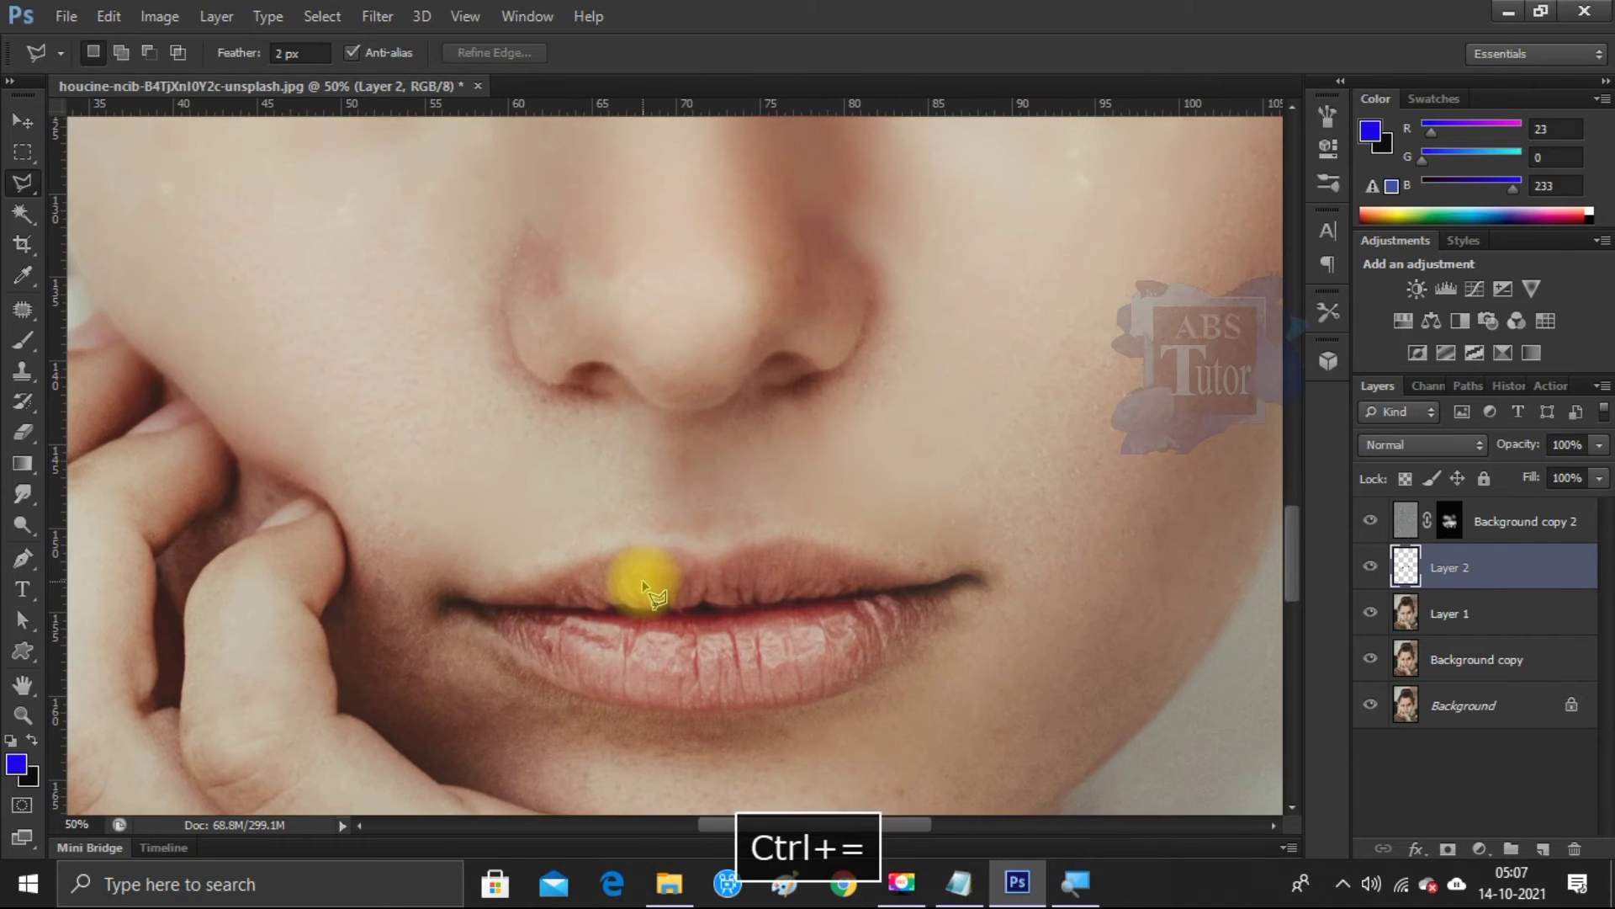
pyautogui.scroll(-2, 643, 580)
pyautogui.hotkey('ctrl', '=')
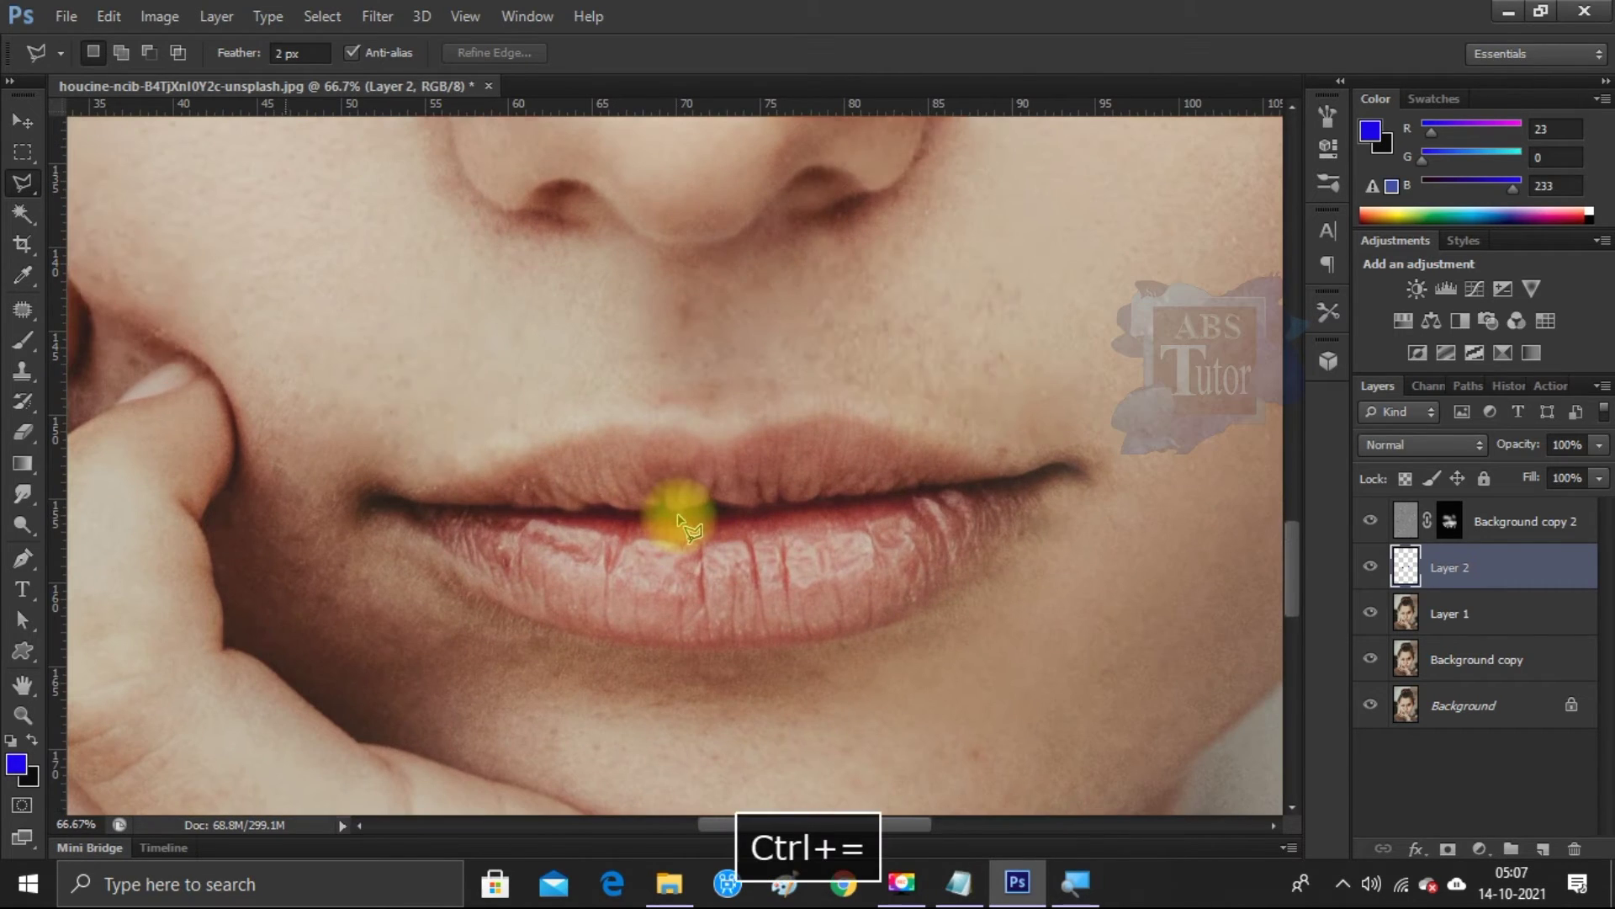
# - Trace a closed polygonal outline around the upper and lower lips
pyautogui.click(410, 497)
pyautogui.click(610, 427)
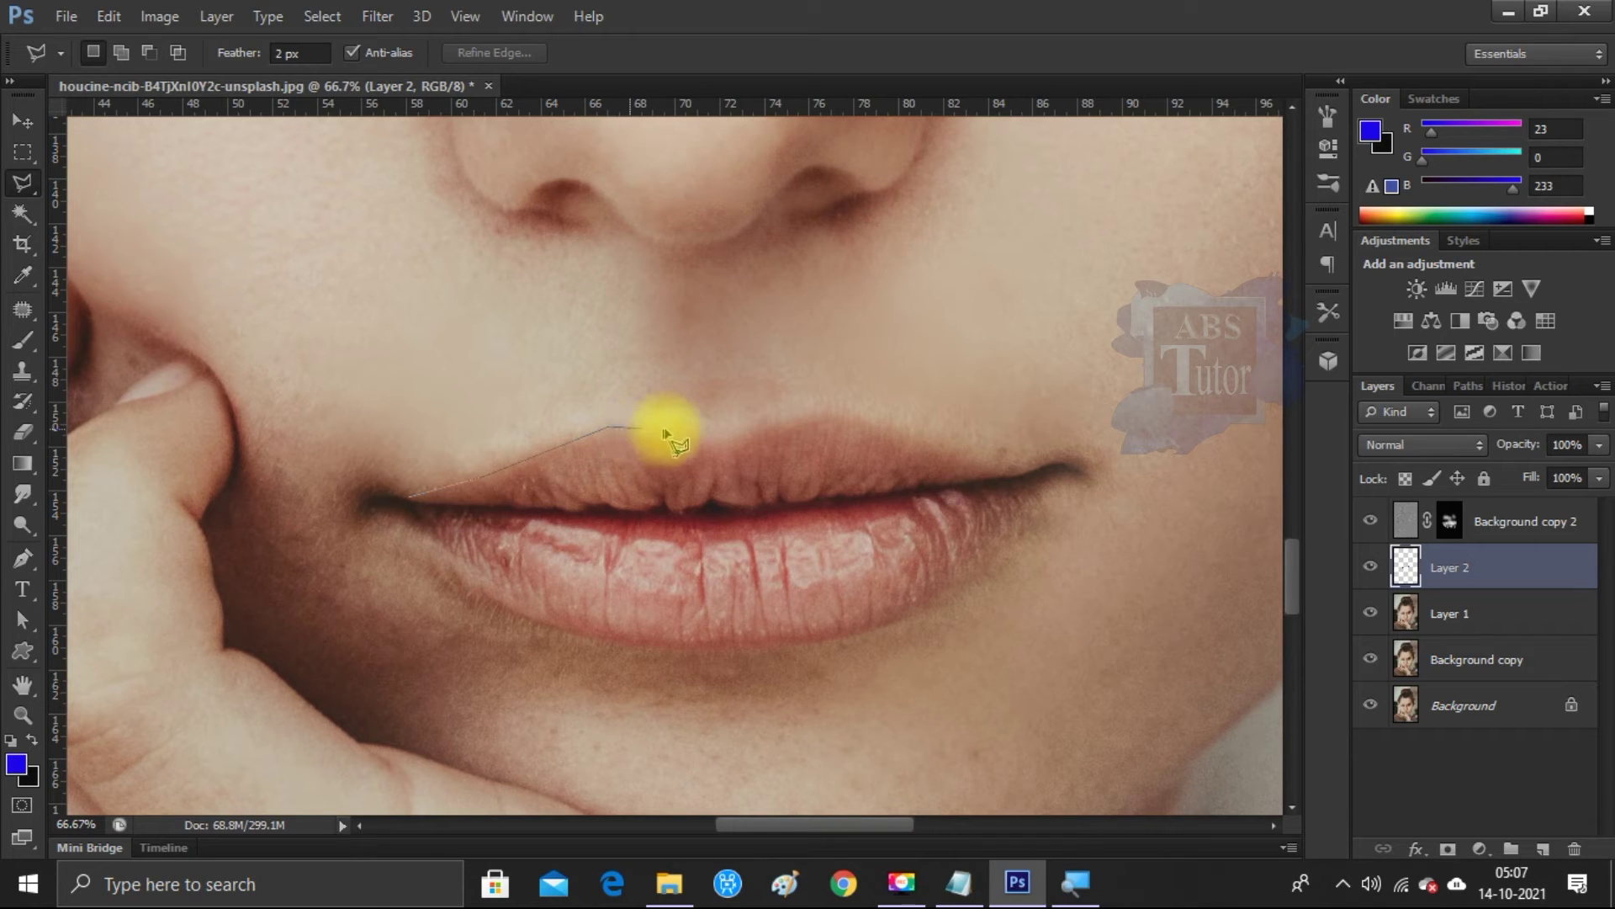
pyautogui.click(838, 412)
pyautogui.click(1060, 463)
pyautogui.click(989, 557)
pyautogui.click(944, 596)
pyautogui.click(900, 621)
pyautogui.click(783, 647)
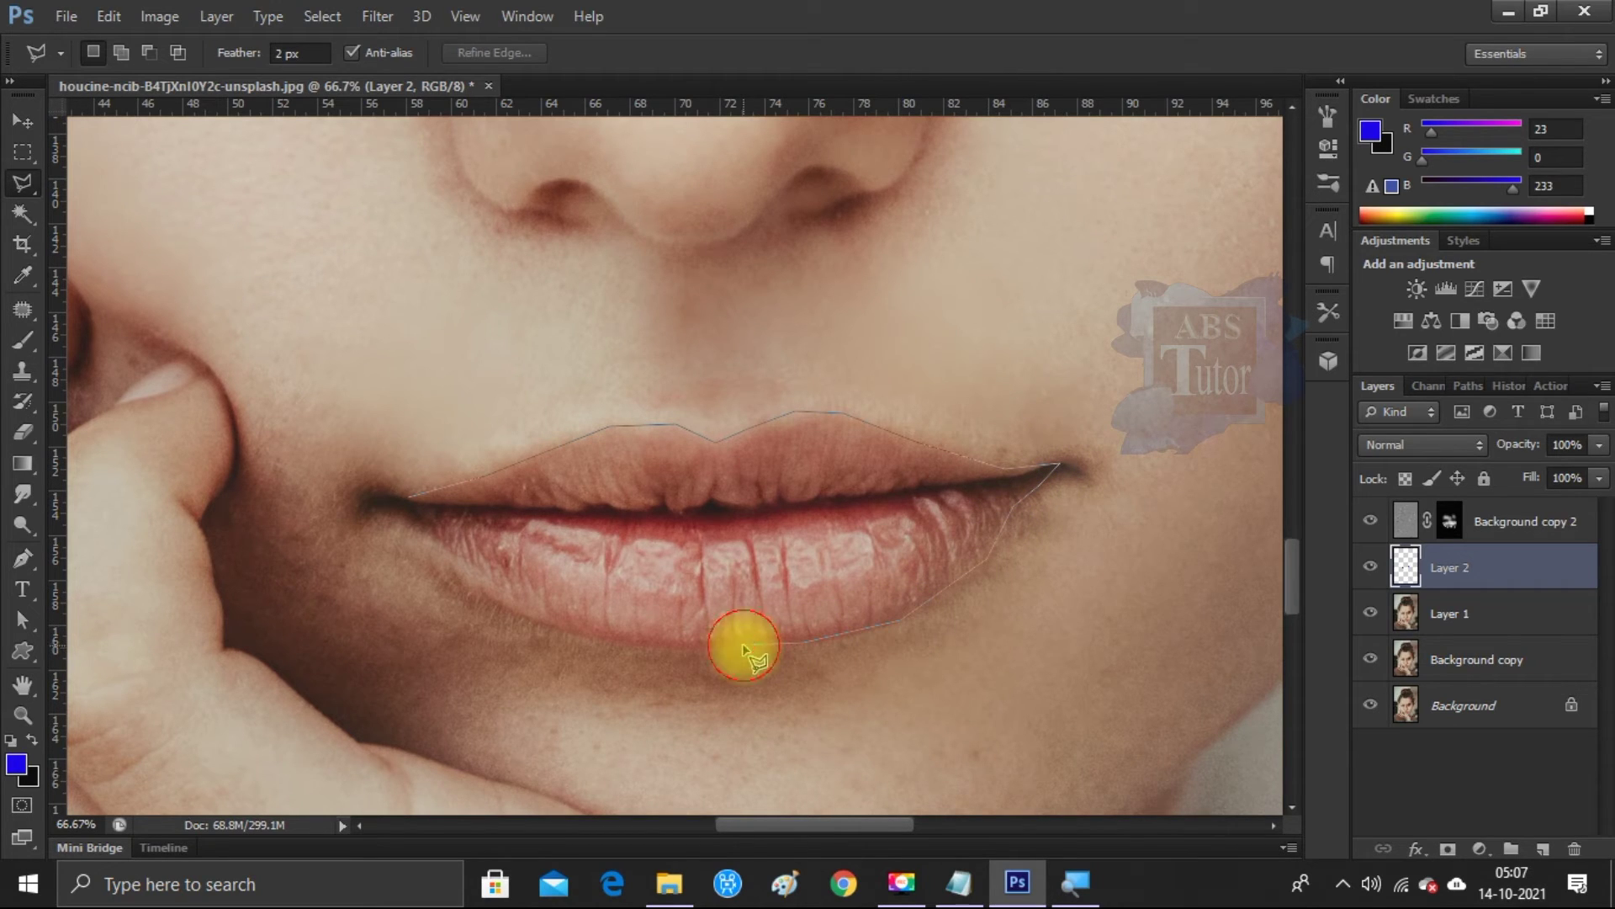
pyautogui.click(572, 637)
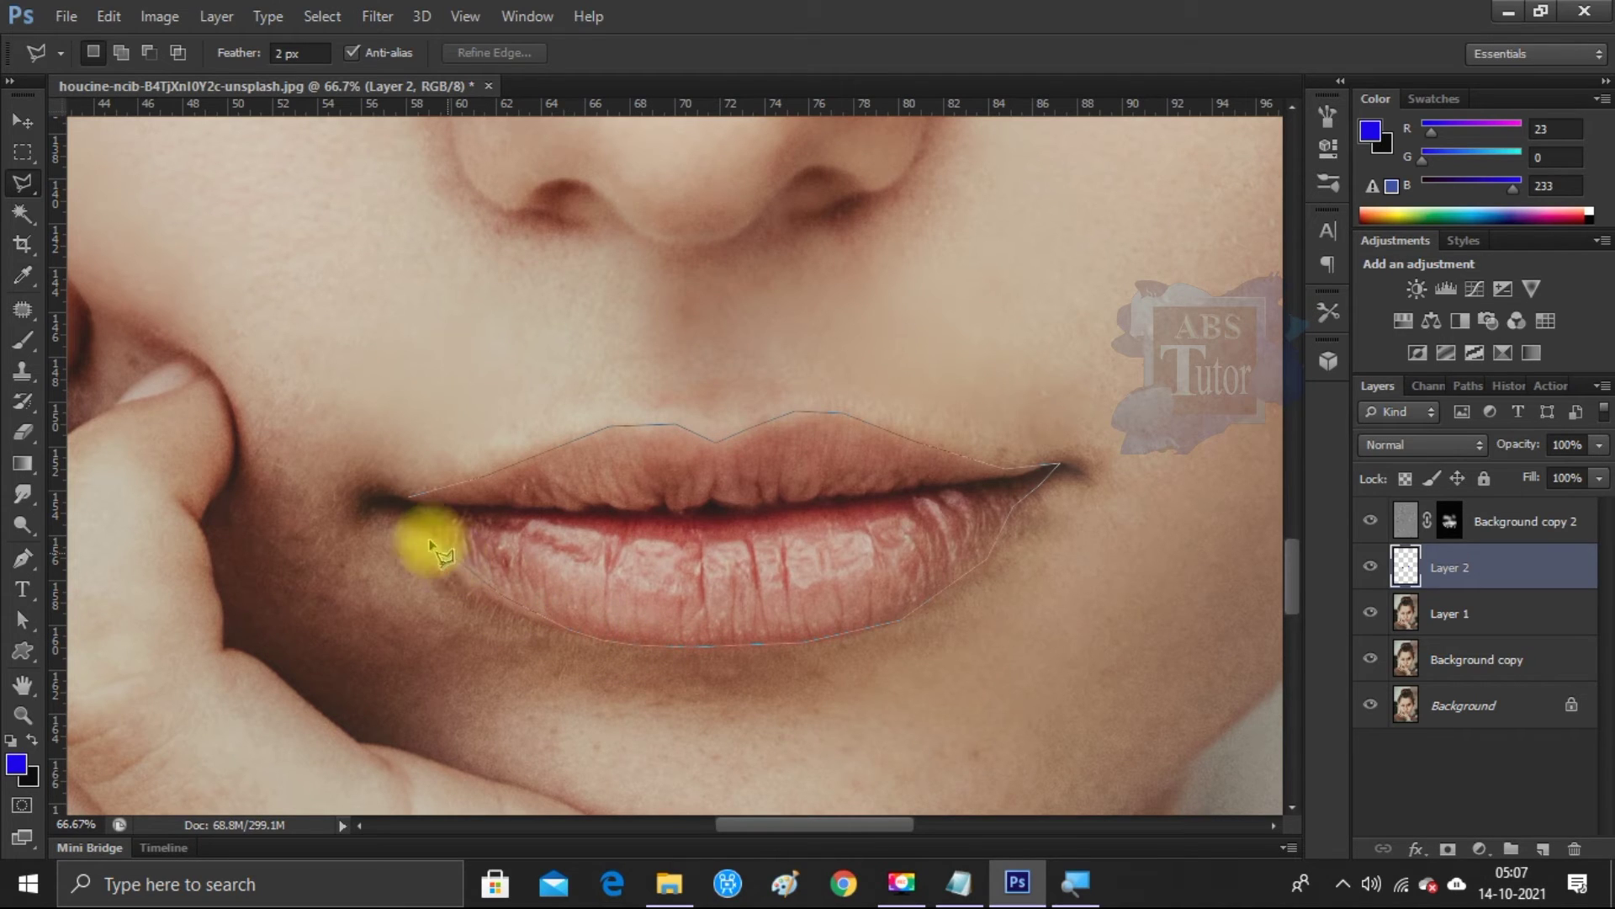
pyautogui.click(389, 502)
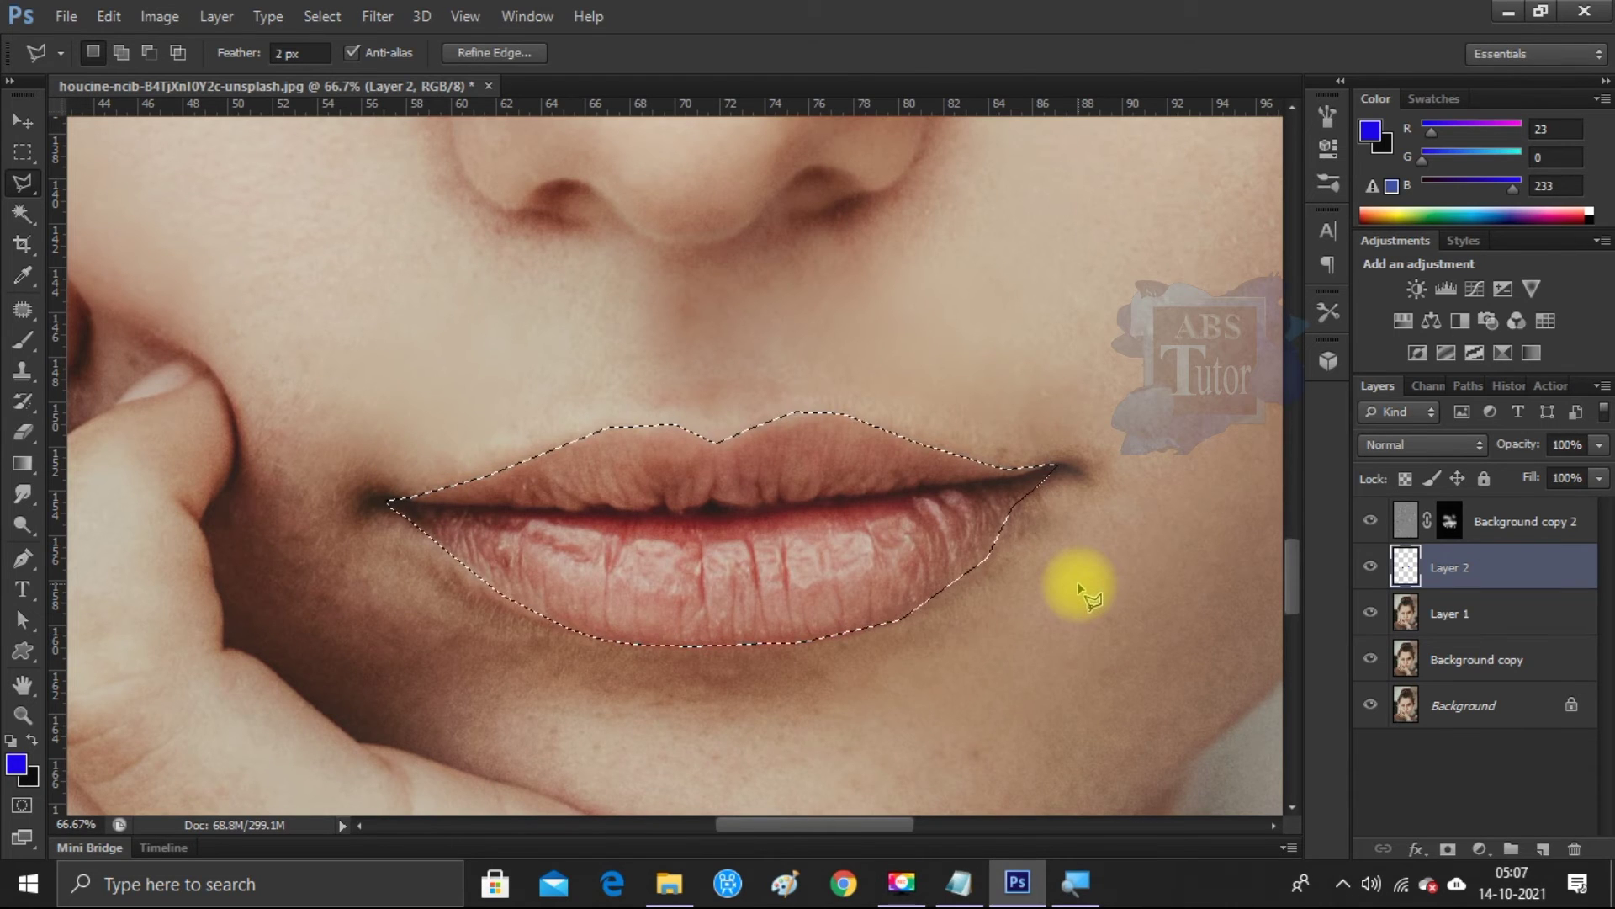
# - Set the foreground colour to a saturated orange
pyautogui.click(15, 763)
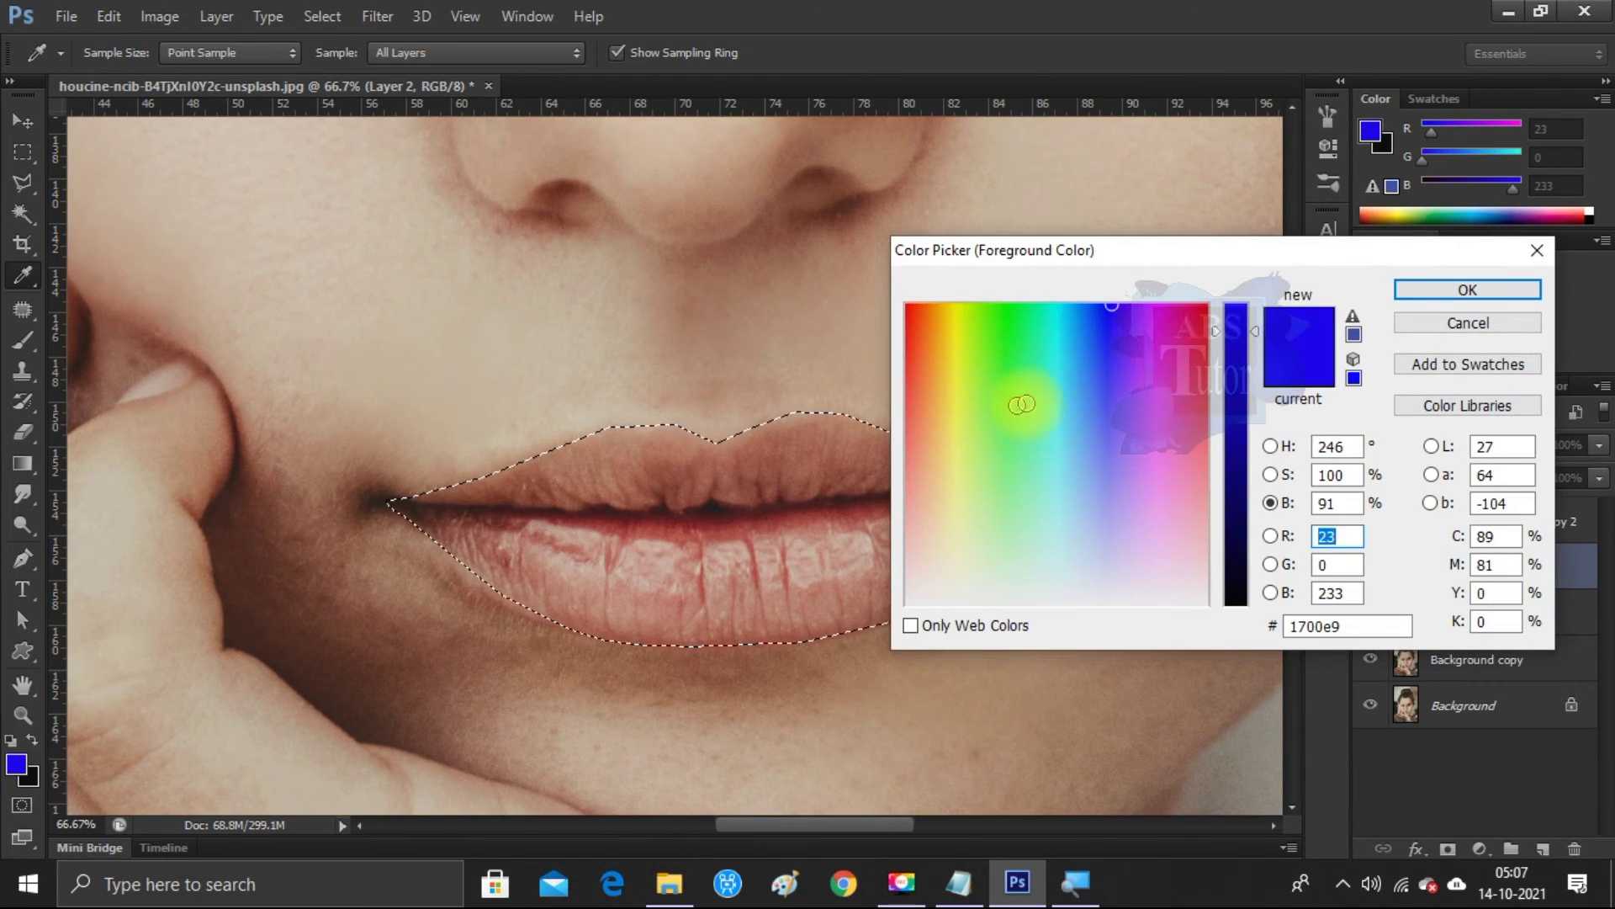
pyautogui.click(1174, 318)
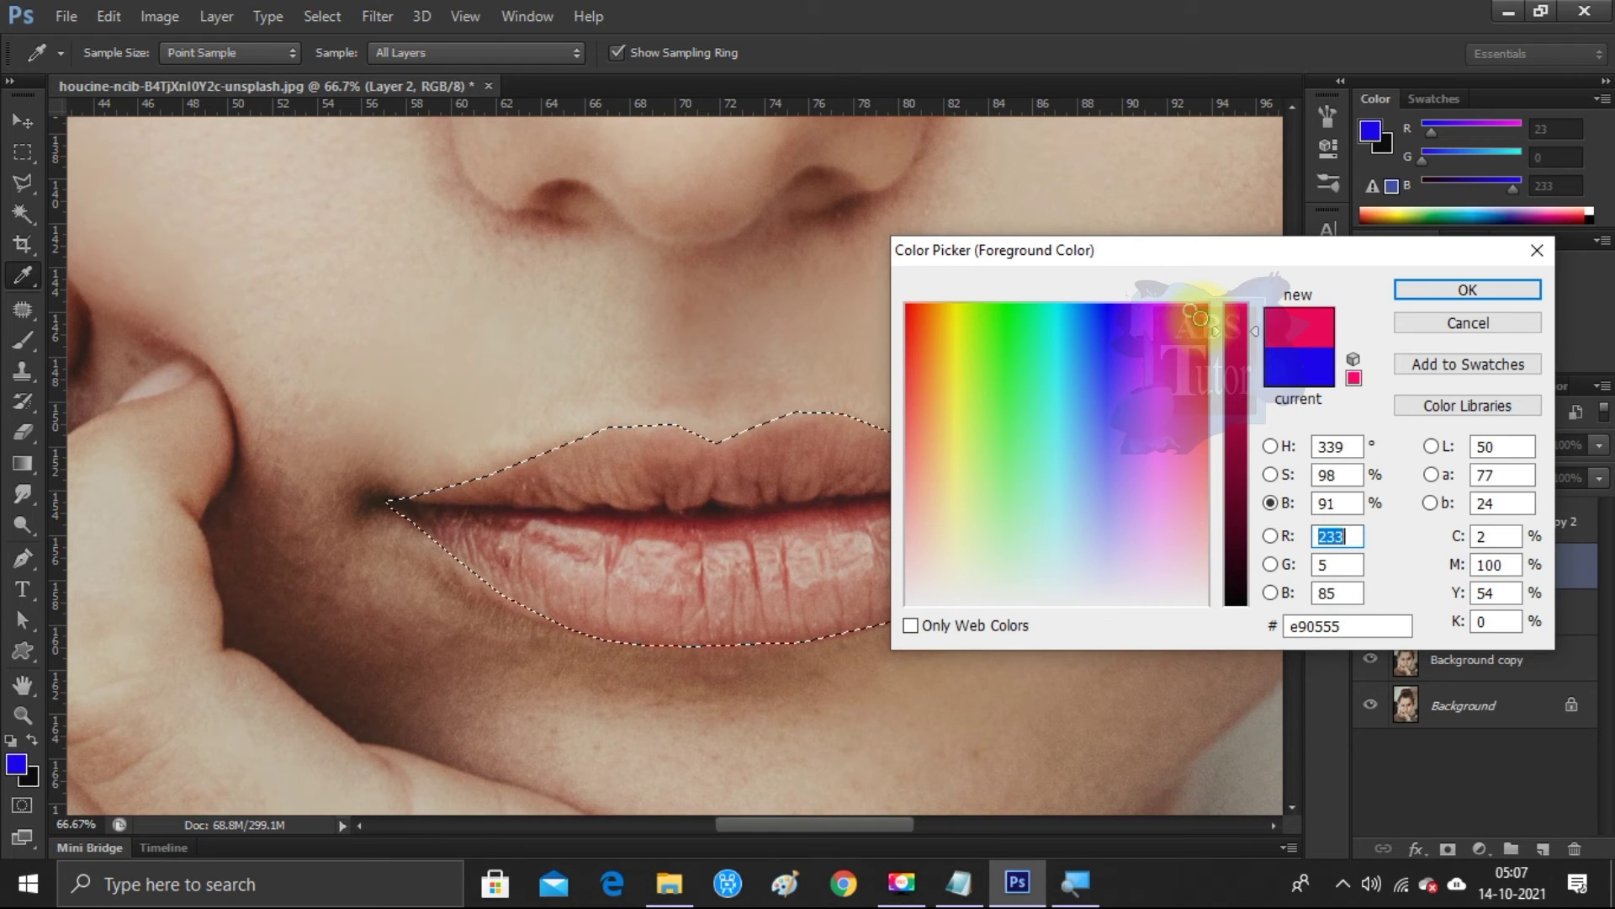
pyautogui.click(766, 568)
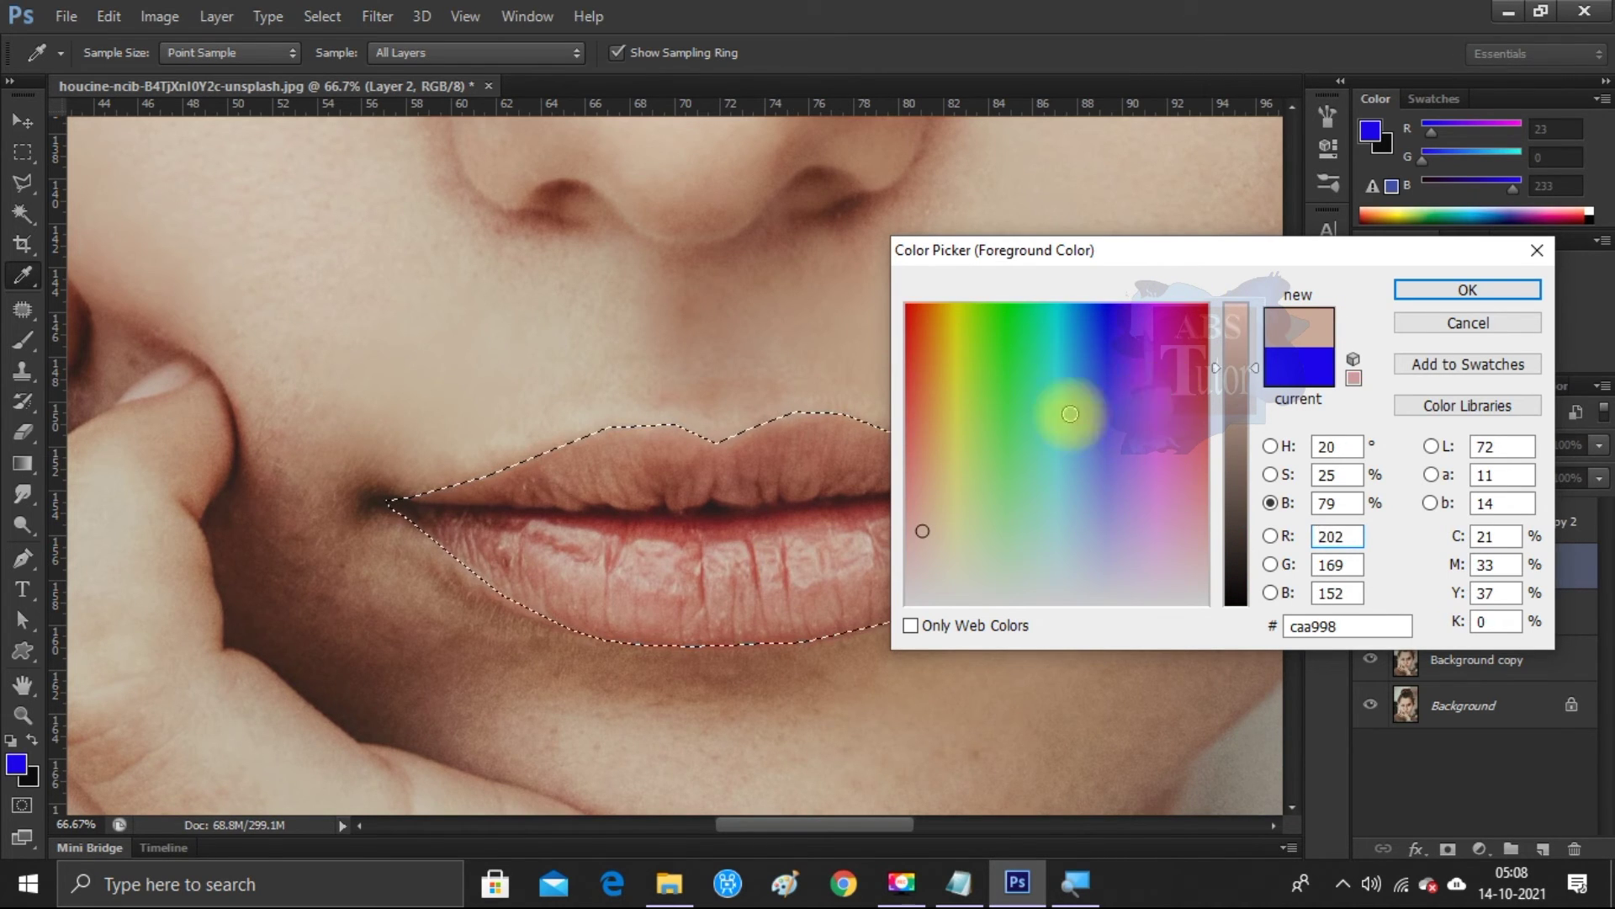
pyautogui.click(925, 506)
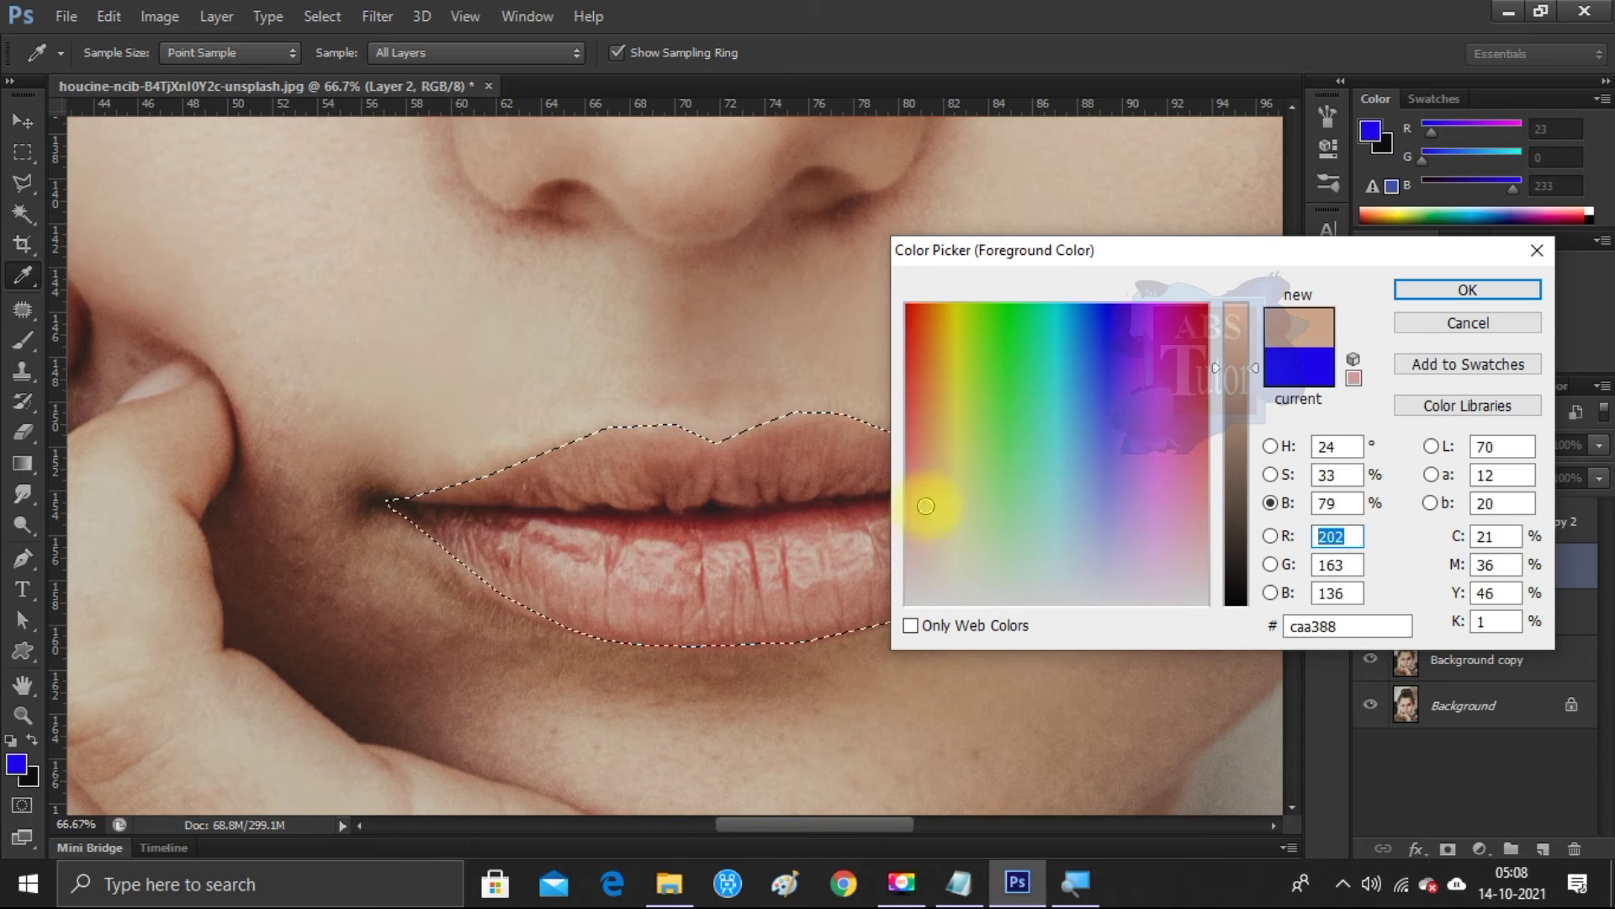
pyautogui.moveTo(930, 476); pyautogui.dragTo(906, 394)
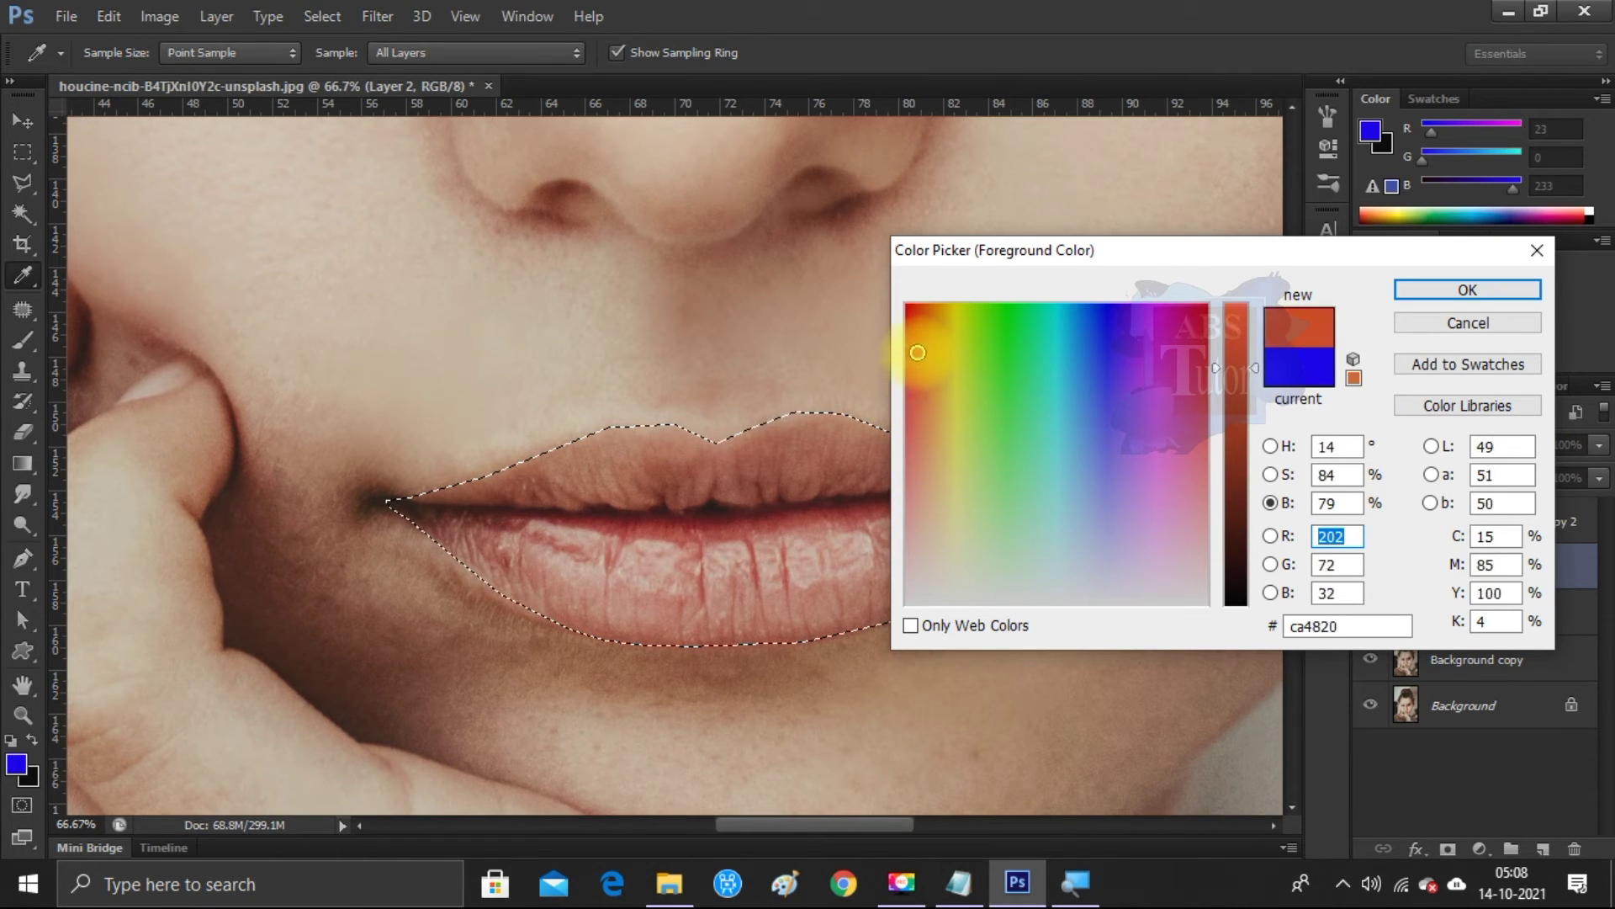
pyautogui.click(1408, 291)
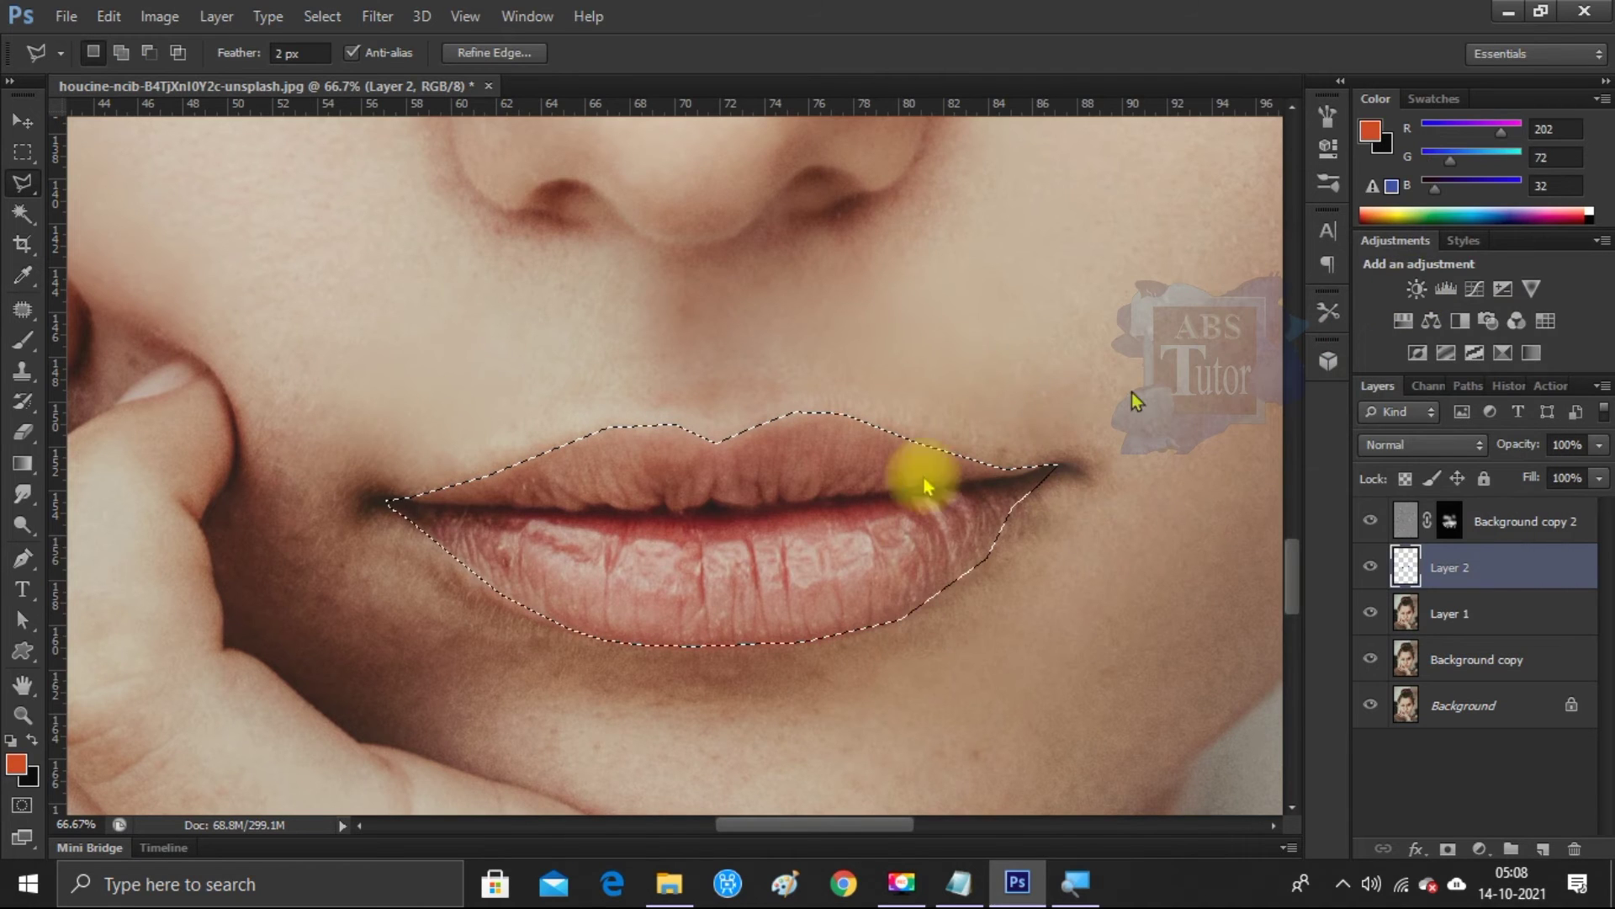
# - Brush solid orange paint inside the lip selection
pyautogui.click(23, 341)
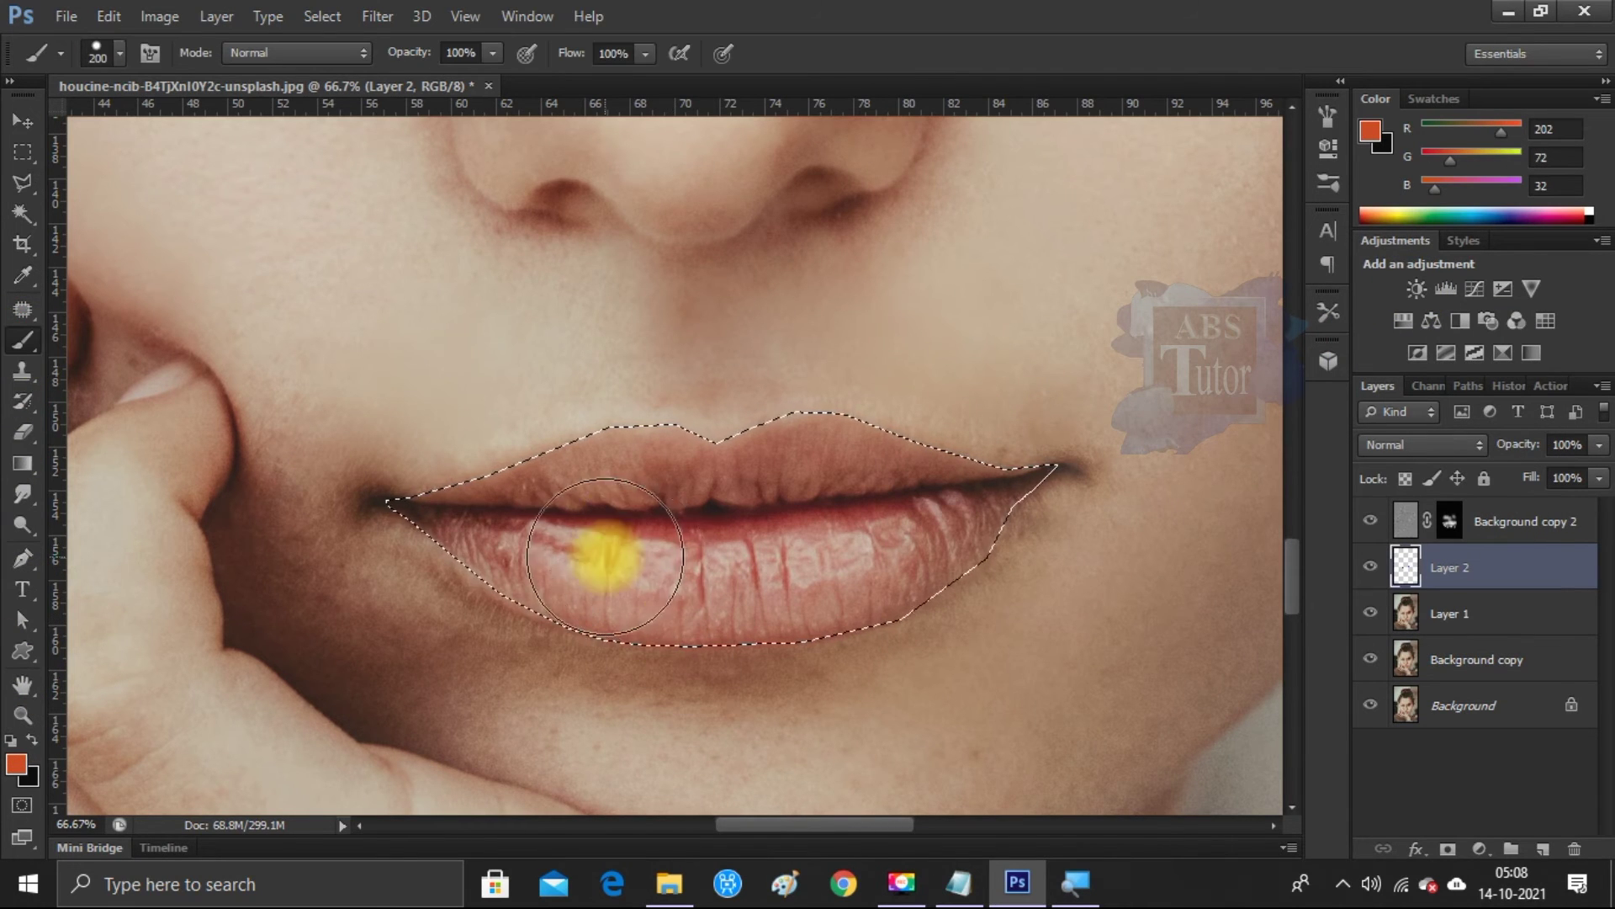
pyautogui.click(618, 519)
pyautogui.moveTo(674, 522)
pyautogui.mouseDown()
pyautogui.moveTo(606, 505)
pyautogui.moveTo(469, 523)
pyautogui.moveTo(496, 545)
pyautogui.moveTo(822, 558)
pyautogui.moveTo(966, 505)
pyautogui.moveTo(680, 478)
pyautogui.mouseUp()
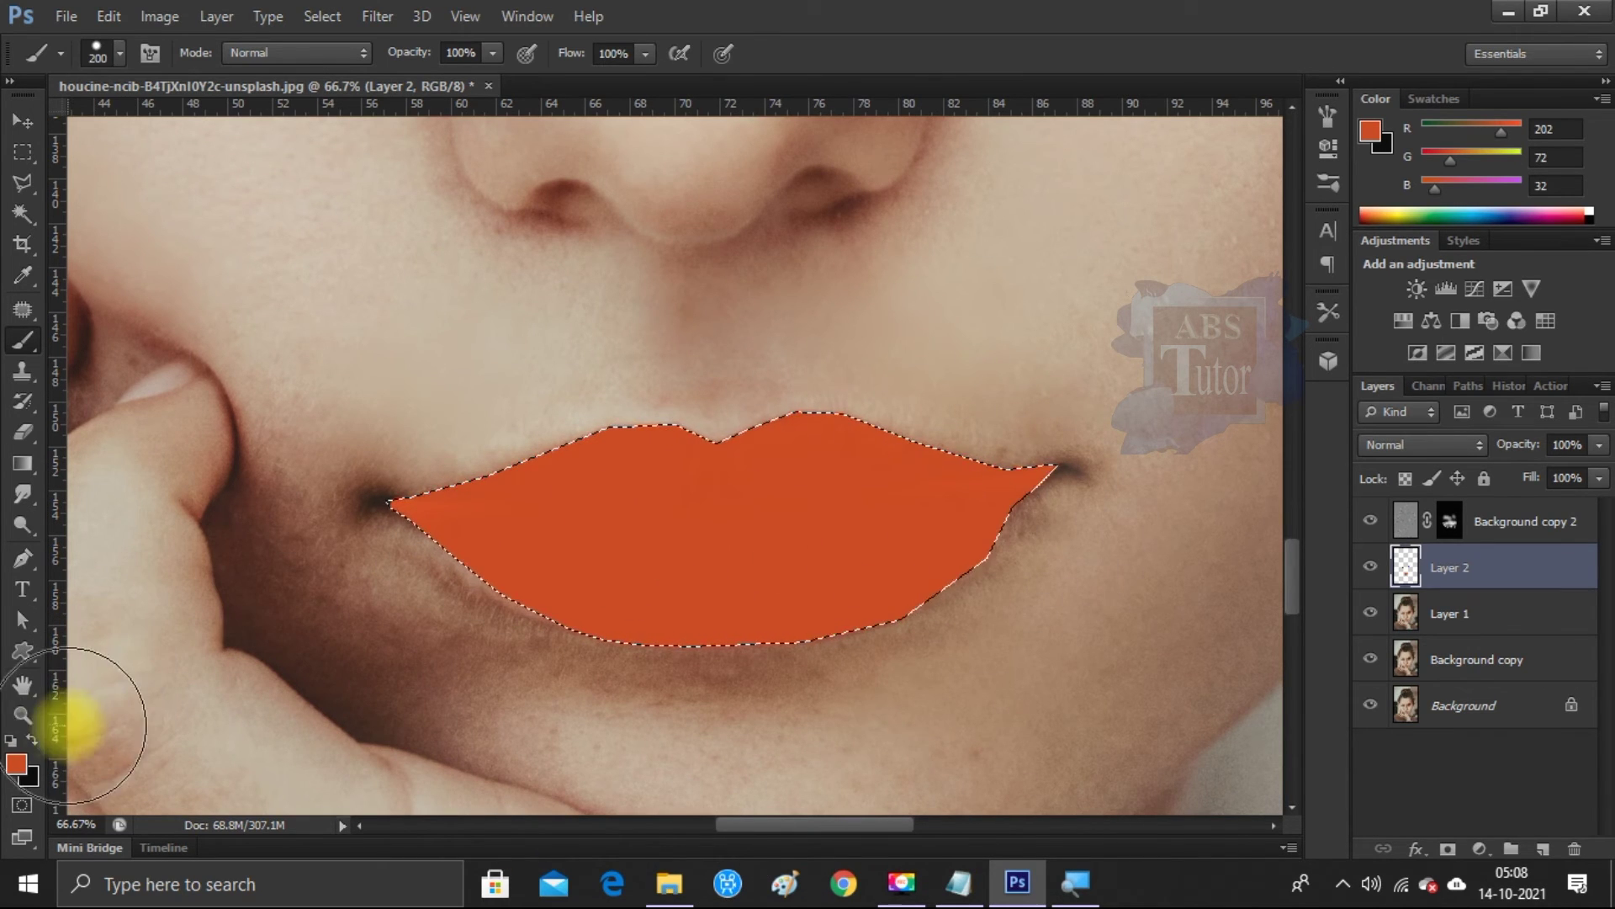
# - Fit the image on screen, then zoom in on the face
pyautogui.click(20, 717)
pyautogui.rightClick(503, 388)
pyautogui.click(555, 408)
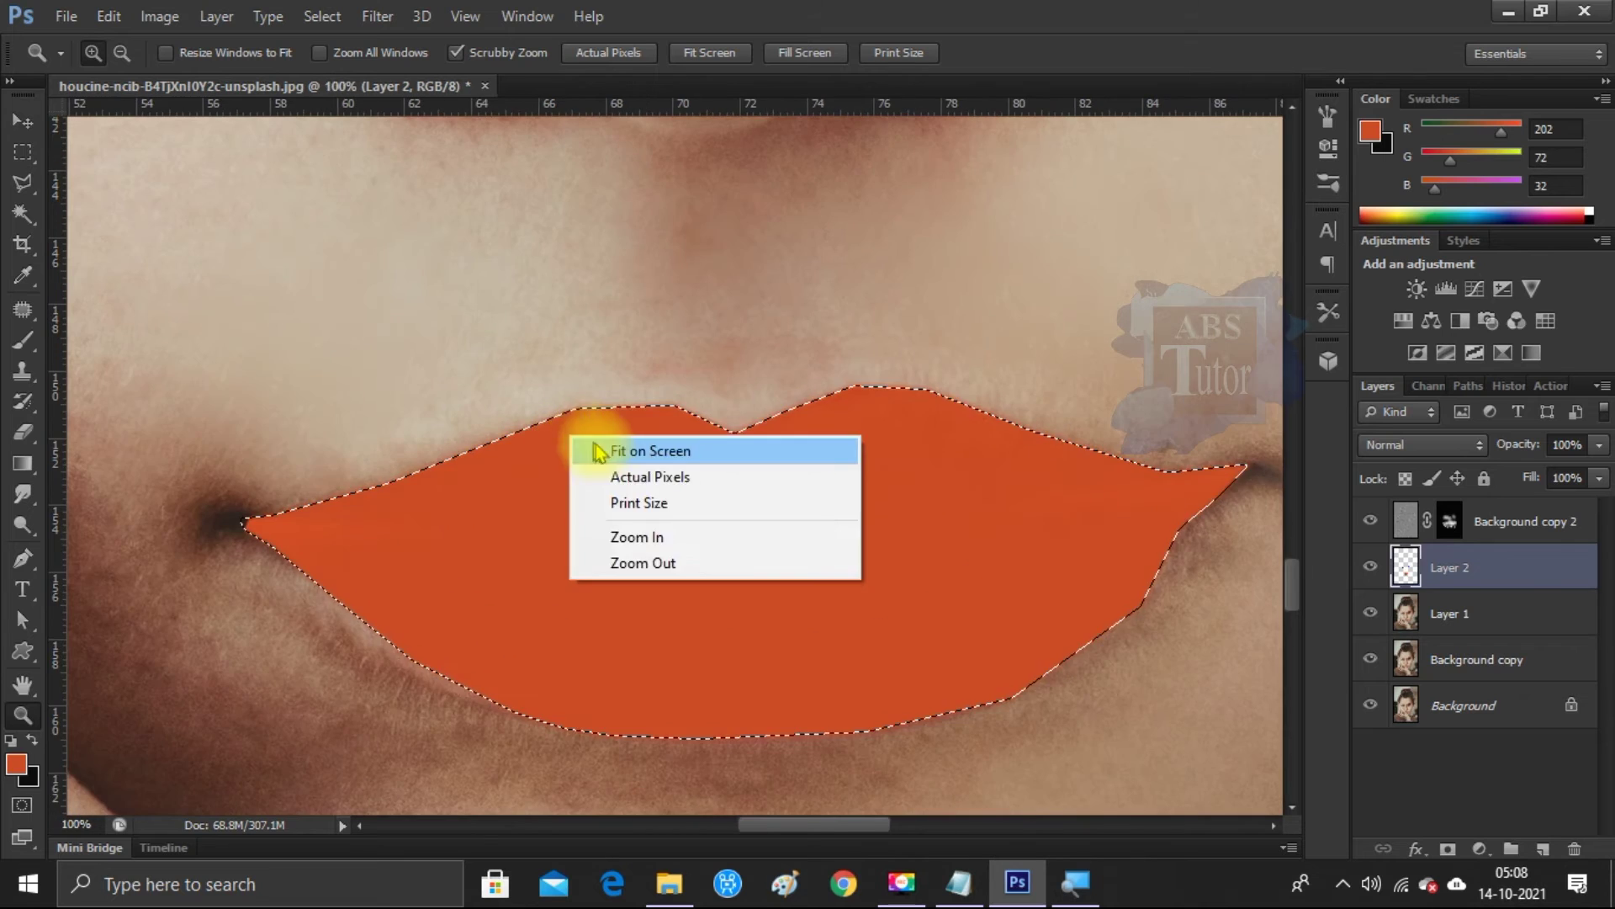
pyautogui.click(704, 579)
pyautogui.click(703, 579)
pyautogui.click(704, 580)
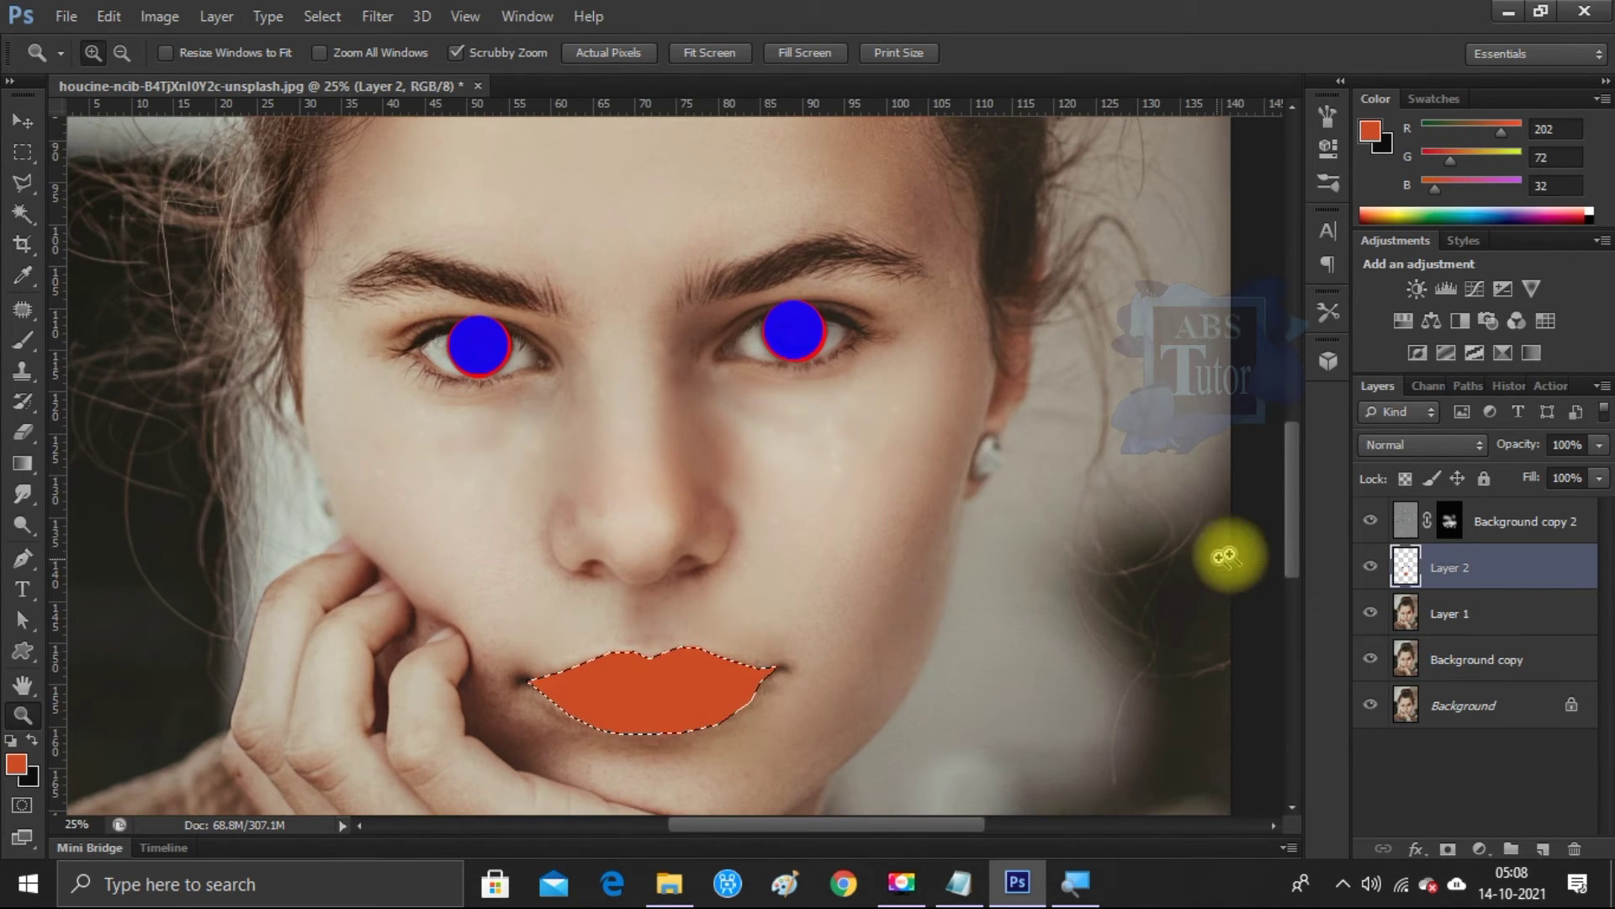
pyautogui.scroll(-1, 1293, 529)
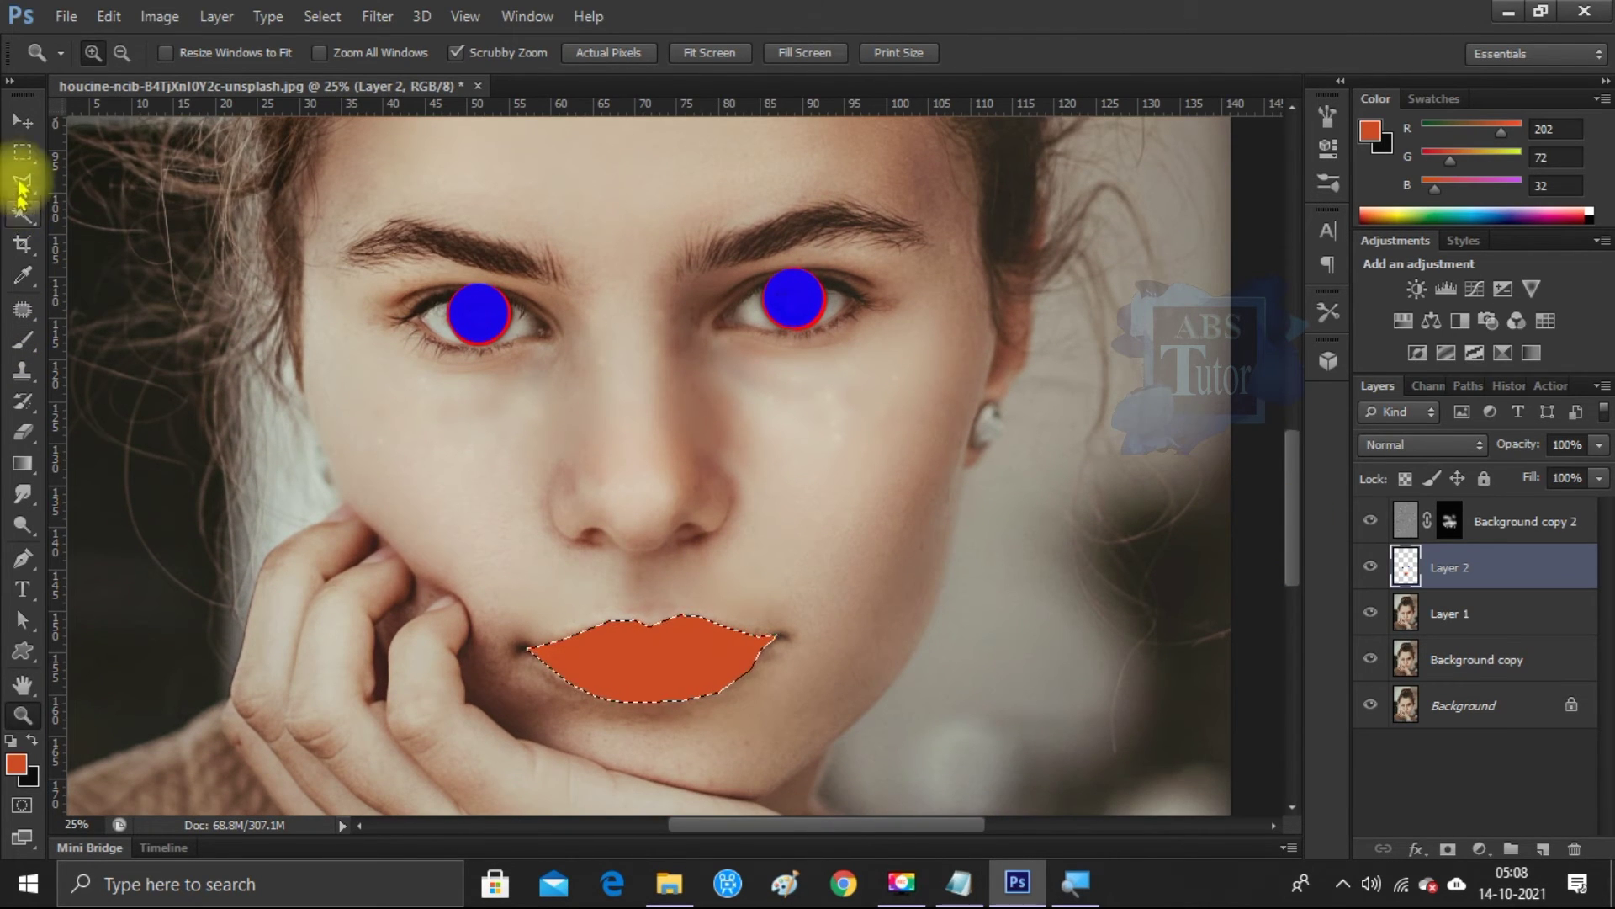
# - Deselect the lips and set Layer 2's blend mode to Color Burn
pyautogui.click(23, 151)
pyautogui.click(204, 247)
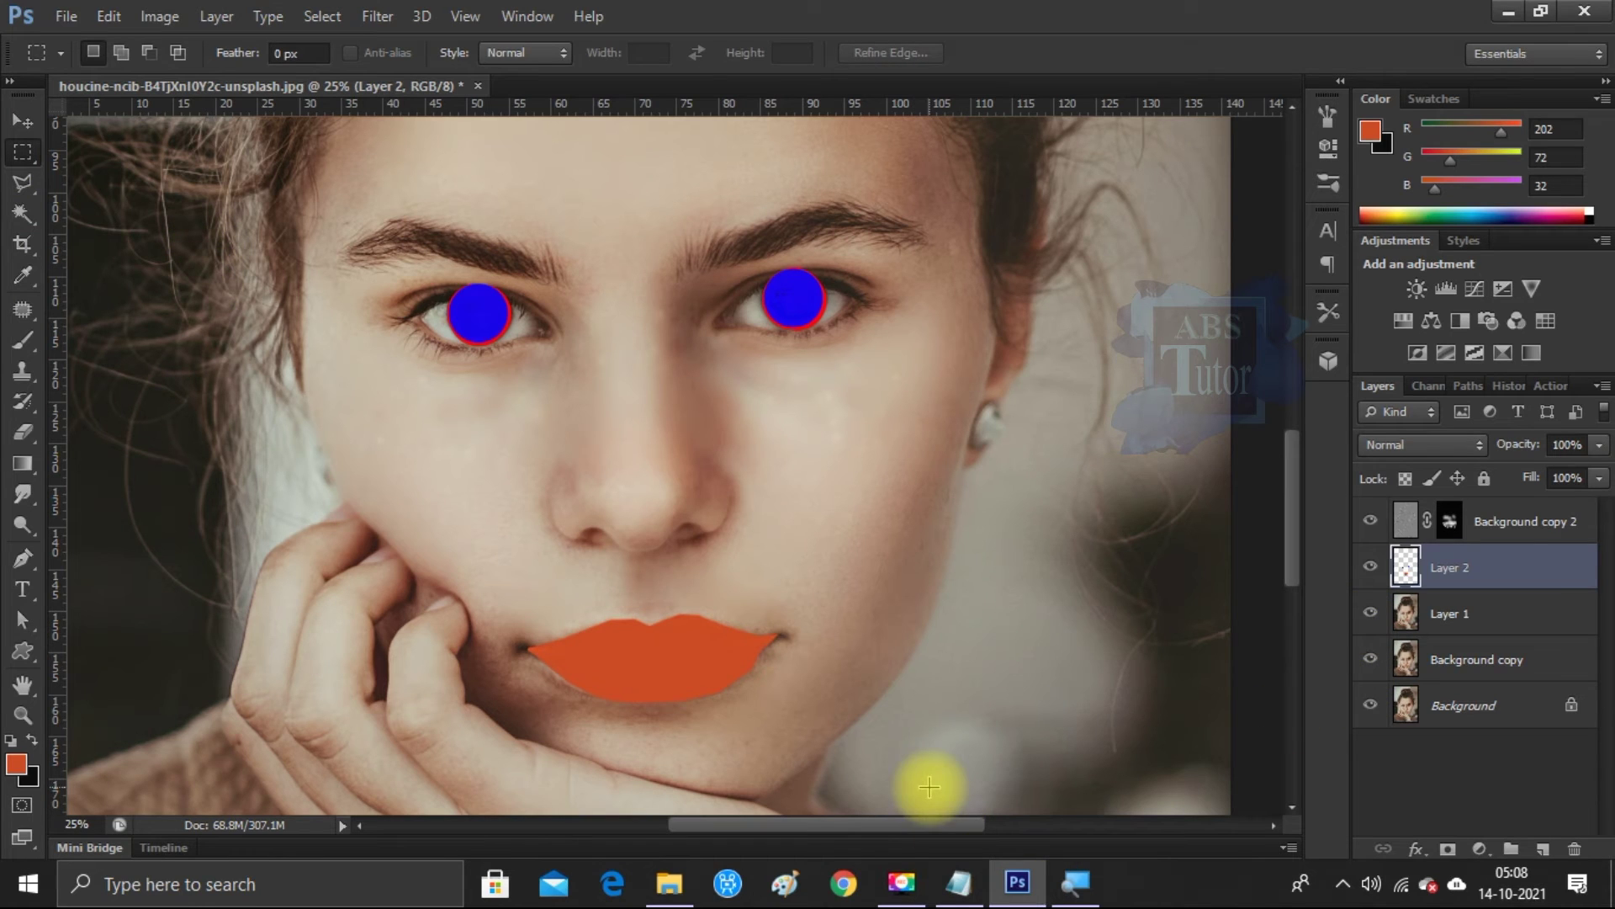
pyautogui.click(1468, 446)
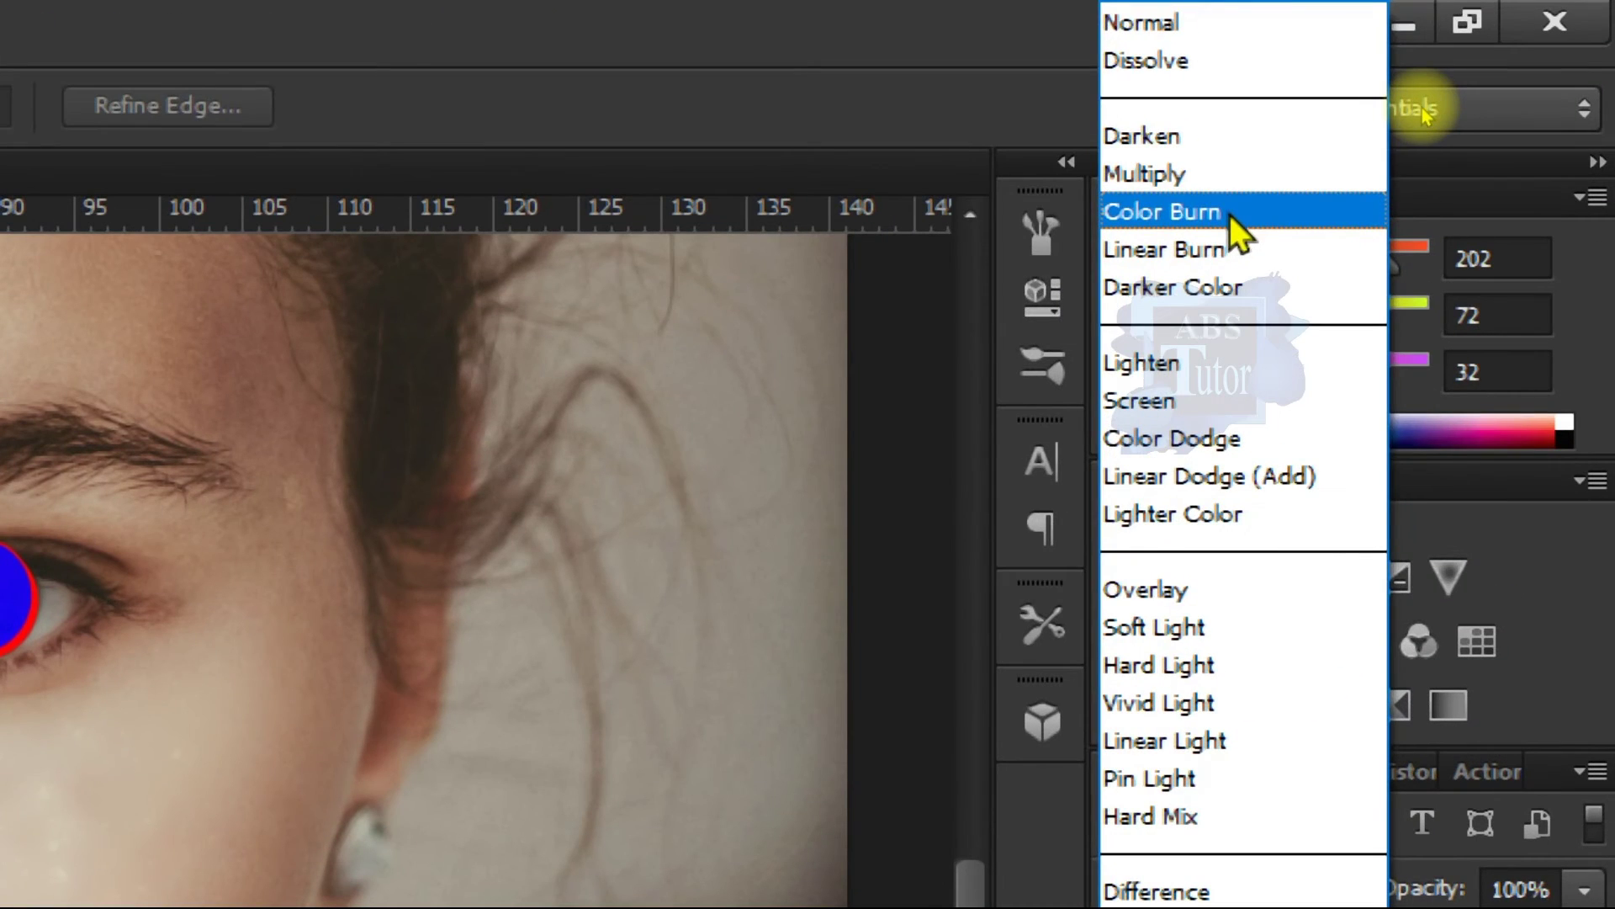
pyautogui.click(1229, 214)
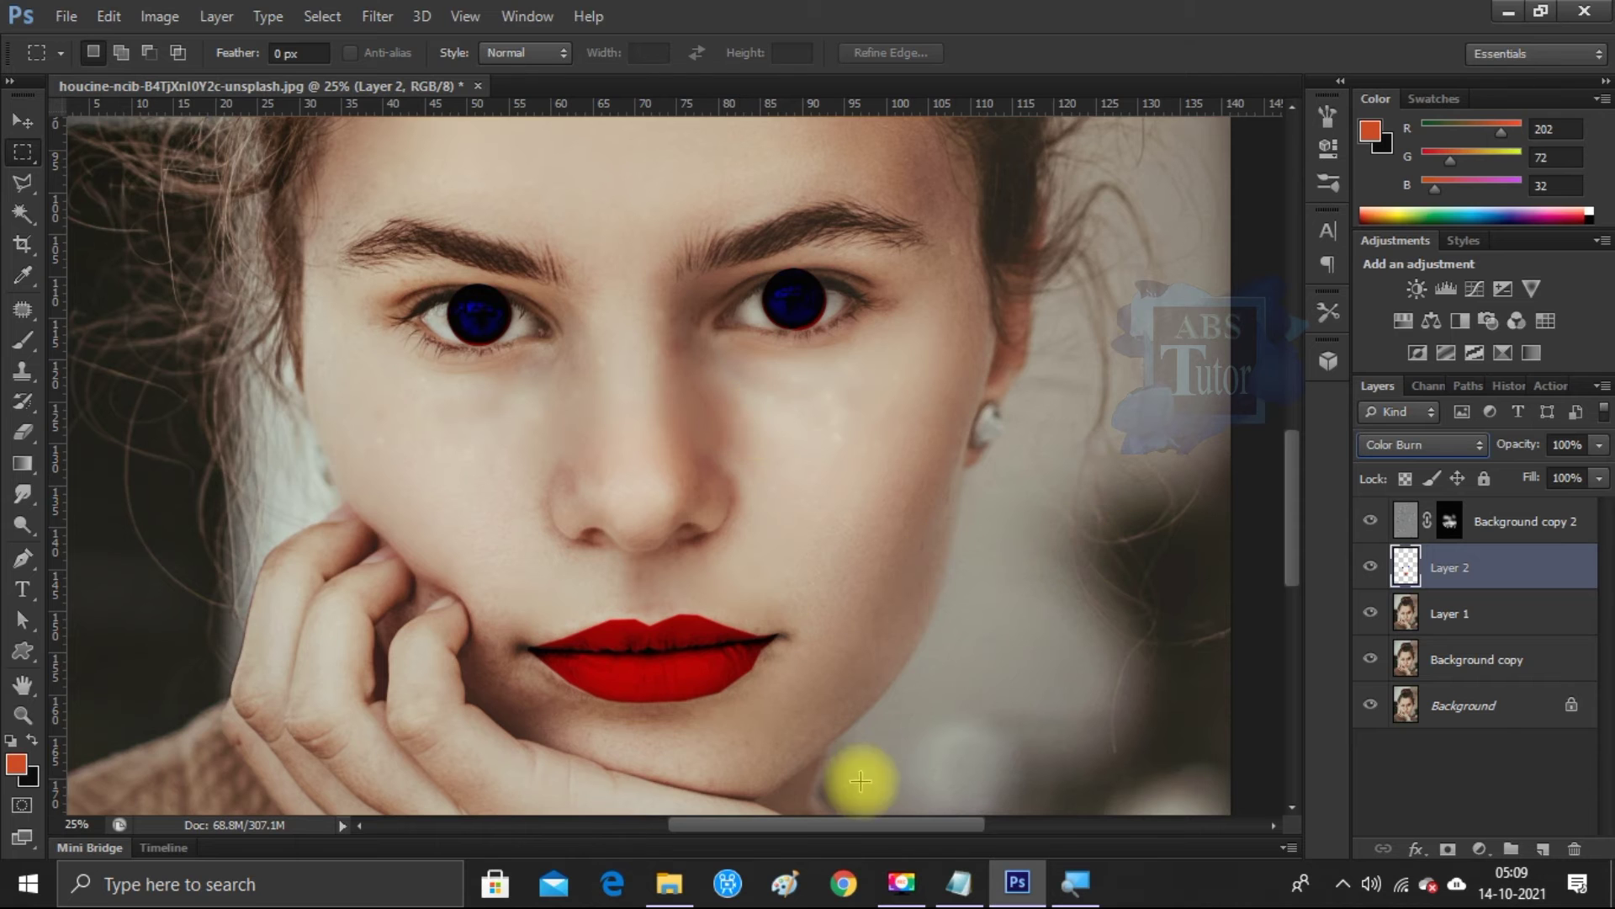
pyautogui.click(22, 715)
pyautogui.click(470, 352)
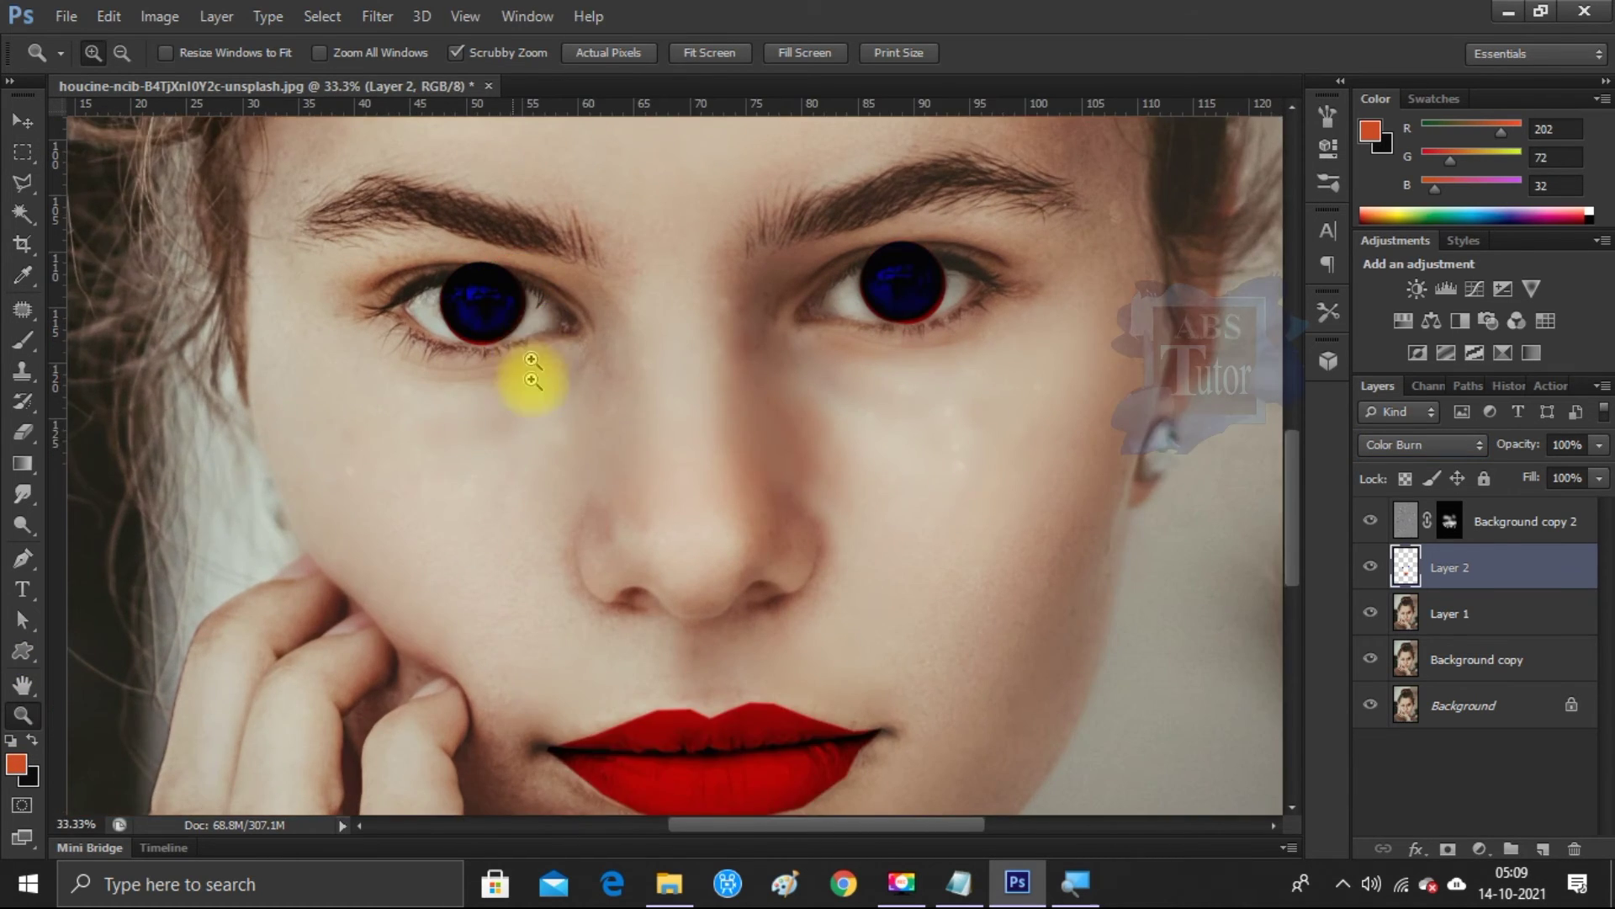
# - Zoom in on the left eye and switch to the Eraser tool
pyautogui.click(530, 372)
pyautogui.click(505, 270)
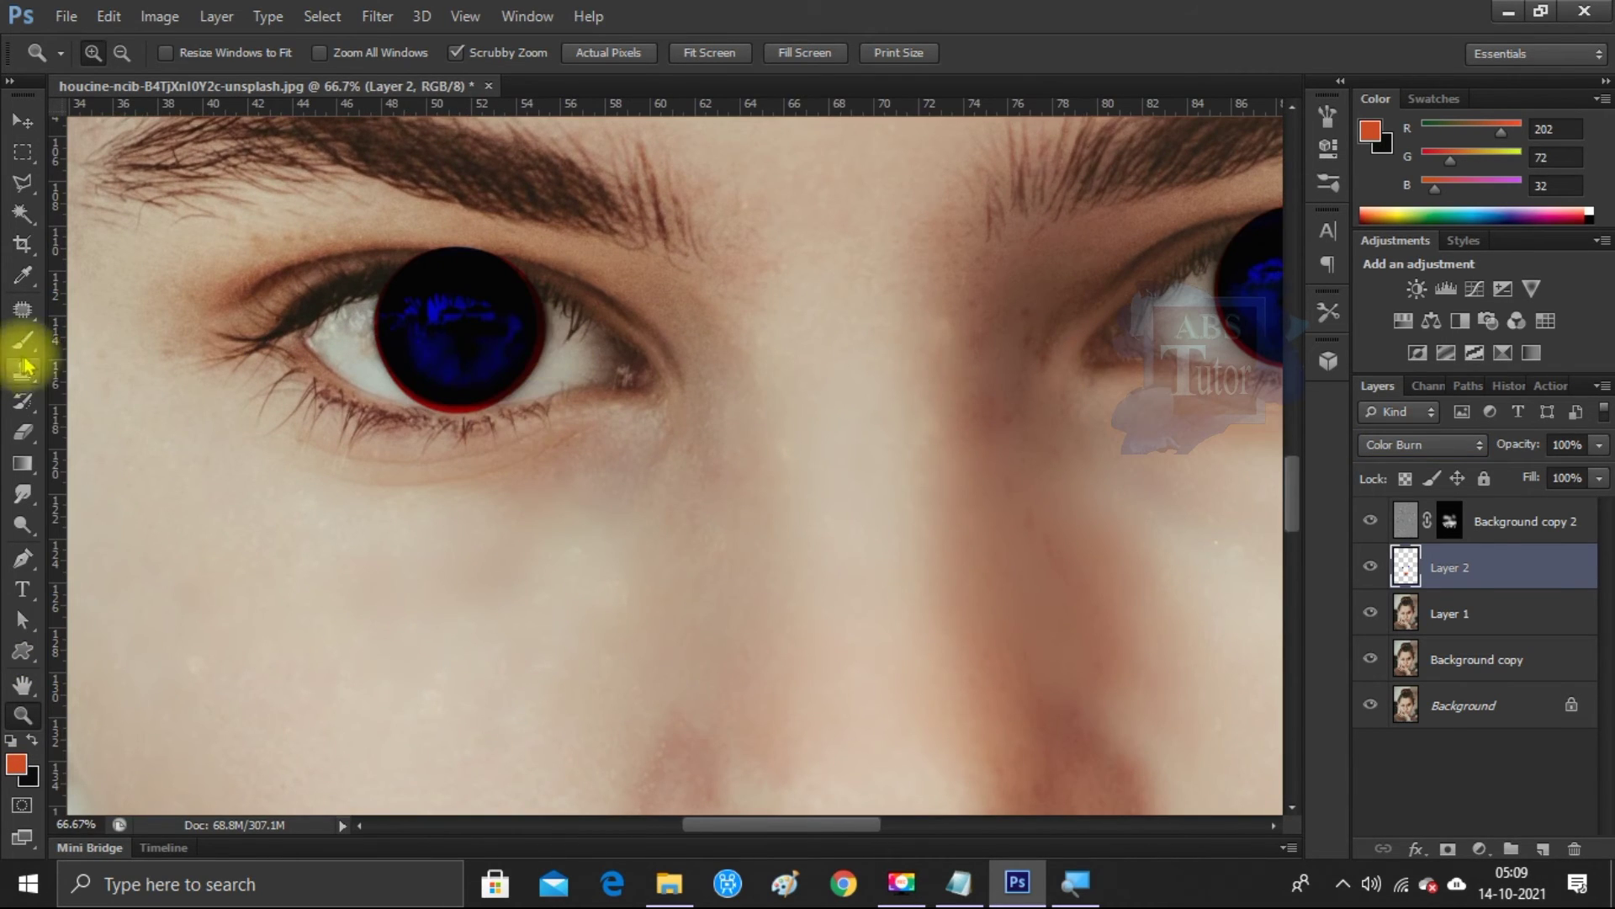
pyautogui.click(22, 432)
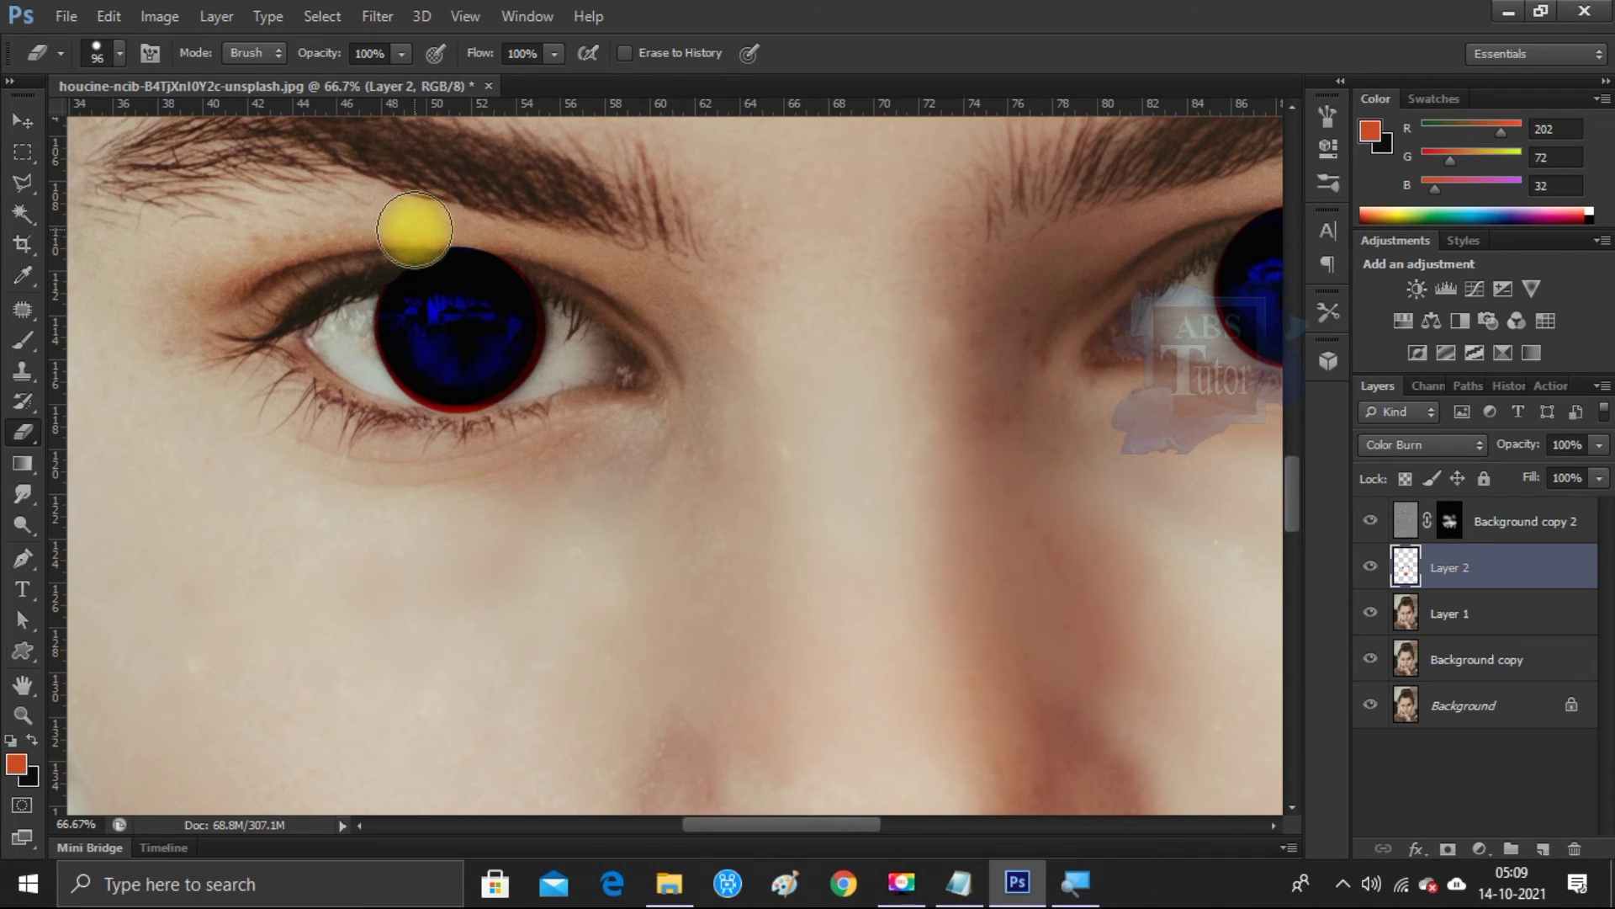
pyautogui.rightClick(393, 229)
pyautogui.press('Return')
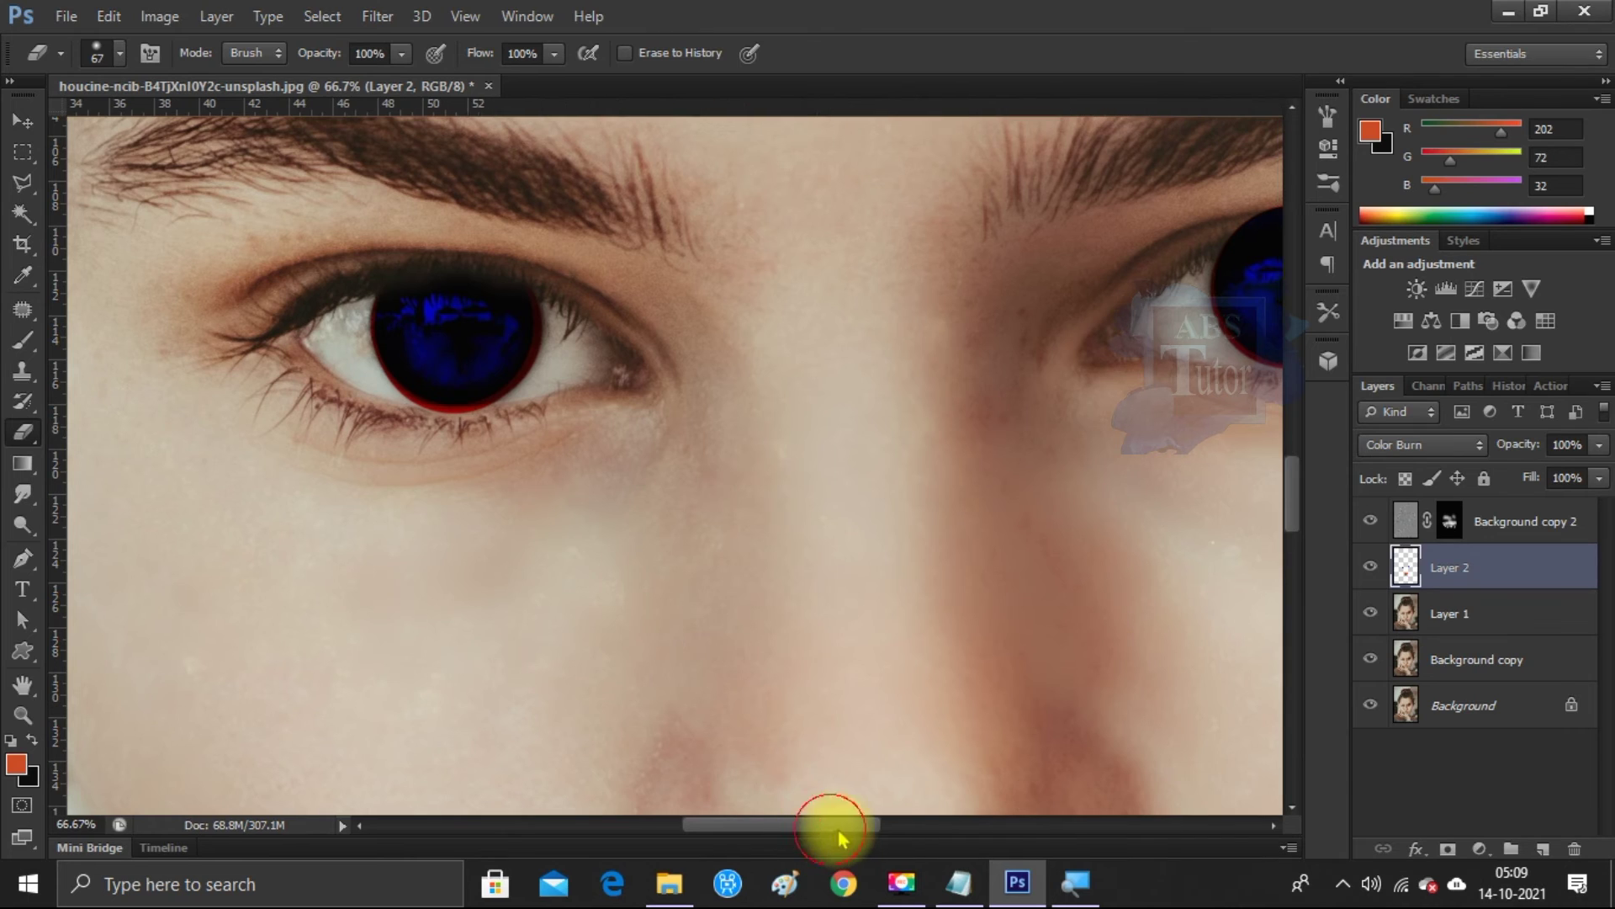
# - Erase blue spill on the upper eyelid and the red rim along the iris
pyautogui.moveTo(827, 825); pyautogui.dragTo(895, 826)
pyautogui.moveTo(932, 220)
pyautogui.mouseDown()
pyautogui.moveTo(901, 206)
pyautogui.moveTo(812, 227)
pyautogui.moveTo(972, 215)
pyautogui.mouseUp()
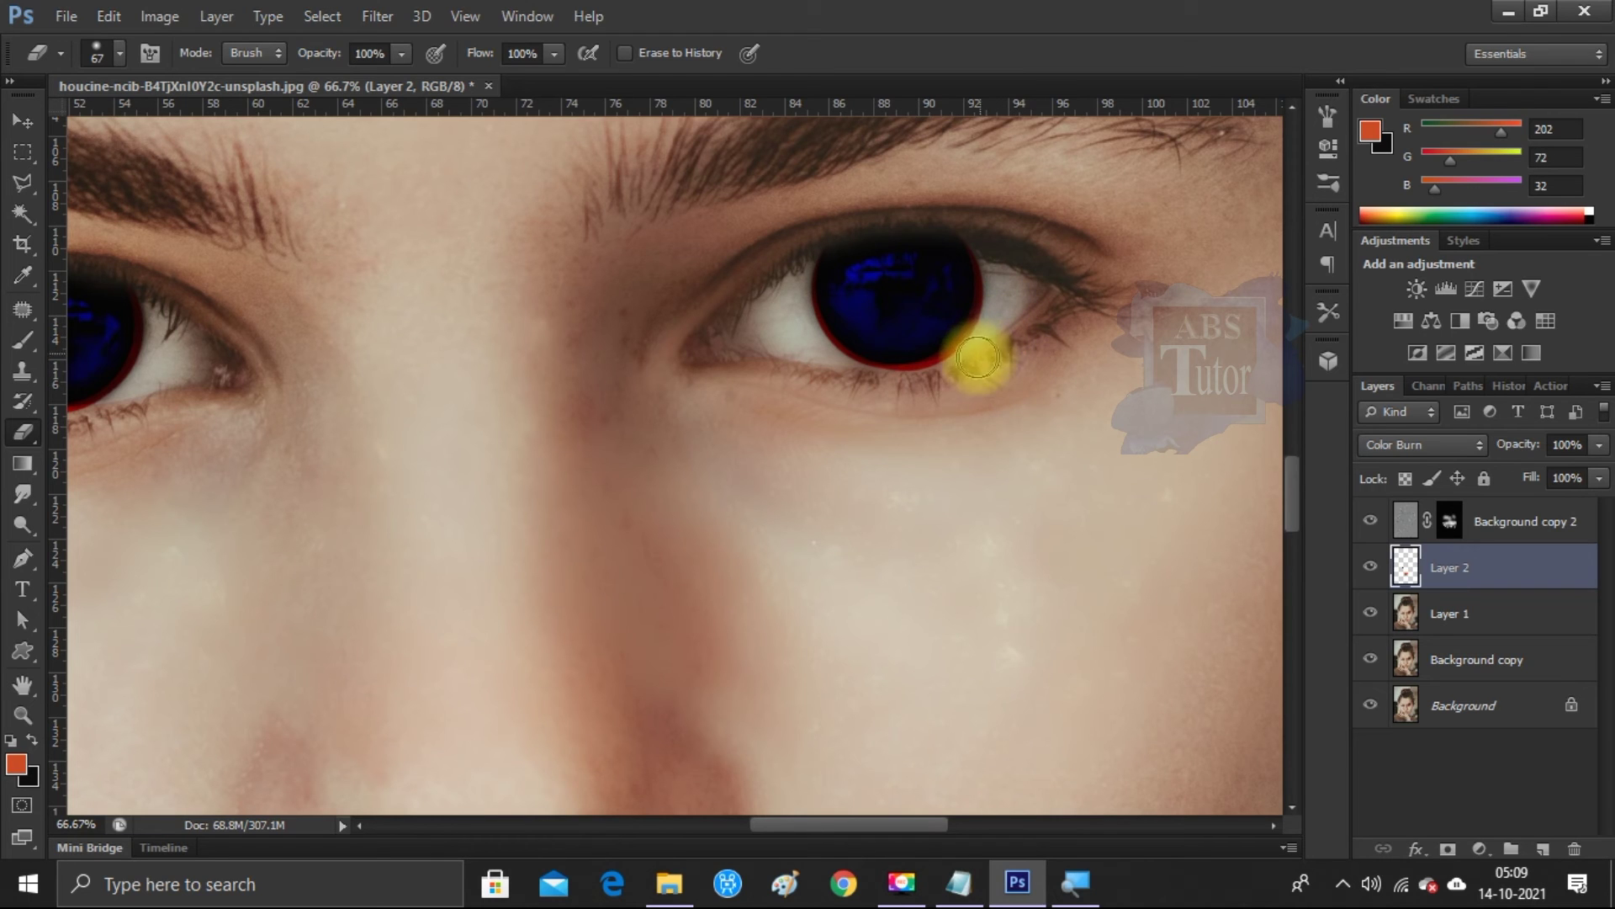
pyautogui.click(772, 300)
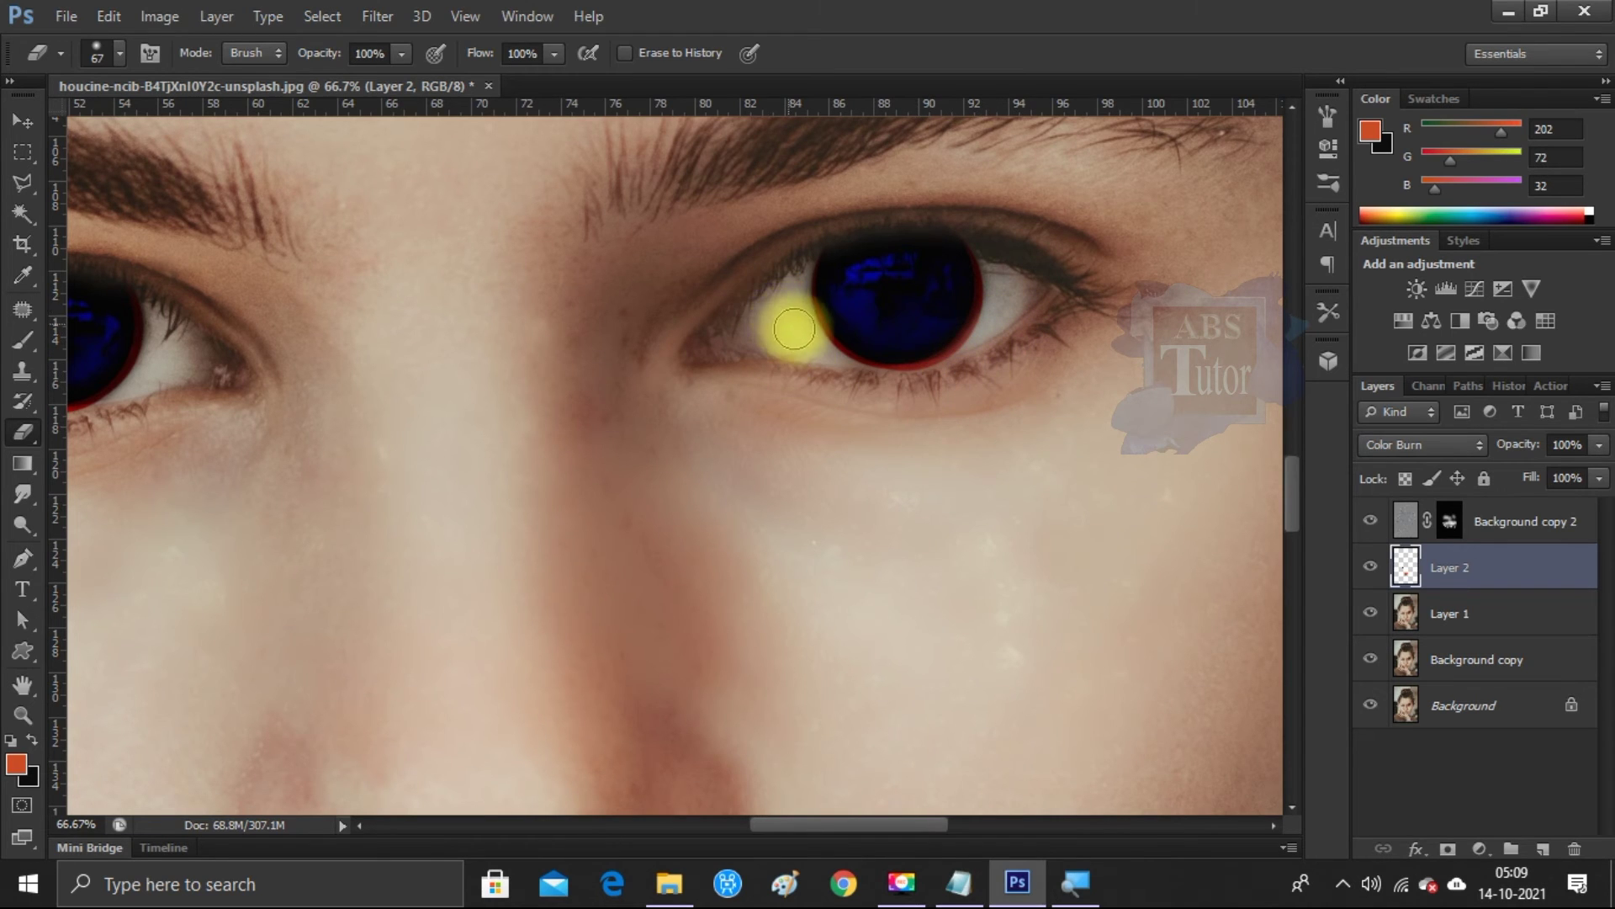
pyautogui.moveTo(773, 300); pyautogui.dragTo(829, 361)
pyautogui.hotkey('ctrl', 'z')
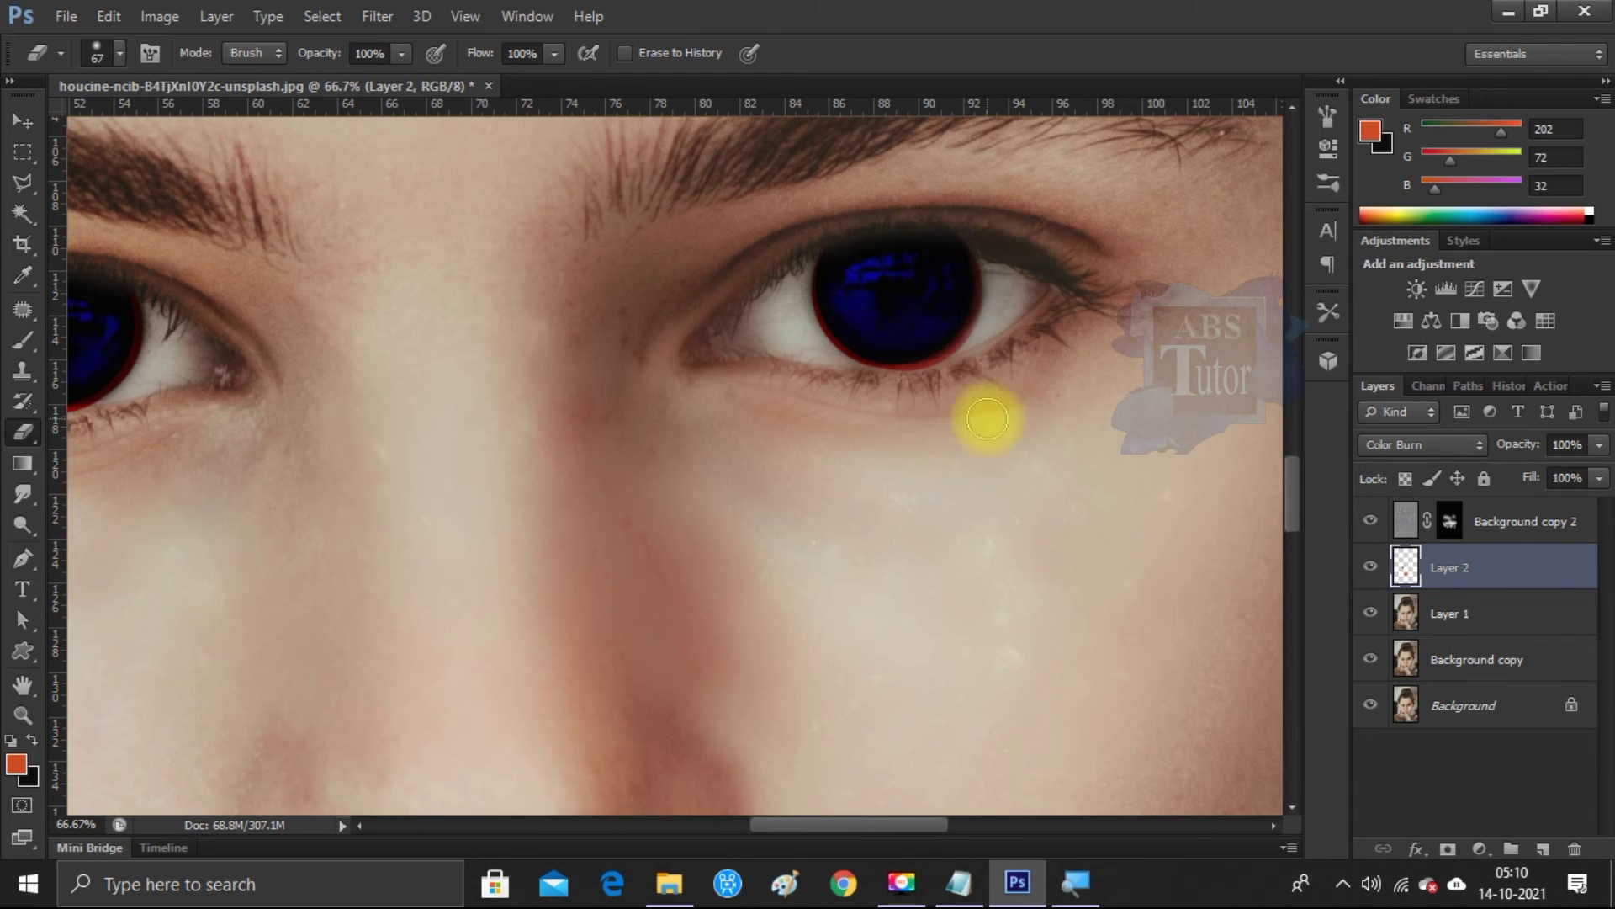
pyautogui.moveTo(399, 546); pyautogui.dragTo(756, 545)
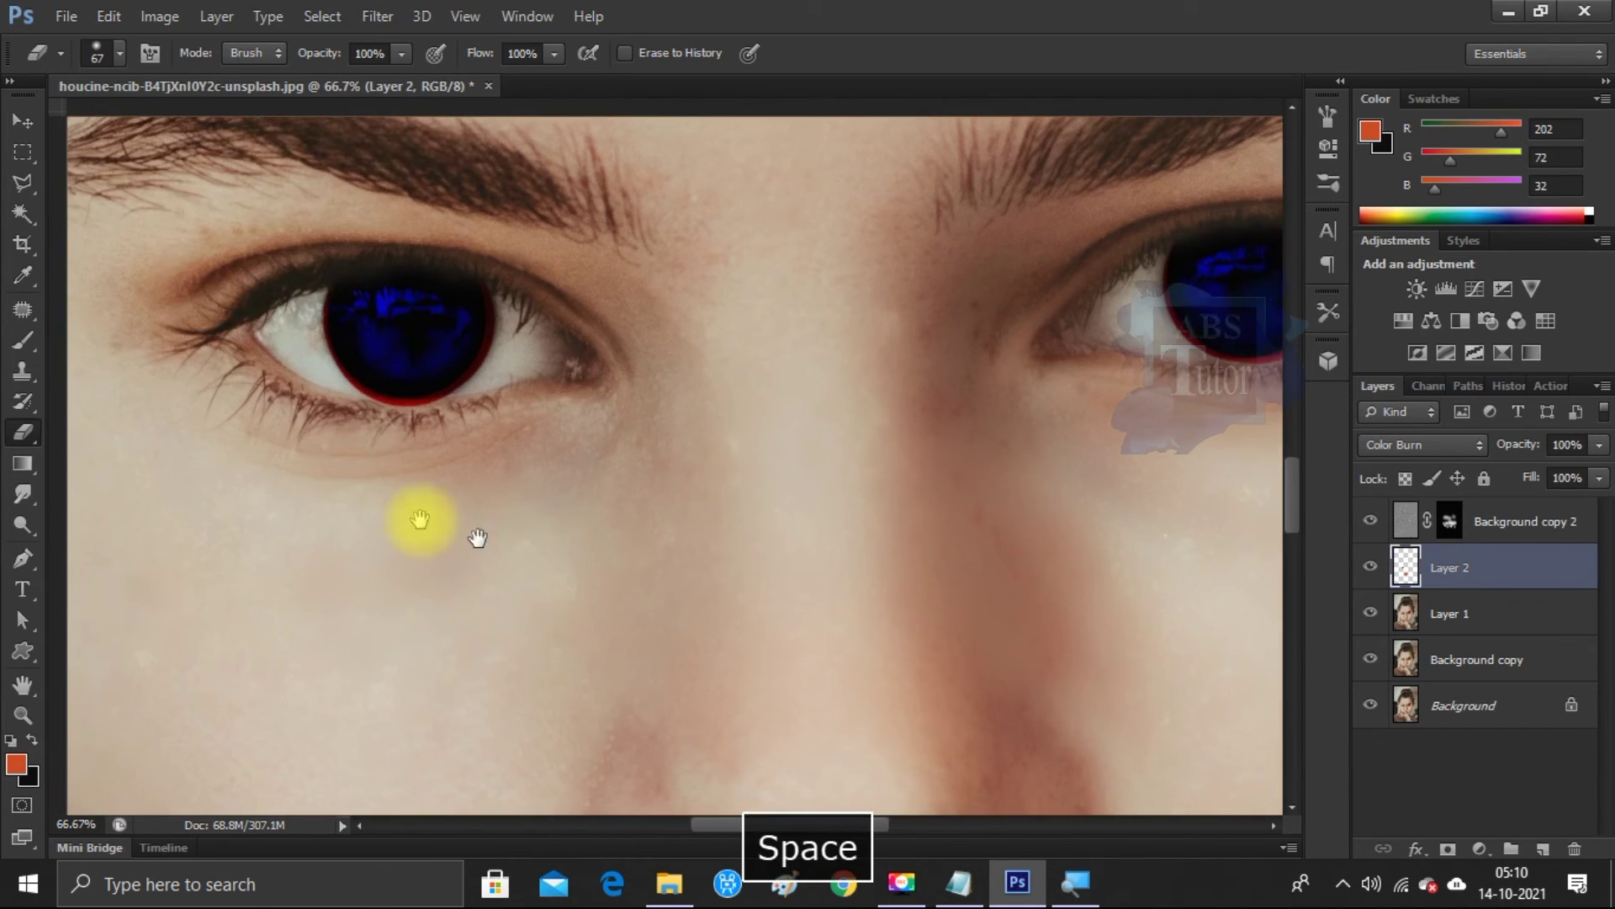
pyautogui.moveTo(527, 328); pyautogui.dragTo(426, 420)
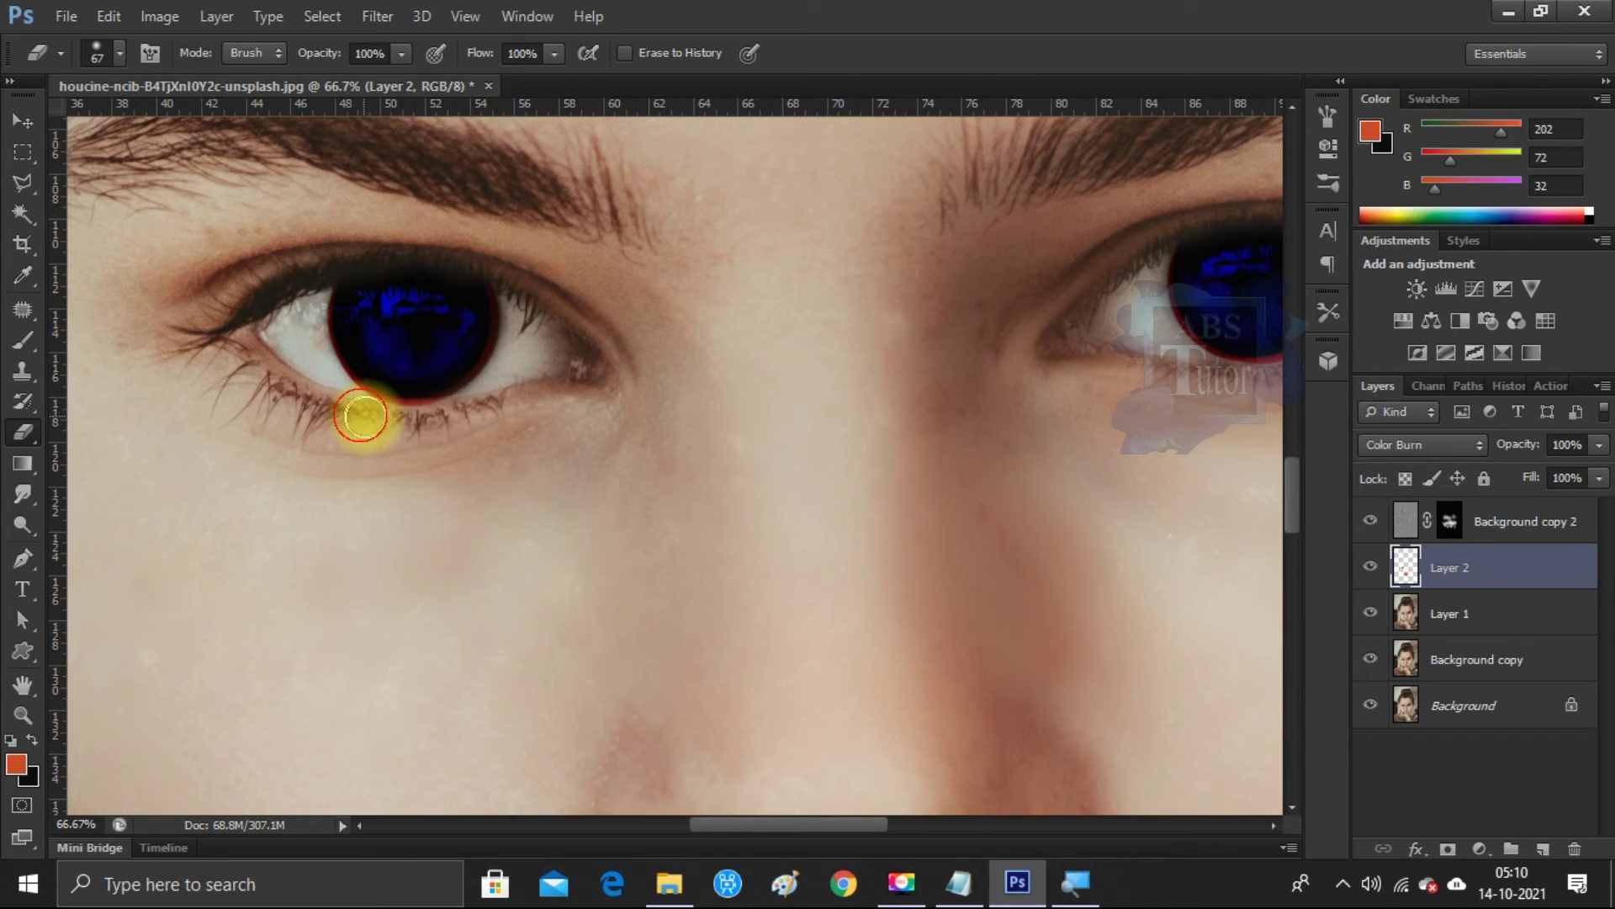
pyautogui.moveTo(427, 420)
pyautogui.mouseDown()
pyautogui.moveTo(520, 305)
pyautogui.moveTo(504, 360)
pyautogui.mouseUp()
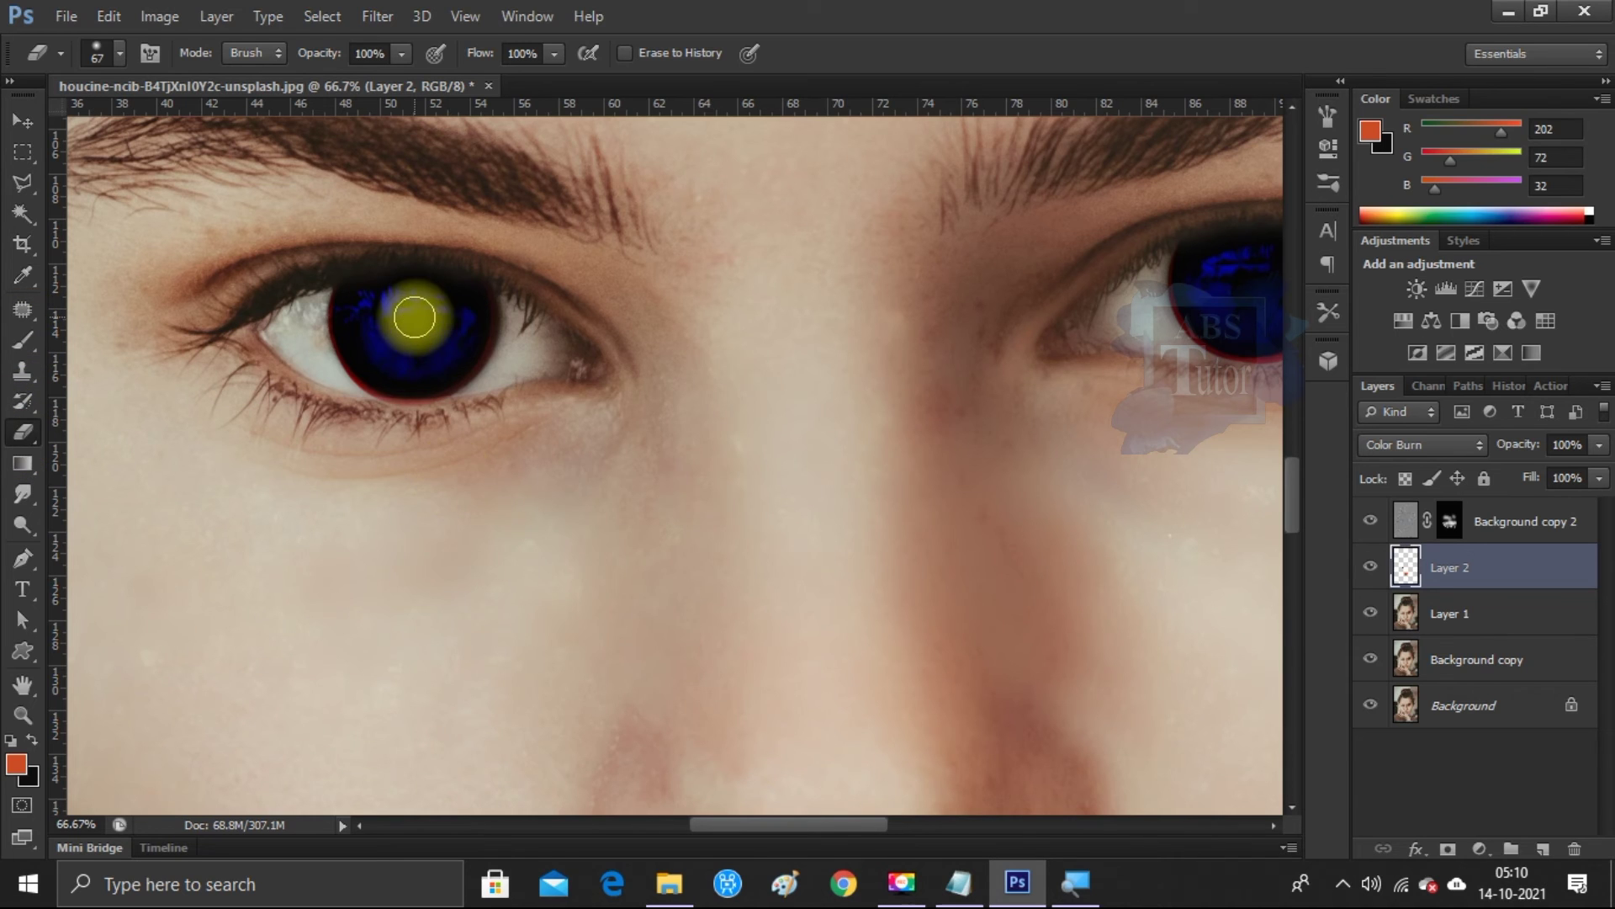
# - Shrink the eraser to 50 px and erase the pupil centre to reveal the catchlight
pyautogui.rightClick(416, 320)
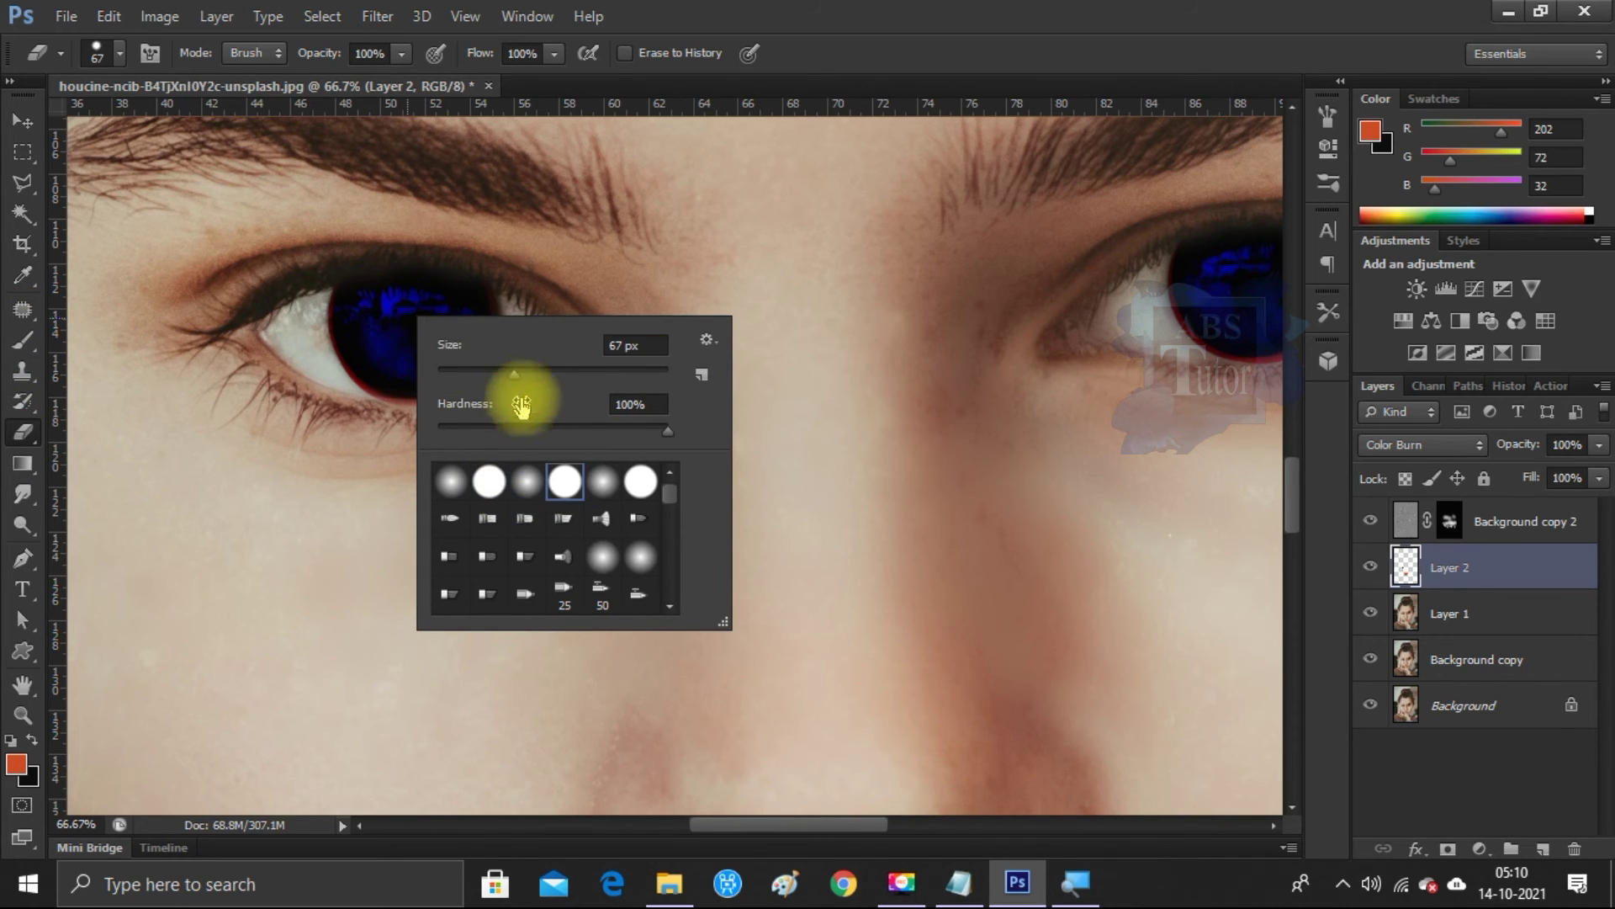
pyautogui.write('50')
pyautogui.press('Return')
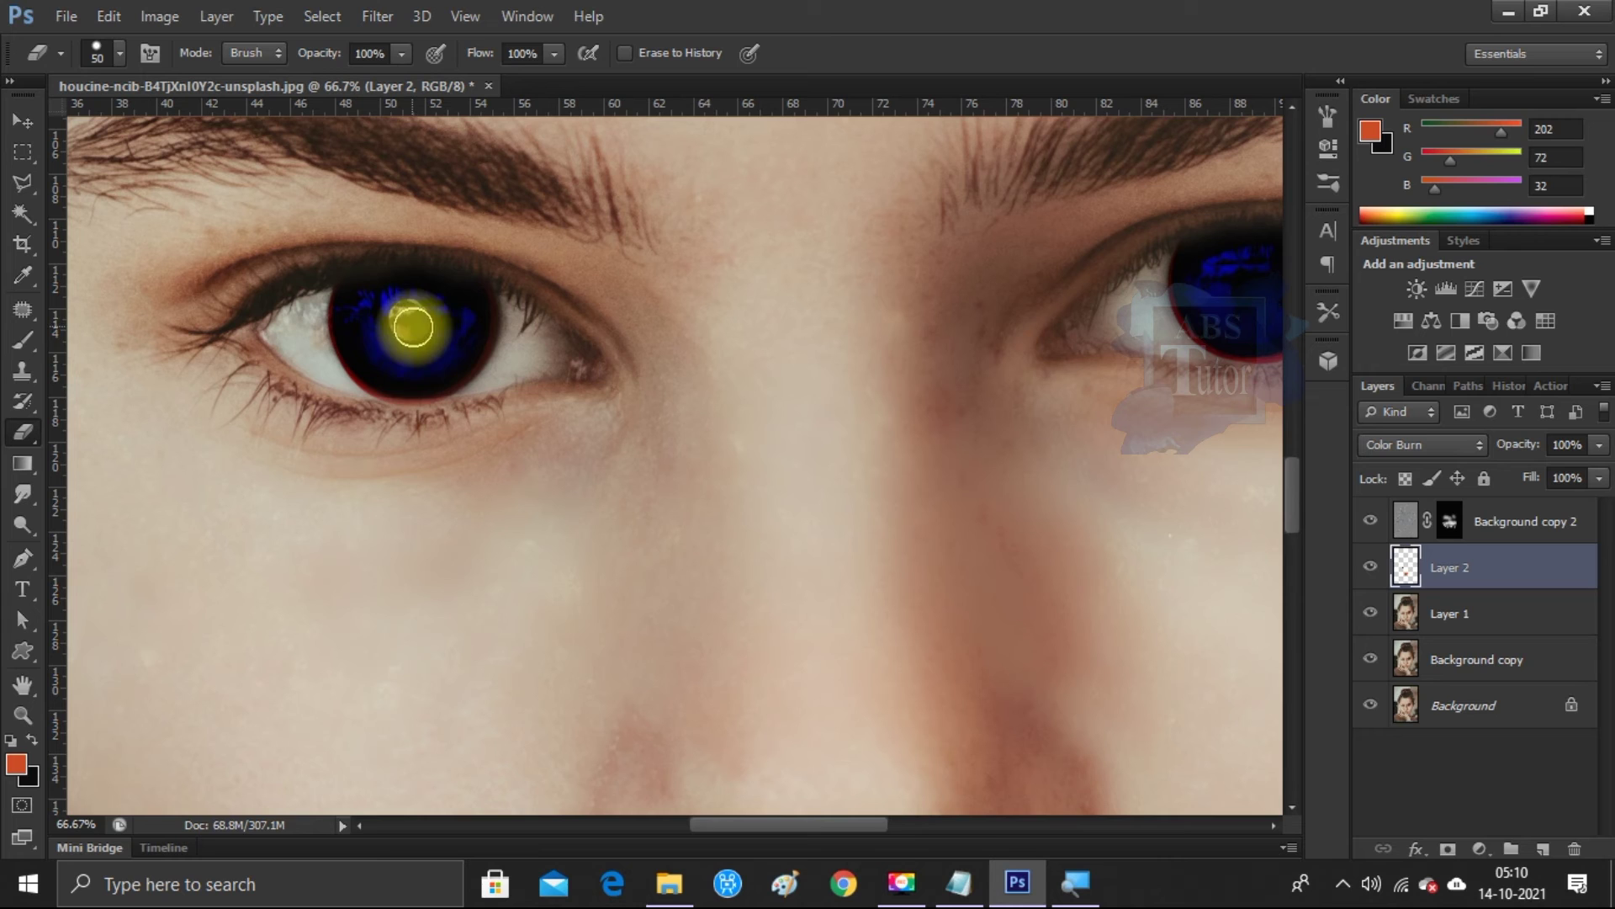
pyautogui.moveTo(419, 336); pyautogui.dragTo(409, 322)
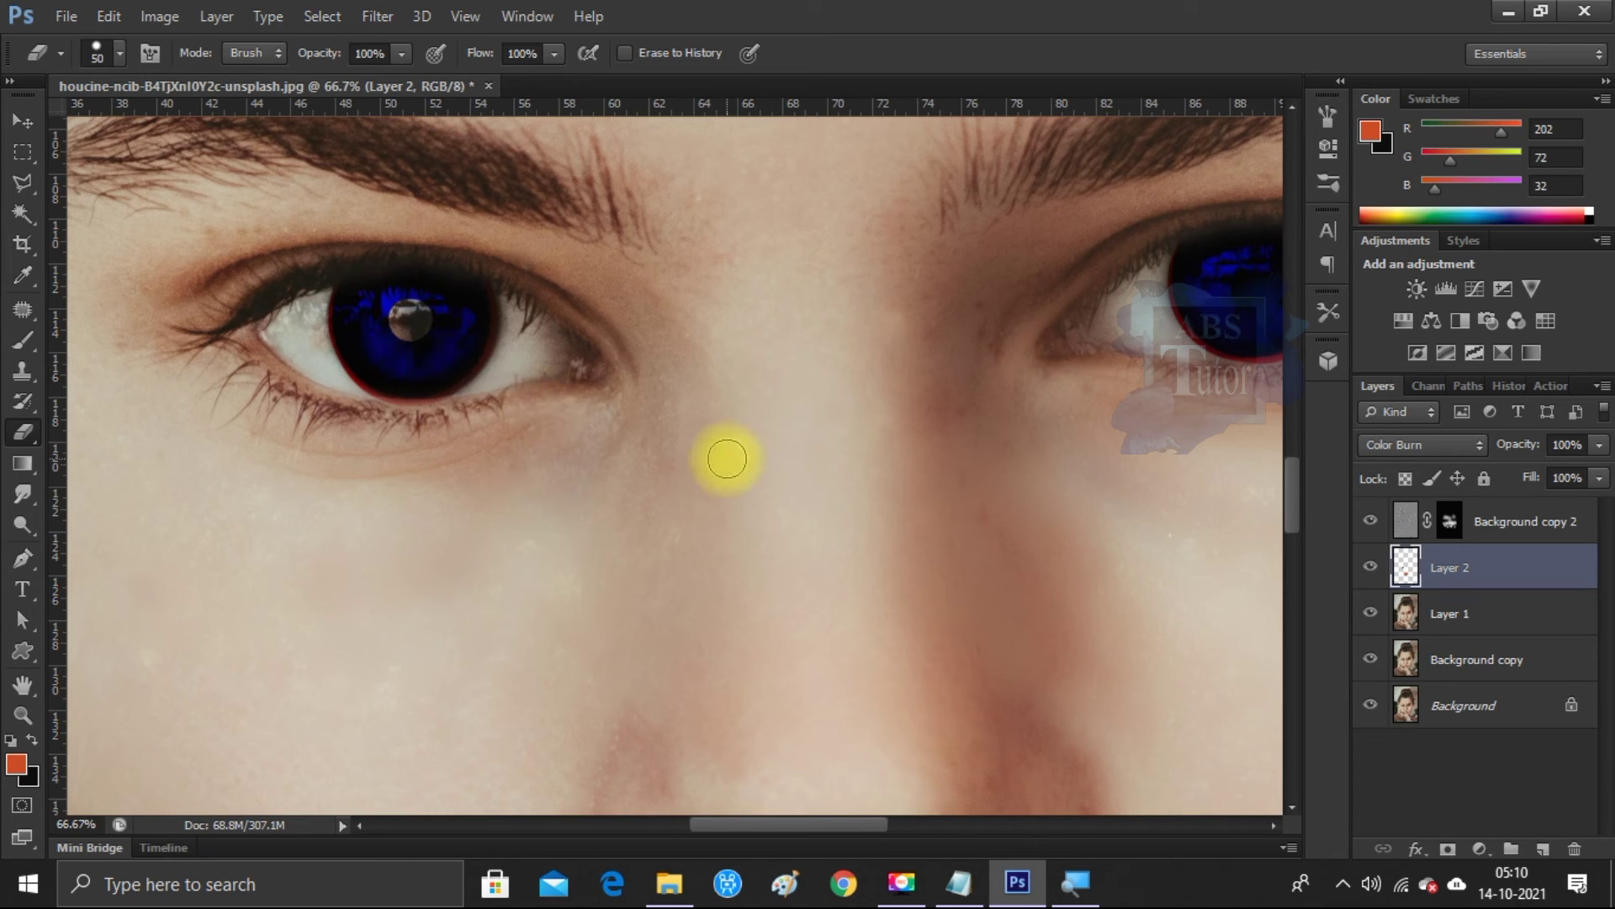
pyautogui.moveTo(727, 458); pyautogui.dragTo(594, 459)
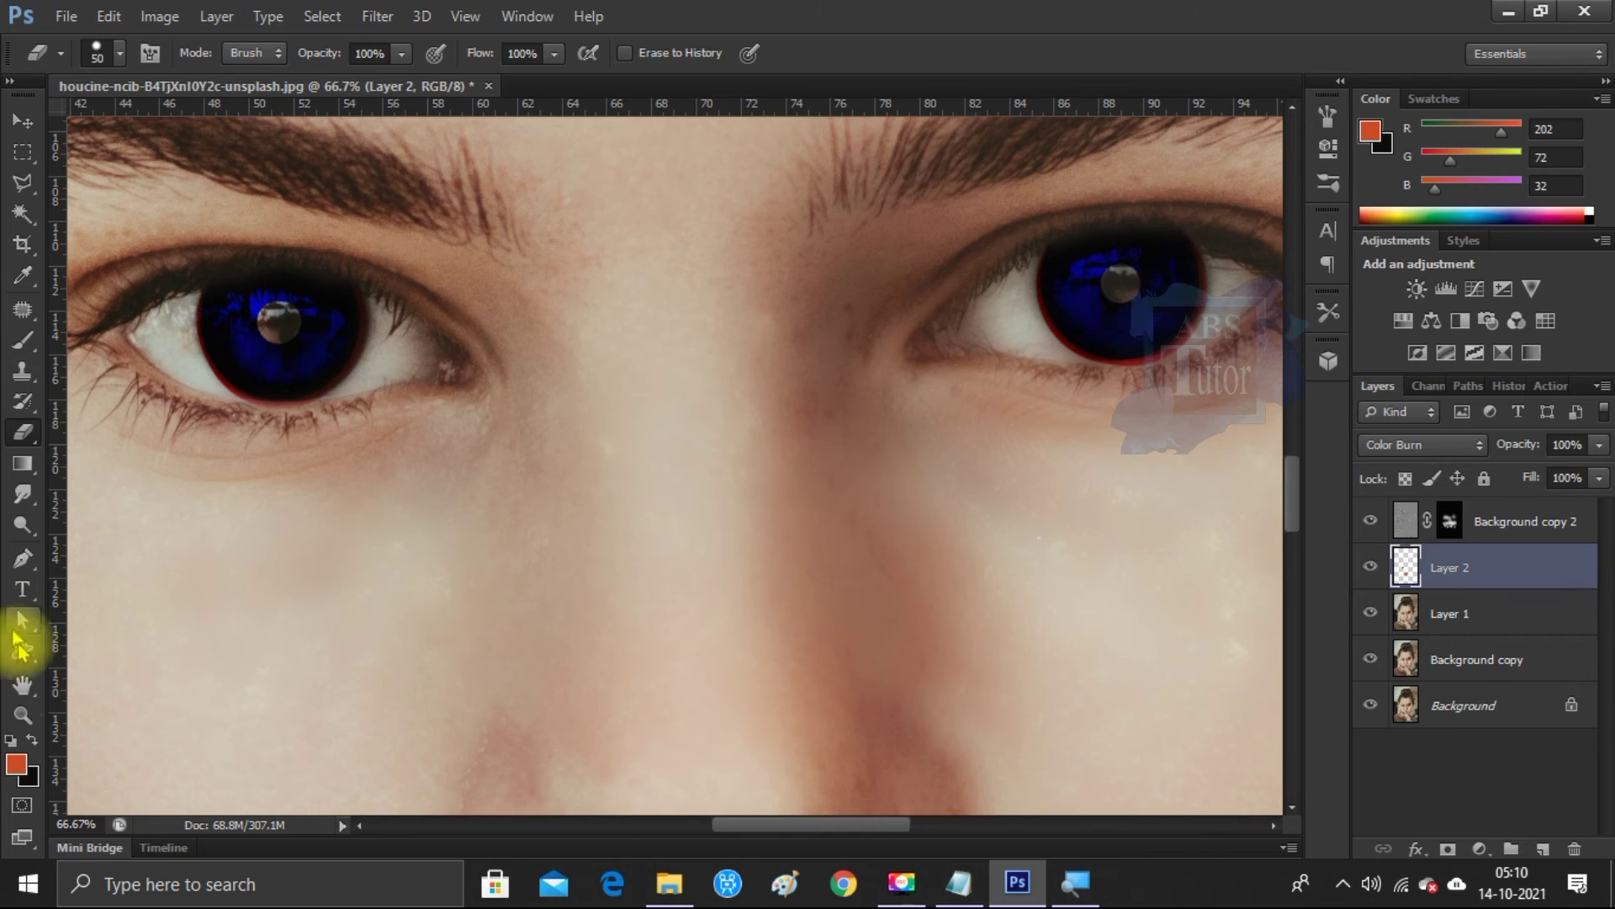
pyautogui.click(22, 714)
pyautogui.hotkey('ctrl', '0')
# - Lower Layer 2's opacity to about 71% to soften the eyes and lips
pyautogui.click(649, 559)
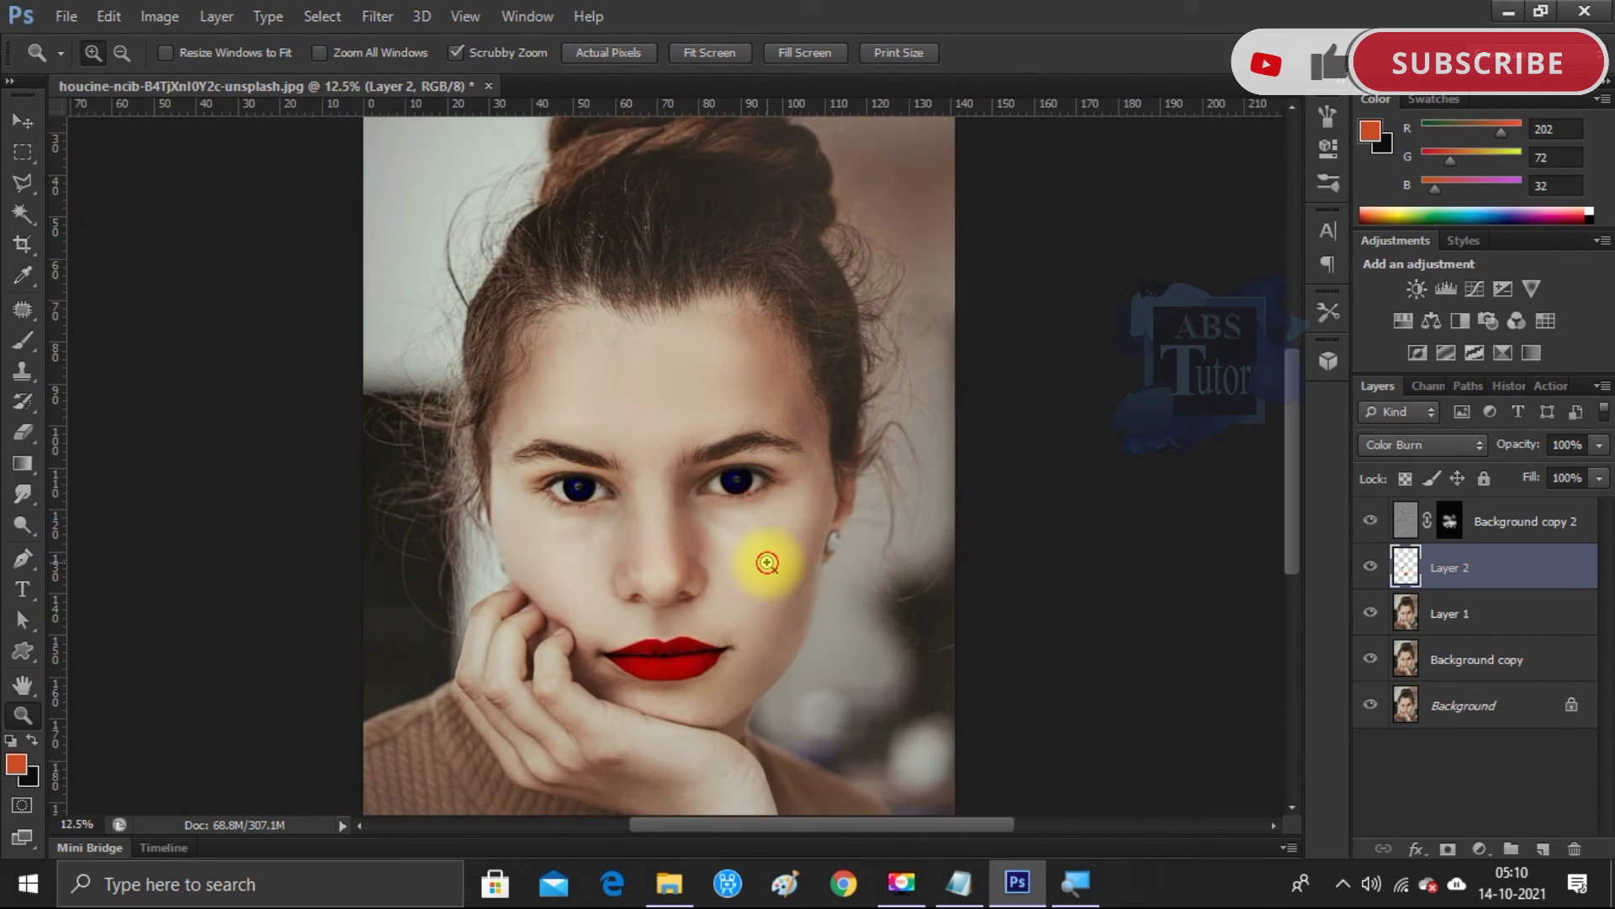
pyautogui.click(764, 558)
pyautogui.click(1599, 444)
pyautogui.moveTo(1594, 471); pyautogui.dragTo(1539, 481)
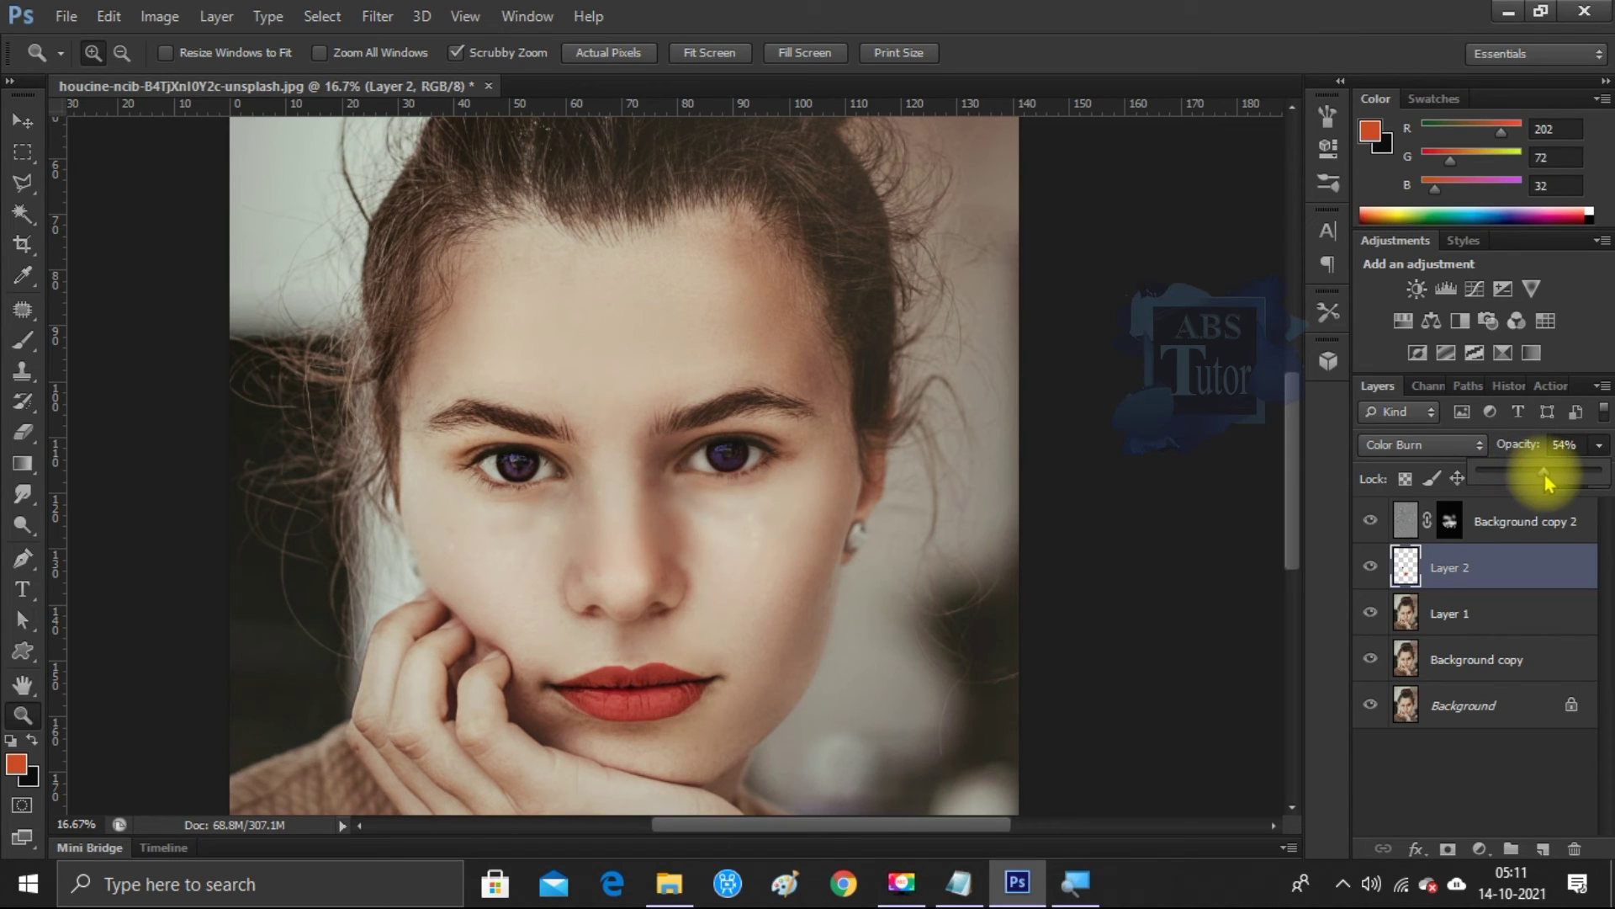
pyautogui.moveTo(1566, 479); pyautogui.dragTo(1562, 479)
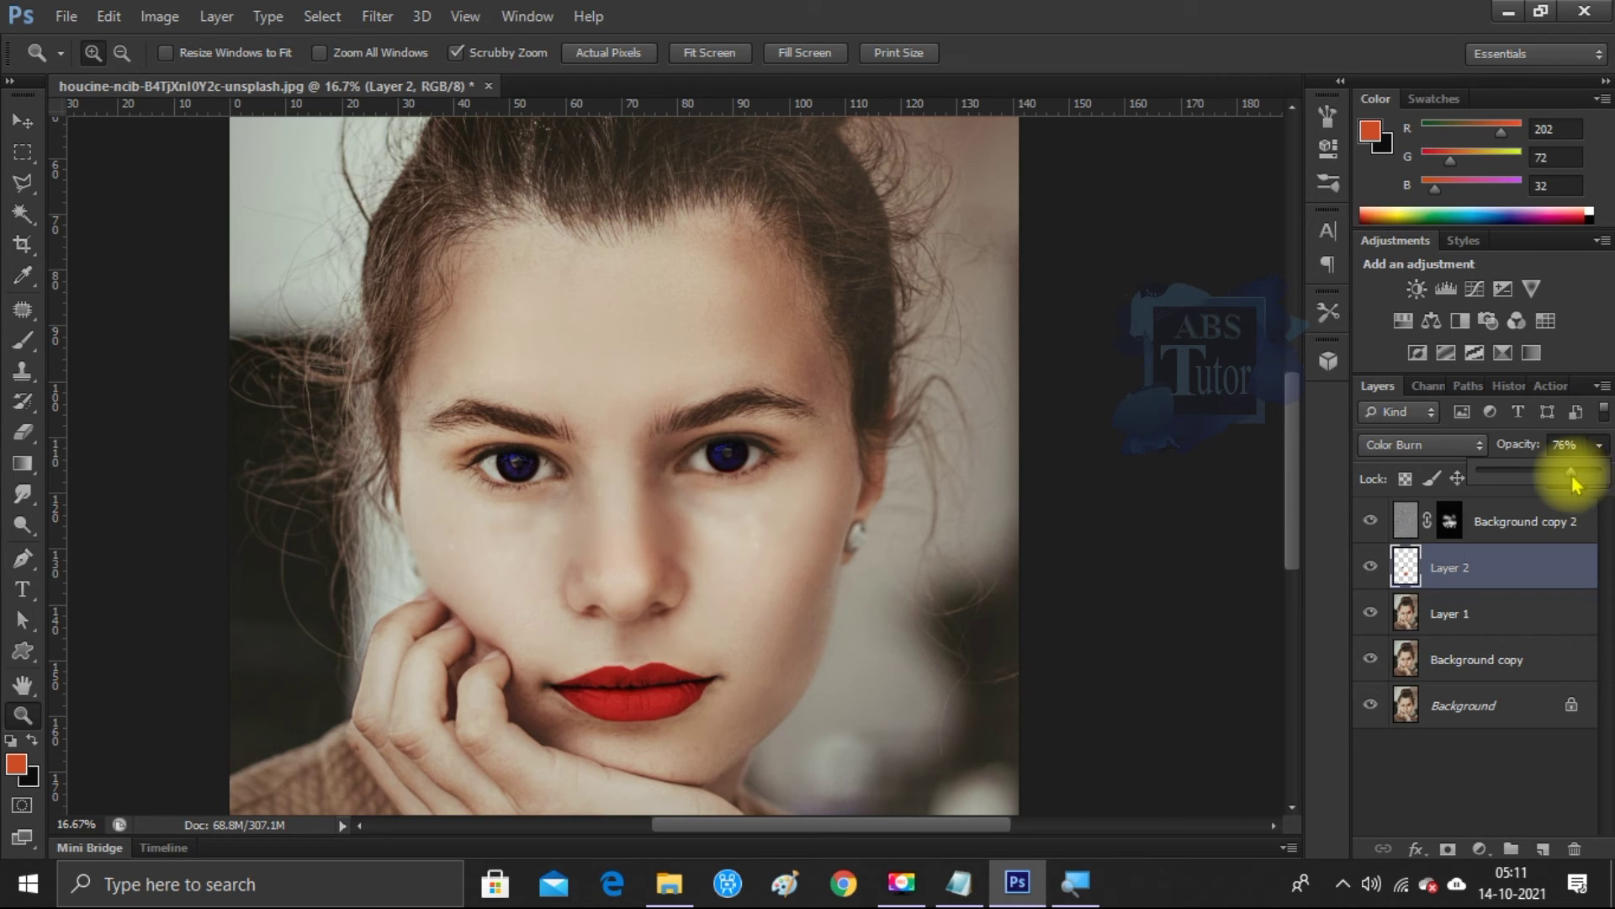
pyautogui.scroll(-1, 741, 534)
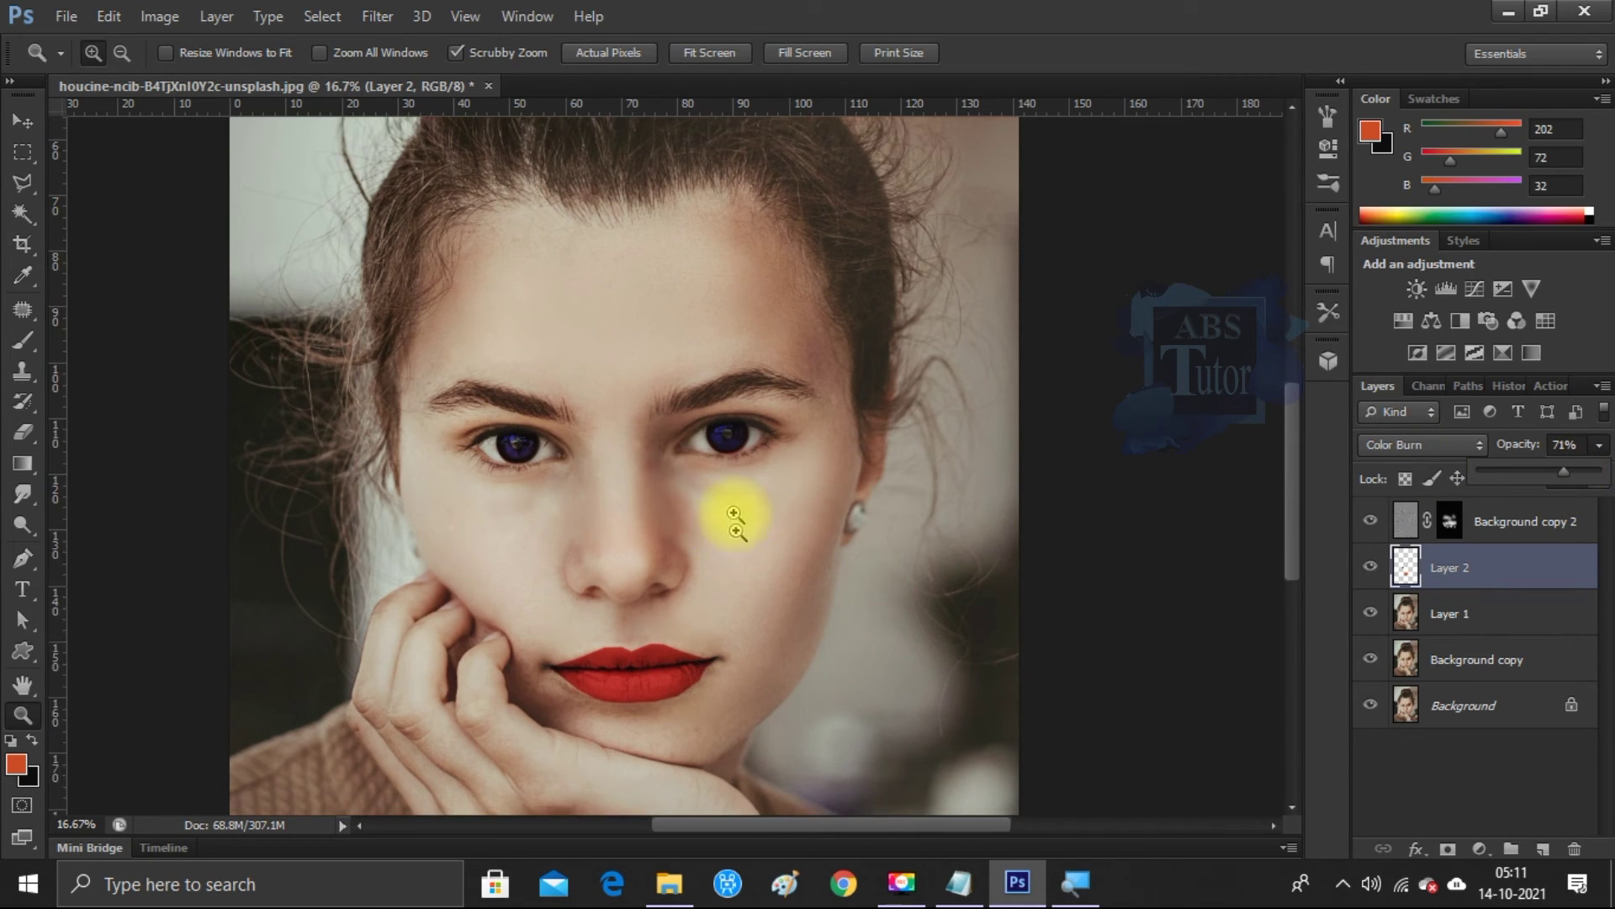
pyautogui.scroll(-1, 711, 488)
pyautogui.scroll(-1, 713, 505)
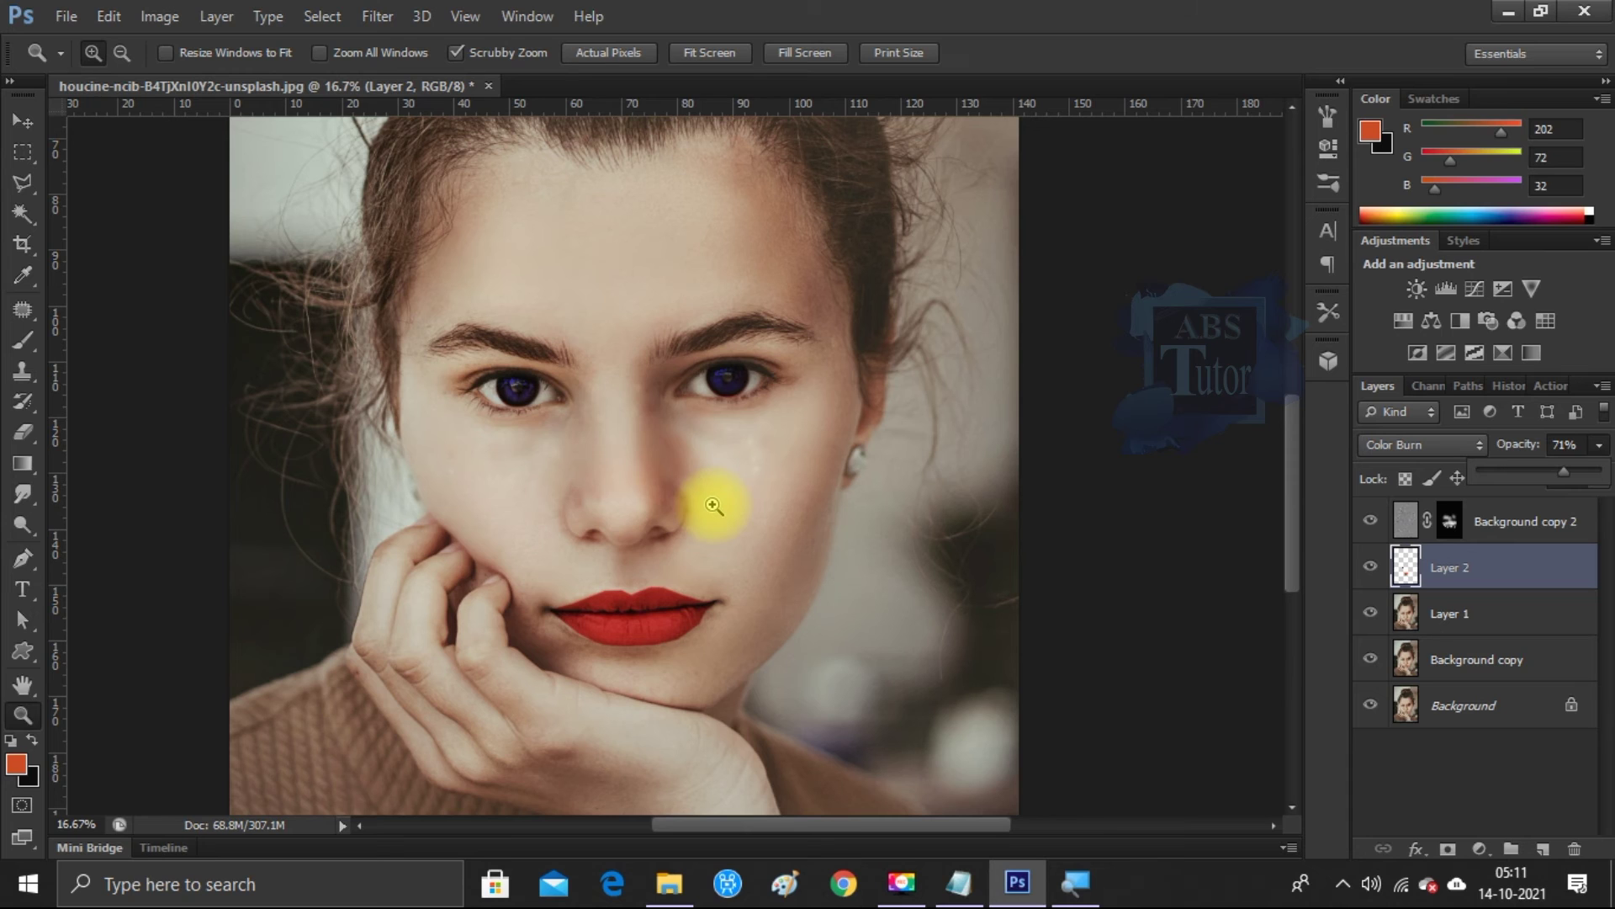
# - Add a Curves adjustment layer with shadows pulled down and highlights raised into an S-curve
pyautogui.click(1481, 850)
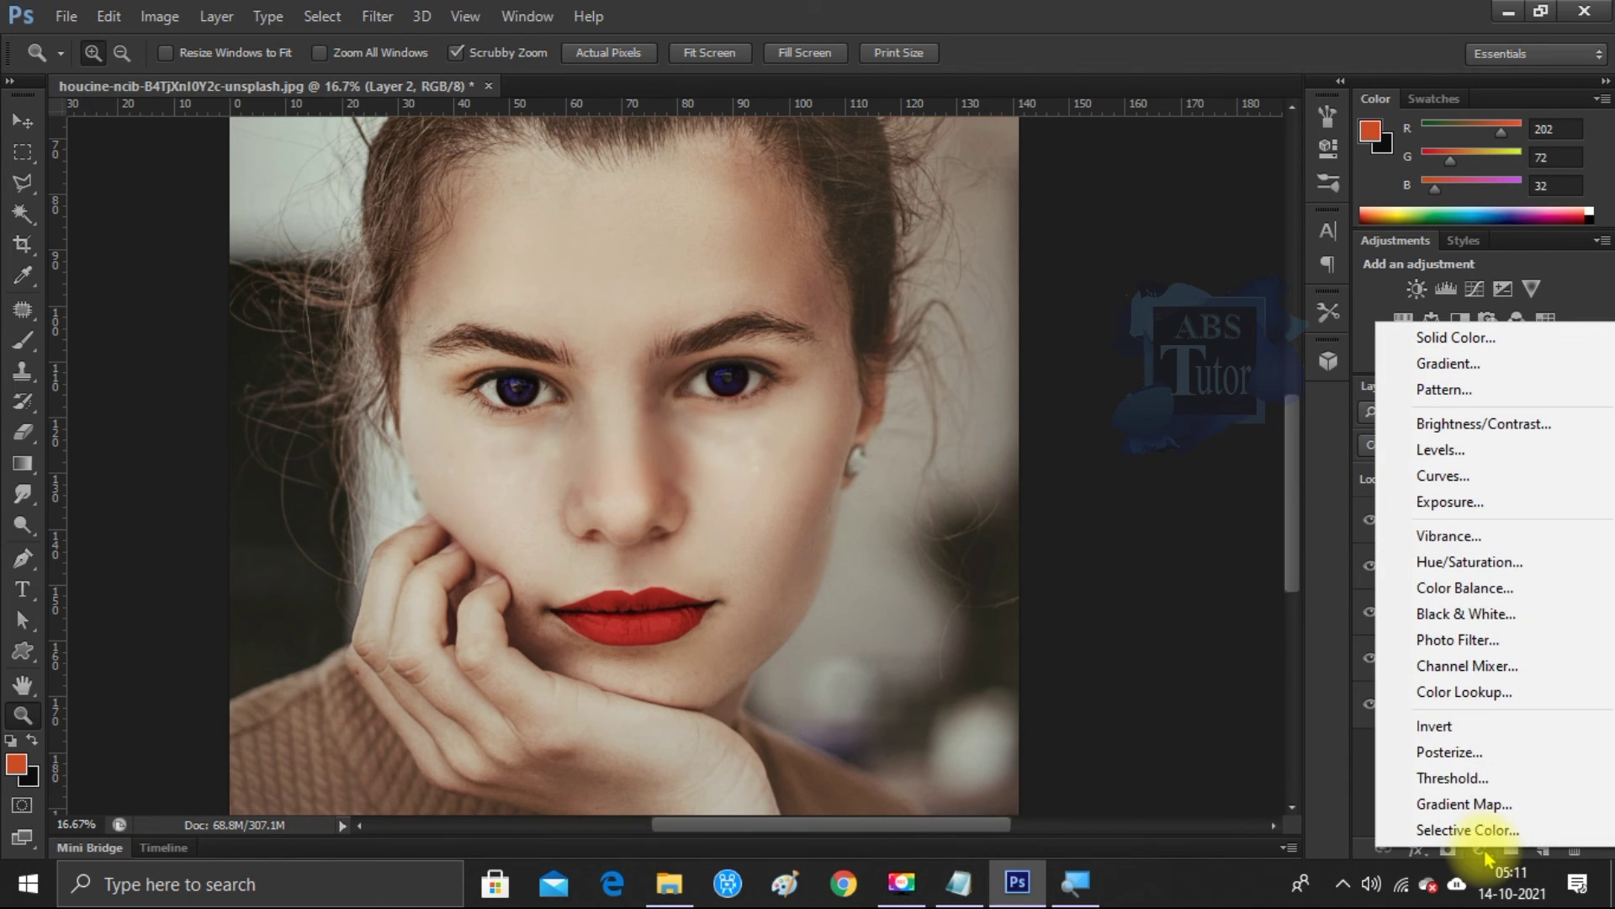
pyautogui.click(1464, 476)
pyautogui.moveTo(1136, 366); pyautogui.dragTo(1127, 391)
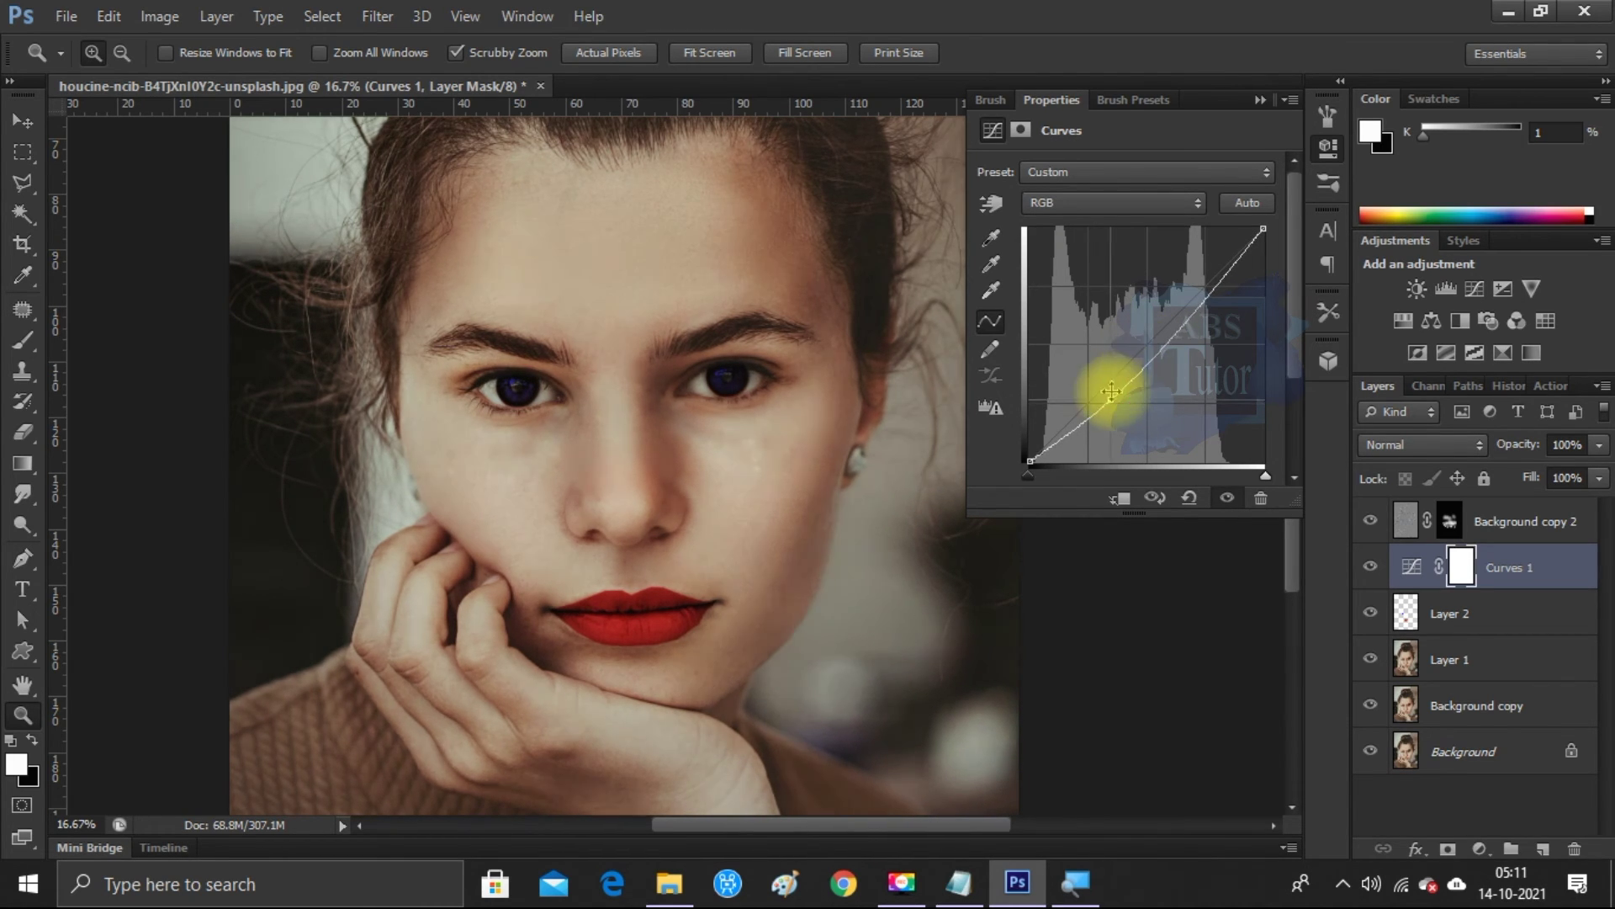
pyautogui.moveTo(1171, 332); pyautogui.dragTo(1172, 323)
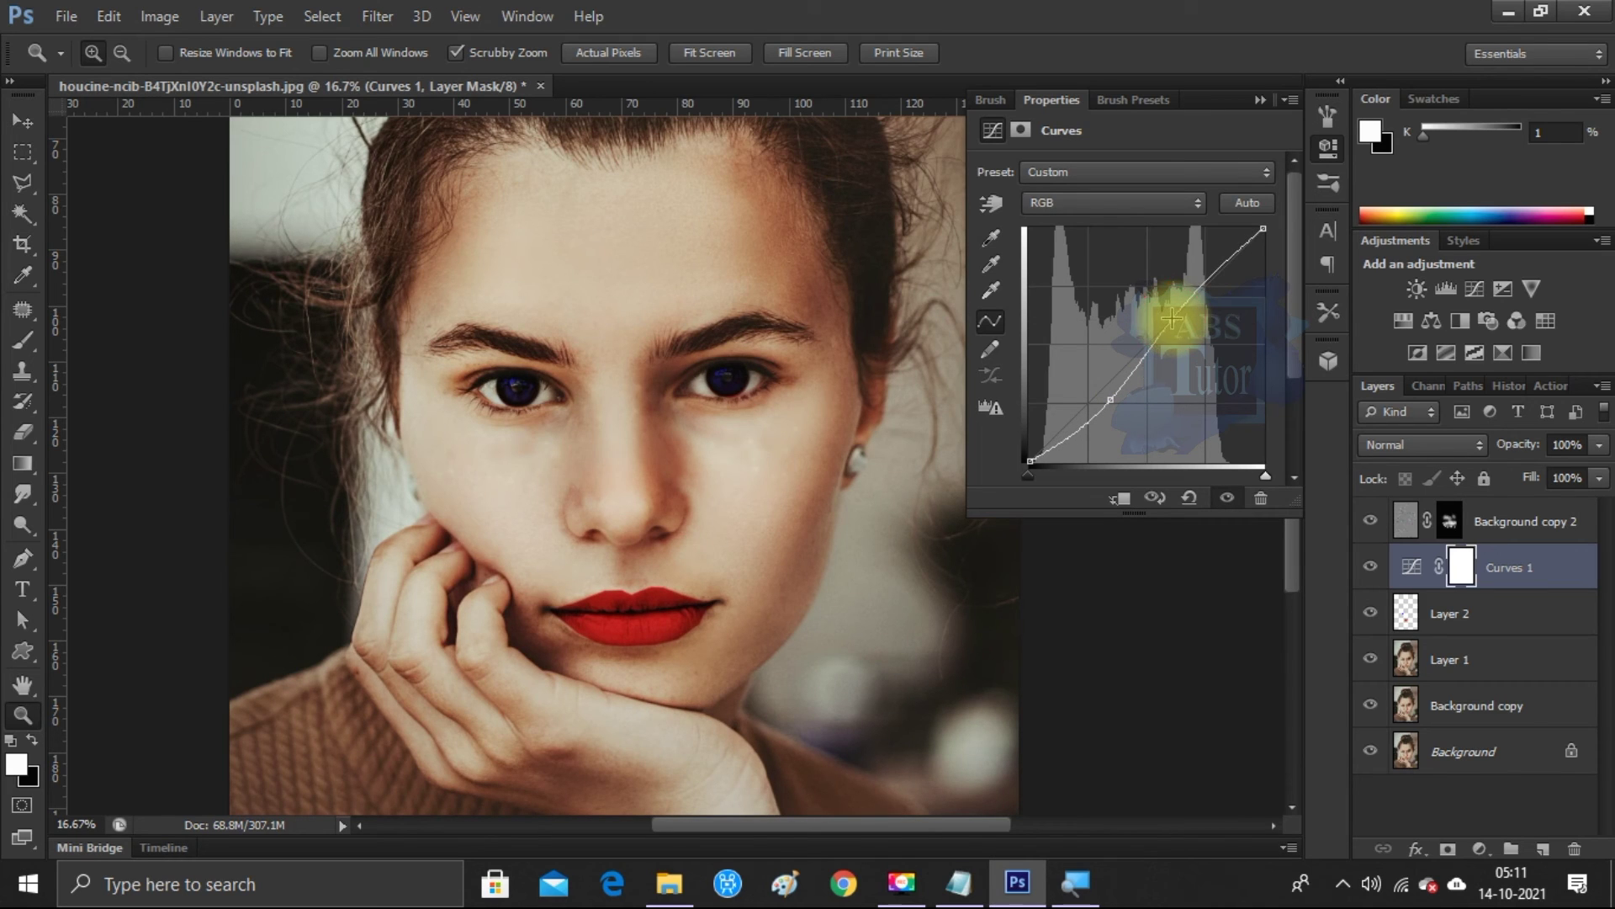
pyautogui.moveTo(1175, 306); pyautogui.dragTo(1172, 310)
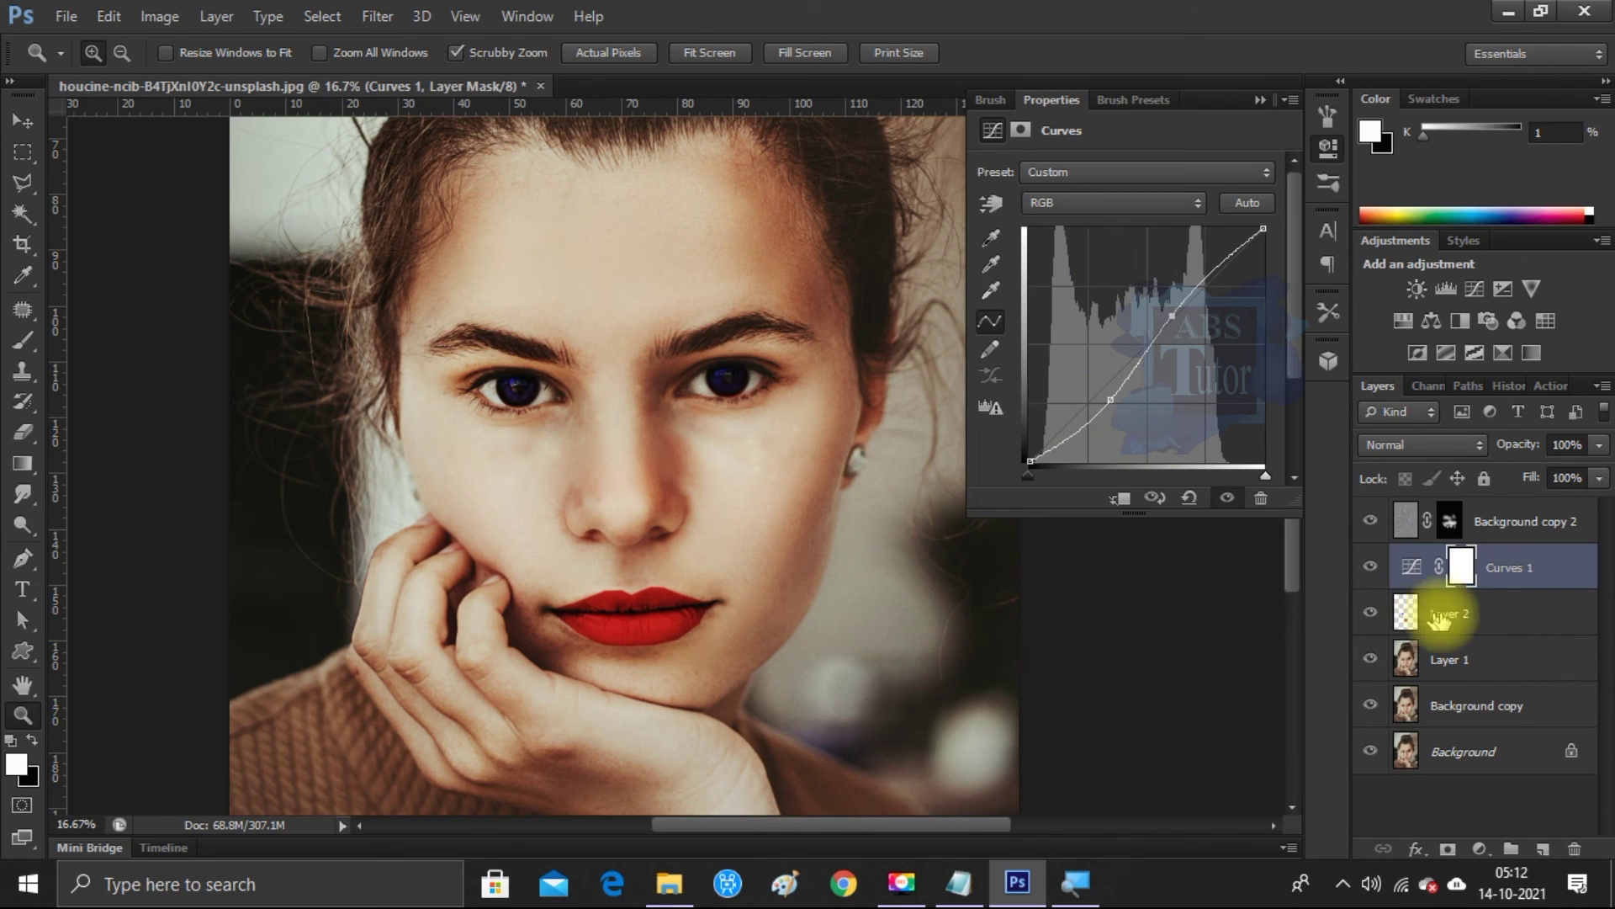
pyautogui.click(1486, 617)
# - Merge Curves 1, Background copy 2, Layer 1 and Background copy into one layer
pyautogui.keyDown('ctrl'); pyautogui.click(1500, 569); pyautogui.keyUp('ctrl')
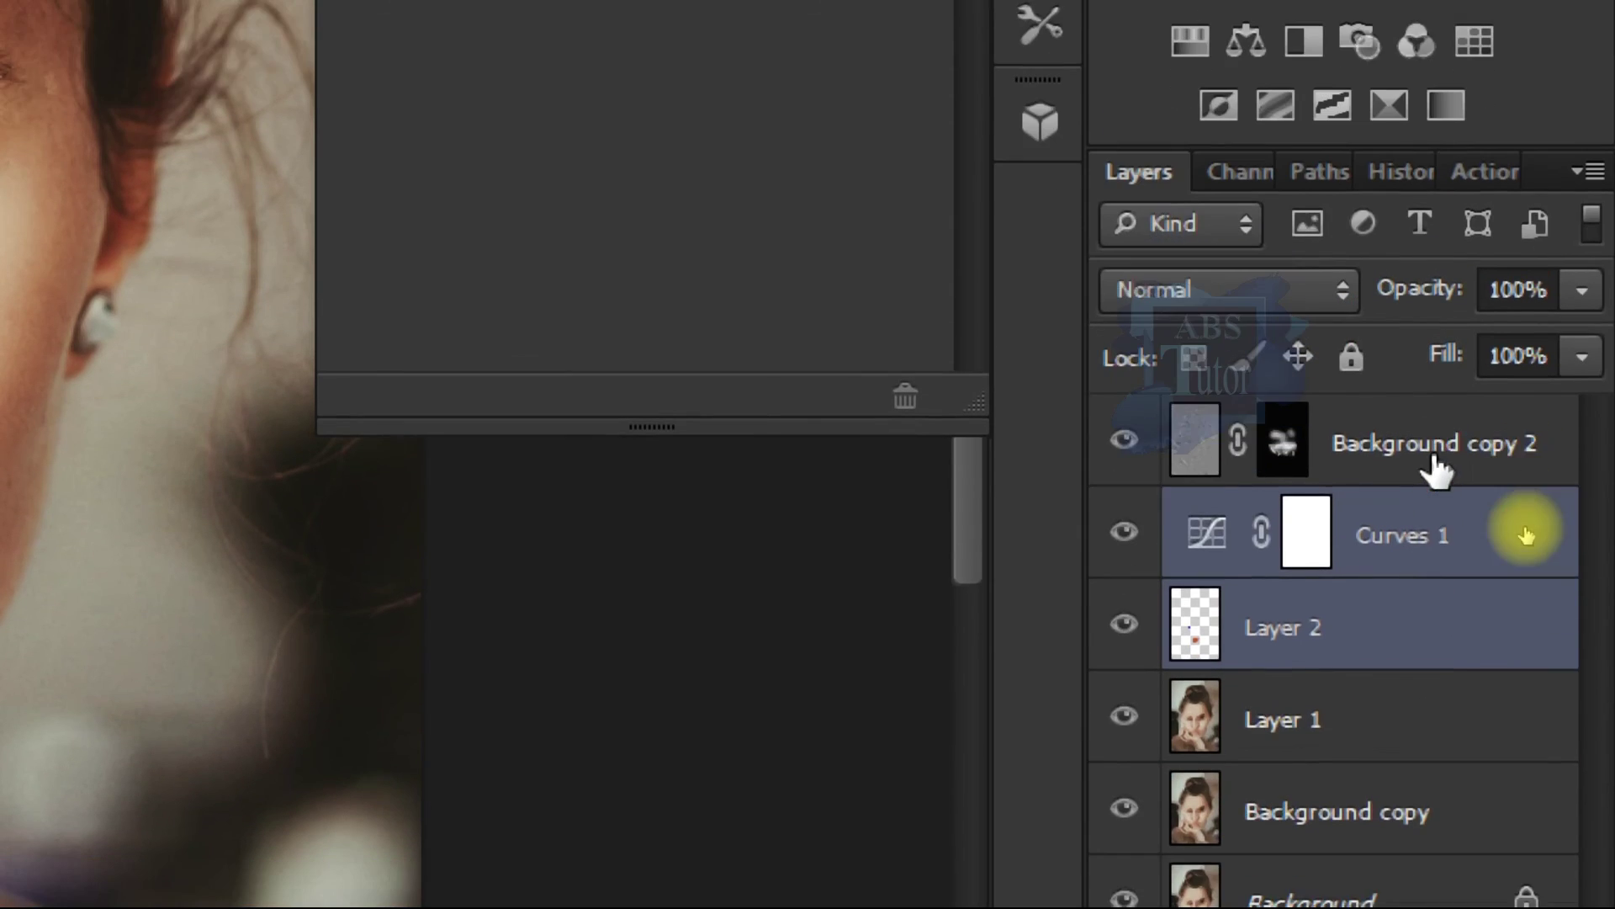
pyautogui.click(1439, 472)
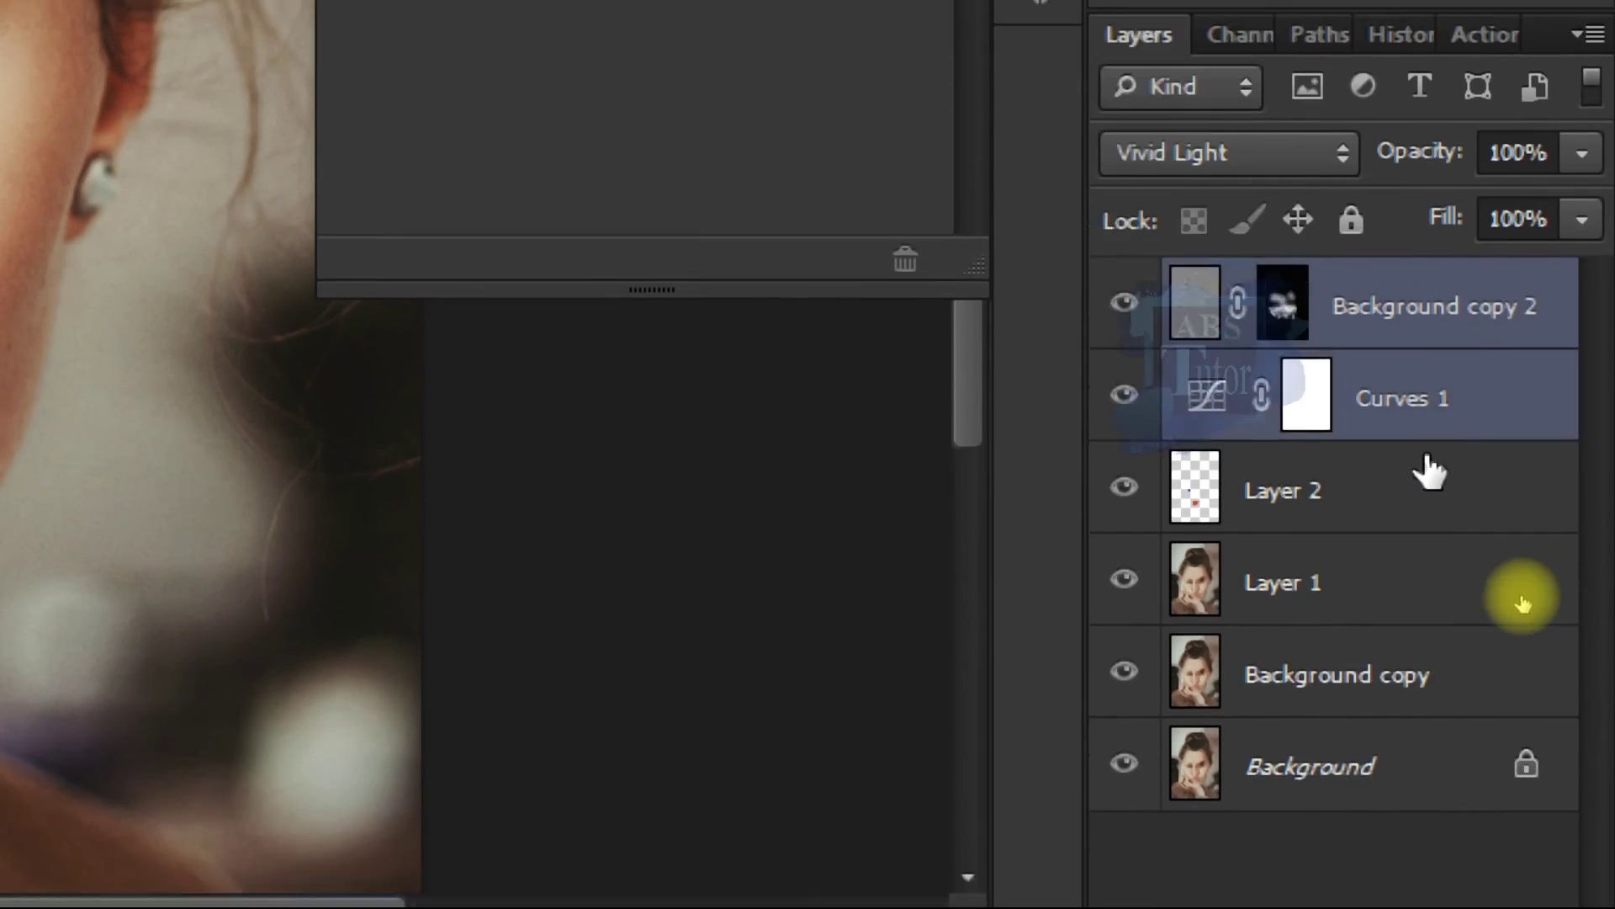
pyautogui.keyDown('ctrl'); pyautogui.click(1418, 469); pyautogui.keyUp('ctrl')
pyautogui.keyDown('ctrl'); pyautogui.click(1414, 421); pyautogui.keyUp('ctrl')
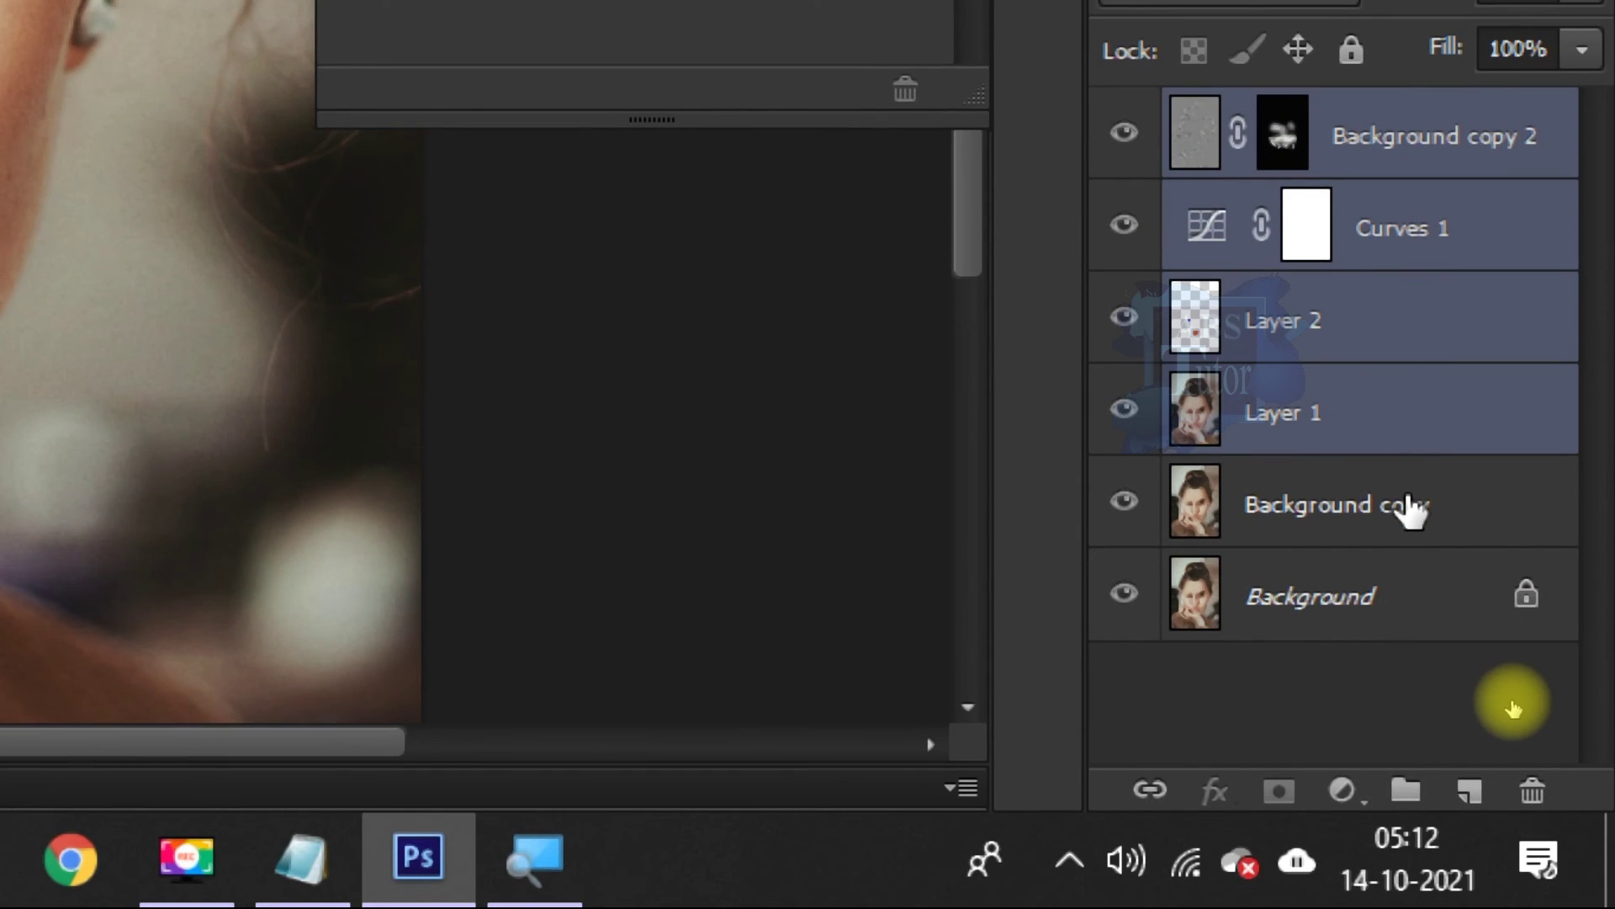
pyautogui.keyDown('ctrl'); pyautogui.click(1412, 509); pyautogui.keyUp('ctrl')
pyautogui.rightClick(1412, 509)
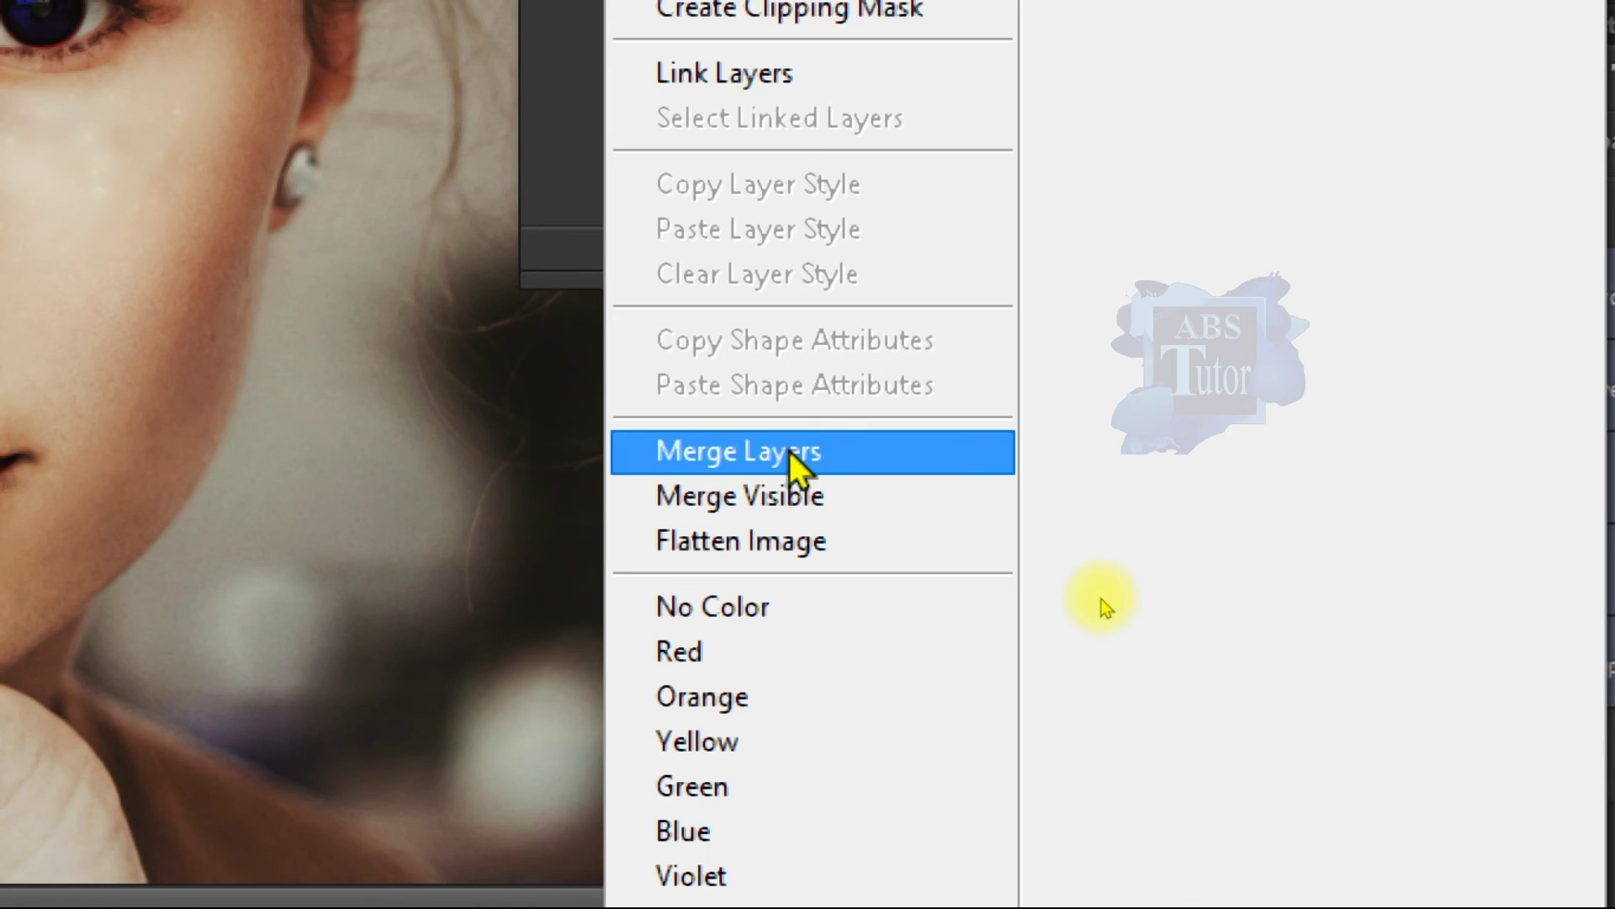
pyautogui.click(791, 452)
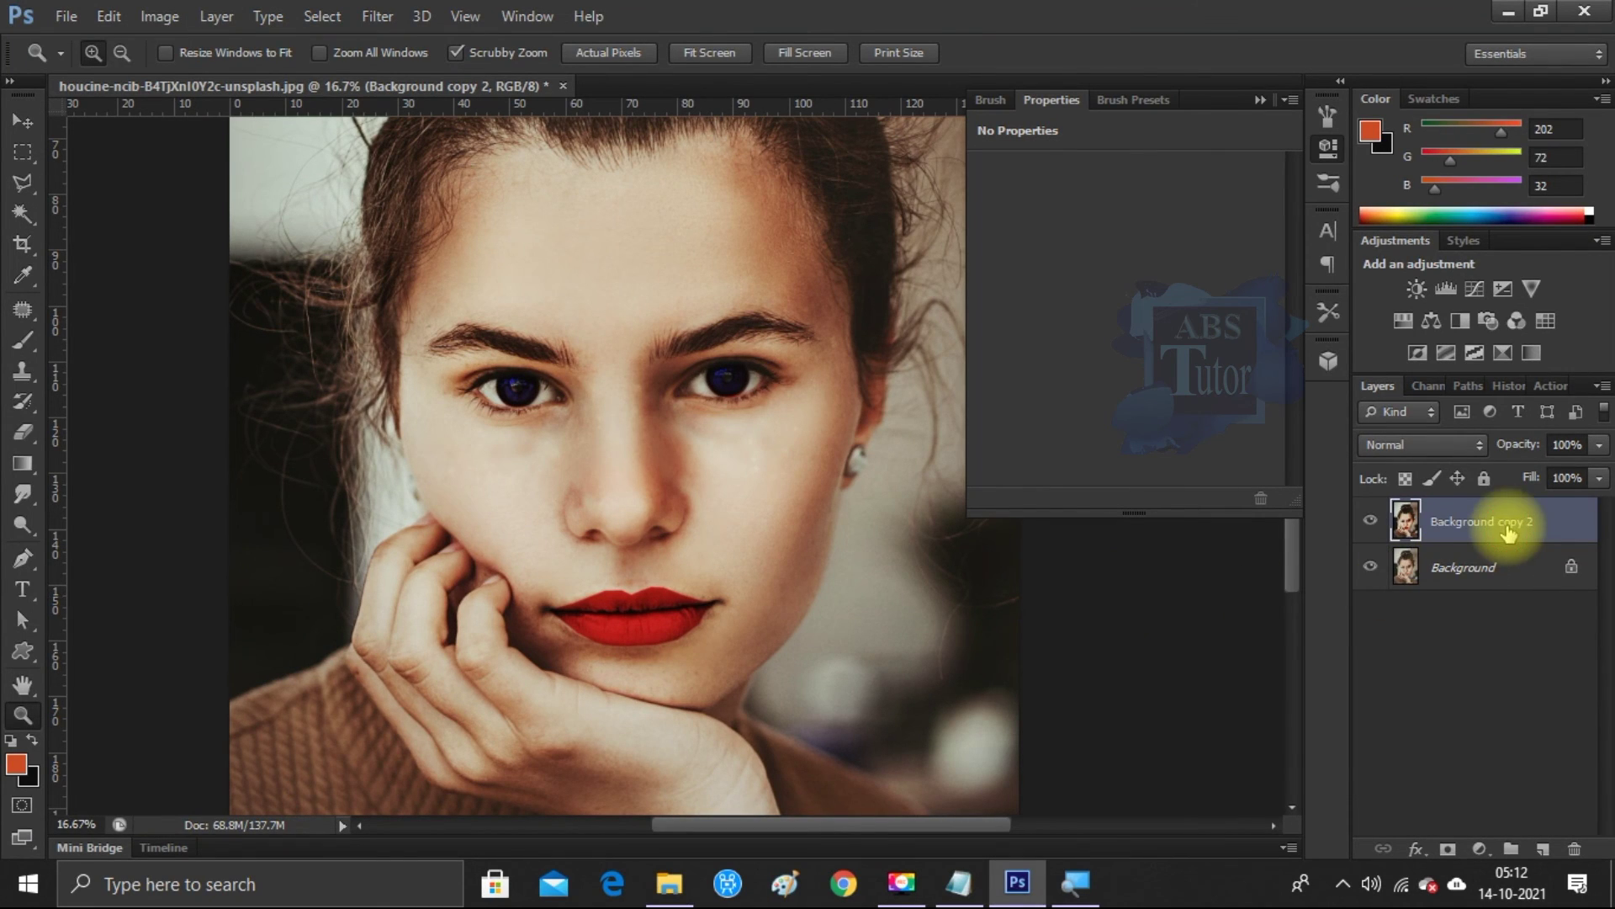
pyautogui.click(1370, 521)
# - Compare with the original, then apply Color Balance midtones -1, -6, -2
pyautogui.click(1369, 521)
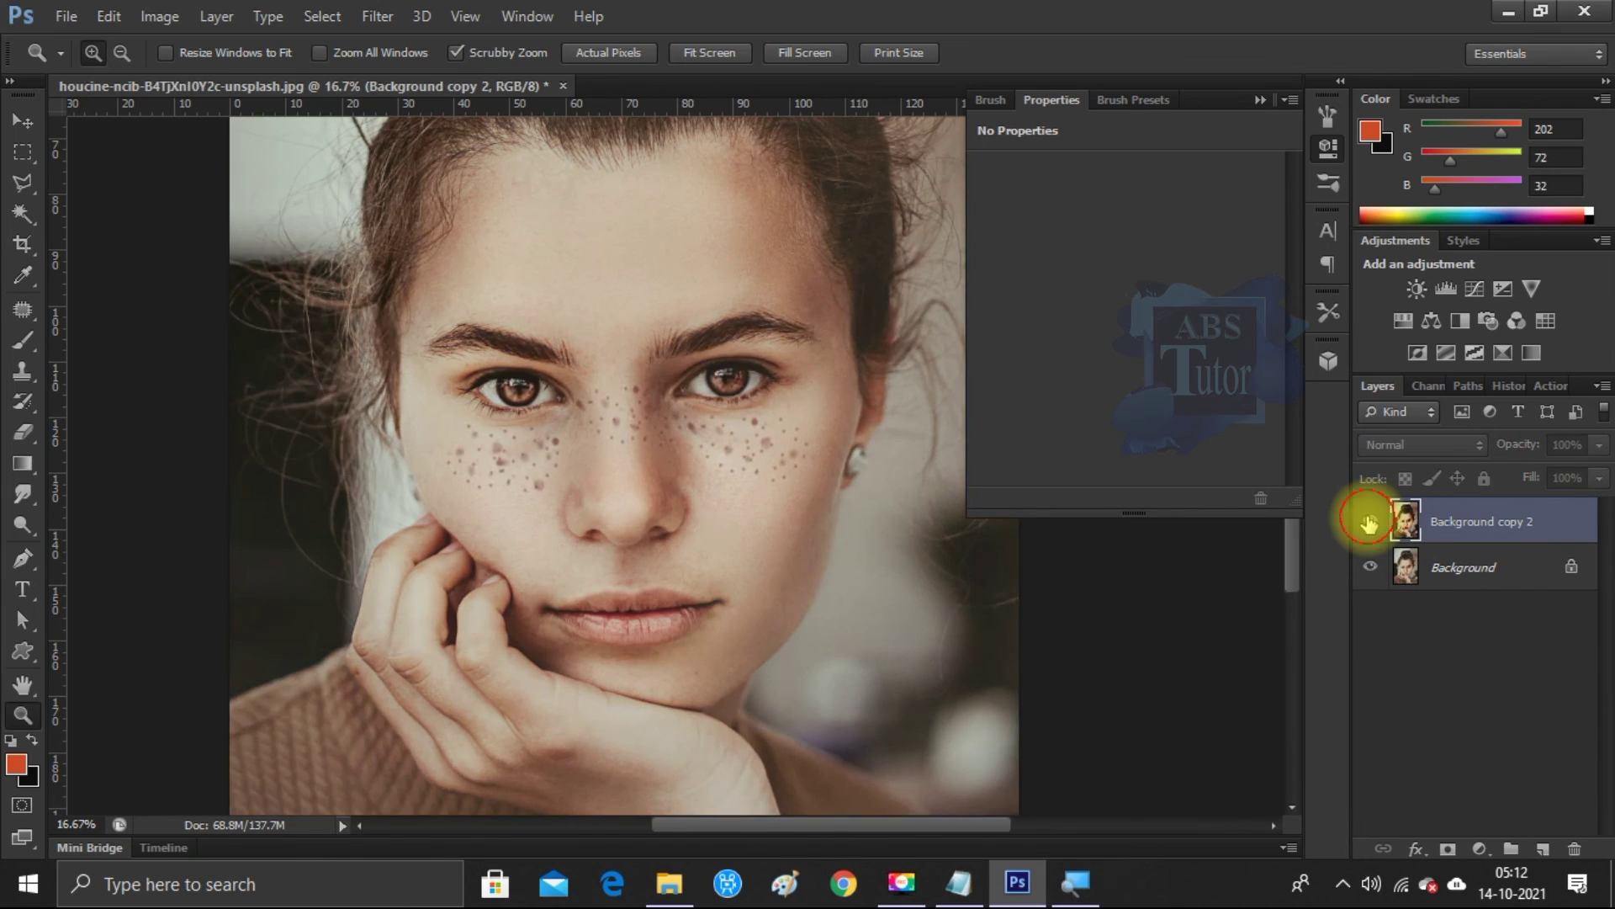
pyautogui.click(1369, 520)
pyautogui.hotkey('ctrl', 'b')
pyautogui.moveTo(1388, 169)
pyautogui.mouseDown()
pyautogui.moveTo(1303, 206)
pyautogui.moveTo(1196, 331)
pyautogui.mouseUp()
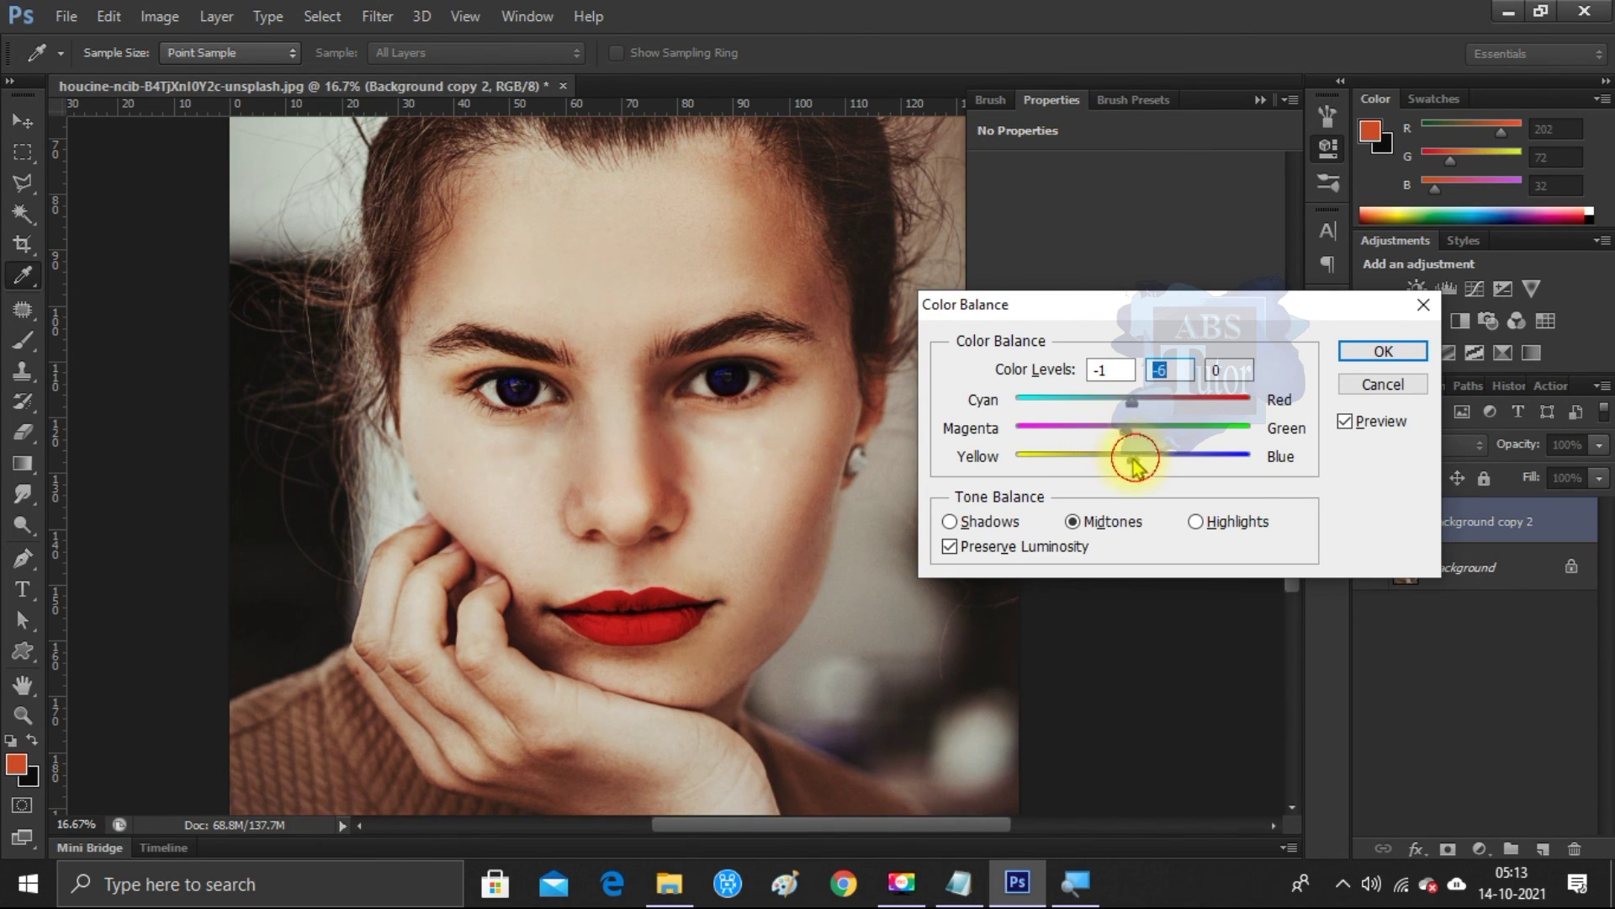
pyautogui.moveTo(1123, 461); pyautogui.dragTo(1132, 459)
pyautogui.click(1383, 350)
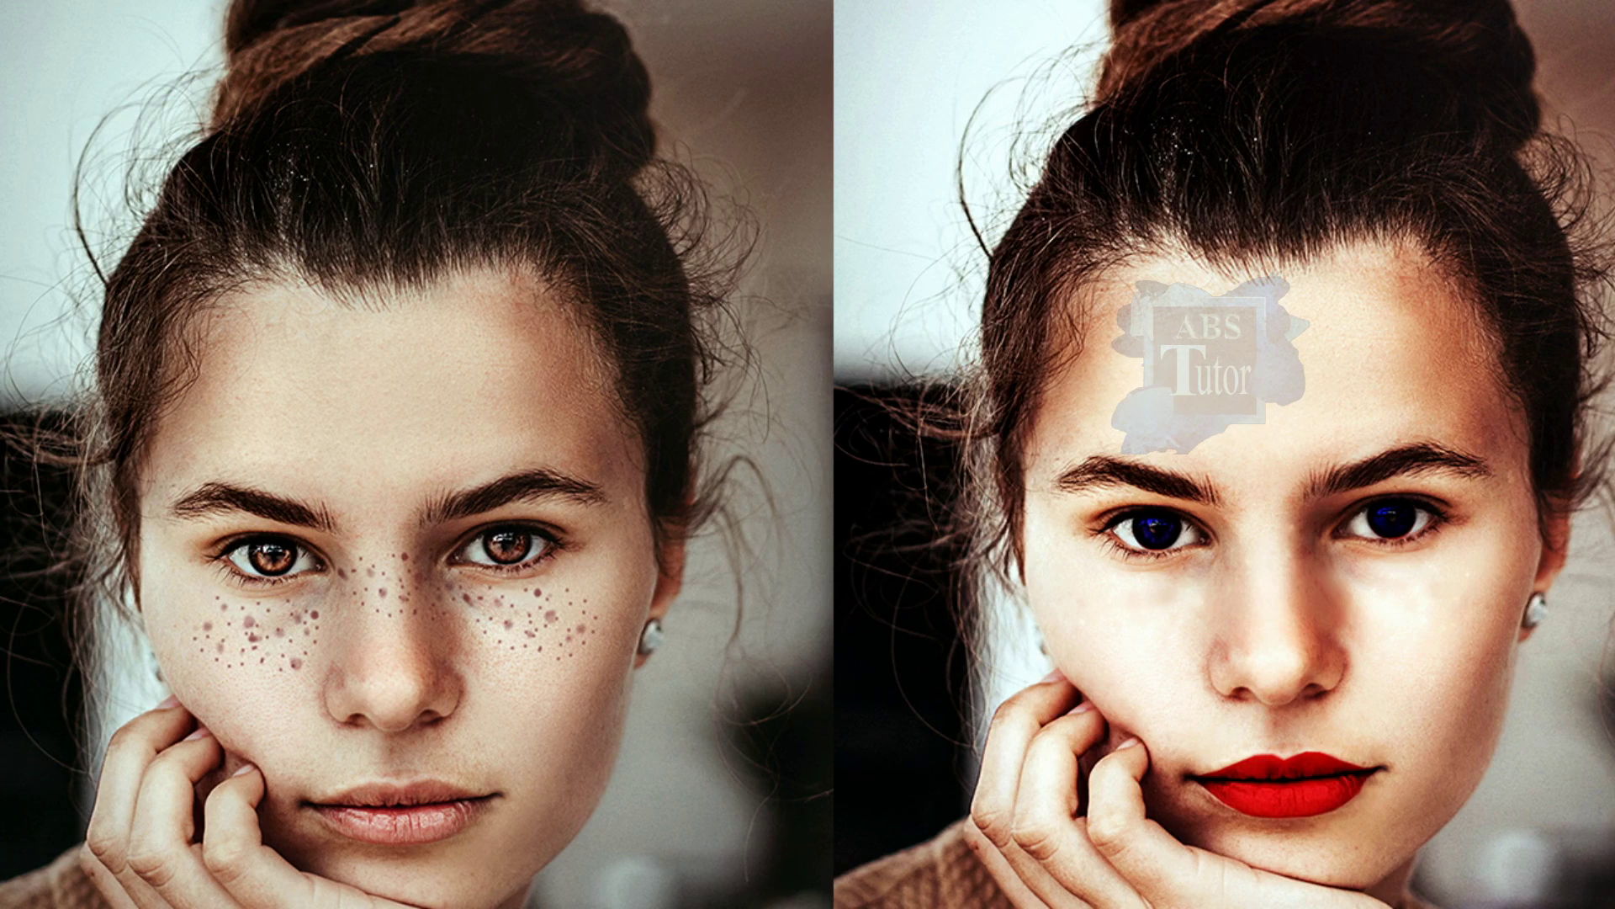